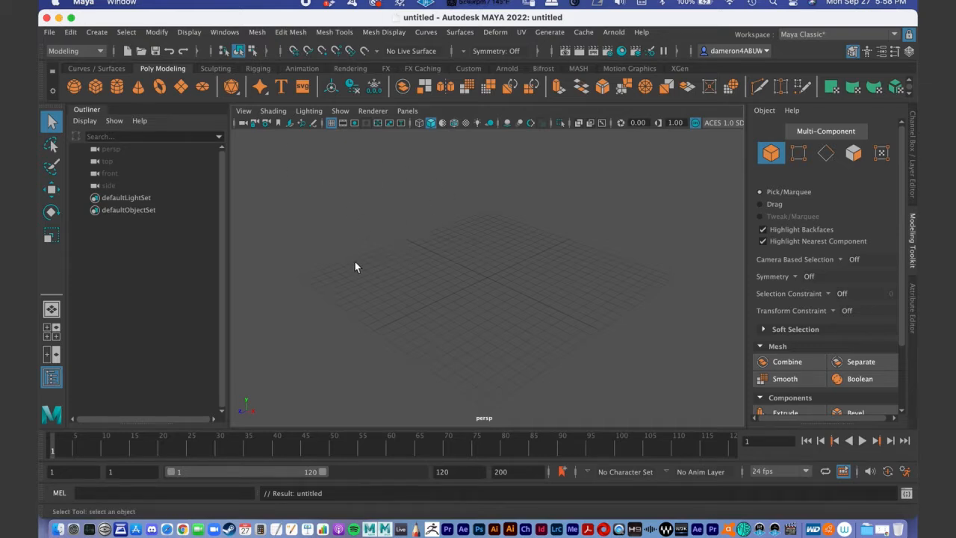
# - Switch to Chrome and open the course lesson "13: Glass Reference Images" from the Videos & Lessons list
pyautogui.keyDown('alt'); pyautogui.moveTo(437, 266); pyautogui.dragTo(443, 260); pyautogui.keyUp('alt')
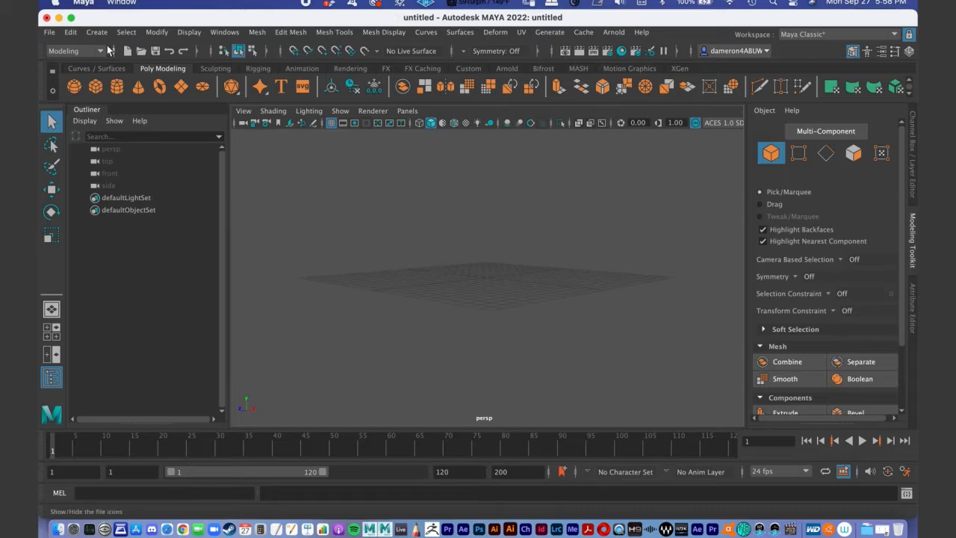
pyautogui.click(59, 17)
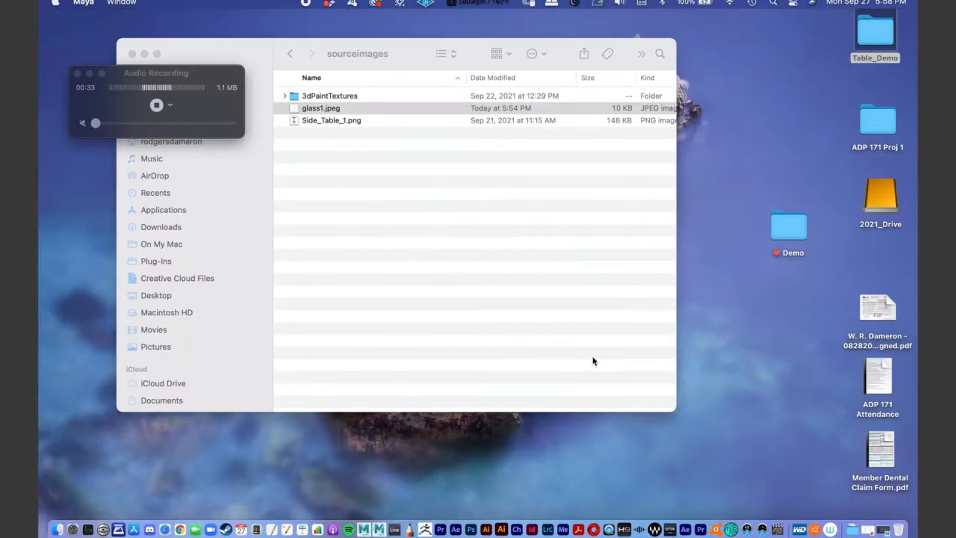
pyautogui.click(869, 529)
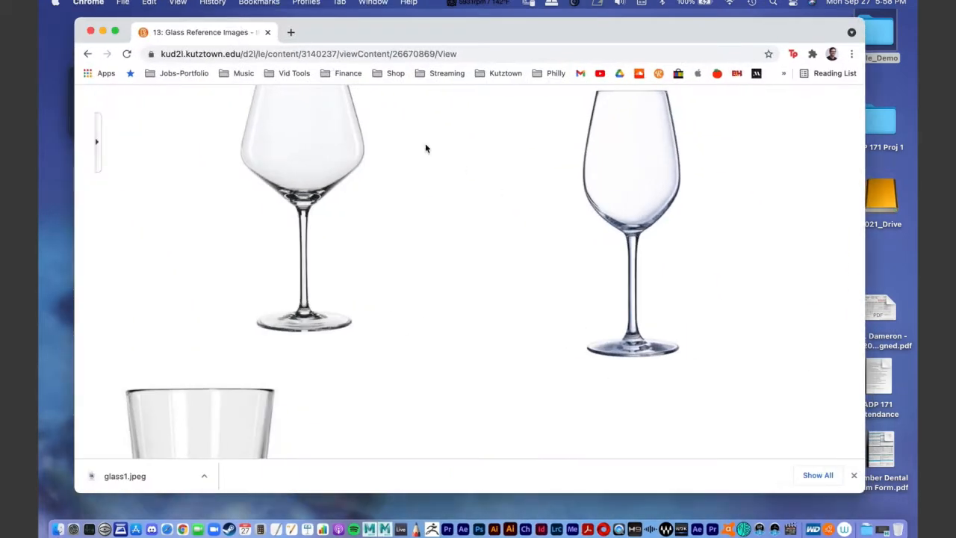
pyautogui.click(87, 54)
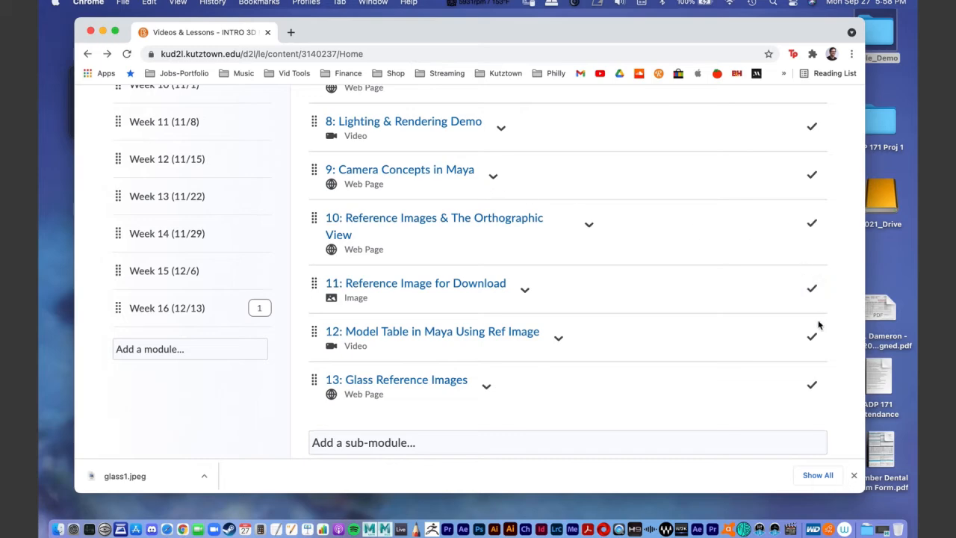
pyautogui.scroll(15, 485, 238)
pyautogui.scroll(-3, 262, 224)
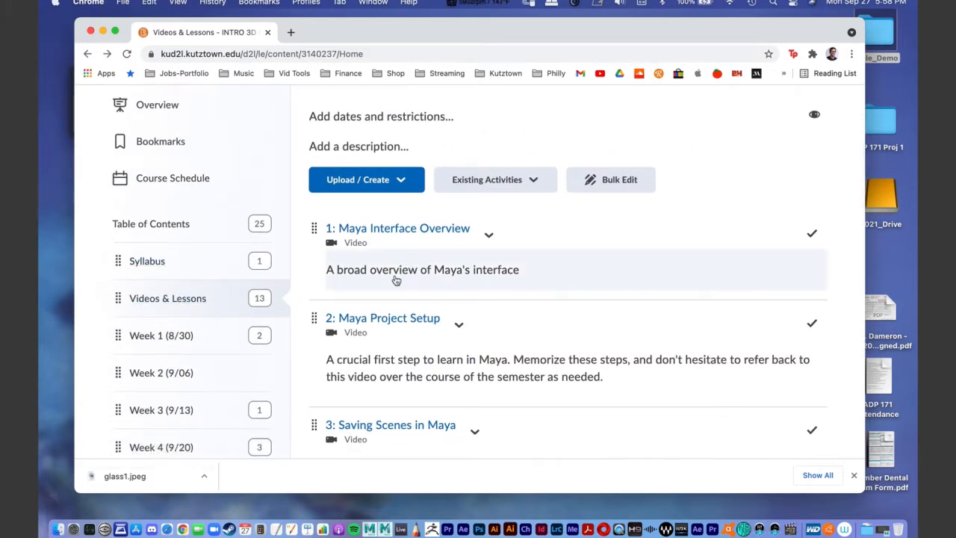
pyautogui.scroll(-1, 383, 268)
pyautogui.scroll(-10, 383, 268)
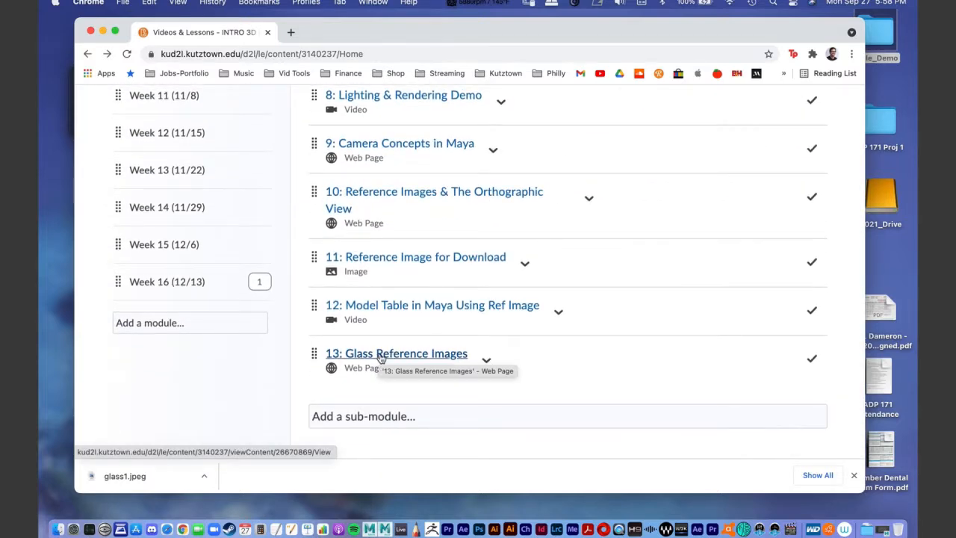
pyautogui.click(395, 356)
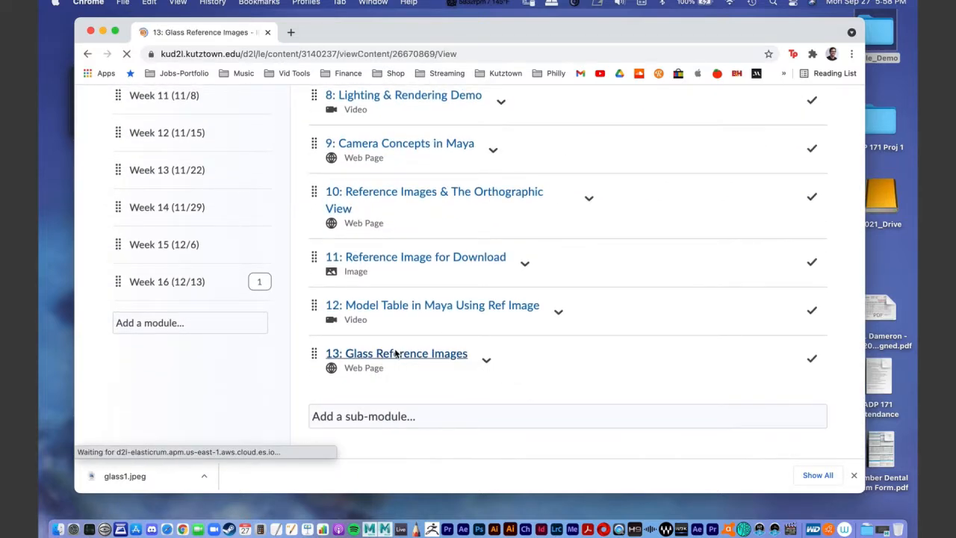
# - Save the wide-bowled wine glass image as Glass2 in the Desktop project folder Table_Demo/sourceimages
pyautogui.scroll(-10, 394, 285)
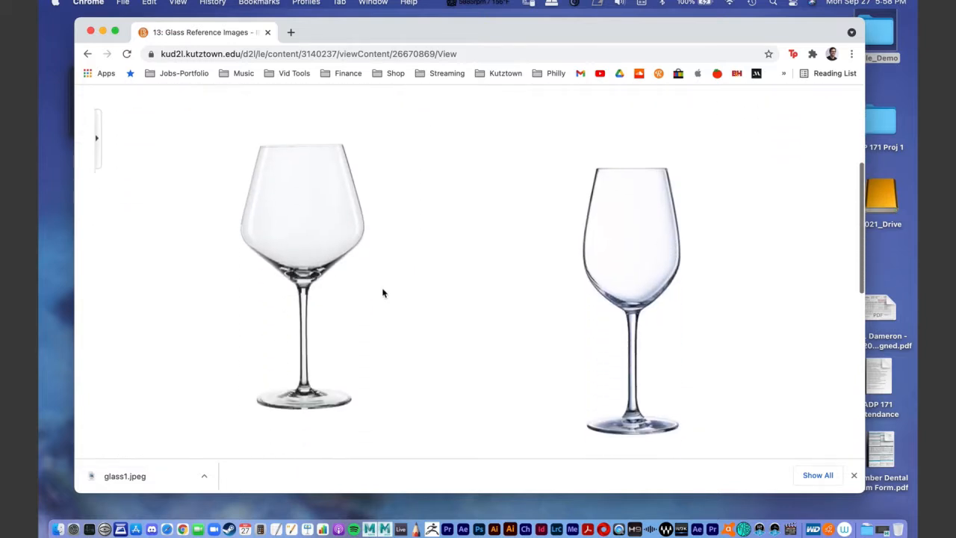
pyautogui.scroll(5, 328, 291)
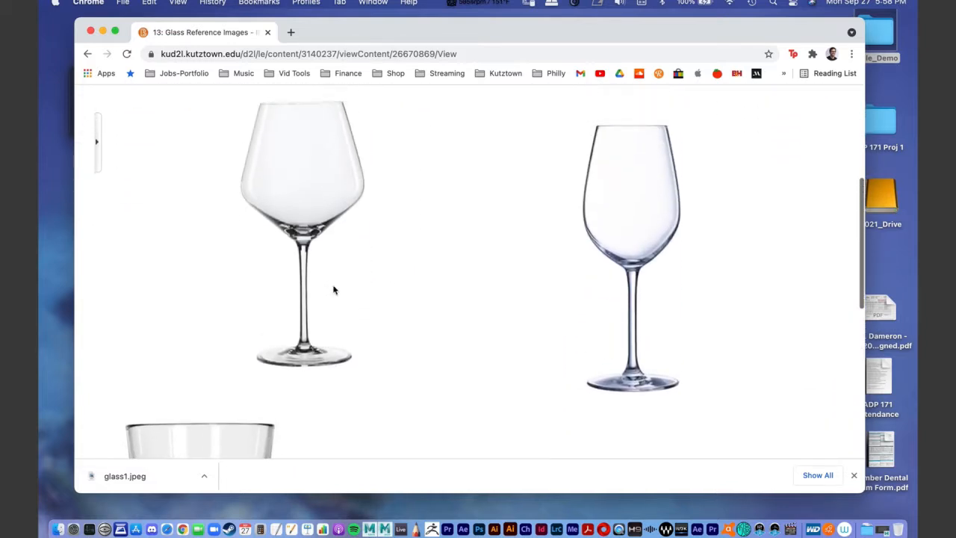
pyautogui.scroll(-2, 470, 247)
pyautogui.scroll(2, 470, 247)
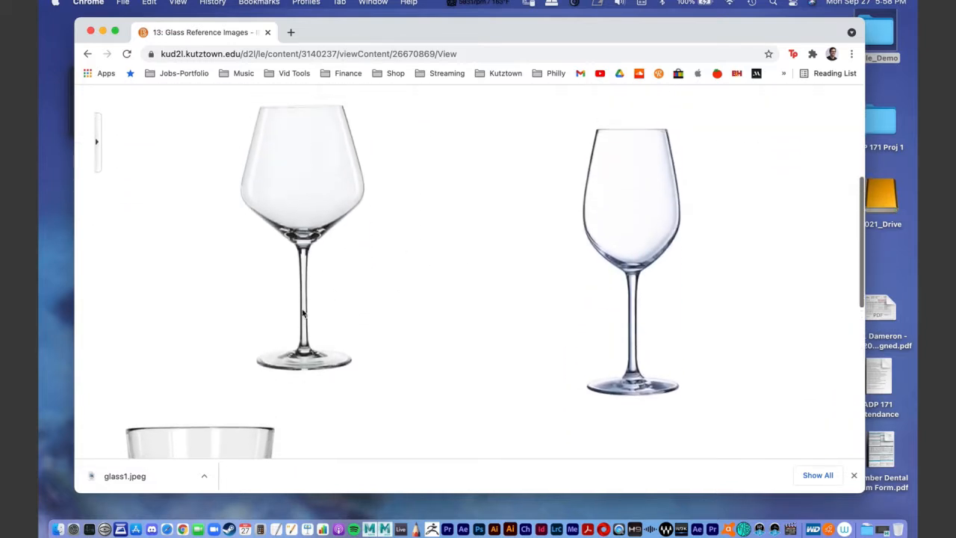
pyautogui.rightClick(303, 206)
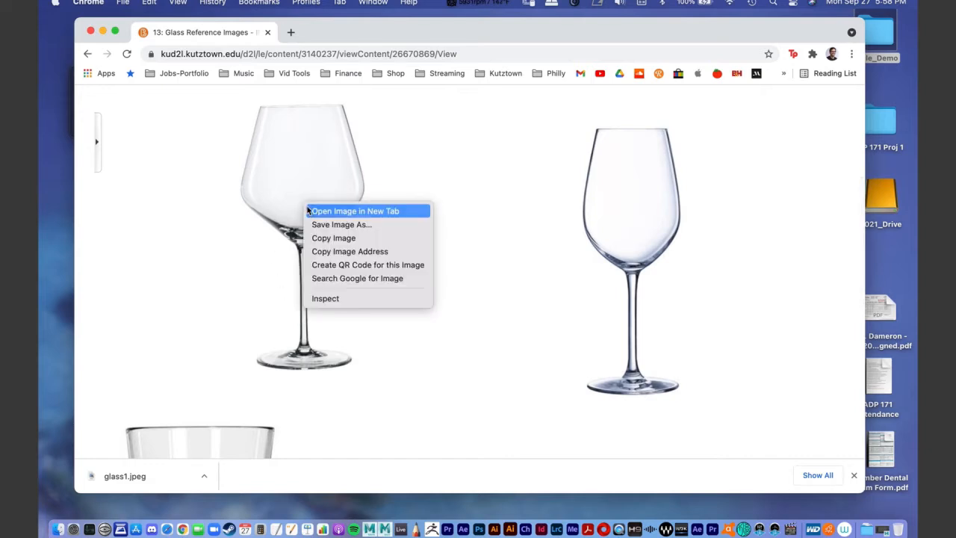
pyautogui.click(313, 225)
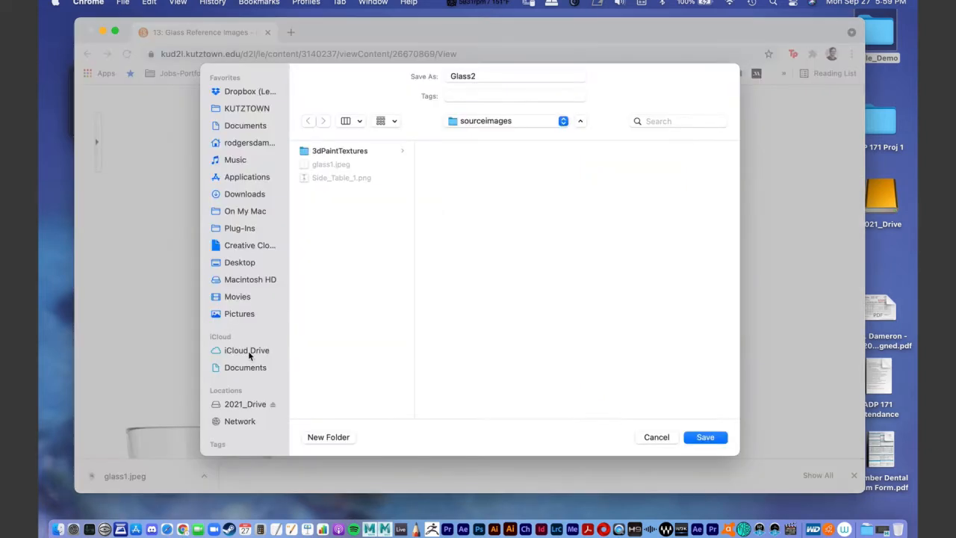
pyautogui.click(242, 264)
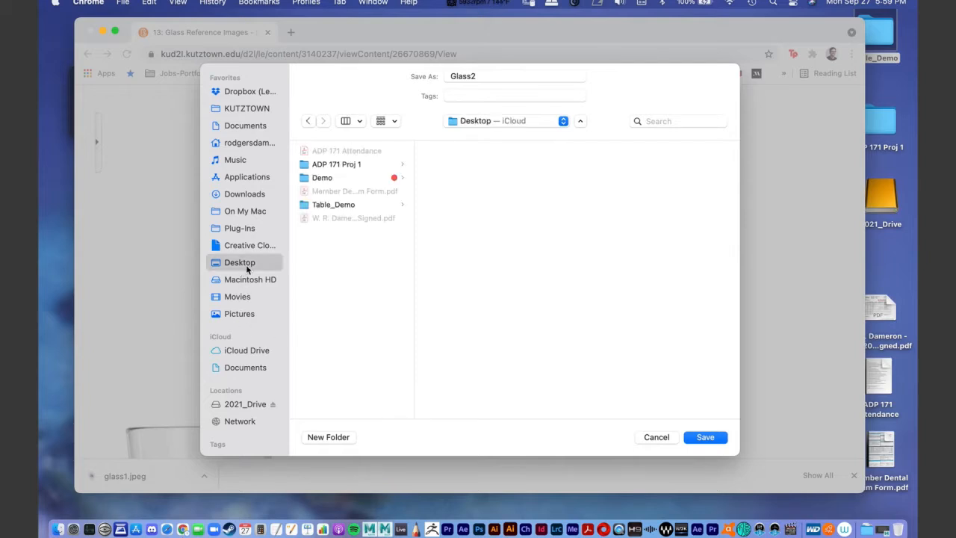
pyautogui.click(333, 208)
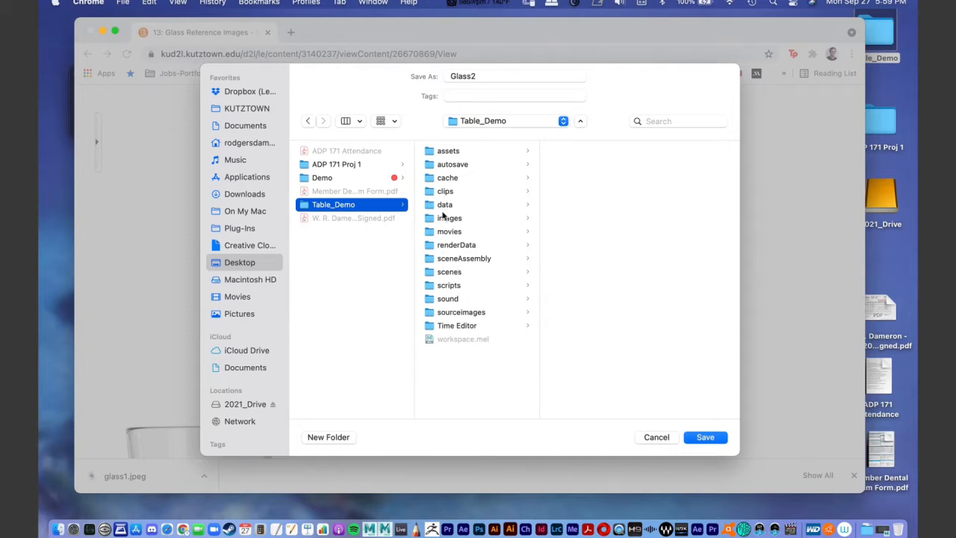
pyautogui.click(456, 314)
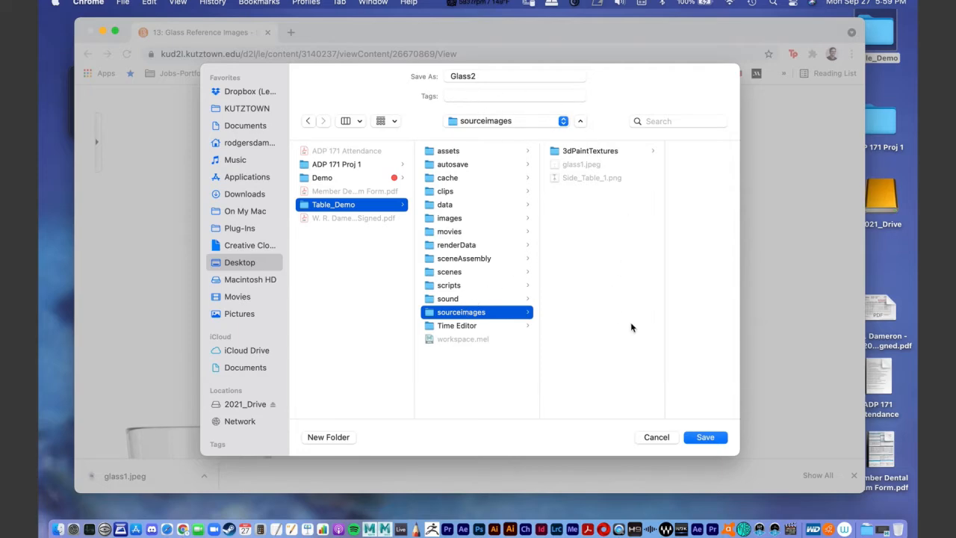
pyautogui.click(699, 437)
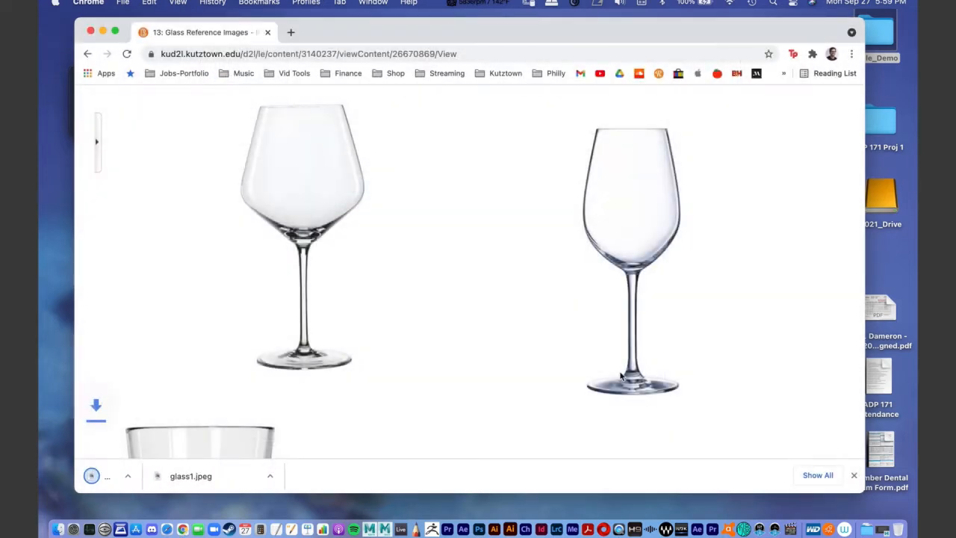
# - Minimize the browser, preview Glass2.jpeg in the Finder's sourceimages folder, and put the Finder window away
pyautogui.click(103, 32)
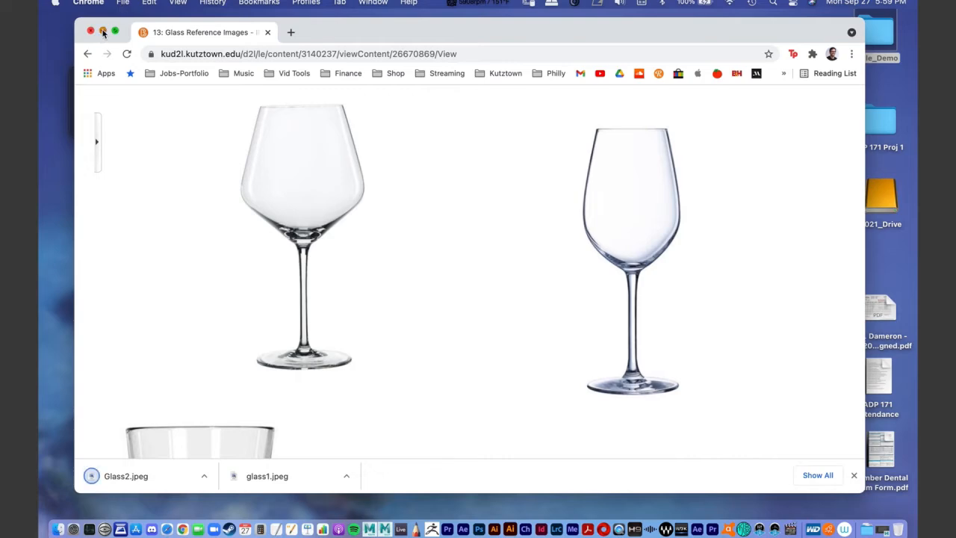
pyautogui.moveTo(410, 51); pyautogui.dragTo(569, 122)
pyautogui.click(489, 195)
pyautogui.press('space')
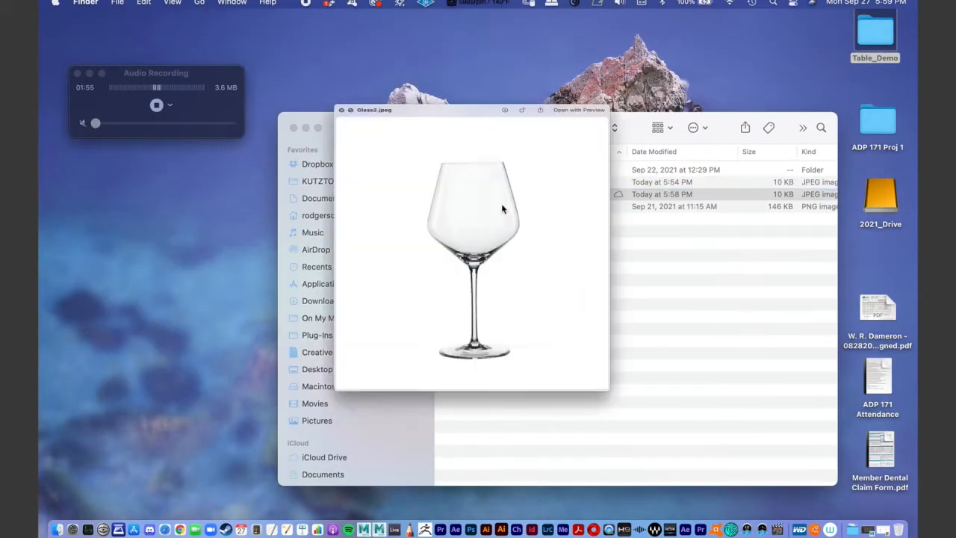
pyautogui.press('space')
pyautogui.click(290, 126)
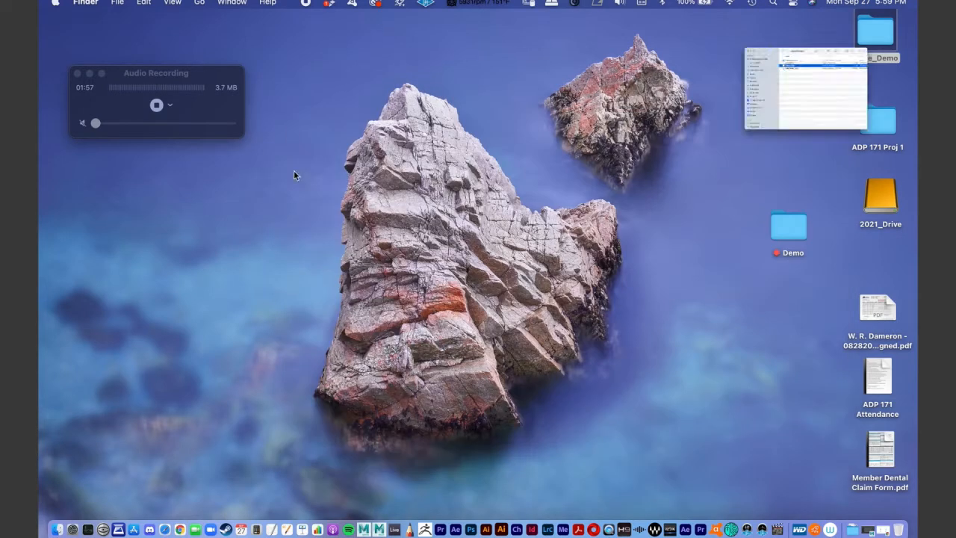
# - Switch back to Maya and set the workspace to a side-by-side layout with the front and perspective views
pyautogui.click(867, 529)
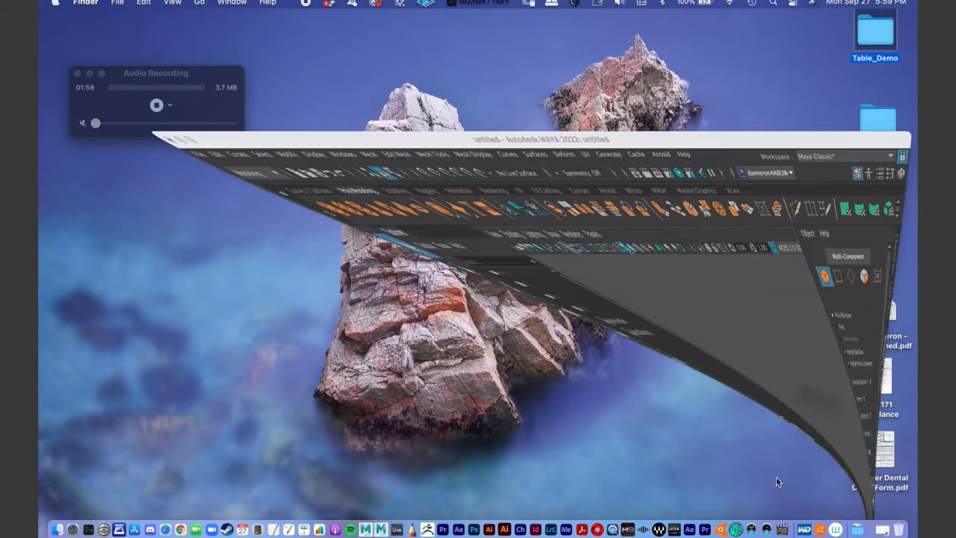
pyautogui.moveTo(461, 219)
pyautogui.keyDown('alt'); pyautogui.mouseDown()
pyautogui.moveTo(449, 232)
pyautogui.moveTo(453, 206)
pyautogui.moveTo(471, 218)
pyautogui.moveTo(442, 206)
pyautogui.moveTo(445, 221)
pyautogui.mouseUp(); pyautogui.keyUp('alt')
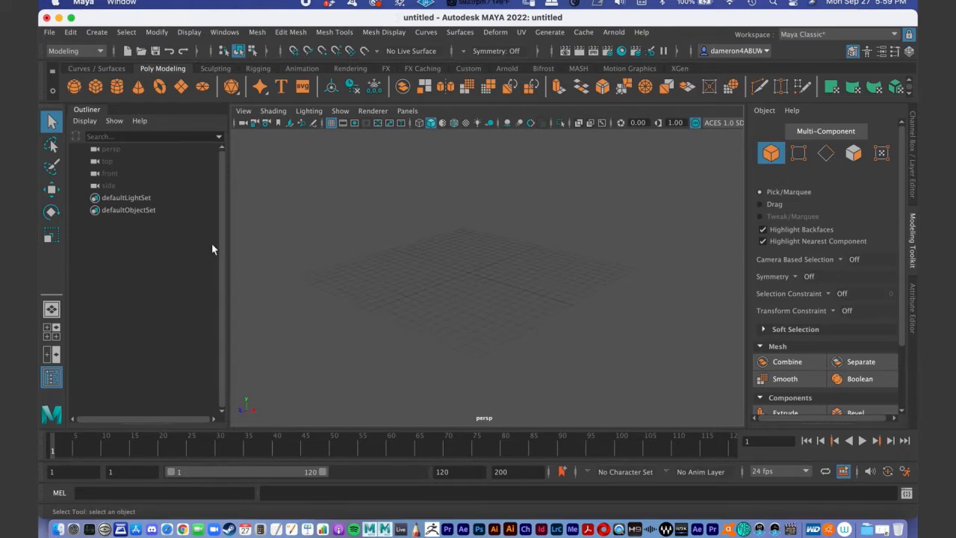
pyautogui.moveTo(478, 279)
pyautogui.keyDown('alt'); pyautogui.mouseDown()
pyautogui.moveTo(425, 286)
pyautogui.moveTo(472, 285)
pyautogui.mouseUp(); pyautogui.keyUp('alt')
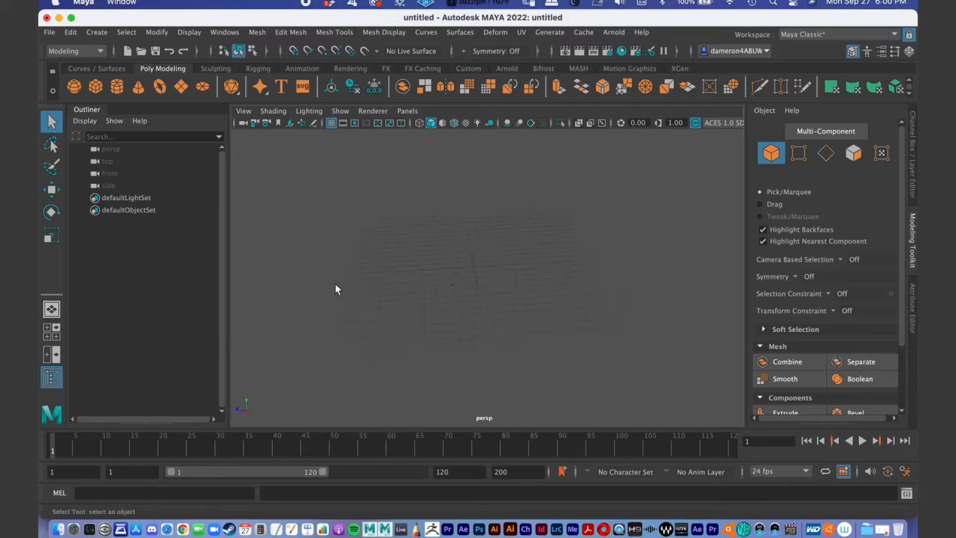
pyautogui.click(51, 332)
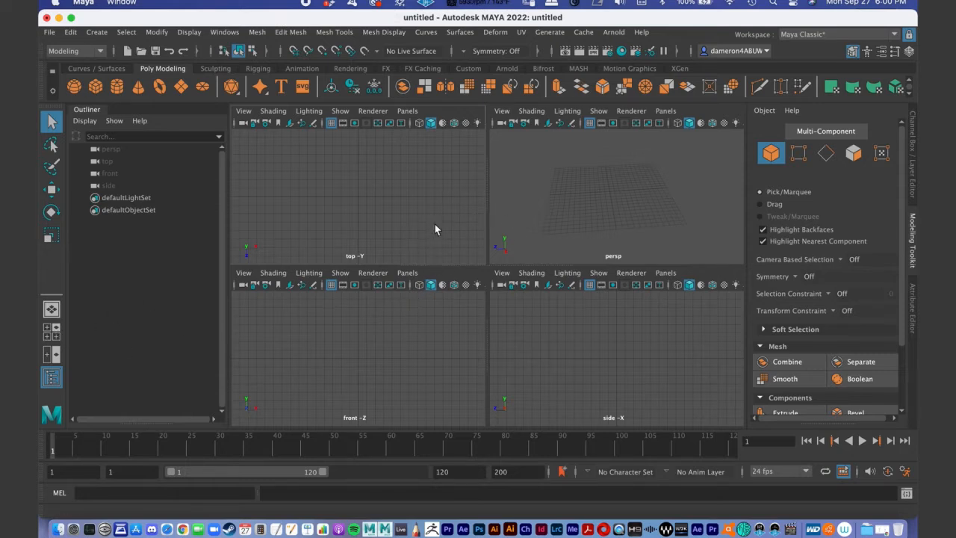
pyautogui.press('space')
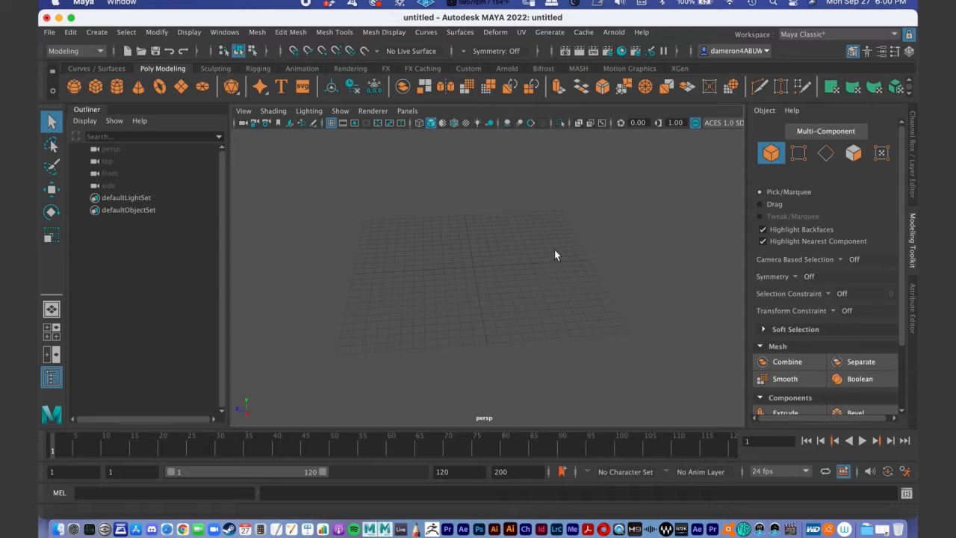
pyautogui.press('space')
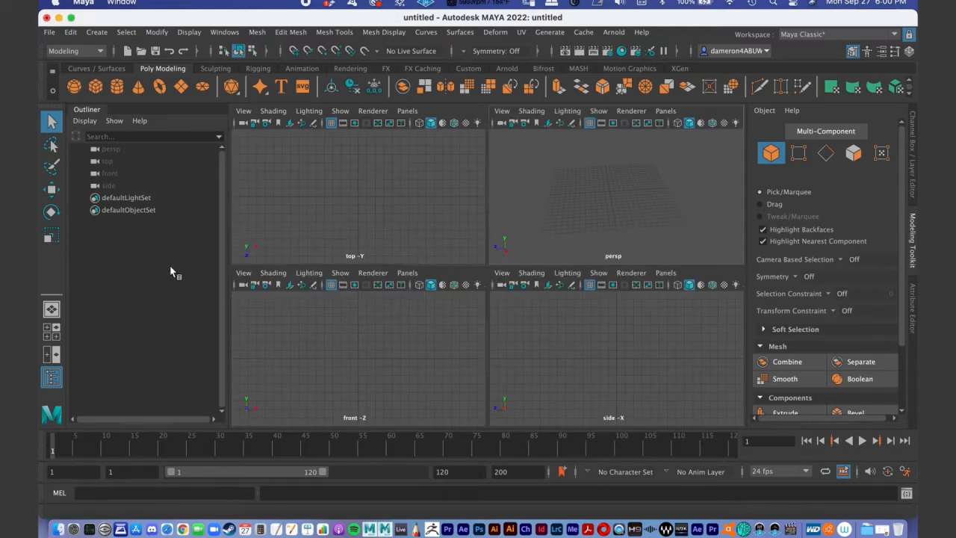
pyautogui.click(54, 356)
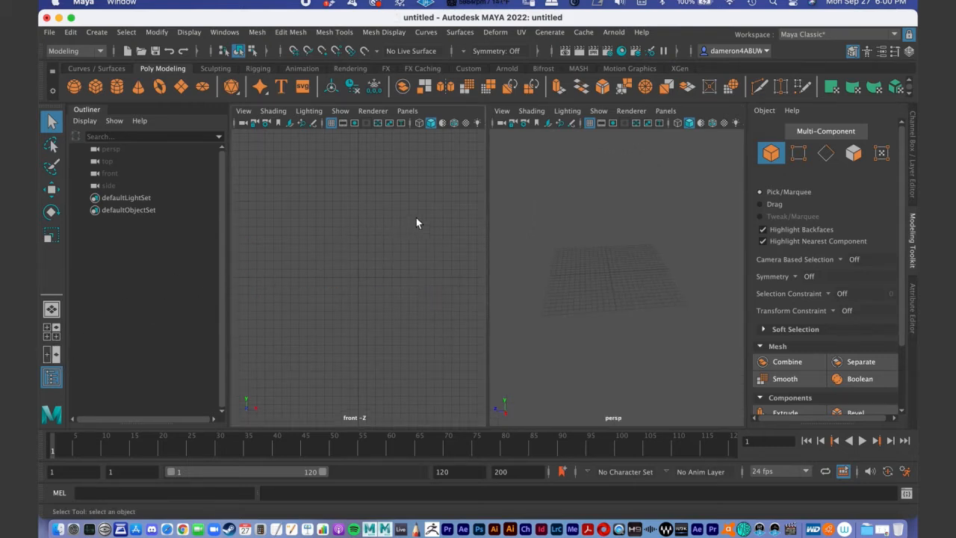
pyautogui.moveTo(597, 261)
pyautogui.keyDown('alt'); pyautogui.mouseDown()
pyautogui.moveTo(613, 262)
pyautogui.moveTo(595, 258)
pyautogui.mouseUp(); pyautogui.keyUp('alt')
pyautogui.keyDown('alt'); pyautogui.moveTo(578, 248); pyautogui.dragTo(634, 304, button='right'); pyautogui.keyUp('alt')
pyautogui.keyDown('alt'); pyautogui.moveTo(625, 252); pyautogui.dragTo(468, 240); pyautogui.keyUp('alt')
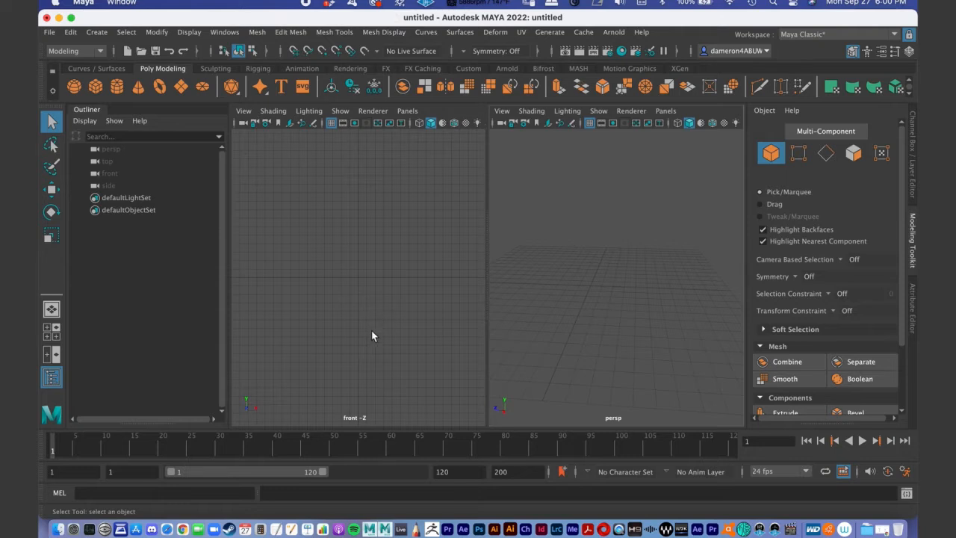
pyautogui.click(409, 111)
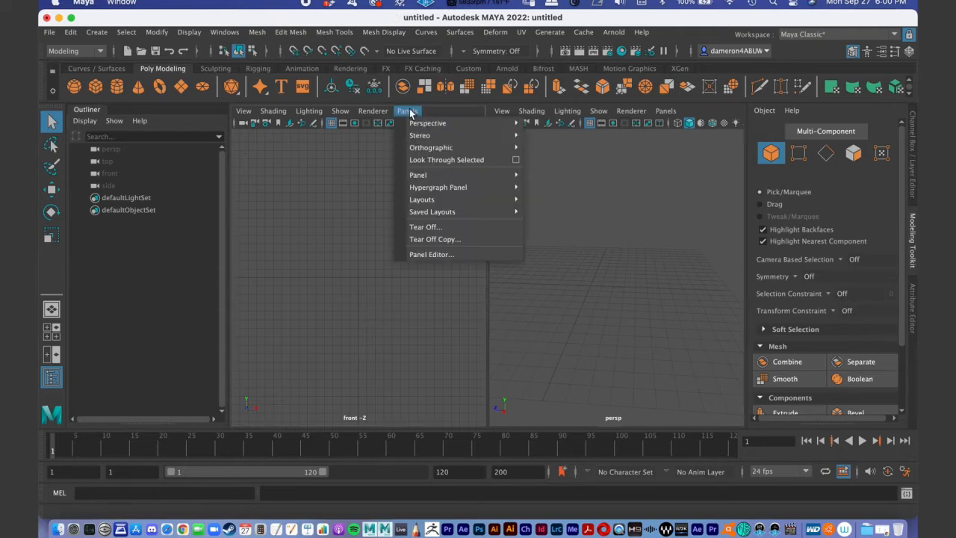
pyautogui.moveTo(421, 146)
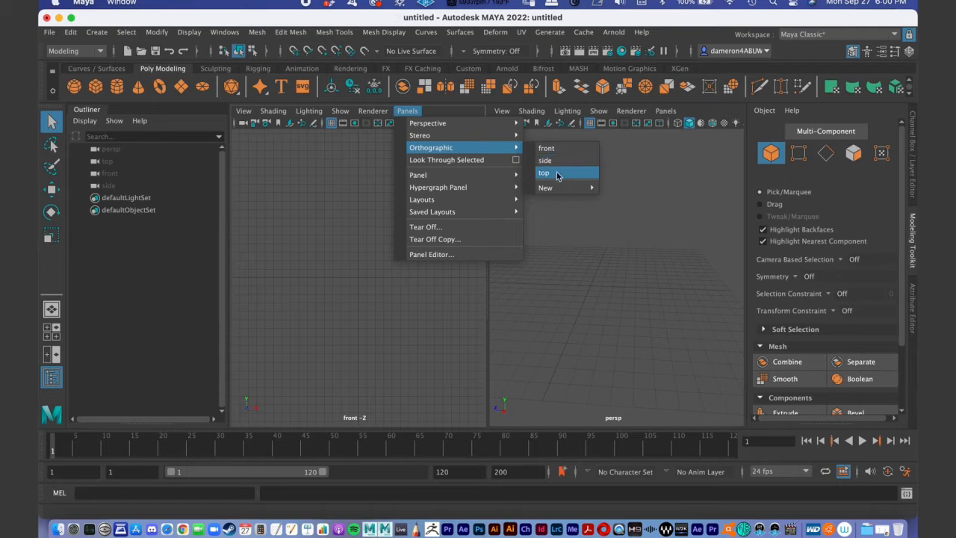
pyautogui.moveTo(554, 190)
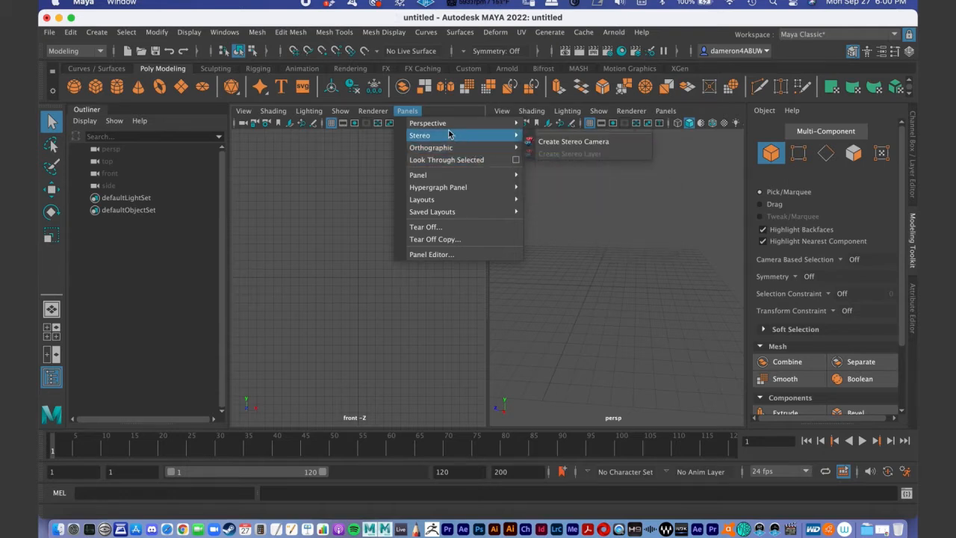
pyautogui.moveTo(440, 126)
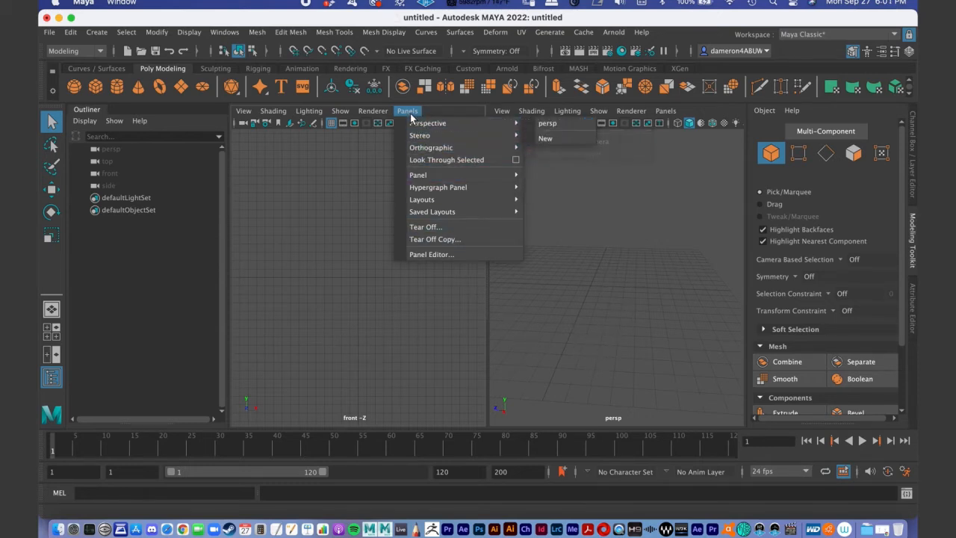
pyautogui.moveTo(503, 132)
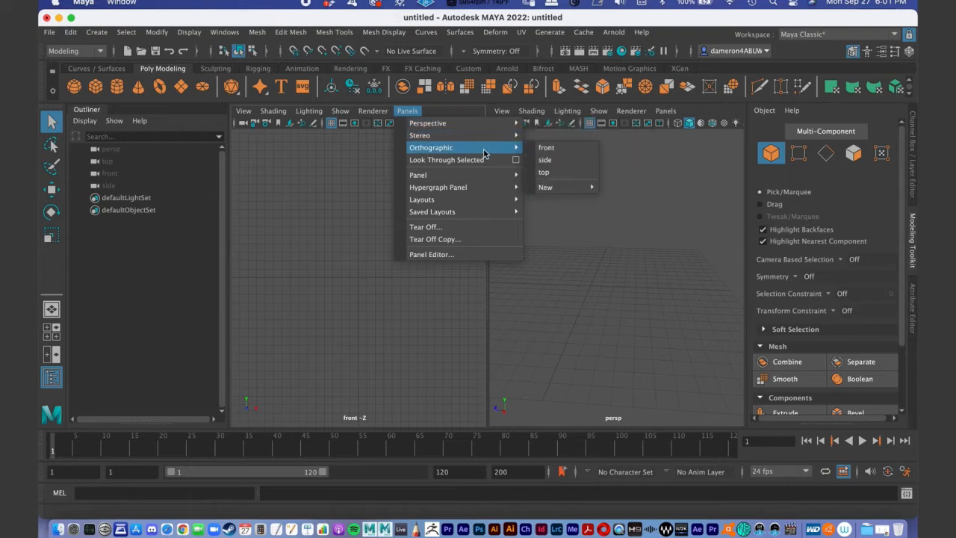
pyautogui.moveTo(462, 187)
pyautogui.click(333, 219)
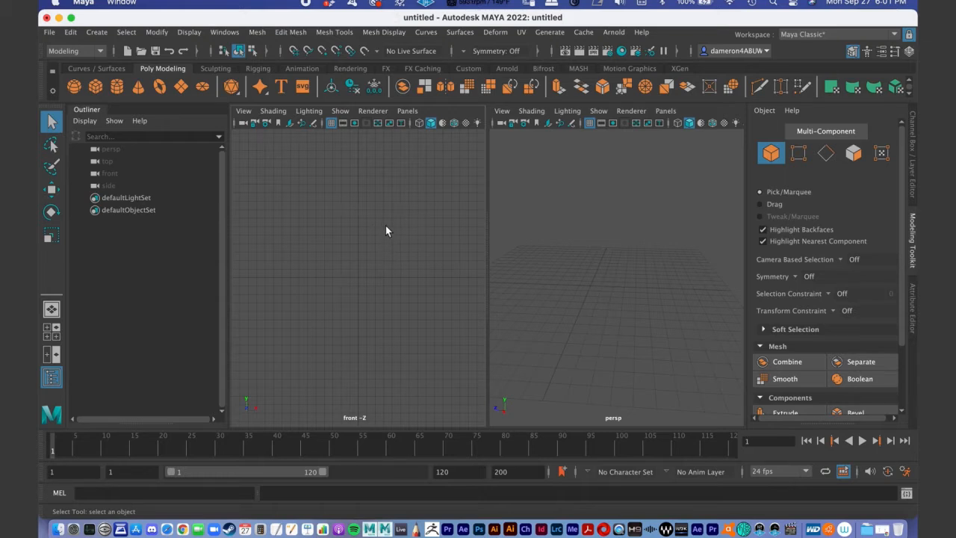
# - Import Glass2.jpeg from the project's sourceimages folder as an image plane in the front view
pyautogui.keyDown('alt'); pyautogui.moveTo(594, 265); pyautogui.dragTo(574, 250); pyautogui.keyUp('alt')
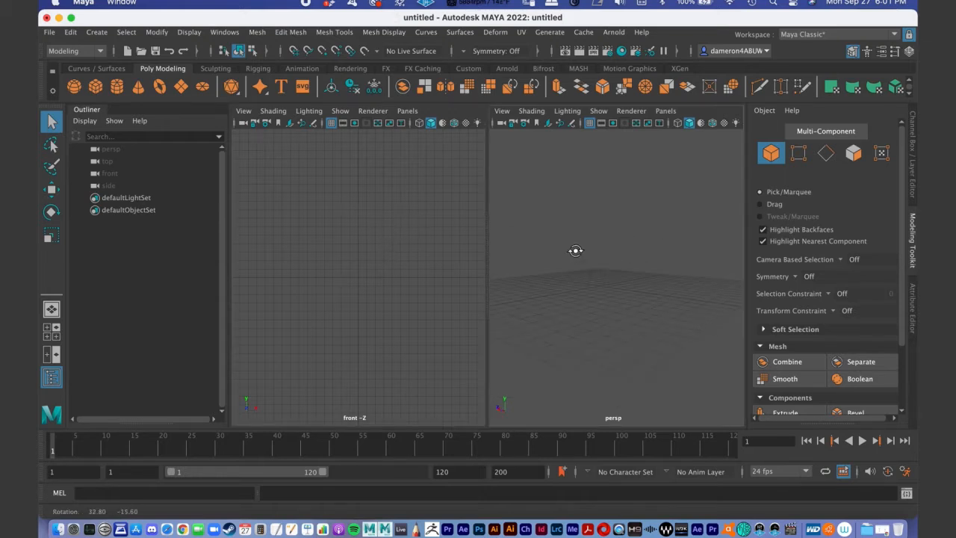
pyautogui.keyDown('alt'); pyautogui.moveTo(586, 221); pyautogui.dragTo(606, 258); pyautogui.keyUp('alt')
pyautogui.keyDown('alt'); pyautogui.moveTo(620, 296); pyautogui.dragTo(576, 259); pyautogui.keyUp('alt')
pyautogui.keyDown('alt'); pyautogui.moveTo(639, 280); pyautogui.dragTo(581, 269); pyautogui.keyUp('alt')
pyautogui.click(243, 112)
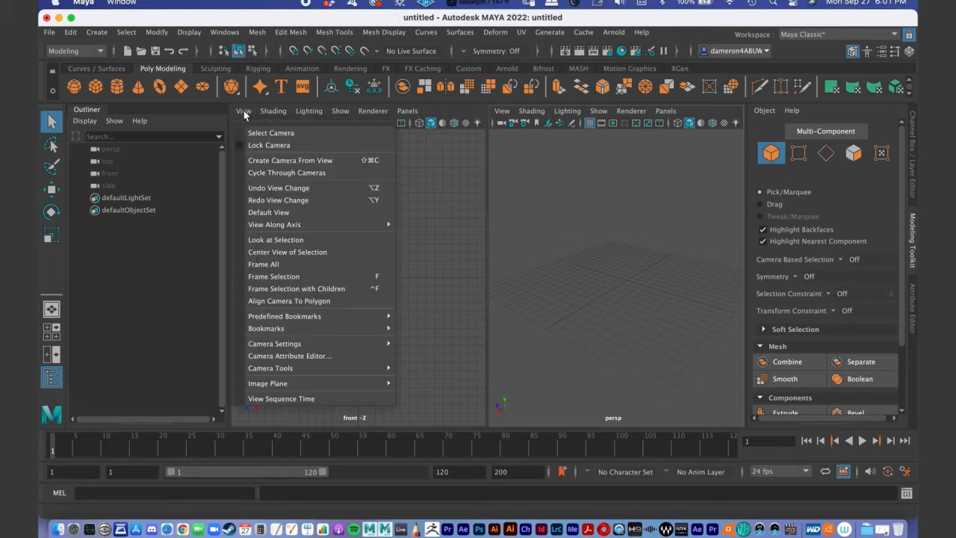
pyautogui.moveTo(335, 386)
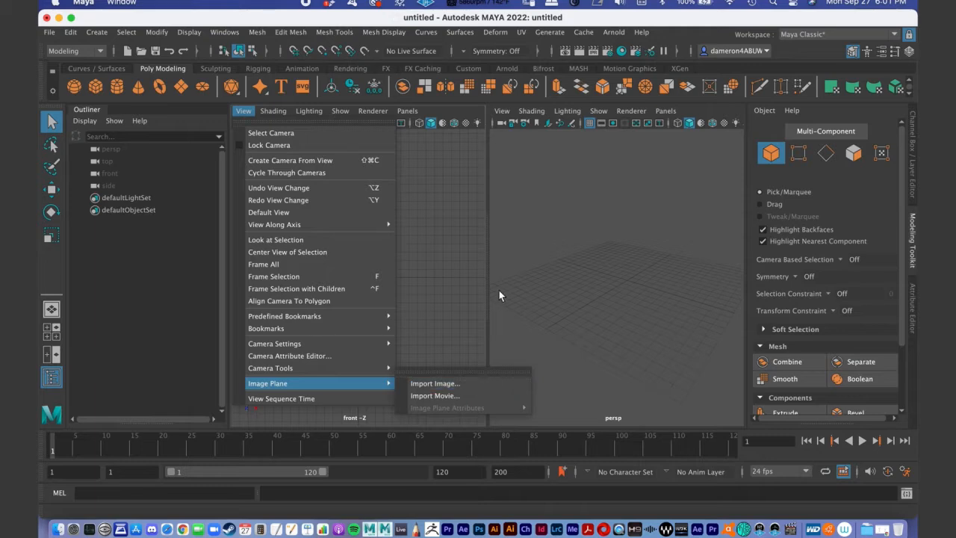
pyautogui.click(434, 385)
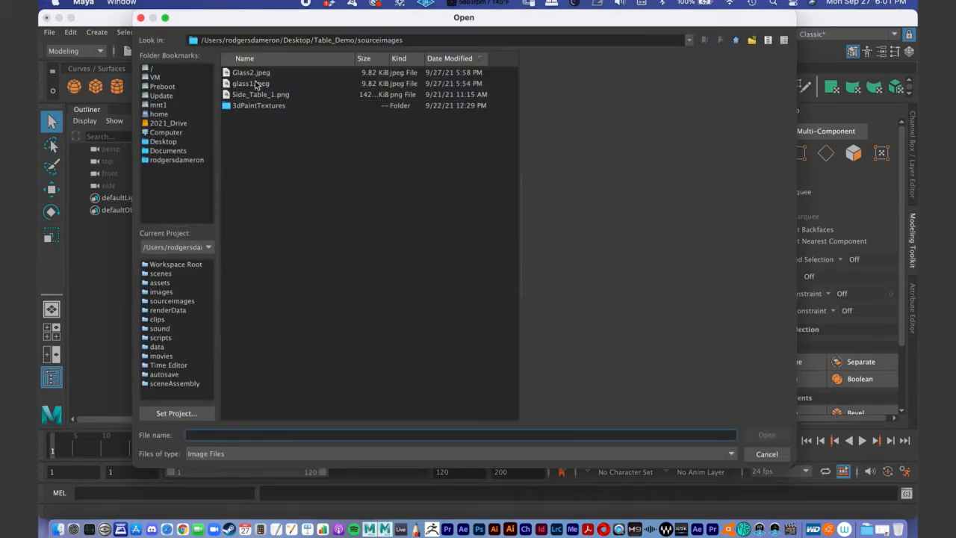
pyautogui.click(247, 74)
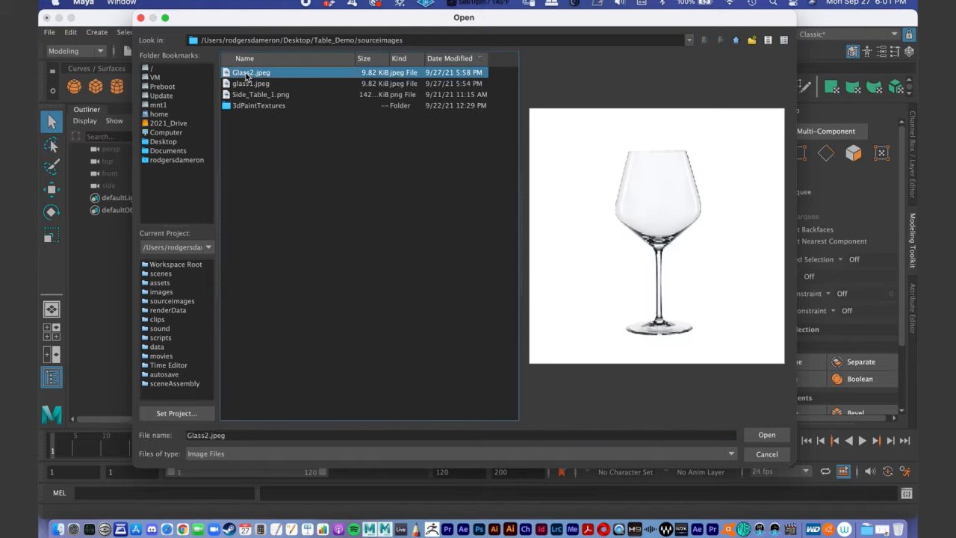
pyautogui.click(766, 435)
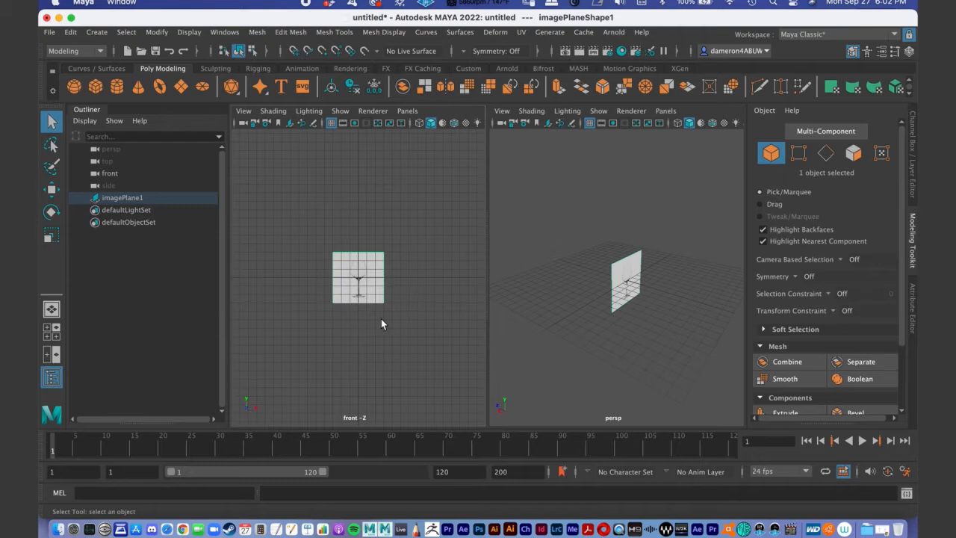
# - Raise the image plane about 2.2 units and scale it up uniformly to about 4.1
pyautogui.keyDown('alt'); pyautogui.moveTo(609, 304); pyautogui.dragTo(572, 313); pyautogui.keyUp('alt')
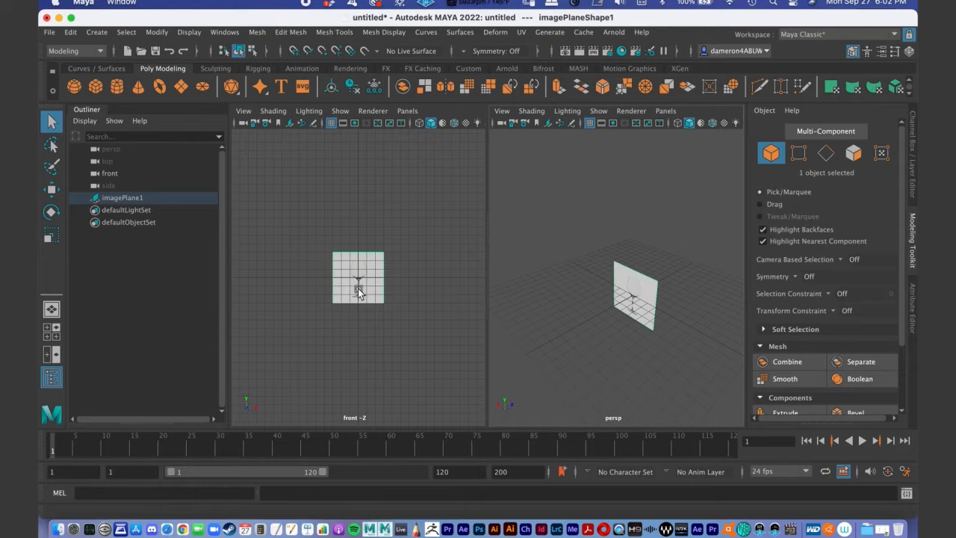
pyautogui.press('w')
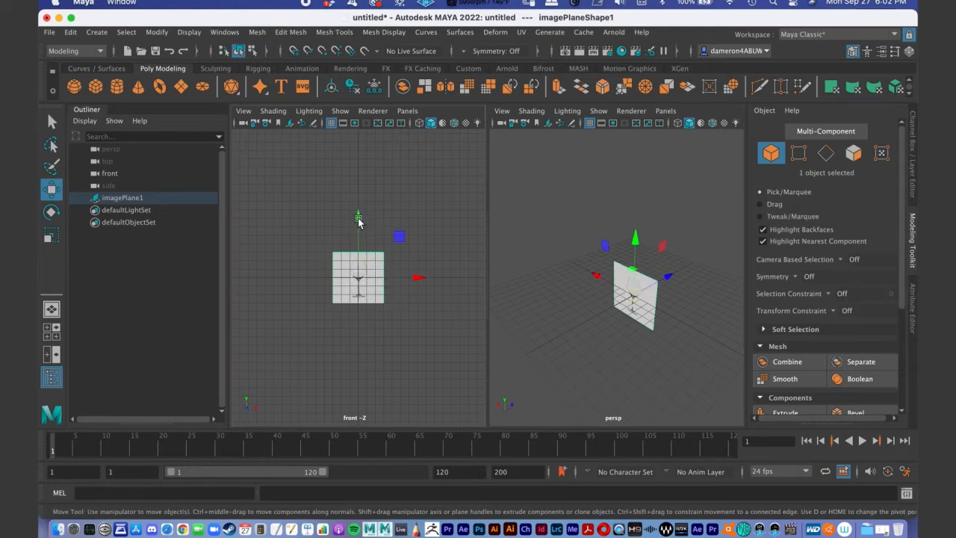
pyautogui.moveTo(358, 221); pyautogui.dragTo(364, 204)
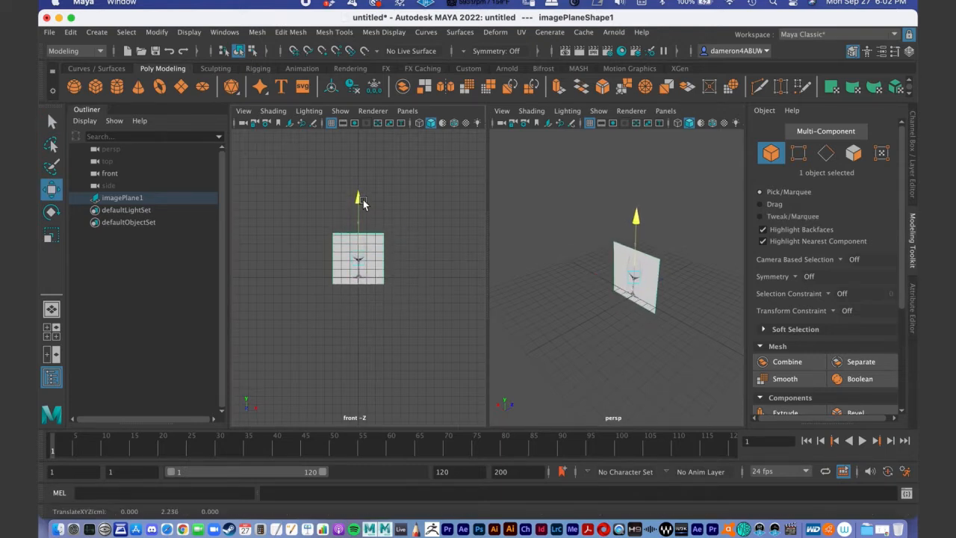
pyautogui.press('e')
pyautogui.press('r')
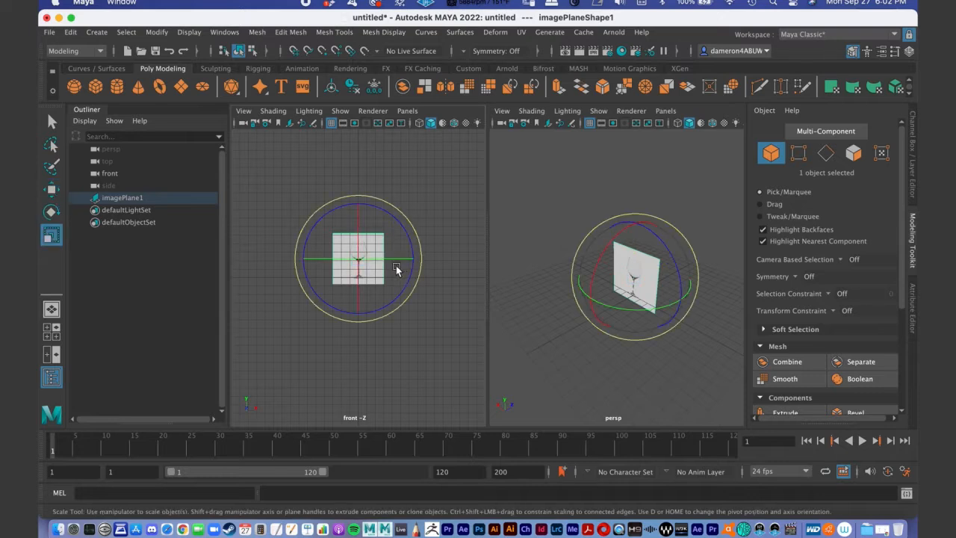
pyautogui.moveTo(359, 259); pyautogui.dragTo(471, 228)
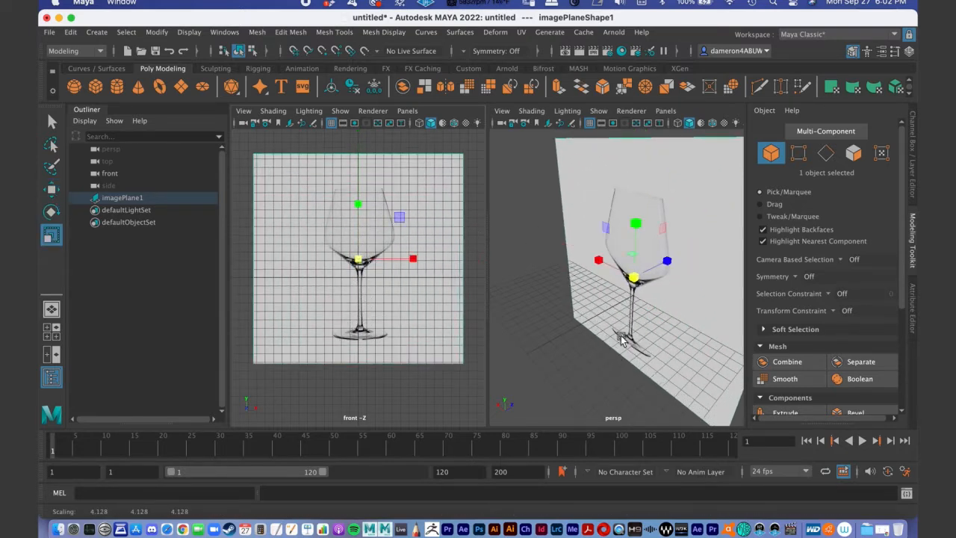
# - Rescale the image plane uniformly to about 6.1, checking its size against the grid in the perspective view
pyautogui.scroll(-5, 597, 340)
pyautogui.keyDown('alt'); pyautogui.moveTo(574, 337); pyautogui.dragTo(586, 315); pyautogui.keyUp('alt')
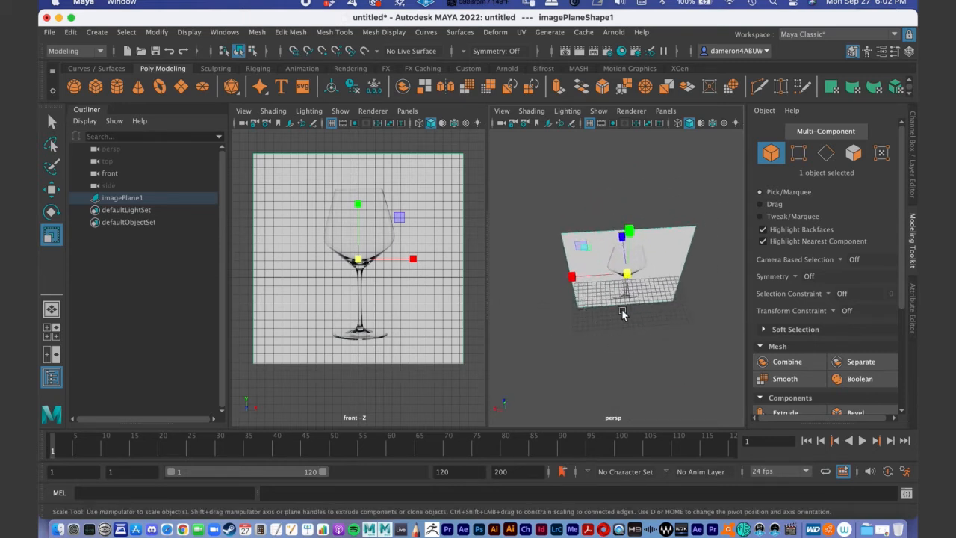
pyautogui.keyDown('alt'); pyautogui.moveTo(632, 321); pyautogui.dragTo(597, 325); pyautogui.keyUp('alt')
pyautogui.moveTo(597, 325); pyautogui.dragTo(578, 306, button='middle')
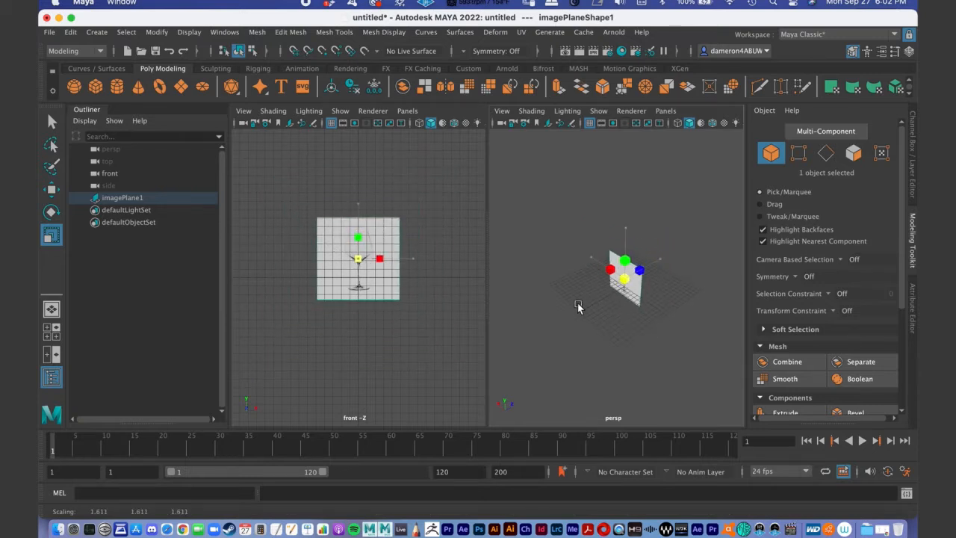
pyautogui.moveTo(578, 306); pyautogui.dragTo(583, 306, button='middle')
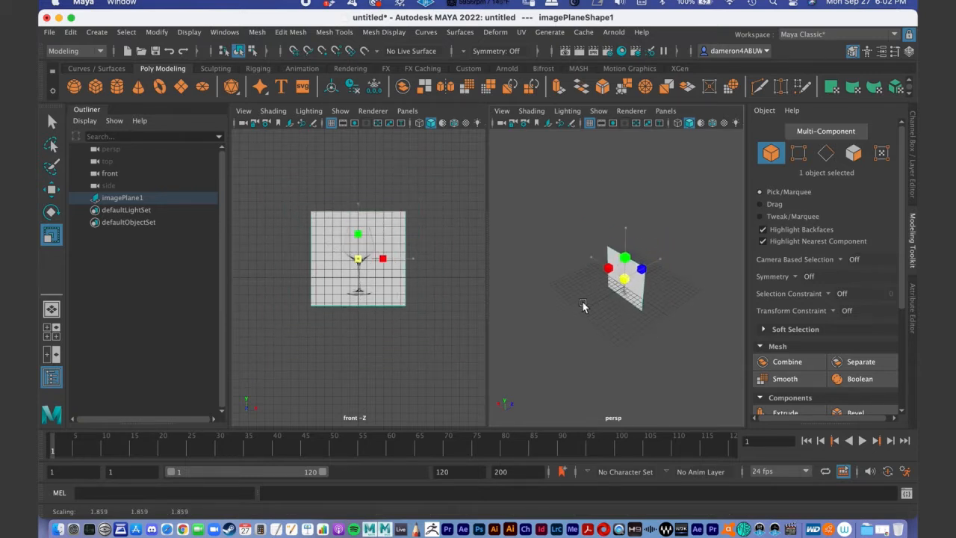
pyautogui.moveTo(583, 305); pyautogui.dragTo(674, 290, button='middle')
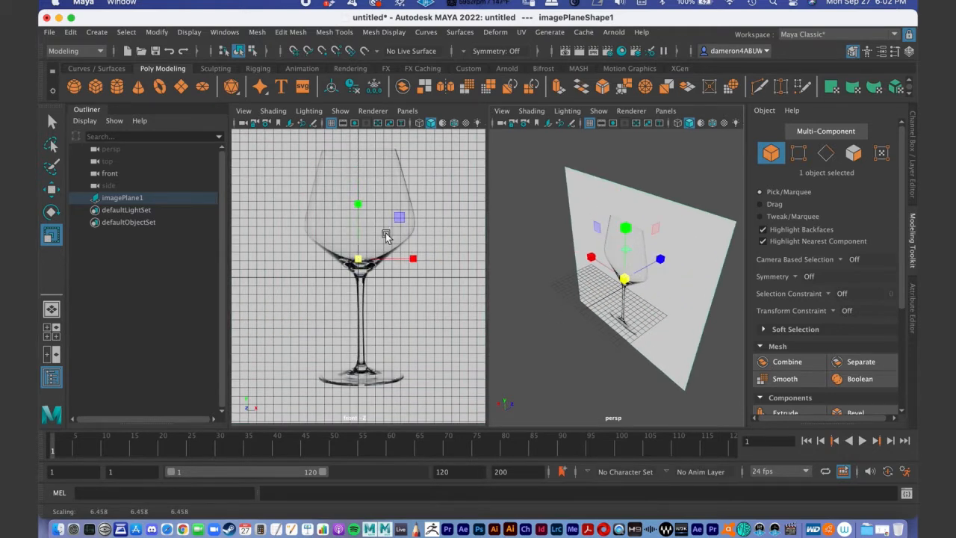
pyautogui.moveTo(626, 282)
pyautogui.mouseDown()
pyautogui.moveTo(594, 283)
pyautogui.moveTo(615, 281)
pyautogui.mouseUp()
# - Try stretching the image plane along single axes, undo it, and set a uniform scale of about 6.7
pyautogui.moveTo(635, 229); pyautogui.dragTo(629, 182)
pyautogui.press('super+z')
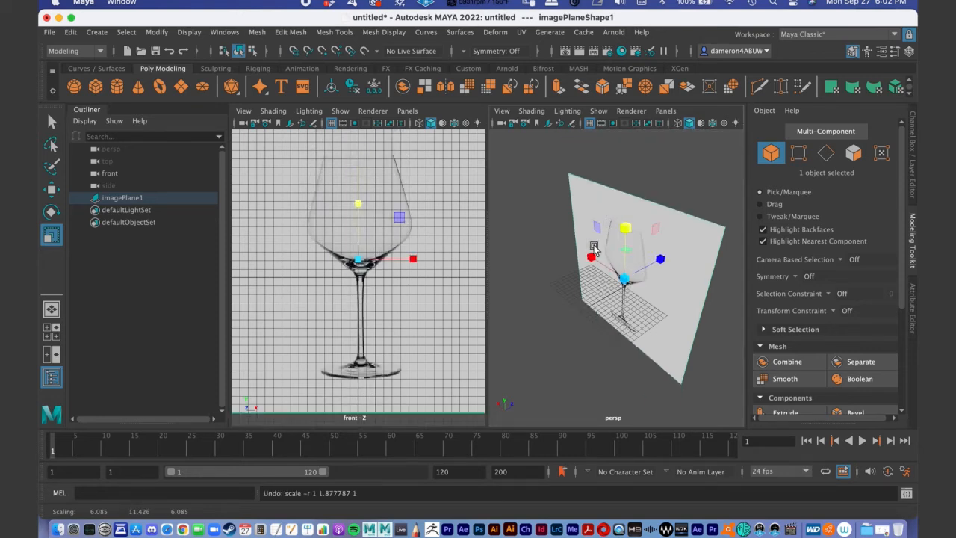
pyautogui.moveTo(580, 261); pyautogui.dragTo(636, 285)
pyautogui.press('super+z')
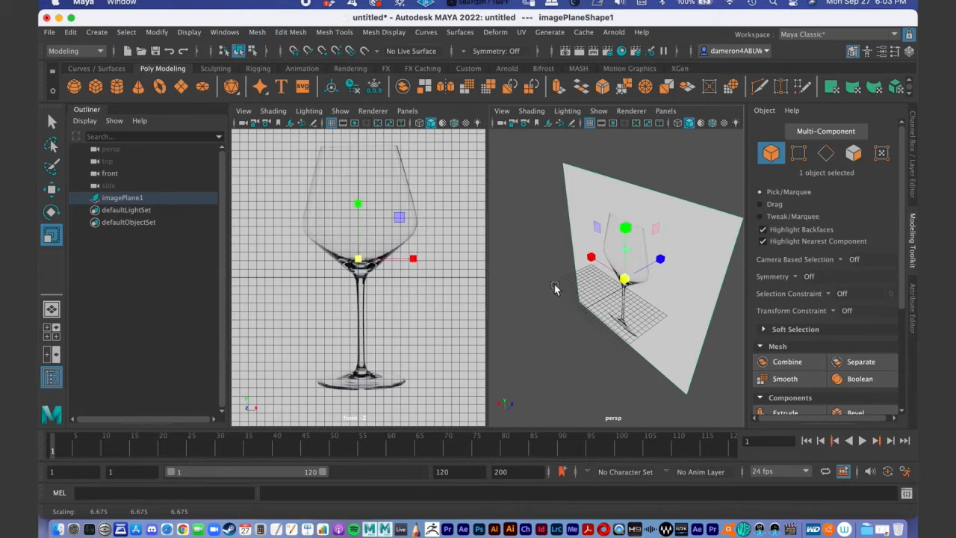
# - Raise the image plane to about 14.5 on Y so the glass base sits at grid level
pyautogui.press('w')
pyautogui.keyDown('alt'); pyautogui.moveTo(585, 258); pyautogui.dragTo(595, 341); pyautogui.keyUp('alt')
pyautogui.moveTo(645, 314)
pyautogui.keyDown('alt'); pyautogui.mouseDown()
pyautogui.moveTo(662, 281)
pyautogui.moveTo(652, 296)
pyautogui.moveTo(622, 285)
pyautogui.moveTo(648, 295)
pyautogui.mouseUp(); pyautogui.keyUp('alt')
pyautogui.press('super+z')
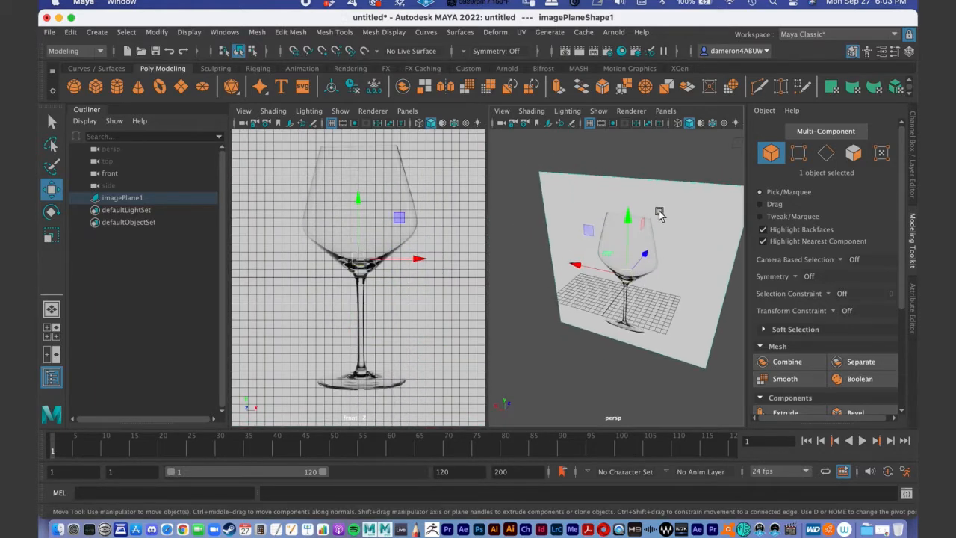
pyautogui.moveTo(630, 217); pyautogui.dragTo(632, 152)
# - Examine in the front view how the glass stem lines up with the grid's vertical centre line
pyautogui.keyDown('alt'); pyautogui.moveTo(403, 186); pyautogui.dragTo(401, 199); pyautogui.keyUp('alt')
pyautogui.keyDown('alt'); pyautogui.moveTo(387, 215); pyautogui.dragTo(393, 253, button='right'); pyautogui.keyUp('alt')
pyautogui.keyDown('alt'); pyautogui.moveTo(393, 230); pyautogui.dragTo(378, 304, button='middle'); pyautogui.keyUp('alt')
pyautogui.keyDown('alt'); pyautogui.moveTo(395, 223); pyautogui.dragTo(371, 199, button='right'); pyautogui.keyUp('alt')
pyautogui.keyDown('alt'); pyautogui.moveTo(368, 273); pyautogui.dragTo(395, 318, button='middle'); pyautogui.keyUp('alt')
pyautogui.keyDown('alt'); pyautogui.moveTo(353, 264); pyautogui.dragTo(601, 288, button='right'); pyautogui.keyUp('alt')
pyautogui.keyDown('alt'); pyautogui.moveTo(371, 241); pyautogui.dragTo(299, 216, button='right'); pyautogui.keyUp('alt')
pyautogui.keyDown('alt'); pyautogui.moveTo(397, 223); pyautogui.dragTo(371, 242, button='right'); pyautogui.keyUp('alt')
pyautogui.keyDown('alt'); pyautogui.moveTo(371, 242); pyautogui.dragTo(327, 242, button='middle'); pyautogui.keyUp('alt')
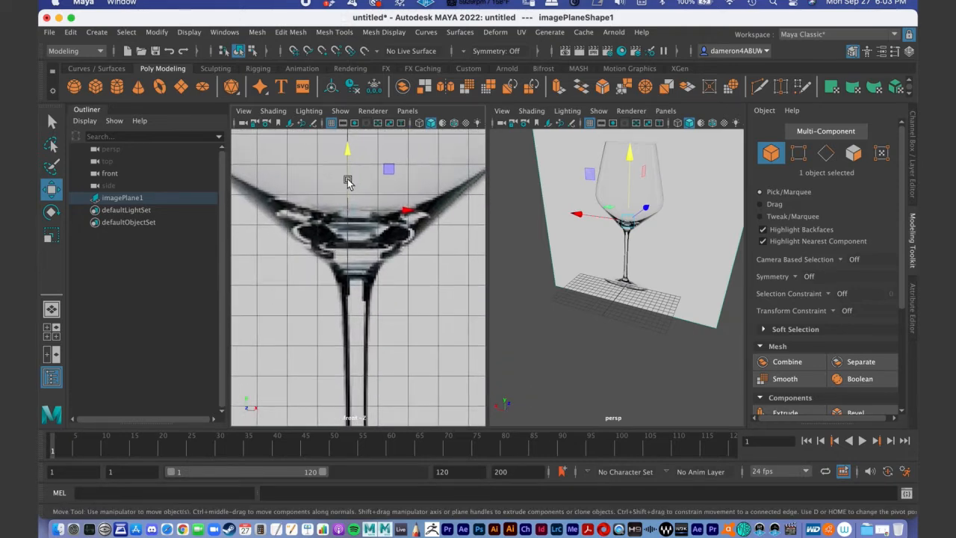
# - Examine the glass base against the ground grid and the axis directions from several angles in the perspective view
pyautogui.keyDown('alt'); pyautogui.moveTo(617, 316); pyautogui.dragTo(614, 324); pyautogui.keyUp('alt')
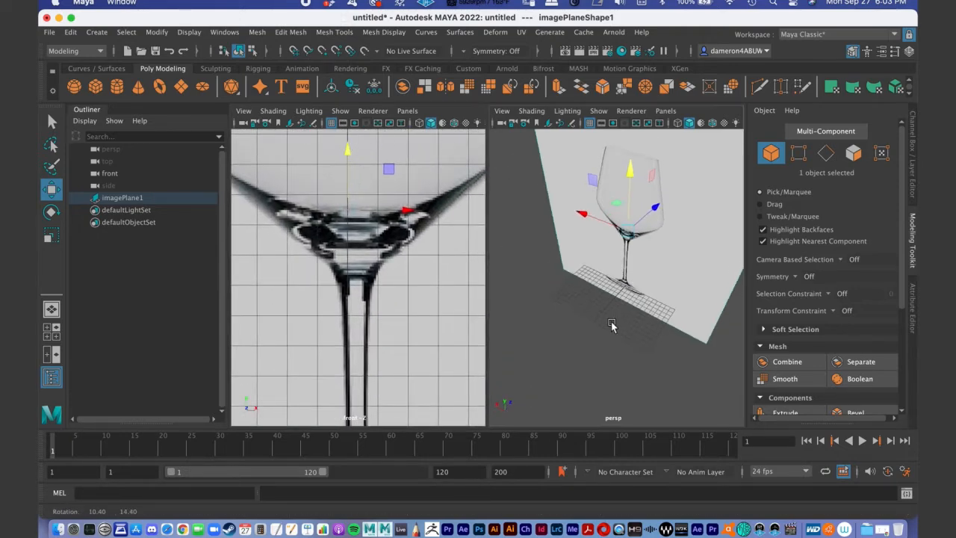
pyautogui.press('space')
pyautogui.keyDown('alt'); pyautogui.moveTo(433, 327); pyautogui.dragTo(637, 256, button='right'); pyautogui.keyUp('alt')
pyautogui.keyDown('alt'); pyautogui.moveTo(638, 256); pyautogui.dragTo(461, 343); pyautogui.keyUp('alt')
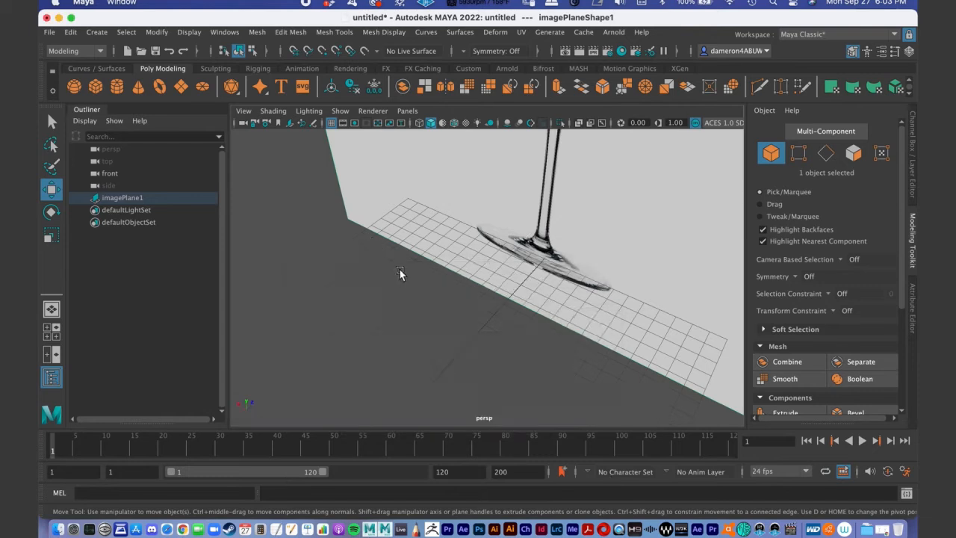
pyautogui.press('space')
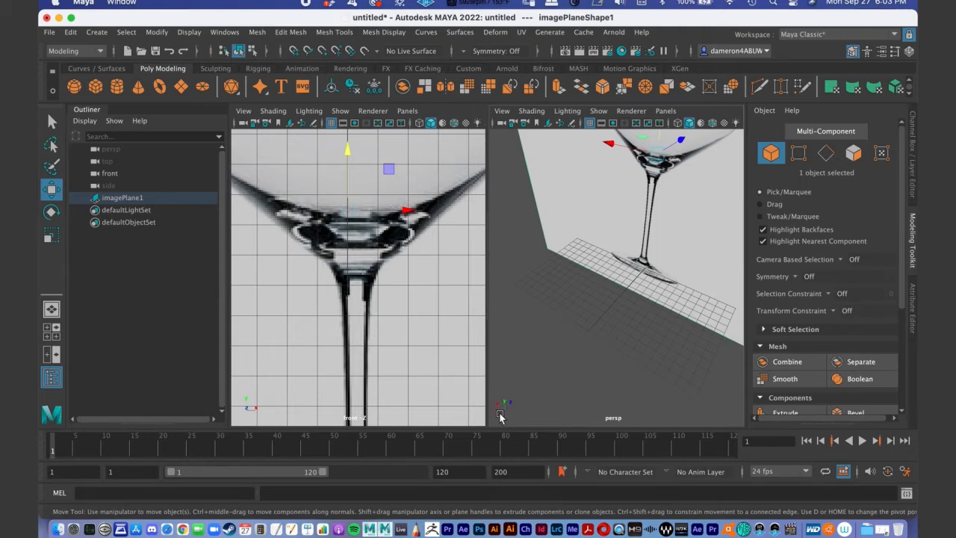
pyautogui.keyDown('alt'); pyautogui.moveTo(529, 395); pyautogui.dragTo(512, 402); pyautogui.keyUp('alt')
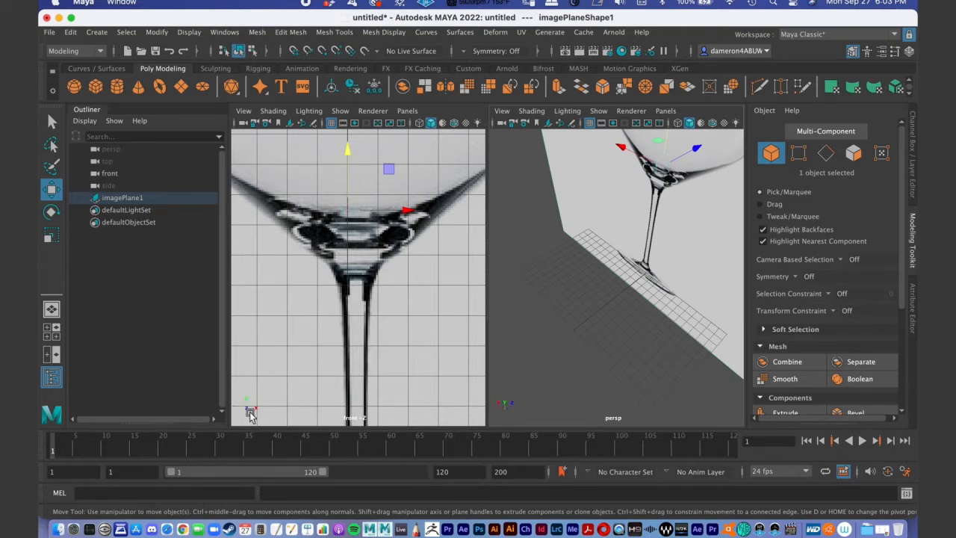
pyautogui.keyDown('alt'); pyautogui.moveTo(536, 385); pyautogui.dragTo(660, 285); pyautogui.keyUp('alt')
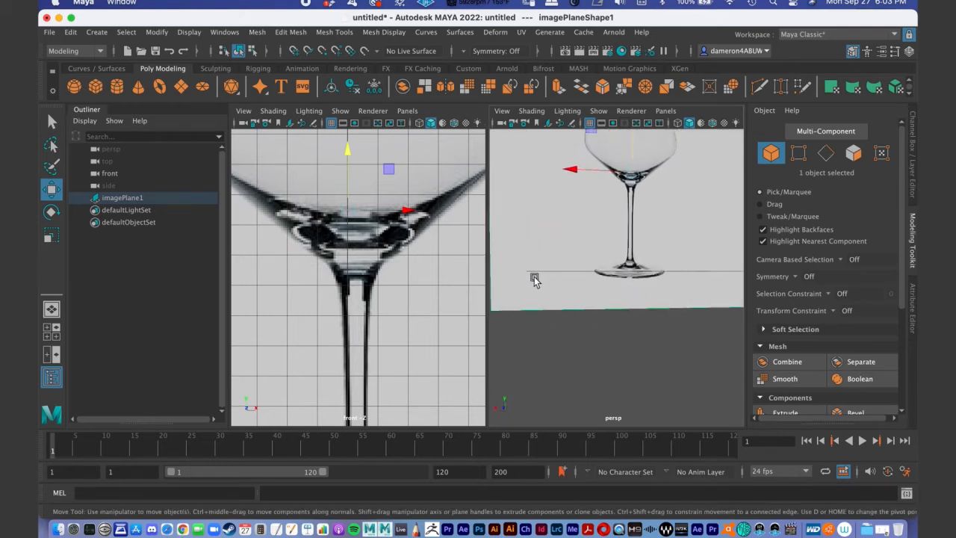
pyautogui.keyDown('alt'); pyautogui.moveTo(672, 271); pyautogui.dragTo(593, 275); pyautogui.keyUp('alt')
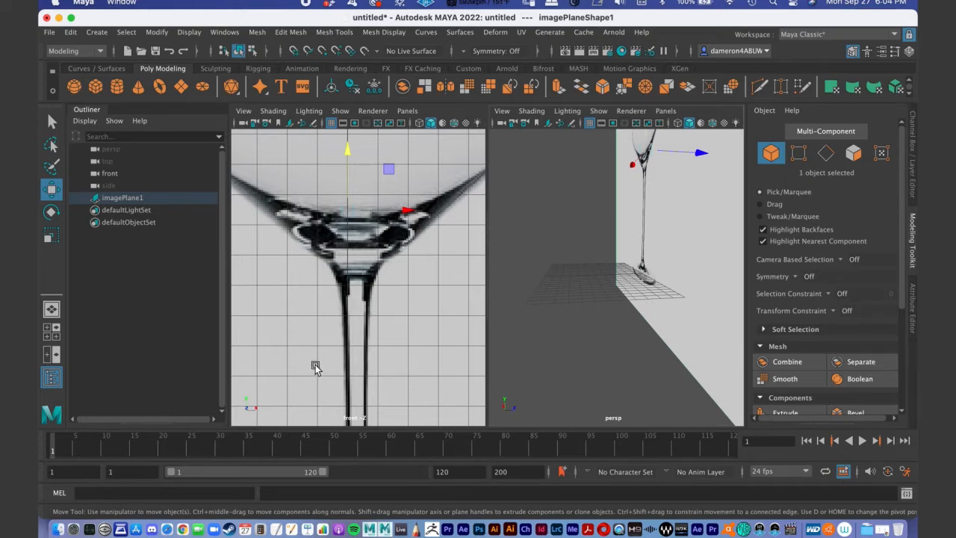
# - Shift the image plane to about -0.28 on X to centre the glass stem on the grid's centre line
pyautogui.press('space')
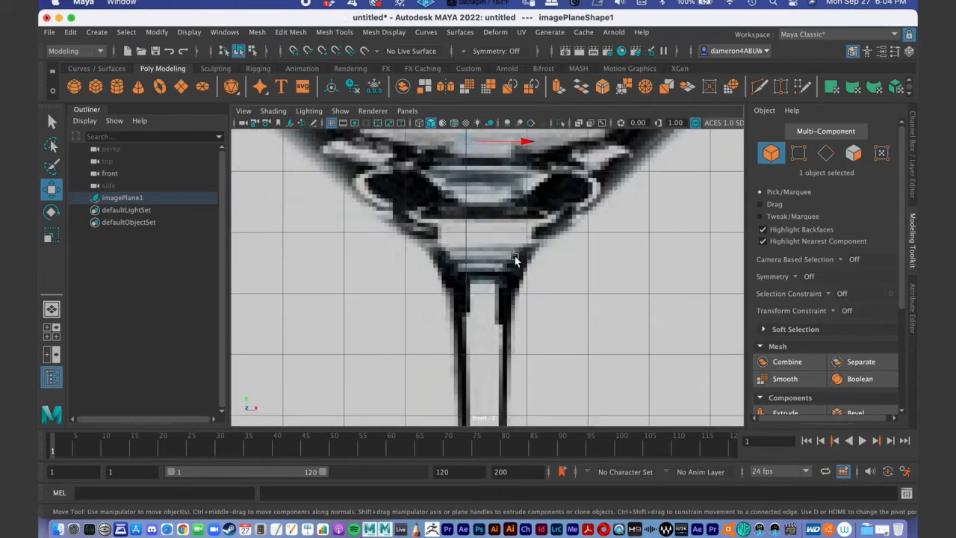
pyautogui.scroll(-4, 478, 233)
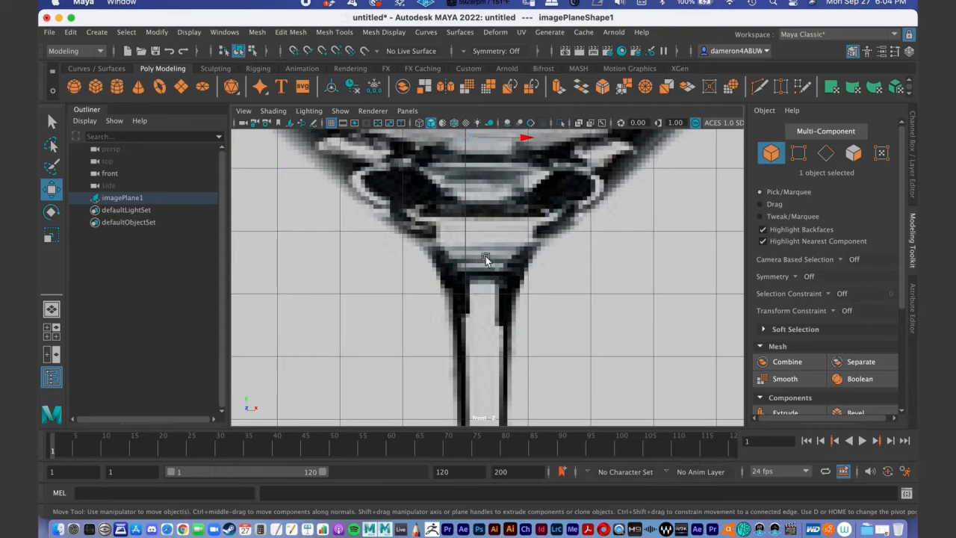
pyautogui.scroll(-2, 497, 196)
pyautogui.moveTo(530, 207); pyautogui.dragTo(523, 206)
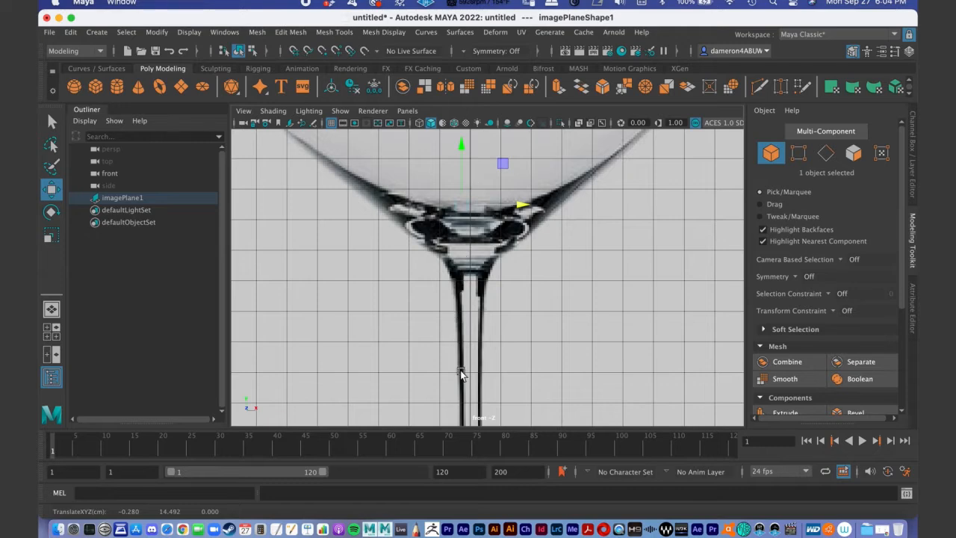
pyautogui.moveTo(493, 279); pyautogui.dragTo(472, 215)
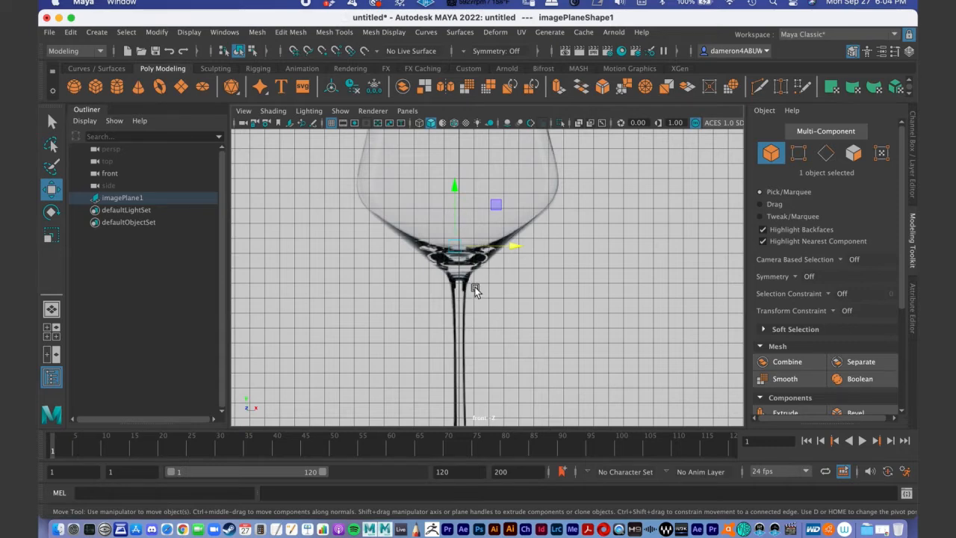
# - Move the image plane along Z until it stands well clear of the ground grid
pyautogui.press('space')
pyautogui.keyDown('alt'); pyautogui.moveTo(592, 254); pyautogui.dragTo(587, 152); pyautogui.keyUp('alt')
pyautogui.keyDown('alt'); pyautogui.moveTo(575, 225); pyautogui.dragTo(623, 284); pyautogui.keyUp('alt')
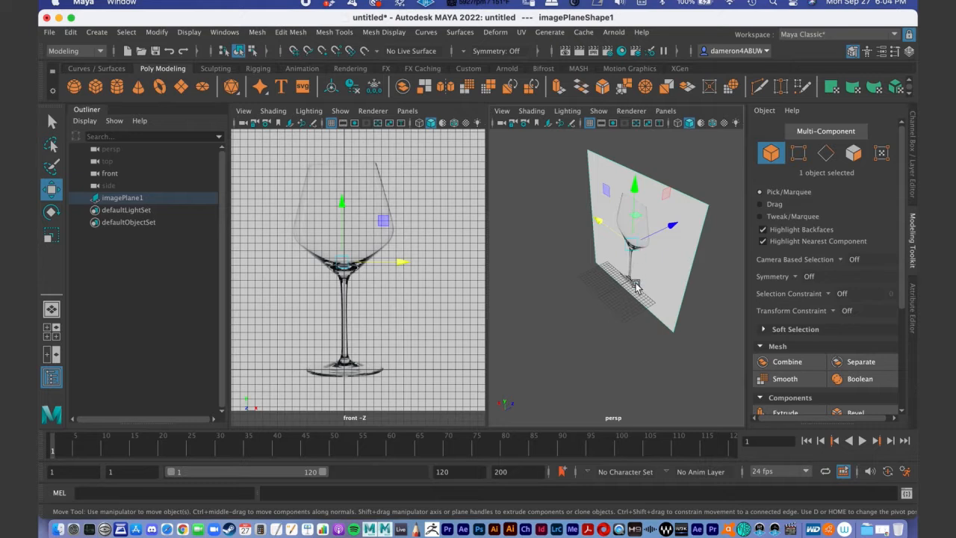
pyautogui.keyDown('alt'); pyautogui.moveTo(633, 292); pyautogui.dragTo(613, 267); pyautogui.keyUp('alt')
pyautogui.moveTo(658, 241); pyautogui.dragTo(735, 217)
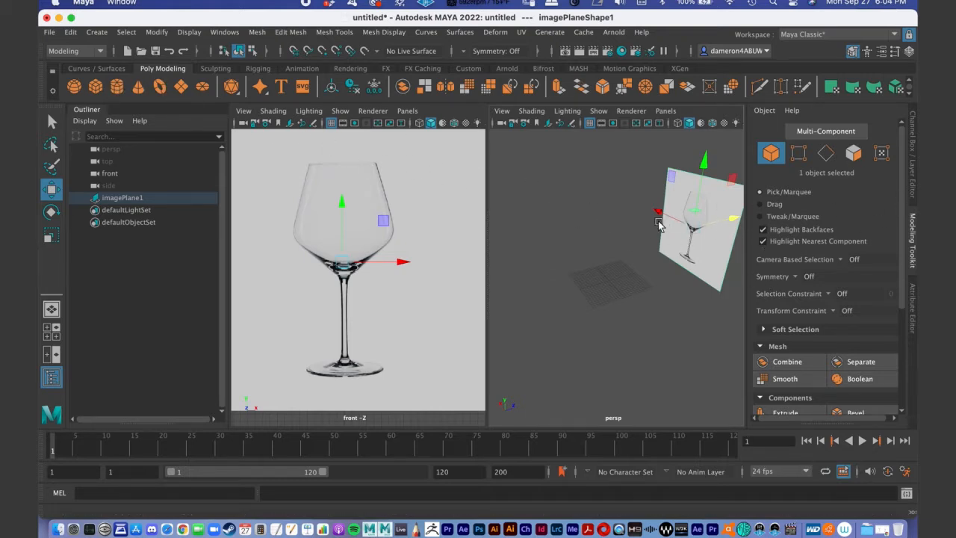
# - Create a polygon cylinder at the origin and check its placement relative to the image plane in both views
pyautogui.click(117, 86)
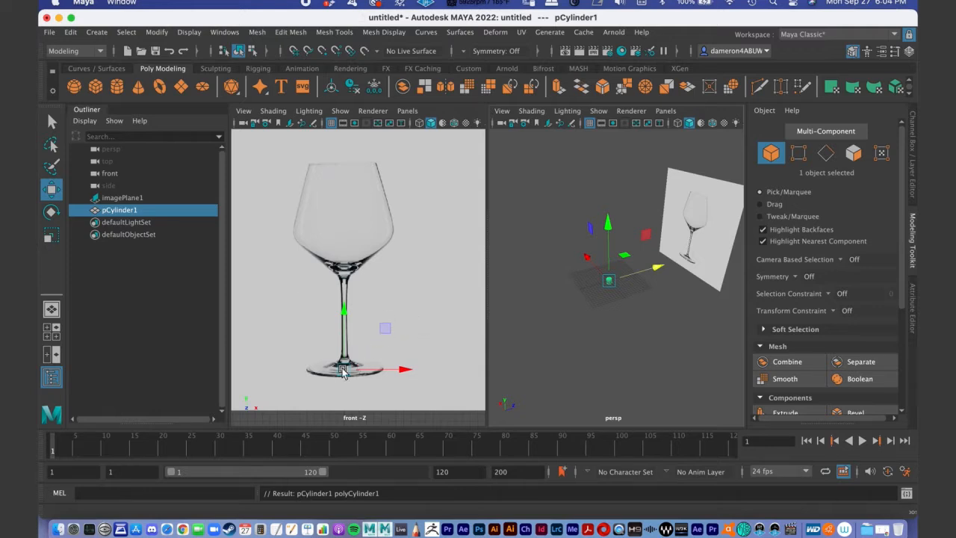
pyautogui.moveTo(685, 269)
pyautogui.keyDown('alt'); pyautogui.mouseDown()
pyautogui.moveTo(662, 263)
pyautogui.moveTo(671, 281)
pyautogui.mouseUp(); pyautogui.keyUp('alt')
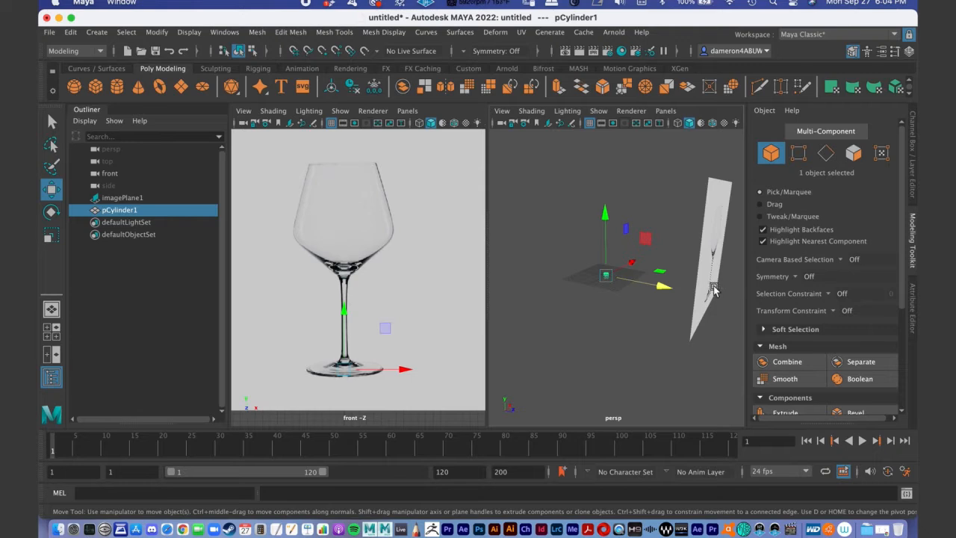
pyautogui.keyDown('alt'); pyautogui.moveTo(582, 293); pyautogui.dragTo(452, 315); pyautogui.keyUp('alt')
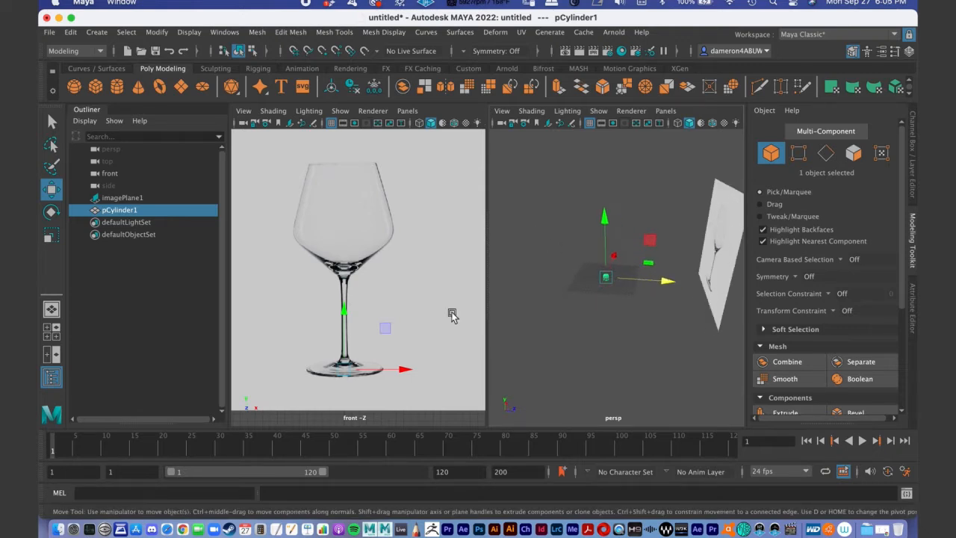
pyautogui.scroll(-4, 359, 313)
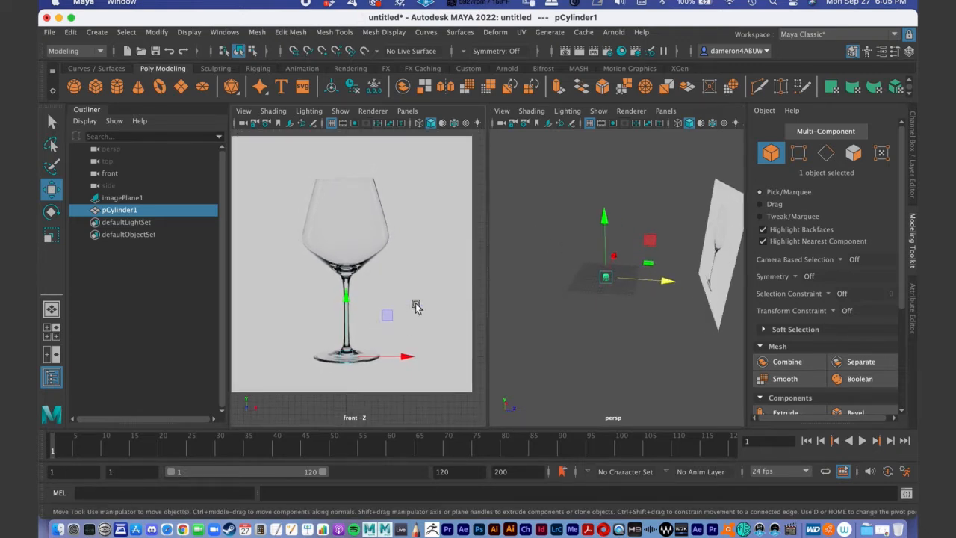
# - Push the image plane back along Z to about -33.3, keeping it clear behind the ground grid
pyautogui.click(710, 275)
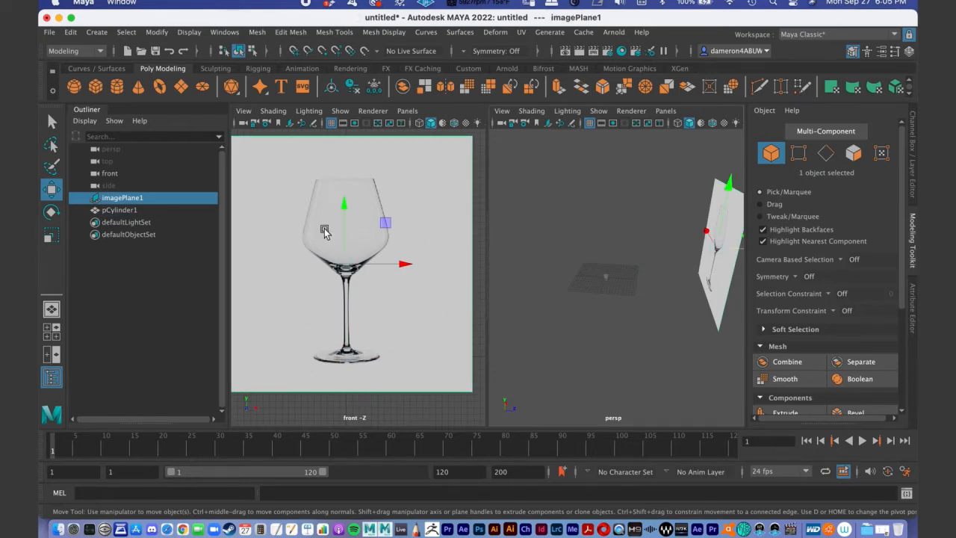
pyautogui.keyDown('alt'); pyautogui.moveTo(660, 269); pyautogui.dragTo(595, 229); pyautogui.keyUp('alt')
pyautogui.moveTo(601, 243); pyautogui.dragTo(549, 265)
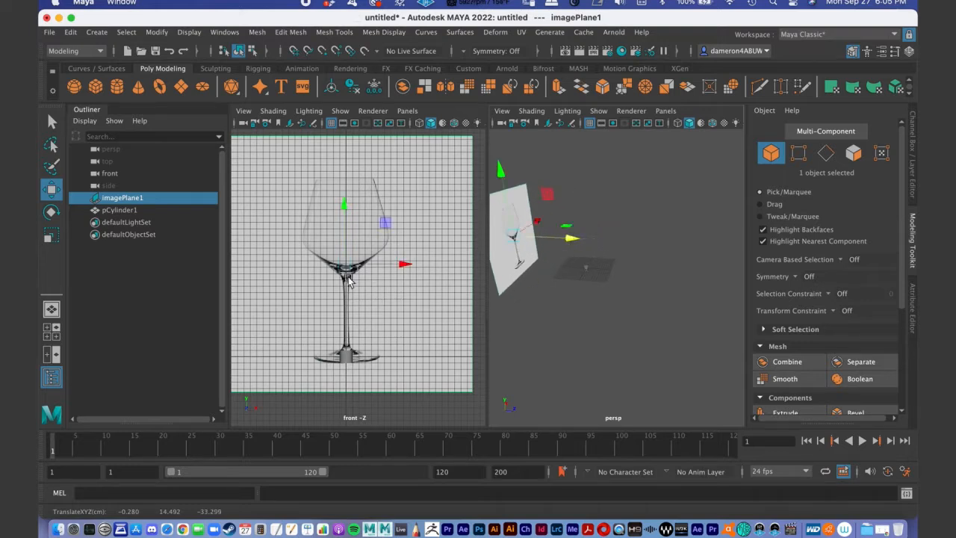
pyautogui.moveTo(542, 261)
pyautogui.keyDown('alt'); pyautogui.mouseDown()
pyautogui.moveTo(519, 266)
pyautogui.moveTo(556, 257)
pyautogui.mouseUp(); pyautogui.keyUp('alt')
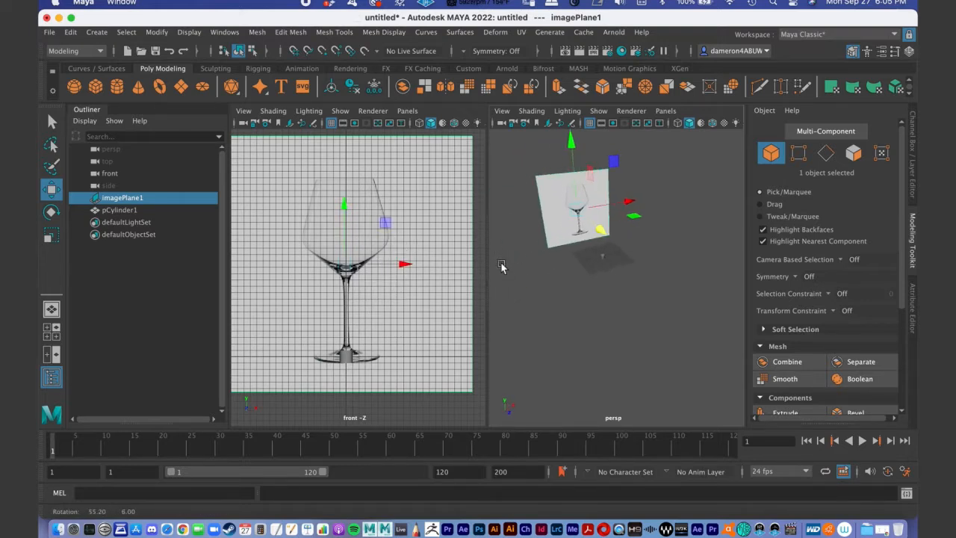
# - Delete the polygon cylinder at the origin
pyautogui.click(602, 257)
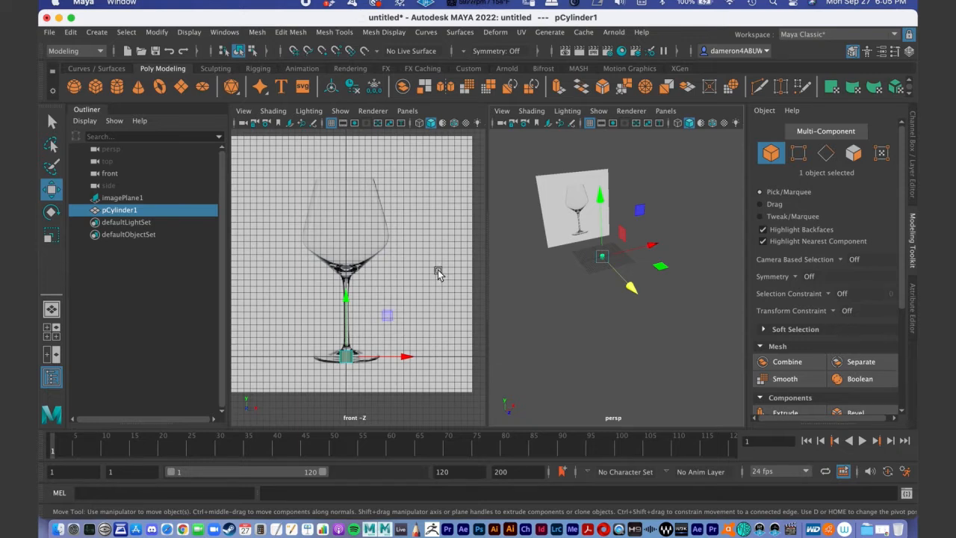
pyautogui.press('Delete')
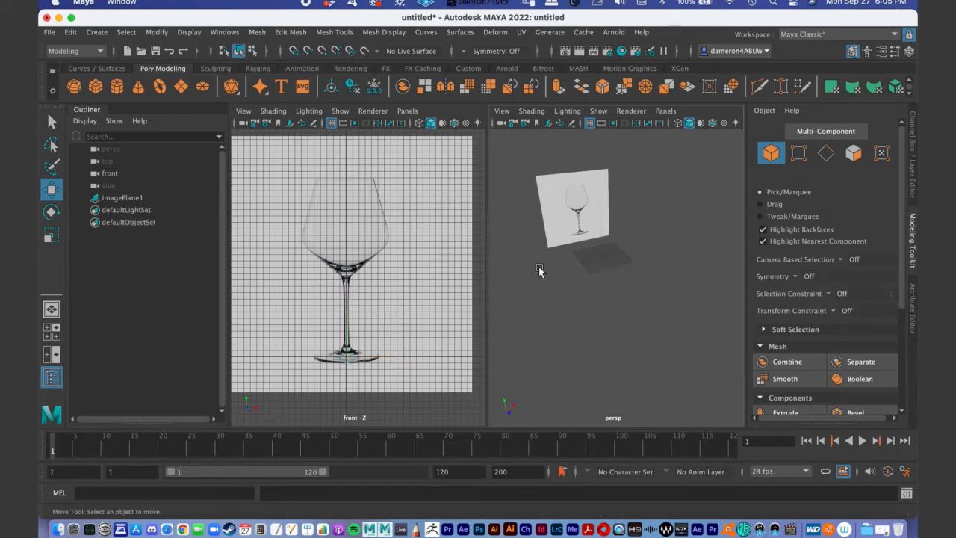
pyautogui.keyDown('alt'); pyautogui.moveTo(565, 258); pyautogui.dragTo(541, 256); pyautogui.keyUp('alt')
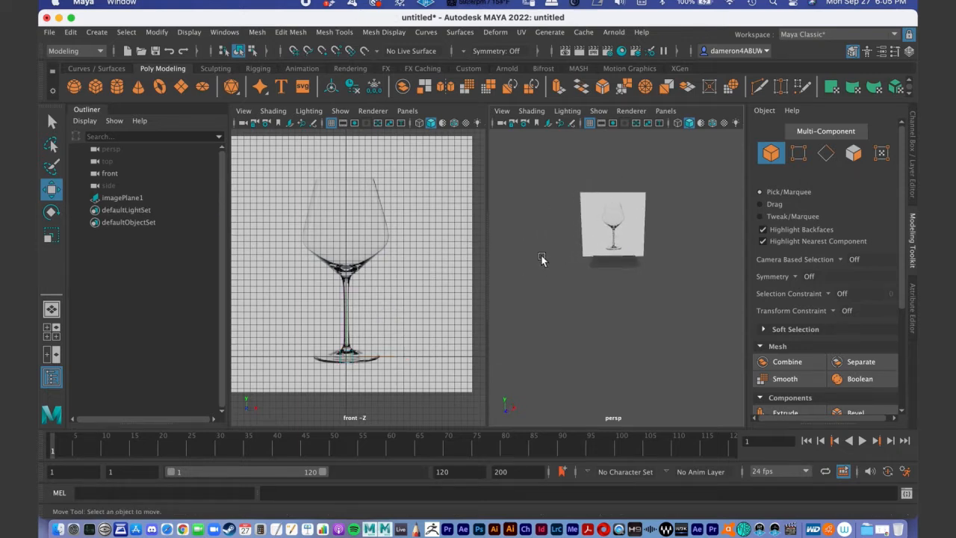
# - Detach the Curve Tools list as a floating window and park it over the empty area of the Outliner
pyautogui.click(97, 33)
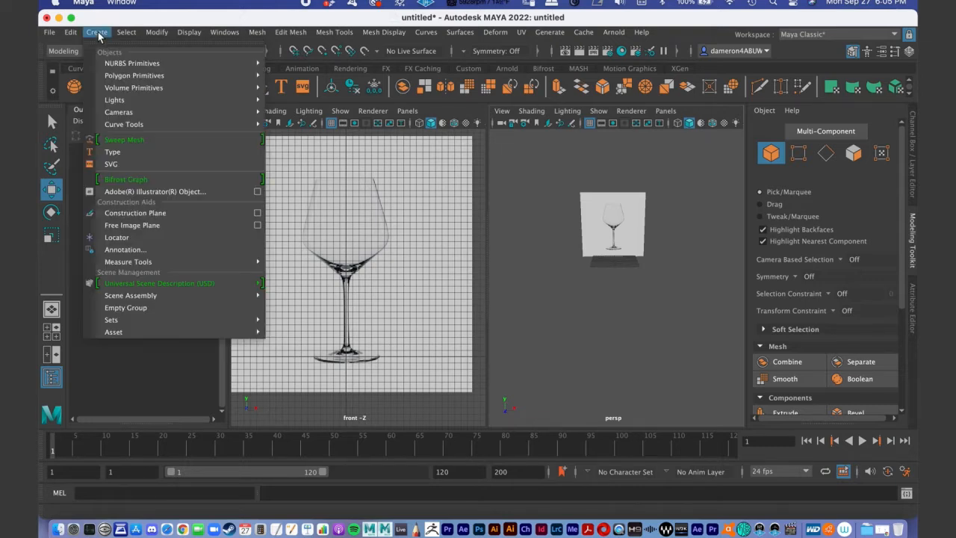
pyautogui.moveTo(162, 125)
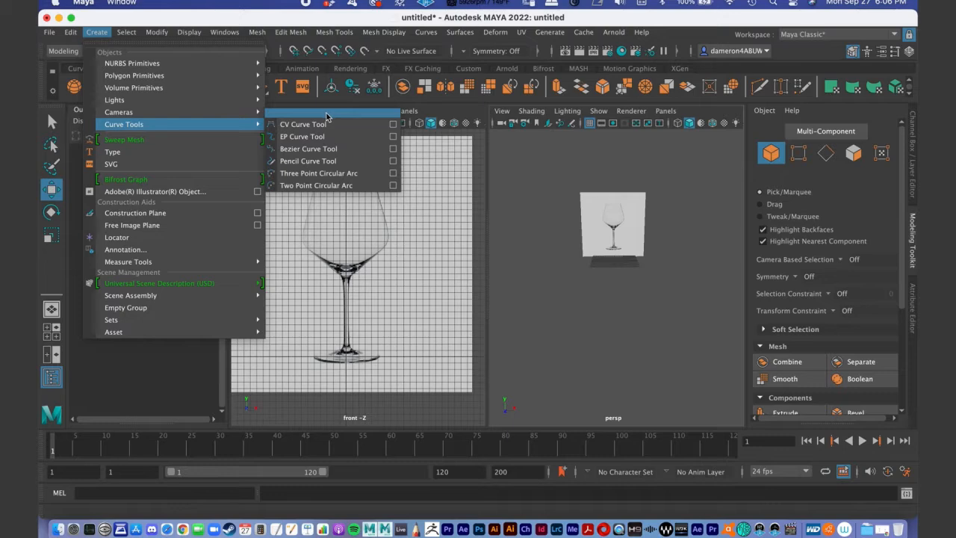
pyautogui.click(326, 115)
pyautogui.moveTo(348, 103); pyautogui.dragTo(157, 274)
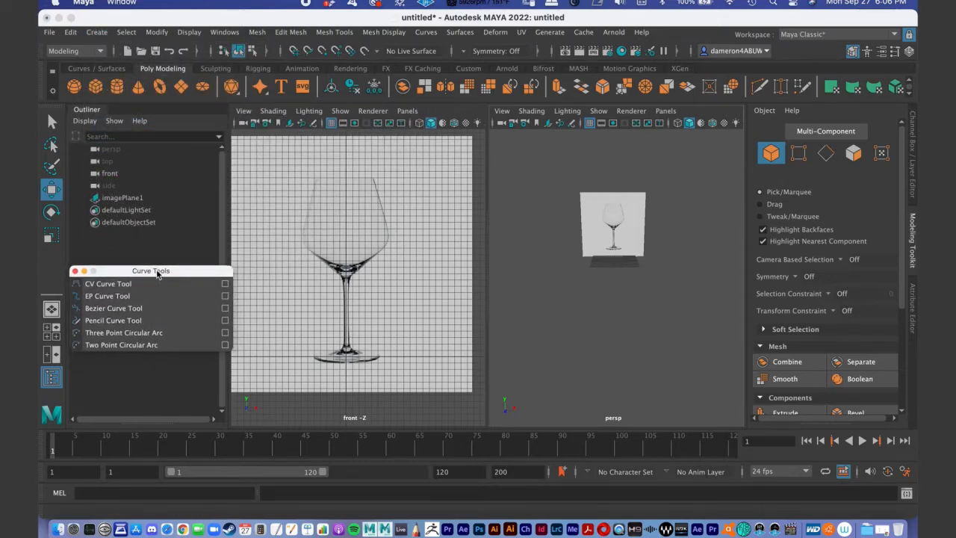
# - Maximize the front view and frame the whole wine glass reference
pyautogui.press('space')
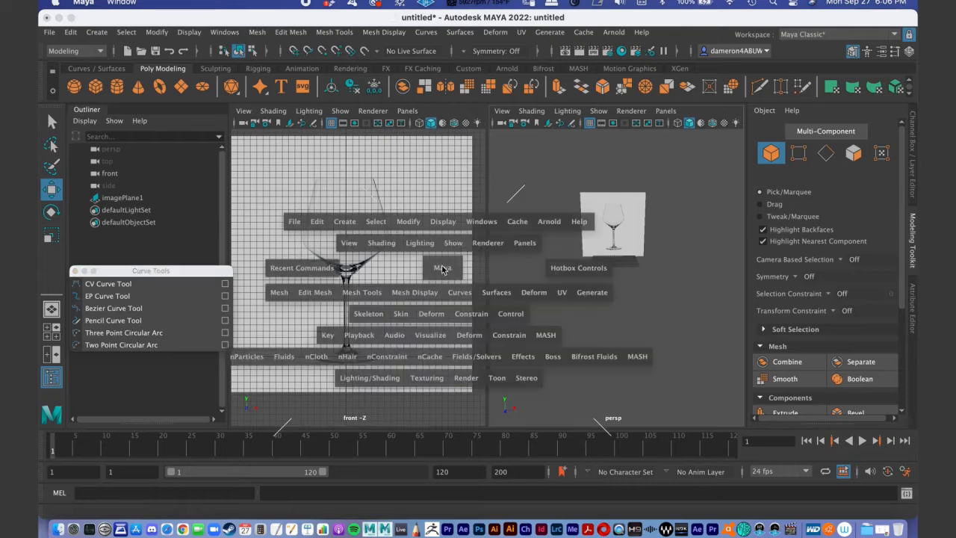
pyautogui.scroll(-2, 467, 282)
pyautogui.keyDown('alt'); pyautogui.moveTo(483, 247); pyautogui.dragTo(454, 265, button='middle'); pyautogui.keyUp('alt')
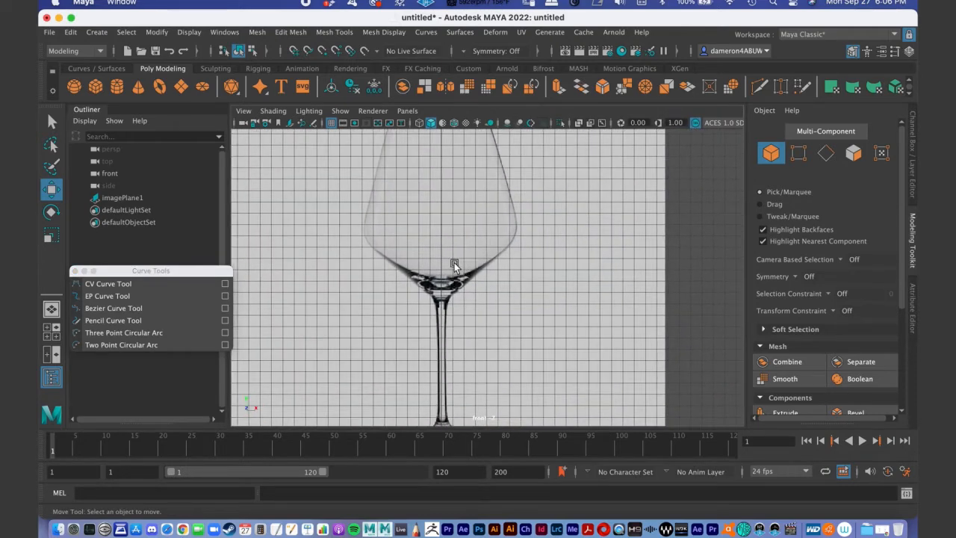
pyautogui.keyDown('alt'); pyautogui.moveTo(454, 264); pyautogui.dragTo(485, 120, button='right'); pyautogui.keyUp('alt')
pyautogui.keyDown('alt'); pyautogui.moveTo(440, 292); pyautogui.dragTo(421, 253, button='middle'); pyautogui.keyUp('alt')
pyautogui.keyDown('alt'); pyautogui.moveTo(419, 253); pyautogui.dragTo(469, 208, button='right'); pyautogui.keyUp('alt')
pyautogui.keyDown('alt'); pyautogui.moveTo(457, 188); pyautogui.dragTo(436, 216, button='middle'); pyautogui.keyUp('alt')
pyautogui.keyDown('alt'); pyautogui.moveTo(435, 215); pyautogui.dragTo(452, 185, button='right'); pyautogui.keyUp('alt')
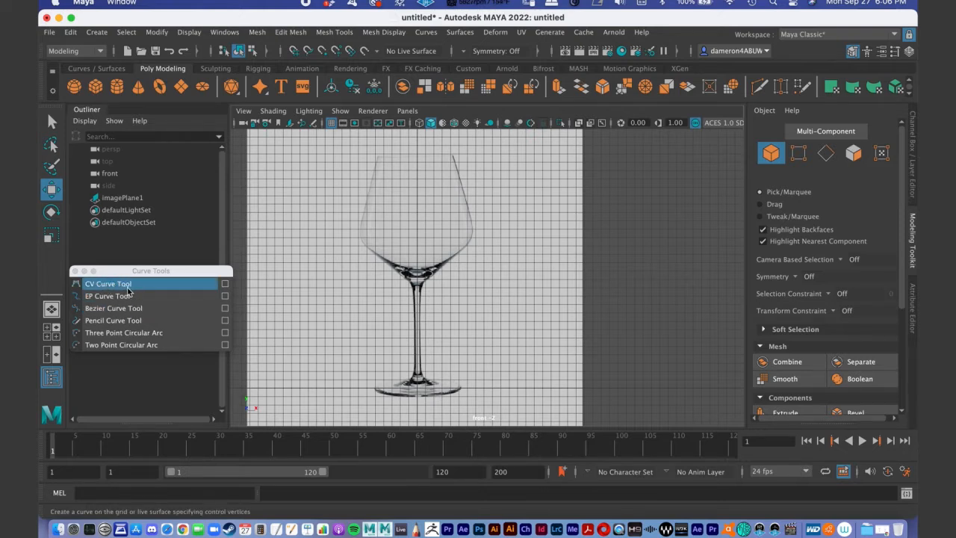
# - Examine the outline of the glass's stem, base and lower bowl against the grid's centre line
pyautogui.keyDown('alt'); pyautogui.moveTo(419, 323); pyautogui.dragTo(432, 316, button='middle'); pyautogui.keyUp('alt')
pyautogui.keyDown('alt'); pyautogui.moveTo(431, 316); pyautogui.dragTo(503, 395, button='right'); pyautogui.keyUp('alt')
pyautogui.keyDown('alt'); pyautogui.moveTo(433, 287); pyautogui.dragTo(475, 201, button='middle'); pyautogui.keyUp('alt')
pyautogui.keyDown('alt'); pyautogui.moveTo(433, 244); pyautogui.dragTo(453, 247, button='right'); pyautogui.keyUp('alt')
pyautogui.keyDown('alt'); pyautogui.moveTo(452, 247); pyautogui.dragTo(477, 254, button='middle'); pyautogui.keyUp('alt')
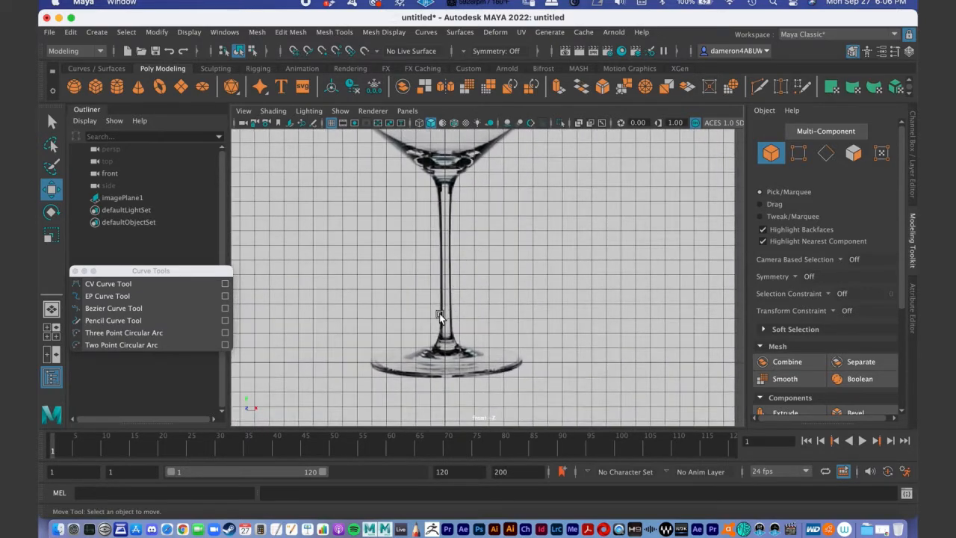
pyautogui.keyDown('alt'); pyautogui.moveTo(446, 239); pyautogui.dragTo(459, 183, button='right'); pyautogui.keyUp('alt')
pyautogui.keyDown('alt'); pyautogui.moveTo(446, 215); pyautogui.dragTo(426, 240, button='middle'); pyautogui.keyUp('alt')
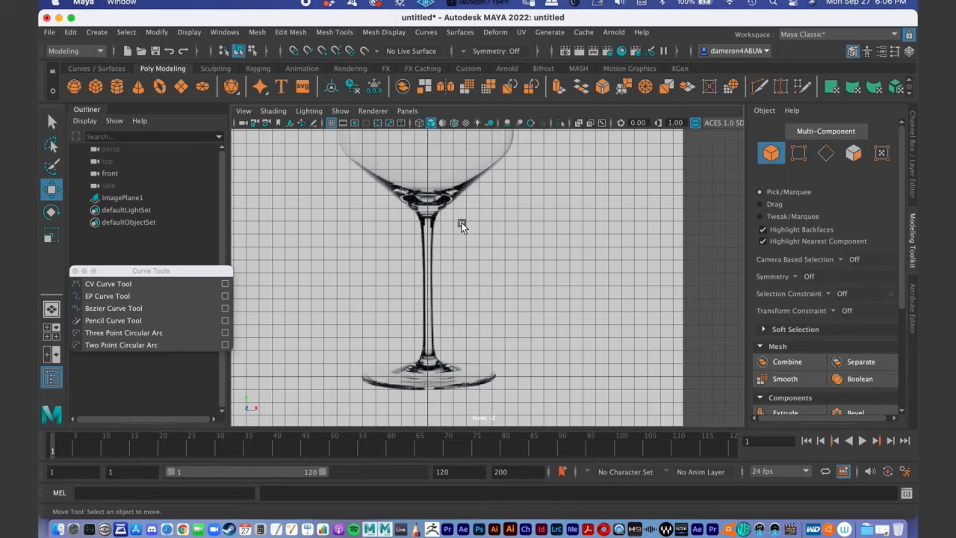
pyautogui.keyDown('alt'); pyautogui.moveTo(428, 192); pyautogui.dragTo(437, 132, button='right'); pyautogui.keyUp('alt')
pyautogui.keyDown('alt'); pyautogui.moveTo(439, 235); pyautogui.dragTo(451, 269, button='middle'); pyautogui.keyUp('alt')
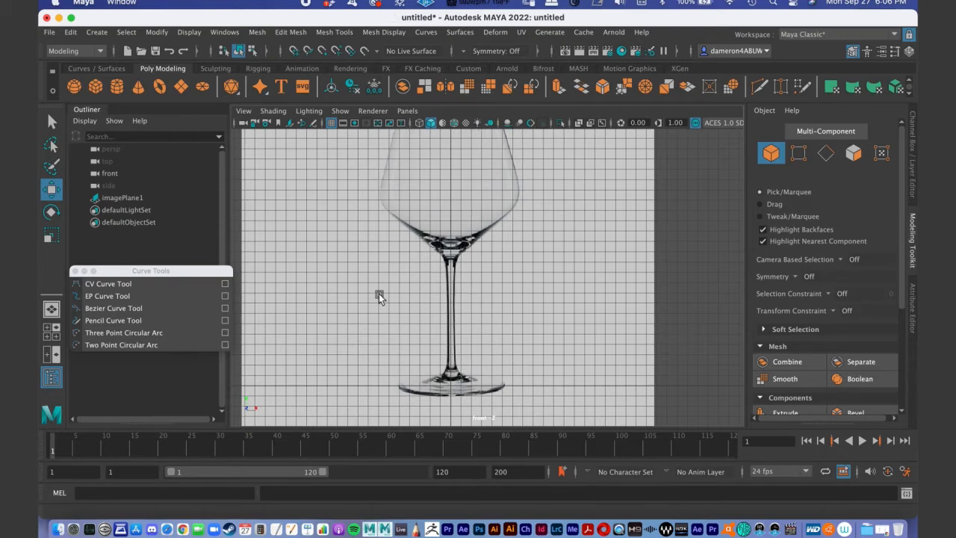
# - Start the CV Curve Tool with the glass's stem and base framed in the front view
pyautogui.click(124, 284)
pyautogui.keyDown('alt'); pyautogui.moveTo(448, 355); pyautogui.dragTo(586, 406, button='right'); pyautogui.keyUp('alt')
pyautogui.keyDown('alt'); pyautogui.moveTo(472, 302); pyautogui.dragTo(470, 200, button='middle'); pyautogui.keyUp('alt')
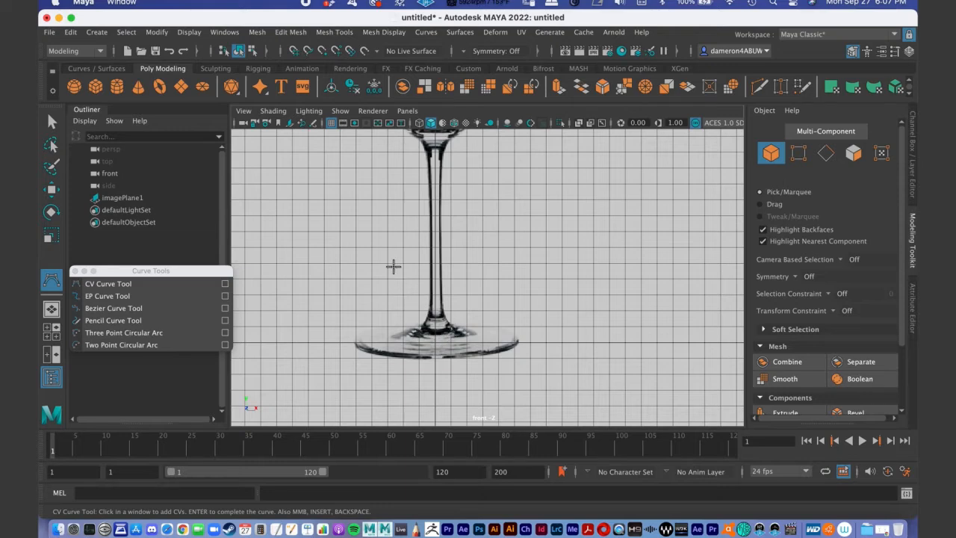
pyautogui.keyDown('alt'); pyautogui.moveTo(436, 294); pyautogui.dragTo(503, 212, button='right'); pyautogui.keyUp('alt')
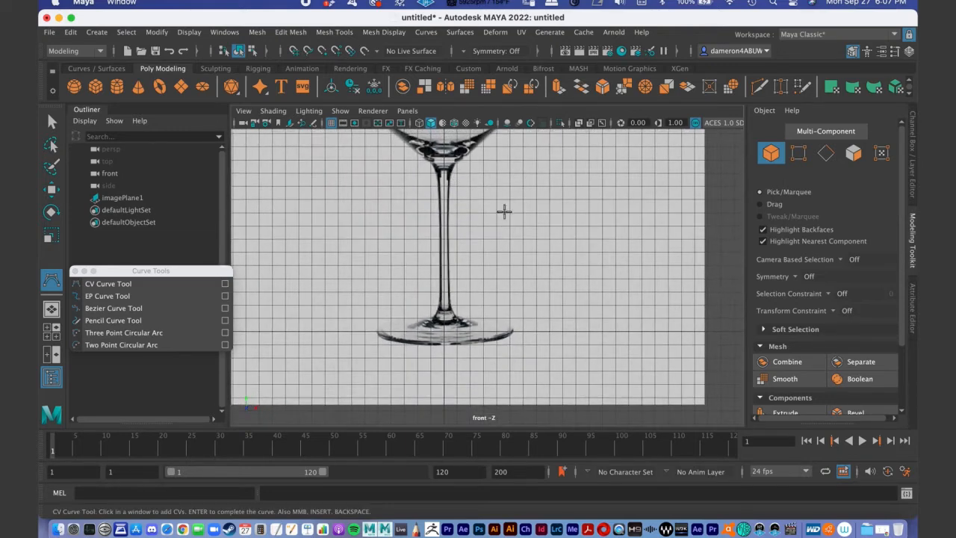
# - Fade the glass reference by lowering the image plane's Alpha Gain to about 0.272
pyautogui.click(913, 180)
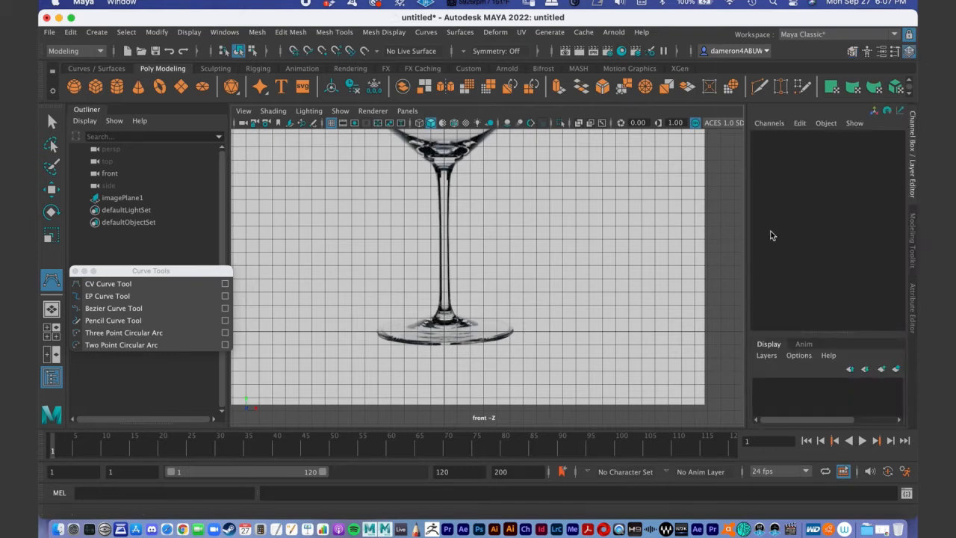
pyautogui.click(122, 197)
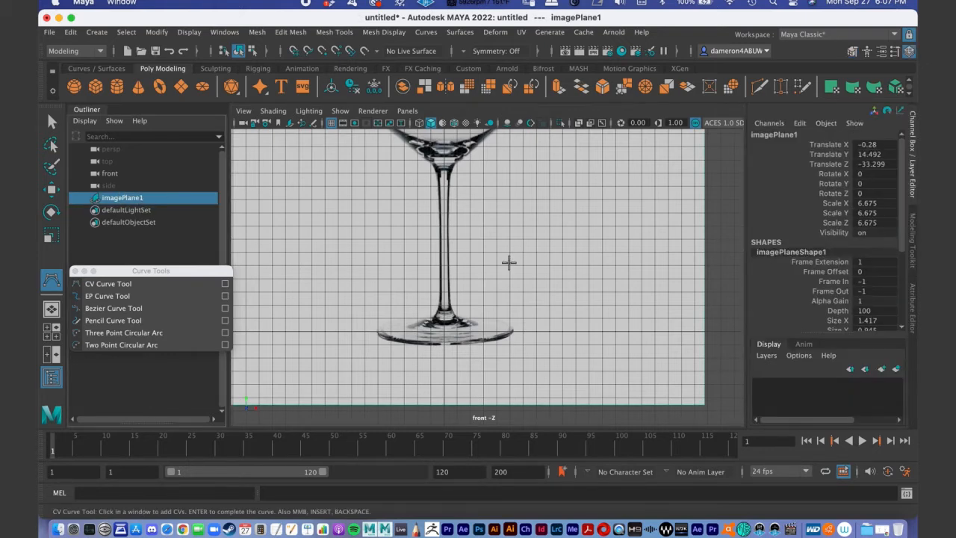
pyautogui.click(912, 302)
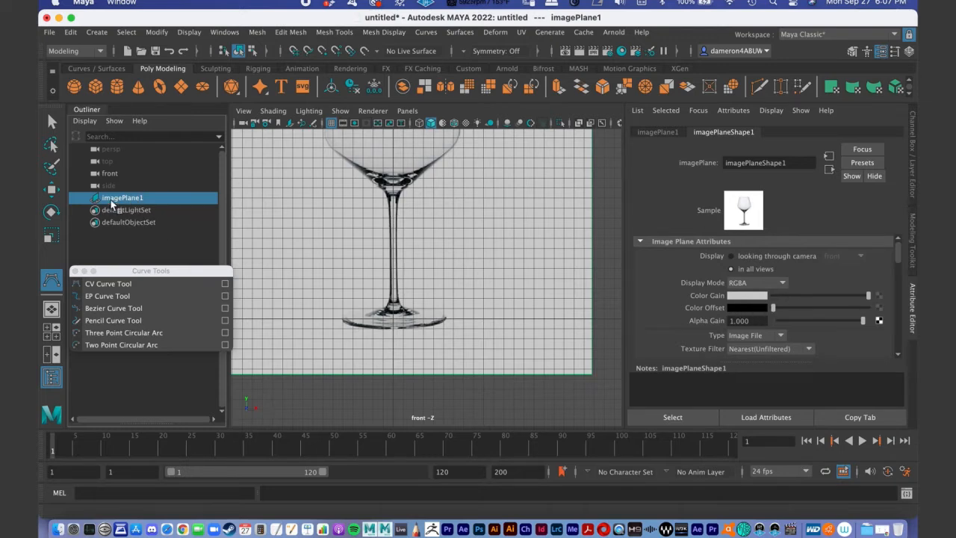
pyautogui.click(228, 33)
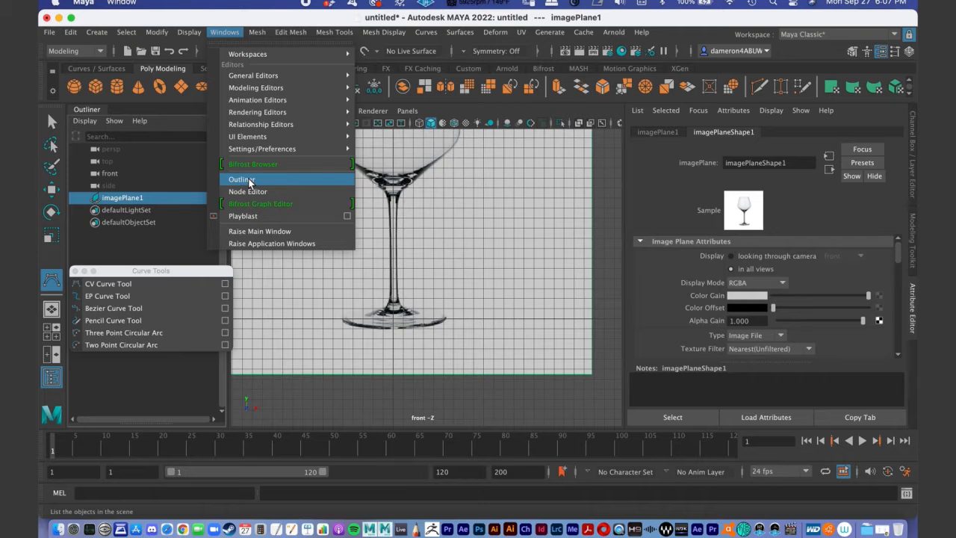
pyautogui.click(231, 33)
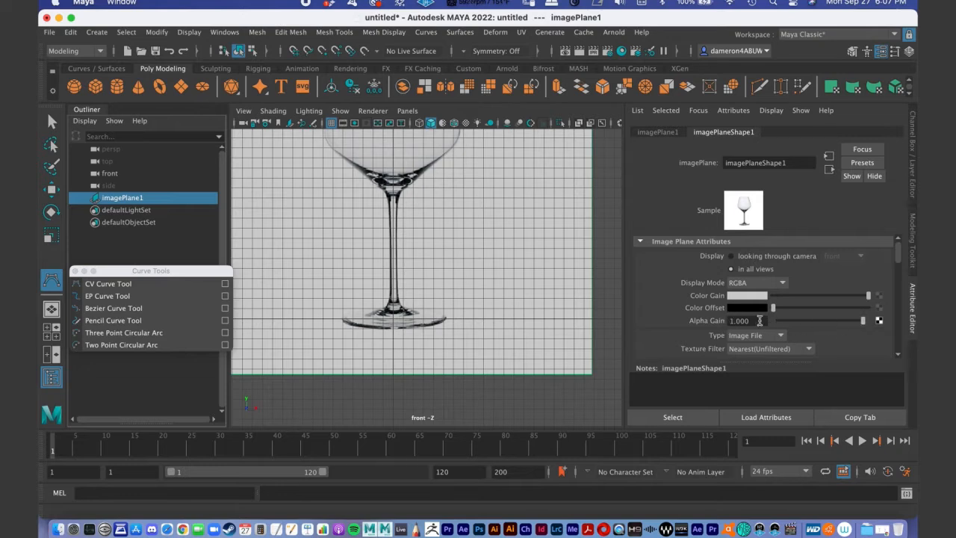
pyautogui.click(652, 133)
pyautogui.click(713, 132)
pyautogui.moveTo(862, 321); pyautogui.dragTo(799, 321)
pyautogui.scroll(3, 423, 230)
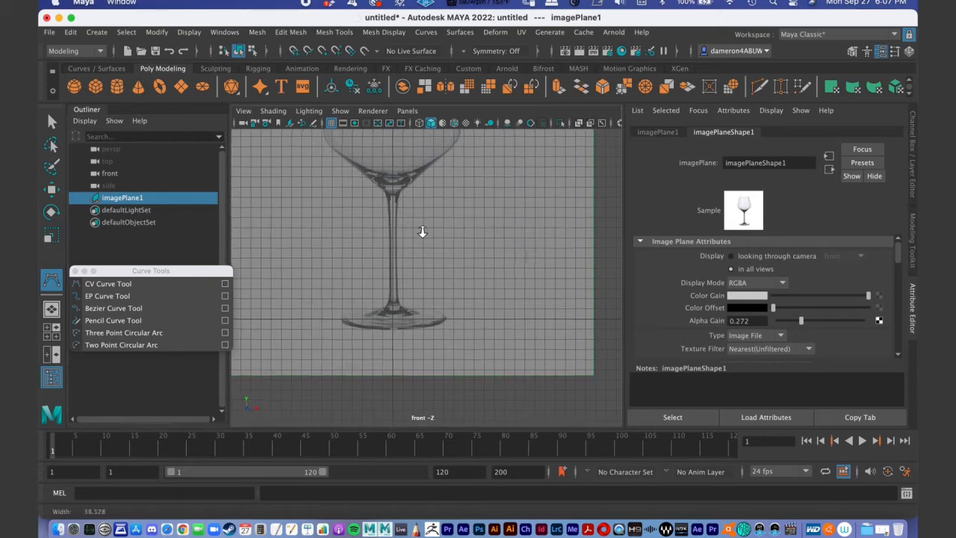
# - Restart the CV Curve Tool with nothing selected and frame the base of the faded glass
pyautogui.keyDown('alt'); pyautogui.moveTo(428, 239); pyautogui.dragTo(457, 292, button='middle'); pyautogui.keyUp('alt')
pyautogui.keyDown('alt'); pyautogui.moveTo(422, 253); pyautogui.dragTo(429, 190, button='right'); pyautogui.keyUp('alt')
pyautogui.moveTo(440, 215)
pyautogui.keyDown('alt'); pyautogui.mouseDown(button='middle')
pyautogui.moveTo(440, 241)
pyautogui.moveTo(452, 217)
pyautogui.mouseUp(button='middle'); pyautogui.keyUp('alt')
pyautogui.keyDown('alt'); pyautogui.moveTo(453, 214); pyautogui.dragTo(446, 245, button='right'); pyautogui.keyUp('alt')
pyautogui.keyDown('alt'); pyautogui.moveTo(440, 241); pyautogui.dragTo(441, 211, button='middle'); pyautogui.keyUp('alt')
pyautogui.keyDown('alt'); pyautogui.moveTo(441, 211); pyautogui.dragTo(441, 248, button='right'); pyautogui.keyUp('alt')
pyautogui.click(108, 284)
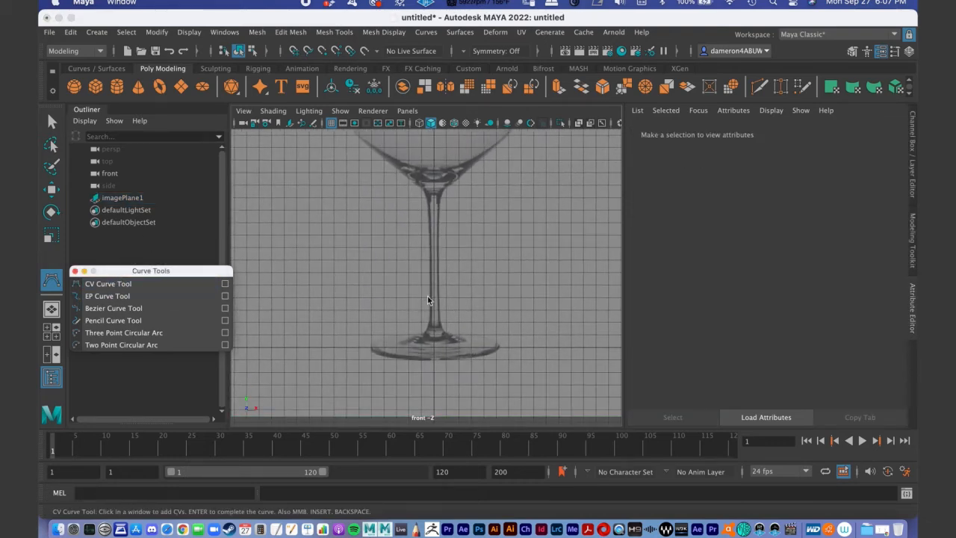
pyautogui.keyDown('alt'); pyautogui.moveTo(428, 300); pyautogui.dragTo(491, 395, button='right'); pyautogui.keyUp('alt')
pyautogui.keyDown('alt'); pyautogui.moveTo(449, 327); pyautogui.dragTo(405, 262, button='middle'); pyautogui.keyUp('alt')
pyautogui.click(117, 286)
pyautogui.click(117, 287)
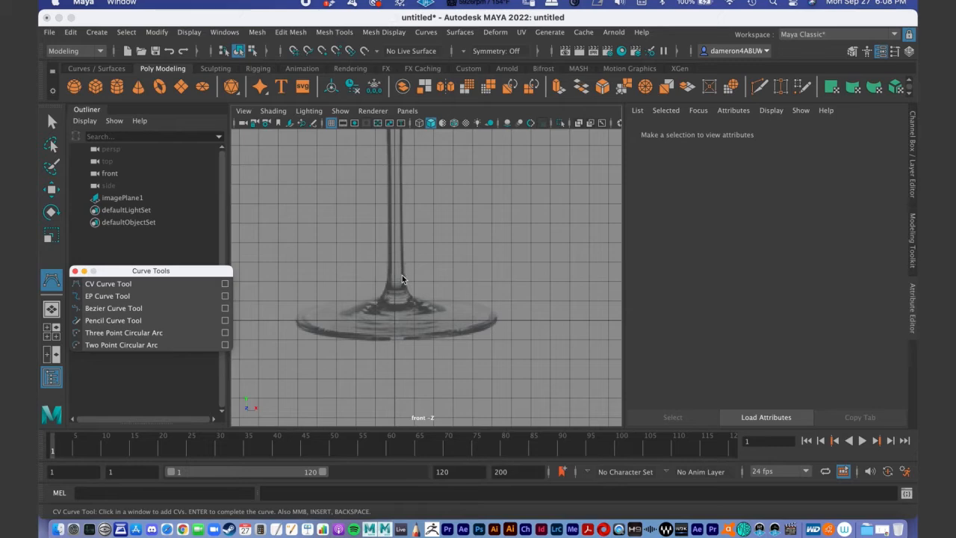
# - Examine the full glass silhouette from rim to base, ending on a close view of the base
pyautogui.keyDown('alt'); pyautogui.moveTo(403, 279); pyautogui.dragTo(408, 172, button='right'); pyautogui.keyUp('alt')
pyautogui.keyDown('alt'); pyautogui.moveTo(427, 223); pyautogui.dragTo(412, 324, button='middle'); pyautogui.keyUp('alt')
pyautogui.keyDown('alt'); pyautogui.moveTo(420, 287); pyautogui.dragTo(404, 93, button='right'); pyautogui.keyUp('alt')
pyautogui.keyDown('alt'); pyautogui.moveTo(408, 242); pyautogui.dragTo(410, 274, button='middle'); pyautogui.keyUp('alt')
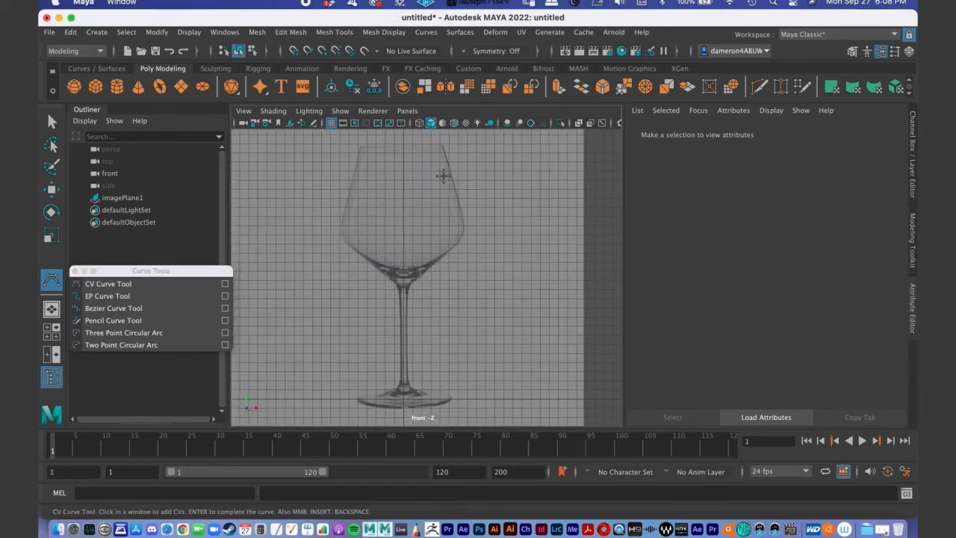
pyautogui.keyDown('alt'); pyautogui.moveTo(387, 275); pyautogui.dragTo(403, 380, button='right'); pyautogui.keyUp('alt')
pyautogui.keyDown('alt'); pyautogui.moveTo(412, 295); pyautogui.dragTo(443, 185, button='middle'); pyautogui.keyUp('alt')
pyautogui.keyDown('alt'); pyautogui.moveTo(409, 229); pyautogui.dragTo(485, 339, button='right'); pyautogui.keyUp('alt')
pyautogui.keyDown('alt'); pyautogui.moveTo(453, 317); pyautogui.dragTo(461, 233, button='middle'); pyautogui.keyUp('alt')
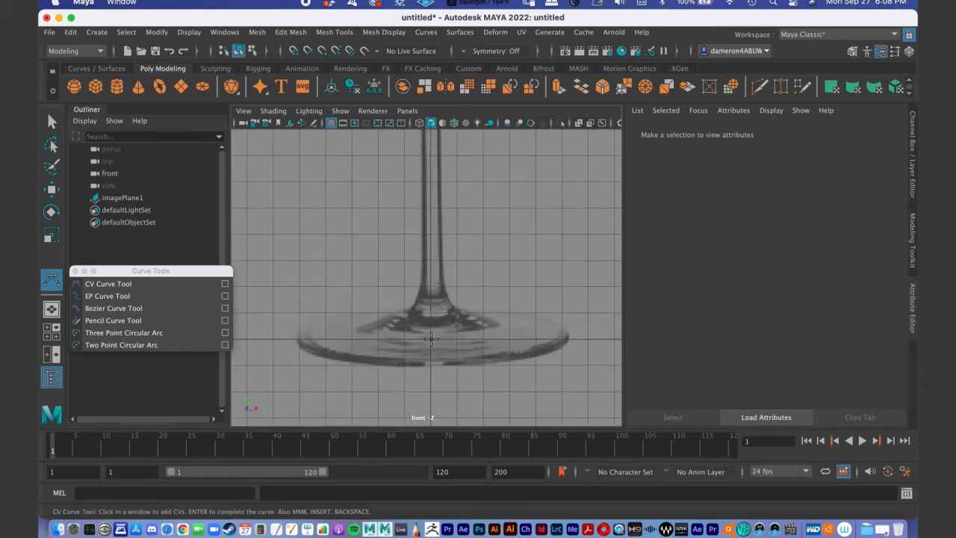
# - Place the first two CVs of the profile curve, at the origin and at the outer edge of the glass base
pyautogui.click(430, 339)
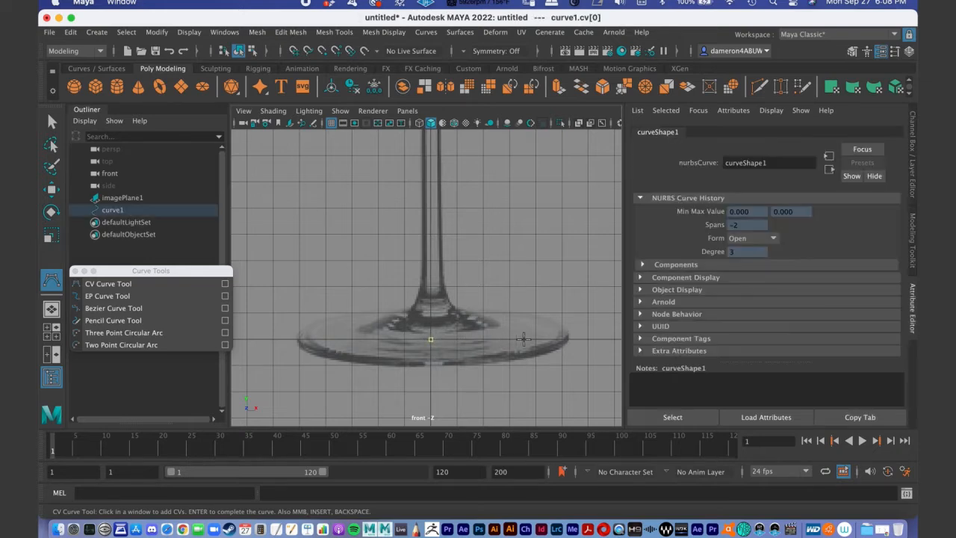
pyautogui.click(568, 340)
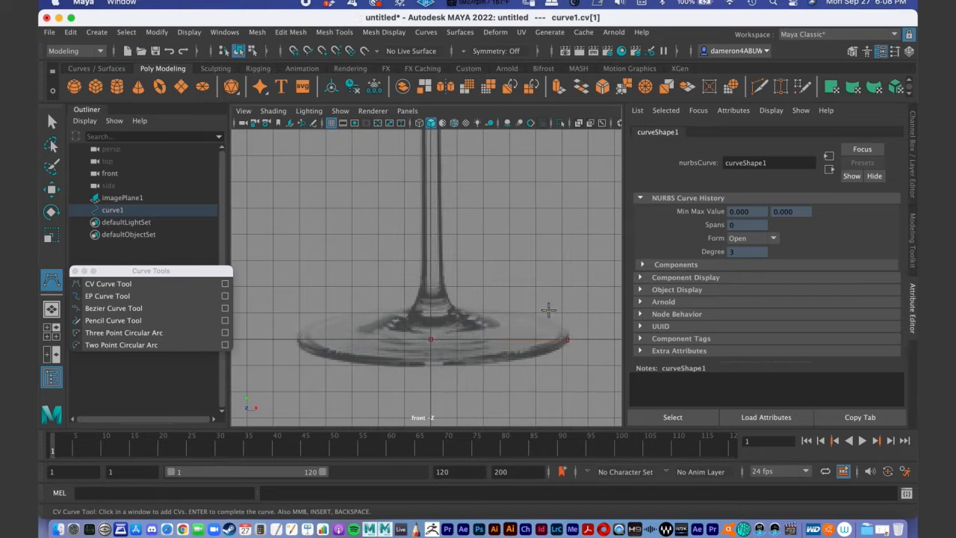
pyautogui.click(561, 308)
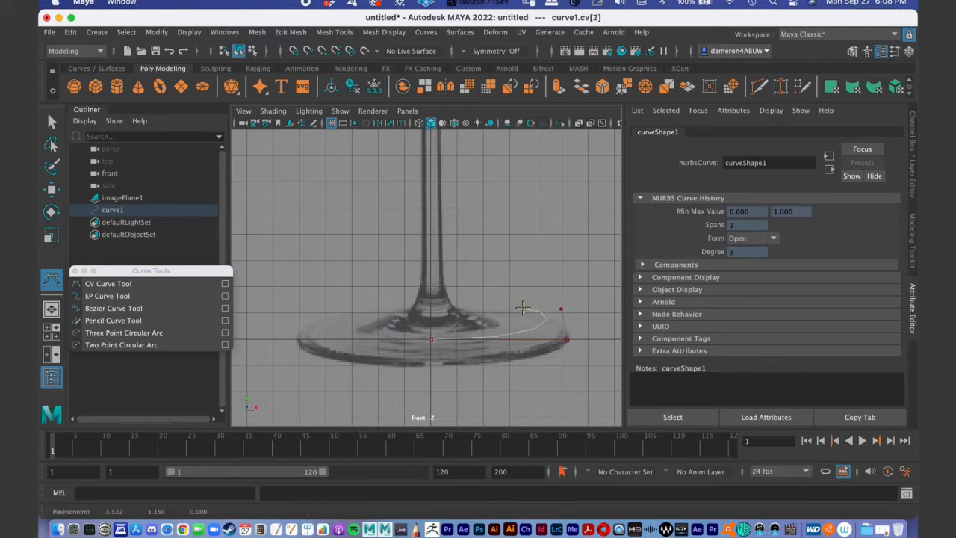
pyautogui.press('super+z')
pyautogui.press('BackSpace')
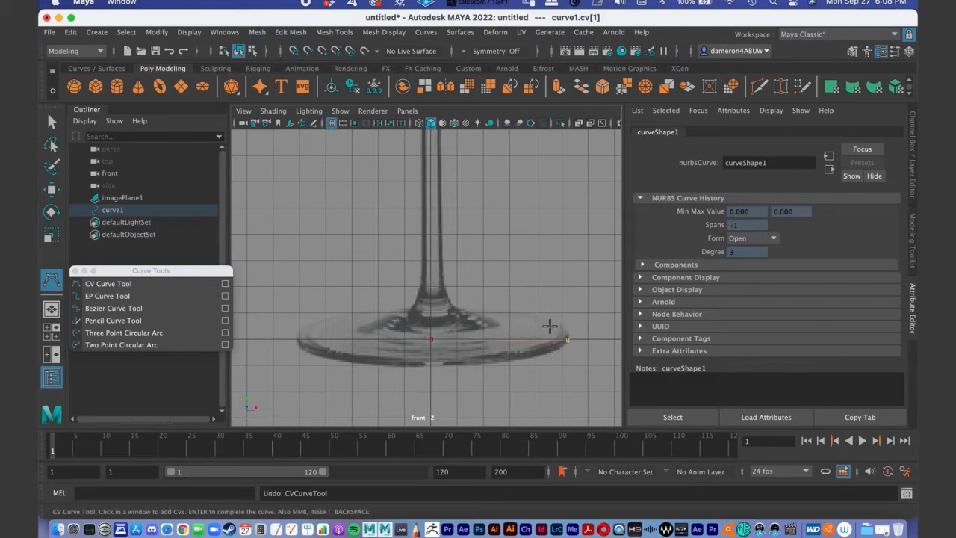
# - Add three CVs that round the base's outer edge and run inward along its top surface towards the stem
pyautogui.moveTo(527, 306); pyautogui.dragTo(508, 314)
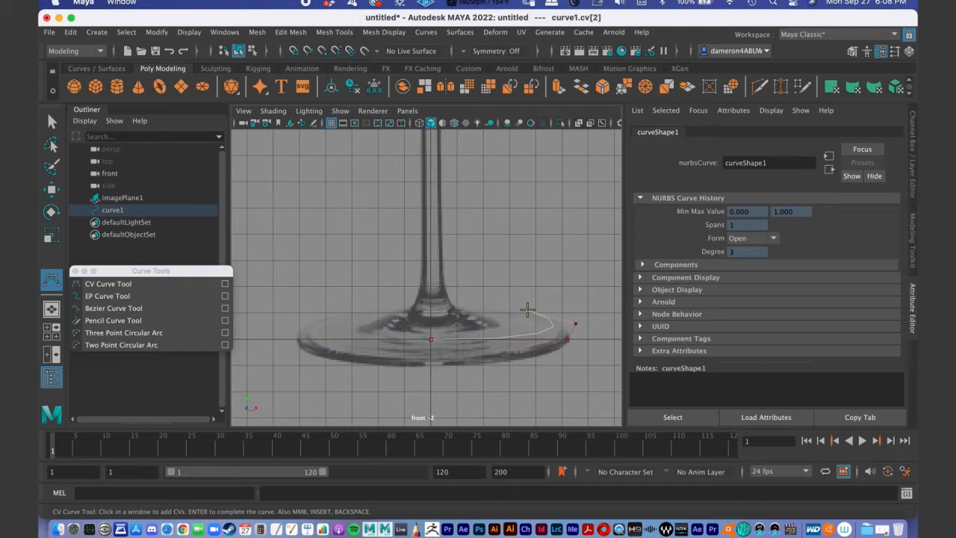
pyautogui.click(527, 309)
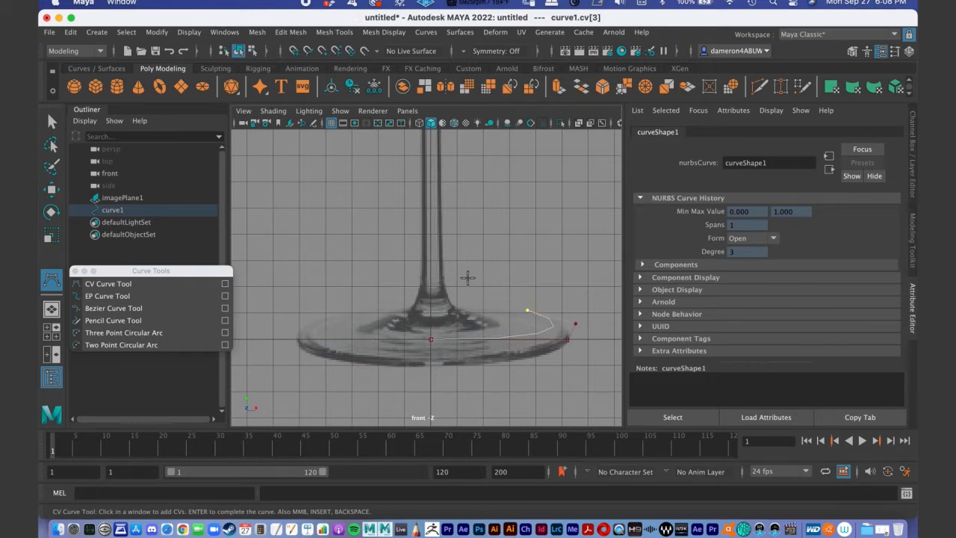
pyautogui.click(473, 307)
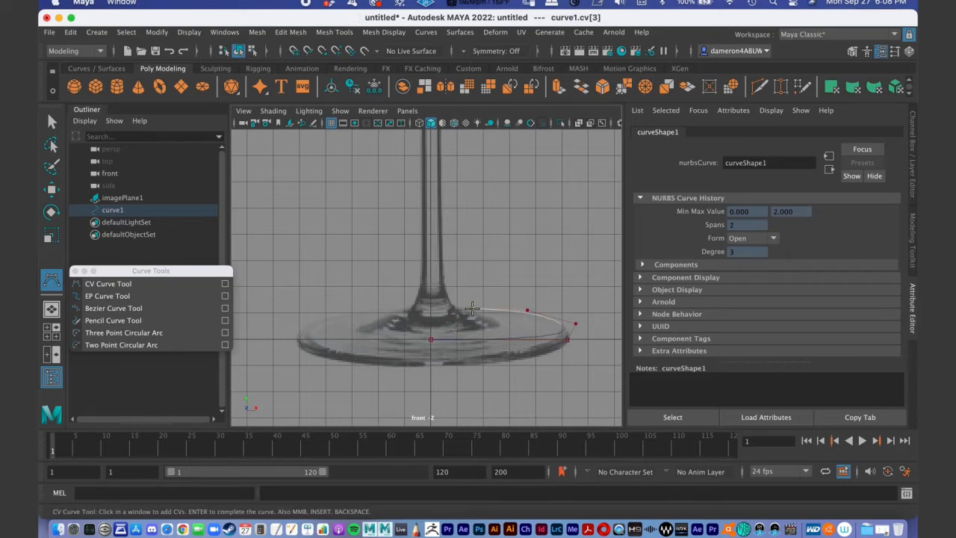
# - Add CVs that turn the profile from the base's top surface up into the lower part of the stem
pyautogui.click(442, 286)
pyautogui.click(442, 272)
pyautogui.moveTo(441, 273)
pyautogui.mouseDown()
pyautogui.moveTo(444, 260)
pyautogui.moveTo(445, 287)
pyautogui.mouseUp()
pyautogui.click(444, 286)
pyautogui.moveTo(444, 199); pyautogui.dragTo(442, 177)
# - Continue the CVs up the stem's outer edge and flare the profile outward onto the underside of the bowl
pyautogui.keyDown('alt'); pyautogui.moveTo(456, 197); pyautogui.dragTo(436, 335, button='middle'); pyautogui.keyUp('alt')
pyautogui.scroll(-6, 448, 224)
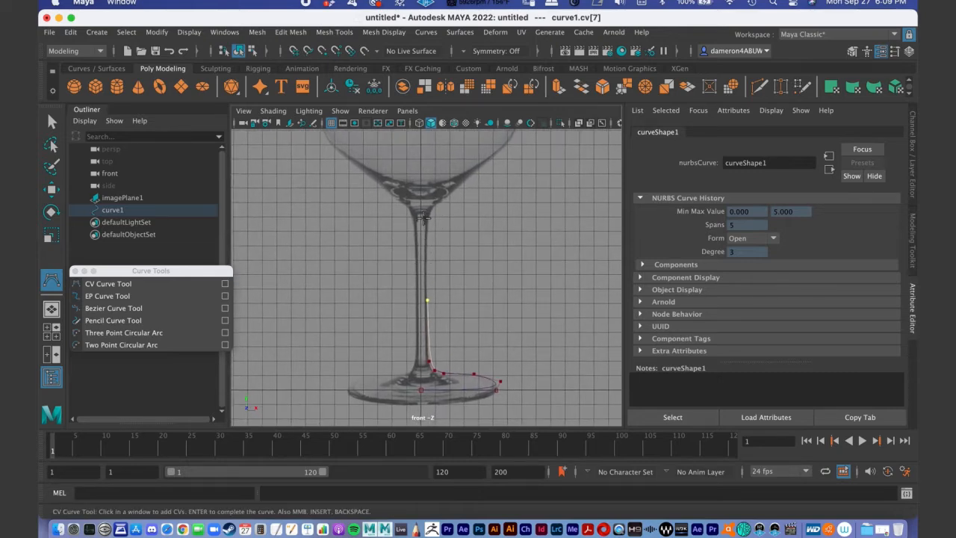
pyautogui.scroll(8, 444, 334)
pyautogui.click(429, 180)
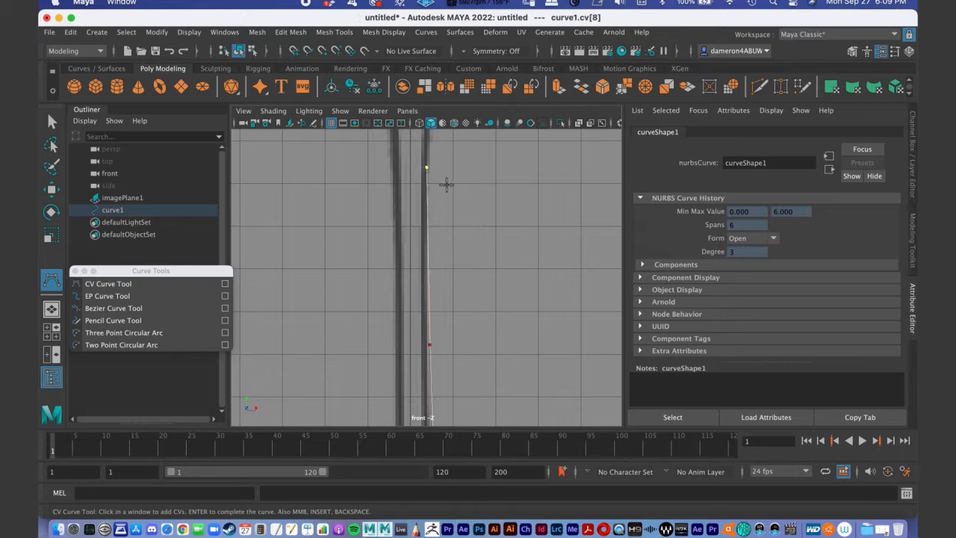
pyautogui.keyDown('alt'); pyautogui.moveTo(459, 199); pyautogui.dragTo(442, 351, button='middle'); pyautogui.keyUp('alt')
pyautogui.moveTo(431, 218); pyautogui.dragTo(415, 234)
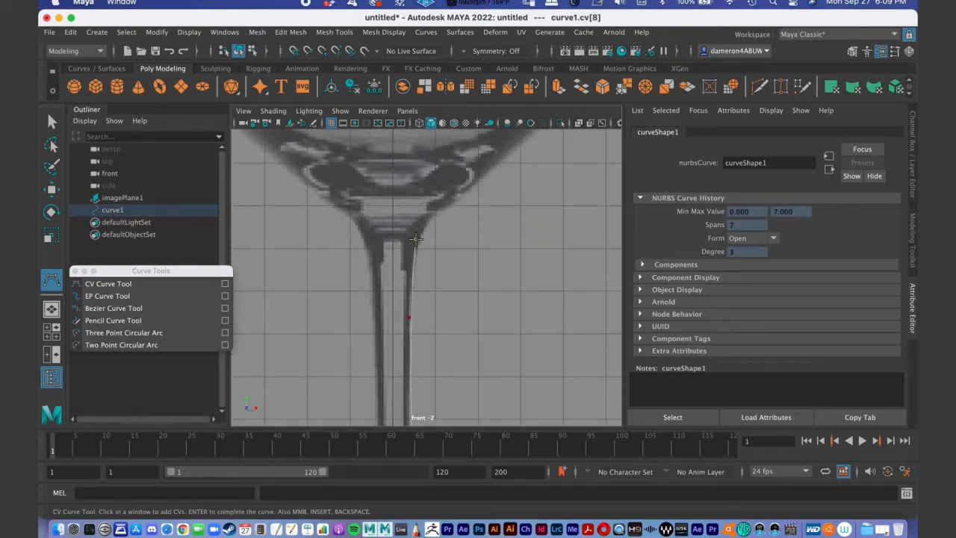
pyautogui.moveTo(458, 194); pyautogui.dragTo(428, 219)
pyautogui.moveTo(493, 166); pyautogui.dragTo(496, 162)
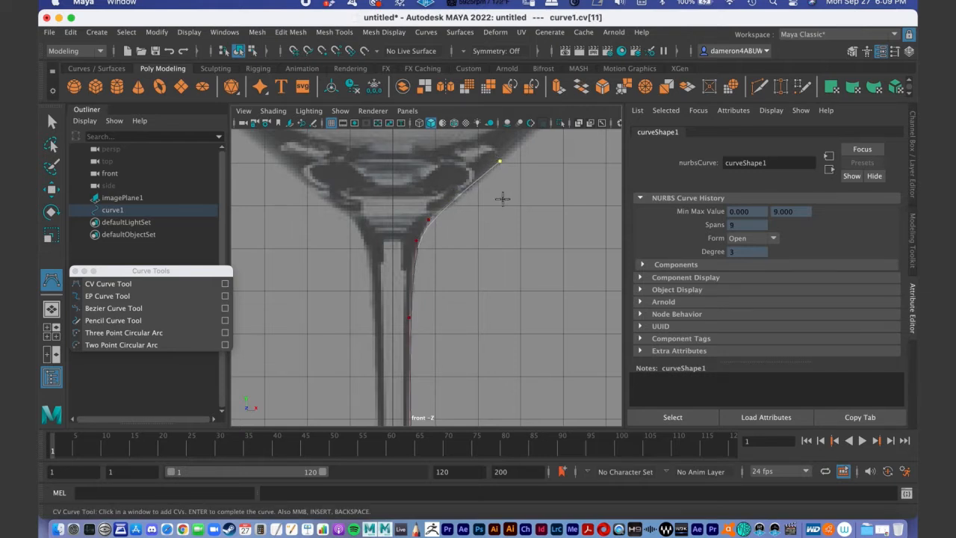
# - Add two CVs along the bowl's lower outer side, leading up to its widest part
pyautogui.keyDown('alt'); pyautogui.moveTo(489, 223); pyautogui.dragTo(443, 303, button='middle'); pyautogui.keyUp('alt')
pyautogui.keyDown('alt'); pyautogui.moveTo(443, 303); pyautogui.dragTo(506, 104, button='right'); pyautogui.keyUp('alt')
pyautogui.keyDown('alt'); pyautogui.moveTo(466, 224); pyautogui.dragTo(436, 262, button='middle'); pyautogui.keyUp('alt')
pyautogui.keyDown('alt'); pyautogui.moveTo(435, 261); pyautogui.dragTo(542, 285, button='right'); pyautogui.keyUp('alt')
pyautogui.click(468, 242)
pyautogui.click(495, 202)
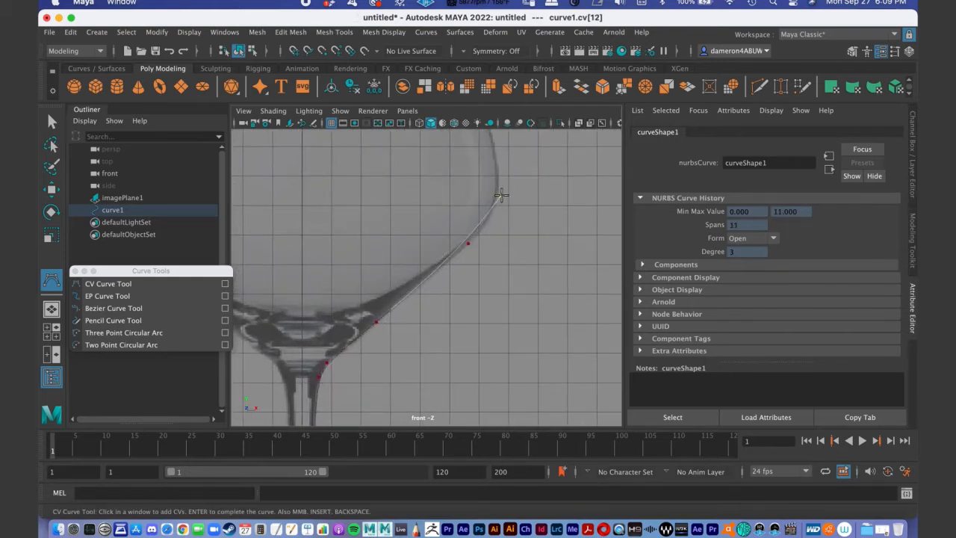
# - Add CVs past the bowl's widest part and onto the lower section of its outer wall
pyautogui.keyDown('alt'); pyautogui.moveTo(484, 212); pyautogui.dragTo(471, 348, button='middle'); pyautogui.keyUp('alt')
pyautogui.click(469, 286)
pyautogui.click(472, 298)
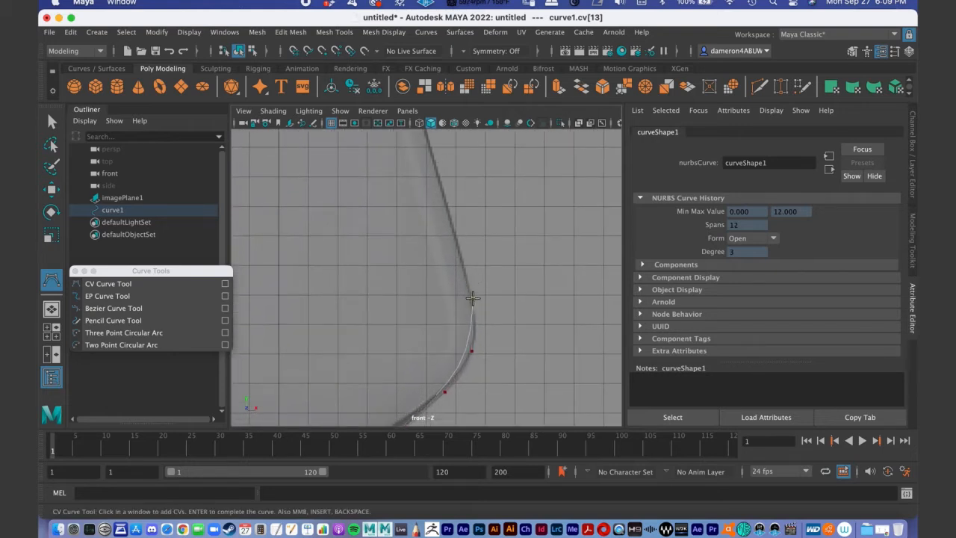
pyautogui.click(445, 226)
# - Extend the curve up the outer wall to the rim and place CVs that round over the lip to the inside
pyautogui.keyDown('alt'); pyautogui.moveTo(404, 186); pyautogui.dragTo(426, 315, button='middle'); pyautogui.keyUp('alt')
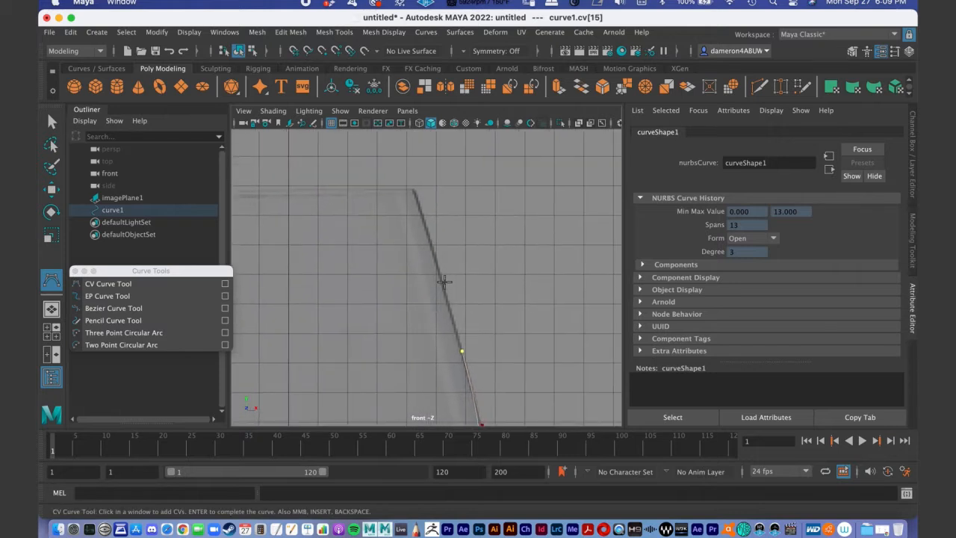
pyautogui.click(423, 212)
pyautogui.click(414, 186)
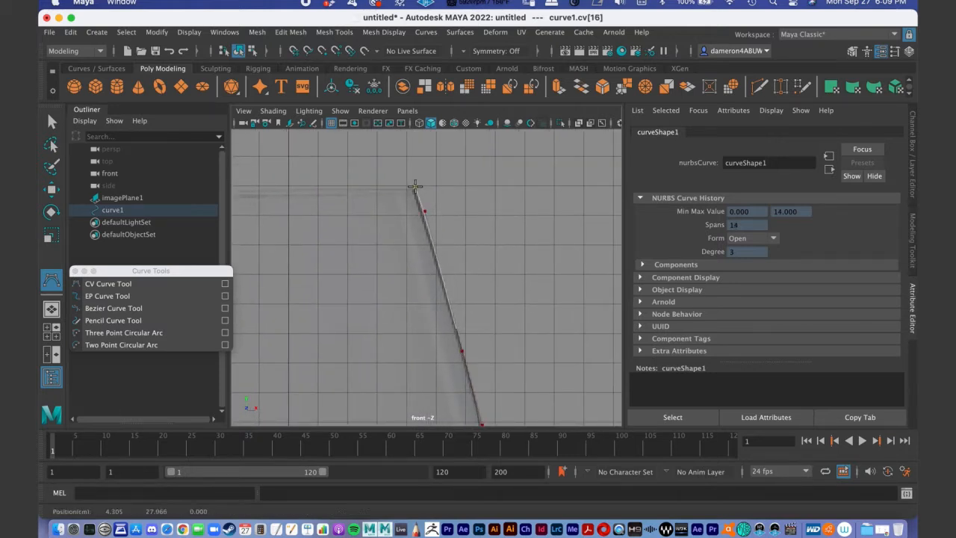
pyautogui.click(407, 184)
pyautogui.click(406, 194)
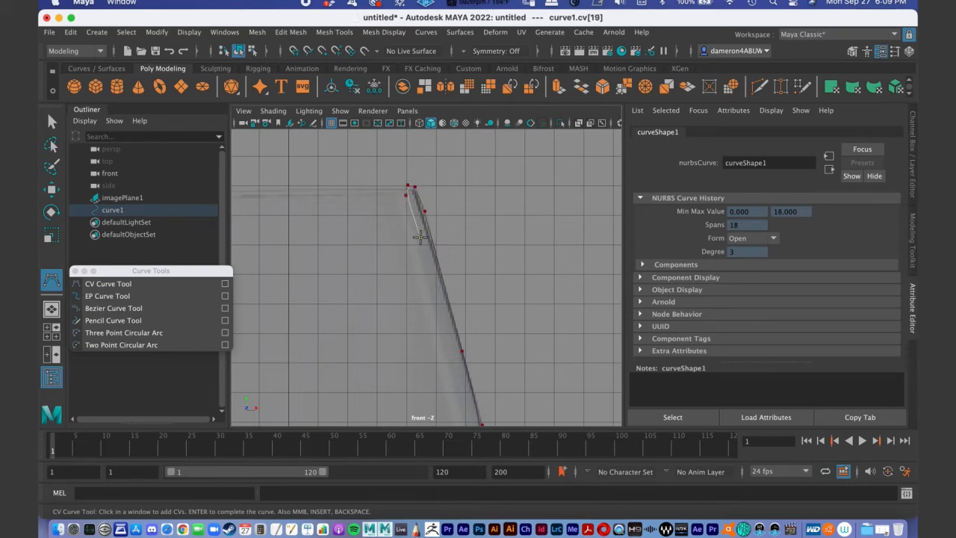
# - Add CVs down the inside of the bowl wall, running parallel to the outer wall to give the glass thickness
pyautogui.click(424, 259)
pyautogui.keyDown('alt'); pyautogui.moveTo(437, 301); pyautogui.dragTo(431, 213, button='middle'); pyautogui.keyUp('alt')
pyautogui.click(435, 235)
pyautogui.moveTo(435, 234); pyautogui.dragTo(443, 255)
pyautogui.moveTo(458, 304); pyautogui.dragTo(459, 330)
# - Carry the inner profile around the bowl's widest part and inward, offset from the outer contour
pyautogui.keyDown('alt'); pyautogui.moveTo(441, 358); pyautogui.dragTo(438, 247, button='middle'); pyautogui.keyUp('alt')
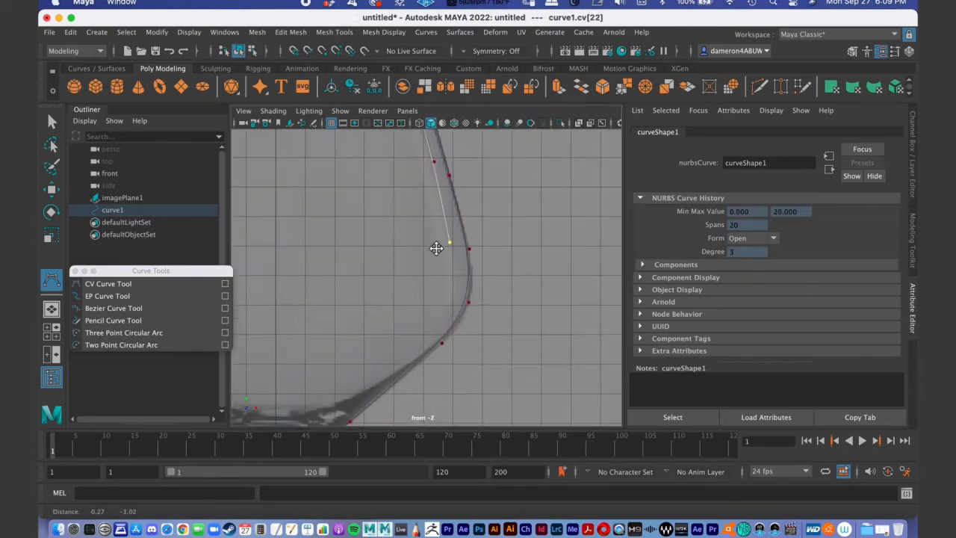
pyautogui.click(461, 272)
pyautogui.moveTo(461, 272); pyautogui.dragTo(457, 283)
pyautogui.keyDown('alt'); pyautogui.moveTo(452, 278); pyautogui.dragTo(485, 218, button='middle'); pyautogui.keyUp('alt')
pyautogui.moveTo(486, 245); pyautogui.dragTo(464, 258)
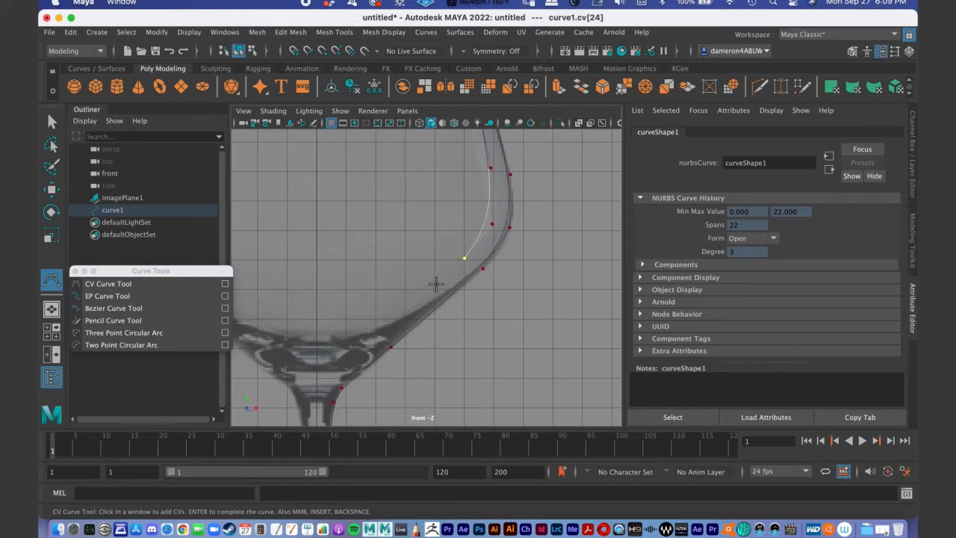
# - Add CVs along the bowl's inner floor, ending on the glass's centre axis, and complete the curve
pyautogui.keyDown('alt'); pyautogui.moveTo(436, 291); pyautogui.dragTo(483, 270, button='middle'); pyautogui.keyUp('alt')
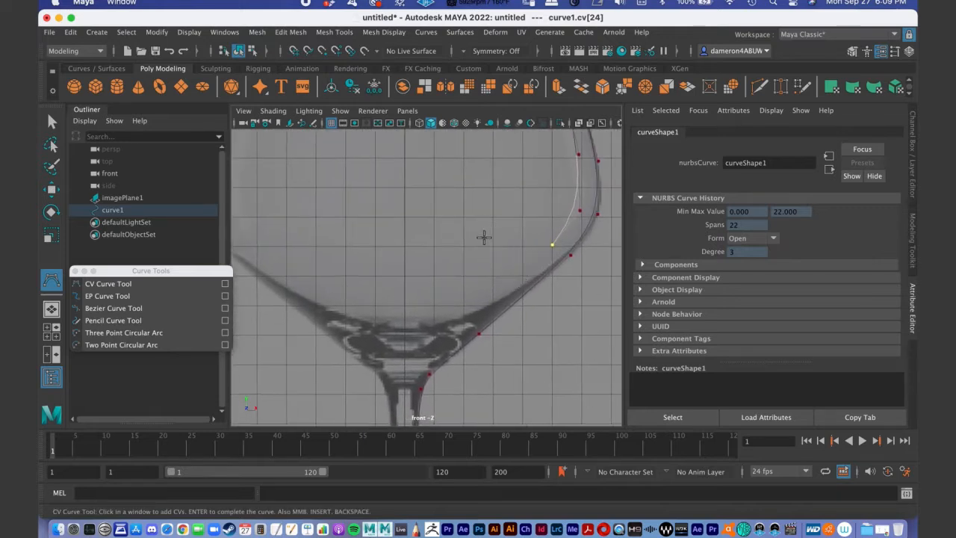
pyautogui.keyDown('alt'); pyautogui.moveTo(434, 267); pyautogui.dragTo(578, 285, button='right'); pyautogui.keyUp('alt')
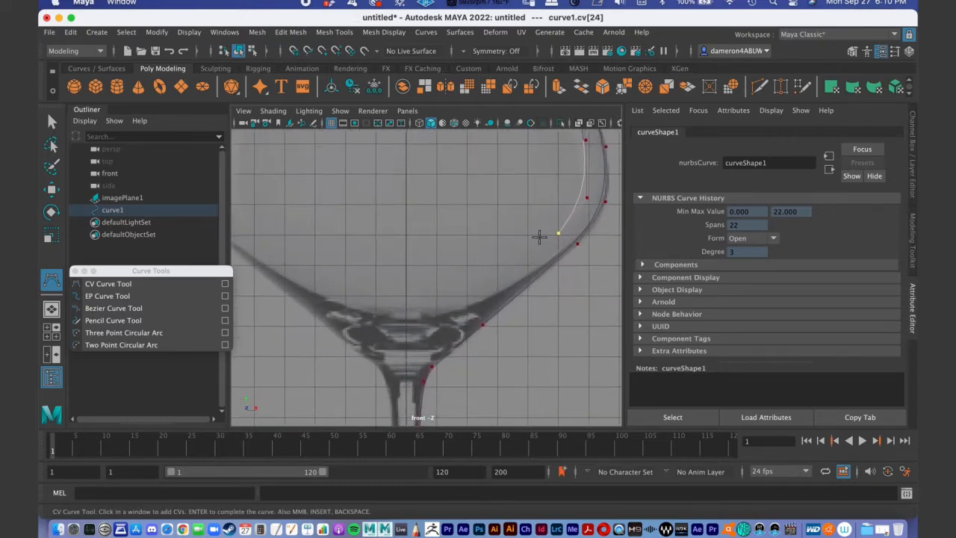
pyautogui.click(502, 279)
pyautogui.click(440, 303)
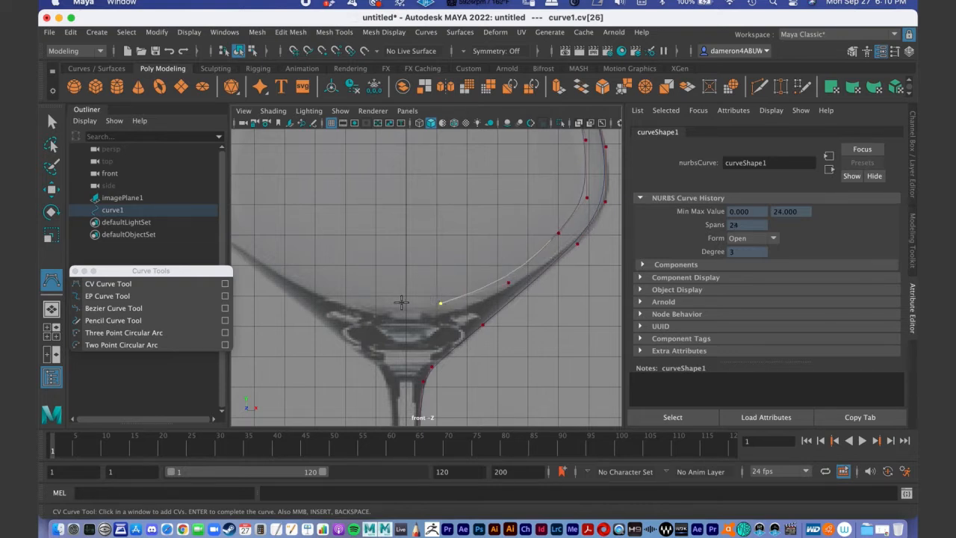
pyautogui.click(406, 304)
pyautogui.keyDown('alt'); pyautogui.moveTo(461, 316); pyautogui.dragTo(381, 249, button='middle'); pyautogui.keyUp('alt')
pyautogui.keyDown('alt'); pyautogui.moveTo(381, 249); pyautogui.dragTo(403, 153, button='right'); pyautogui.keyUp('alt')
pyautogui.press('Return')
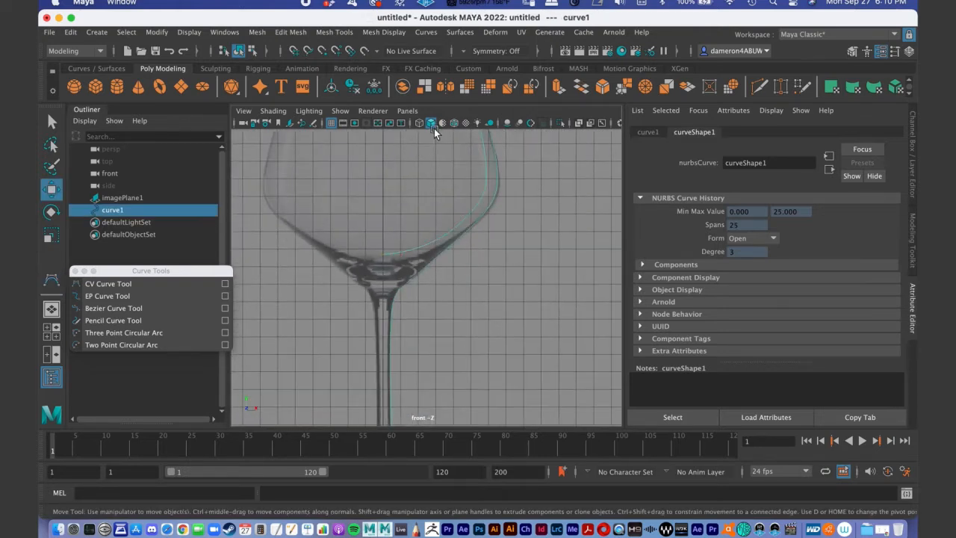
# - Frame the whole profile curve and hide the reference glass by setting the image plane's Alpha Gain to 0
pyautogui.press('f')
pyautogui.moveTo(419, 228)
pyautogui.keyDown('alt'); pyautogui.mouseDown(button='middle')
pyautogui.moveTo(418, 270)
pyautogui.moveTo(425, 245)
pyautogui.mouseUp(button='middle'); pyautogui.keyUp('alt')
pyautogui.keyDown('alt'); pyautogui.moveTo(441, 207); pyautogui.dragTo(449, 224, button='right'); pyautogui.keyUp('alt')
pyautogui.moveTo(449, 224)
pyautogui.keyDown('alt'); pyautogui.mouseDown(button='middle')
pyautogui.moveTo(448, 197)
pyautogui.moveTo(445, 208)
pyautogui.mouseUp(button='middle'); pyautogui.keyUp('alt')
pyautogui.press('q')
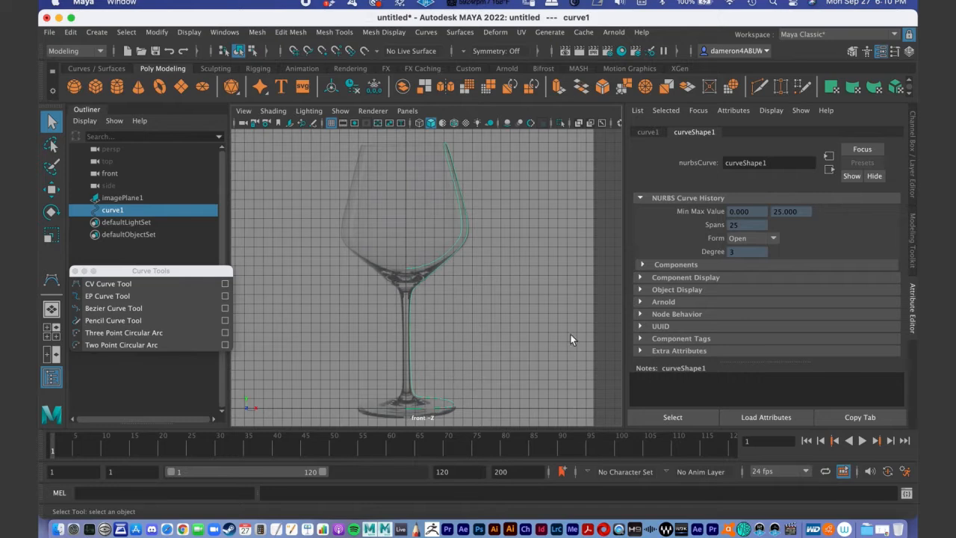
pyautogui.click(142, 197)
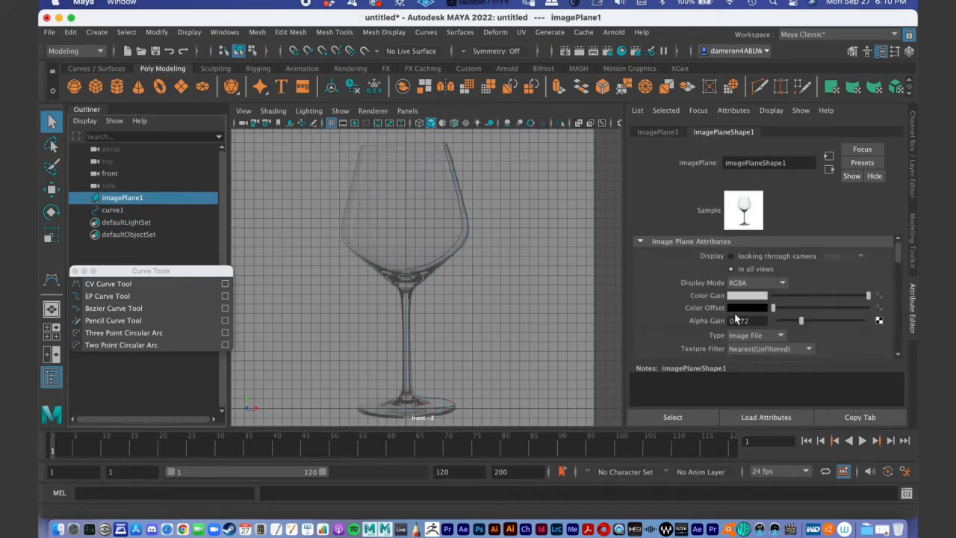
pyautogui.moveTo(799, 320); pyautogui.dragTo(776, 320)
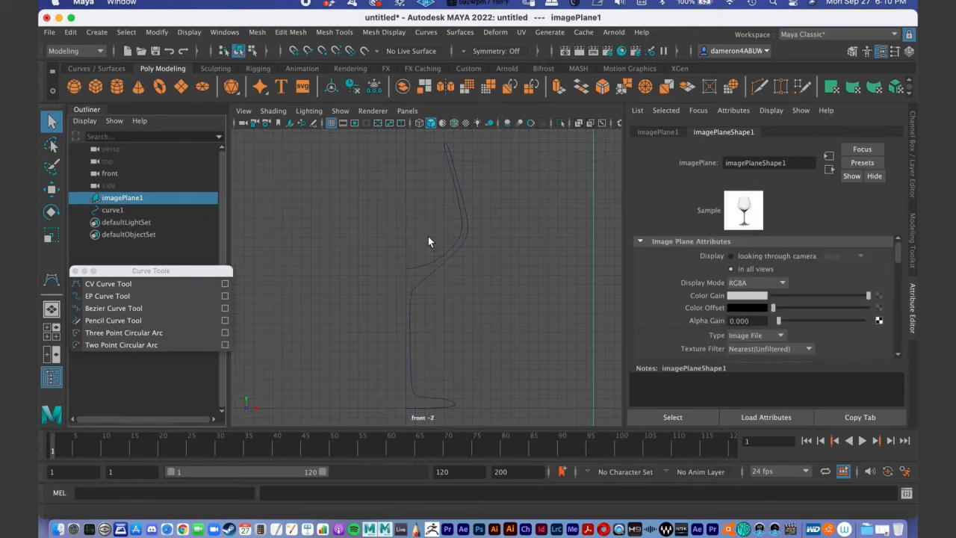
# - Select the profile curve and view it in a side-by-side front and perspective layout
pyautogui.moveTo(428, 236); pyautogui.dragTo(450, 296)
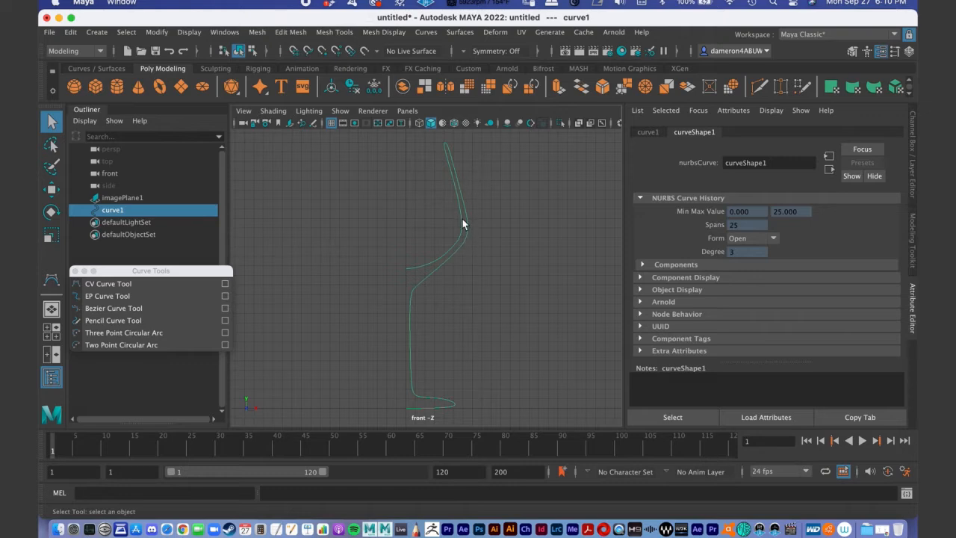
pyautogui.rightClick(460, 239)
pyautogui.click(463, 244)
pyautogui.rightClick(443, 257)
pyautogui.click(439, 277)
pyautogui.keyDown('alt'); pyautogui.moveTo(439, 265); pyautogui.dragTo(450, 290, button='middle'); pyautogui.keyUp('alt')
pyautogui.press('space')
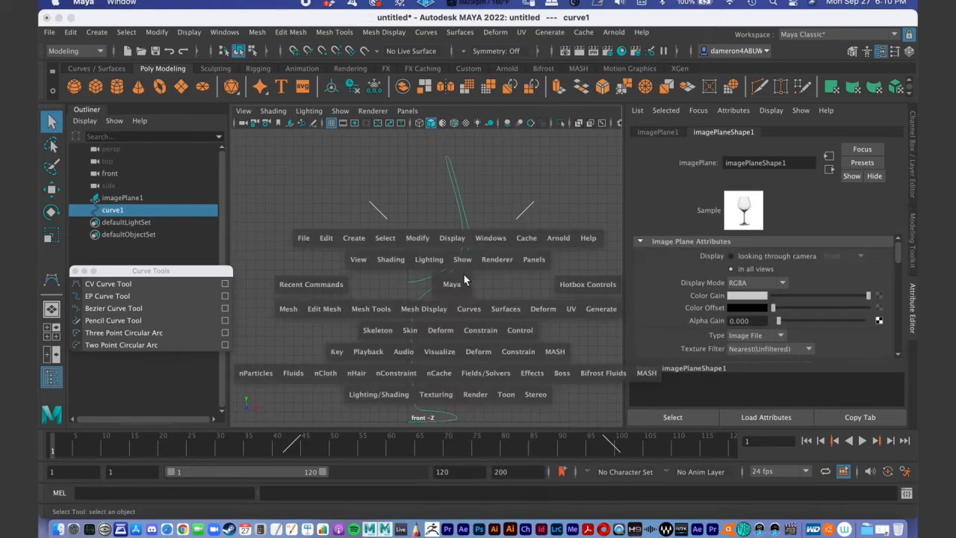
pyautogui.keyDown('alt'); pyautogui.moveTo(506, 251); pyautogui.dragTo(484, 265, button='middle'); pyautogui.keyUp('alt')
pyautogui.keyDown('alt'); pyautogui.moveTo(511, 264); pyautogui.dragTo(478, 223, button='right'); pyautogui.keyUp('alt')
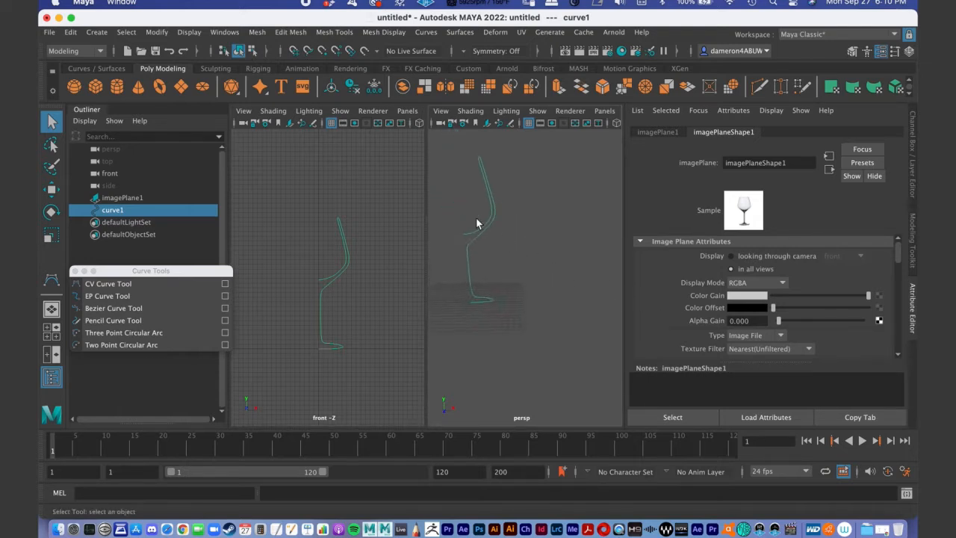
# - Display the curve's control vertices and, in the enlarged front view, select the outer-wall CV above the bowl's widest part
pyautogui.rightClick(473, 237)
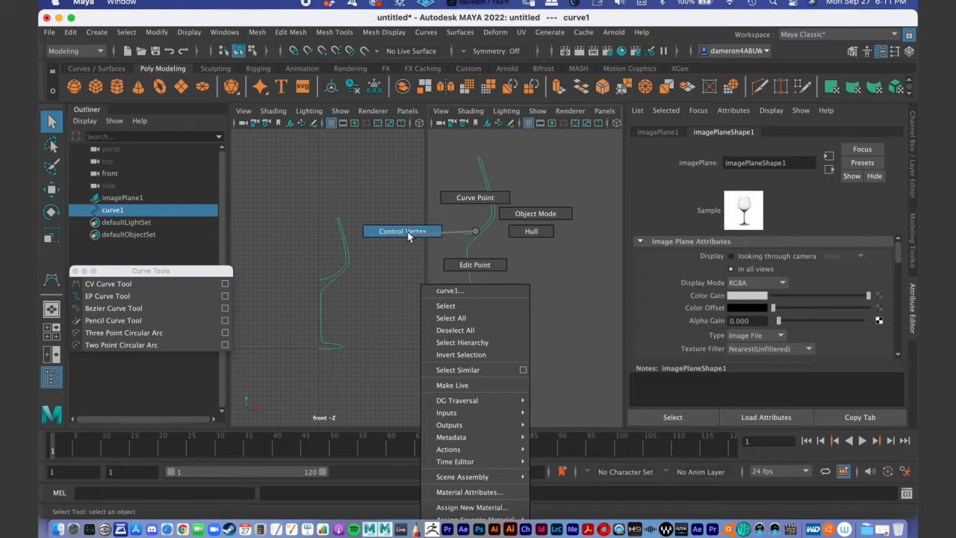
pyautogui.moveTo(409, 237); pyautogui.dragTo(460, 239, button='right')
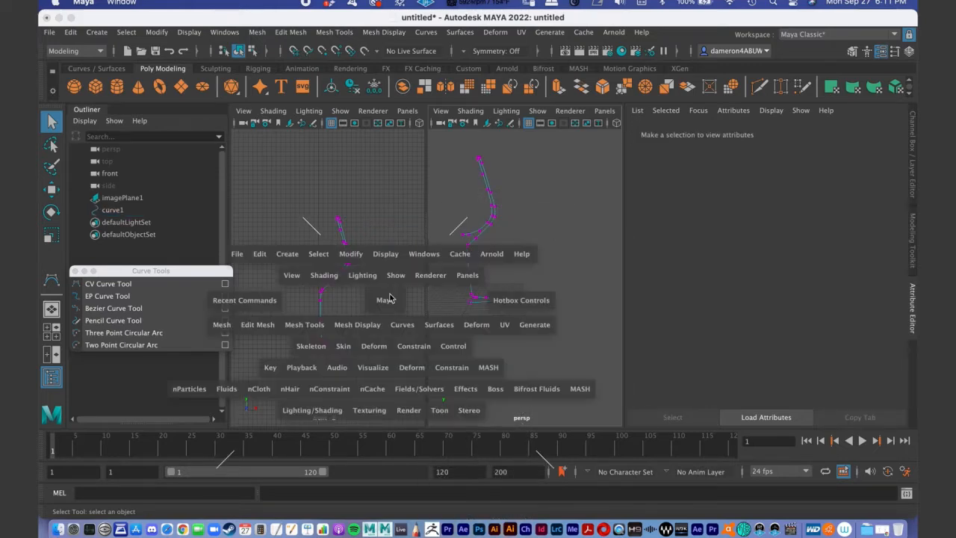
pyautogui.press('space')
pyautogui.keyDown('alt'); pyautogui.moveTo(423, 241); pyautogui.dragTo(541, 334, button='right'); pyautogui.keyUp('alt')
pyautogui.keyDown('alt'); pyautogui.moveTo(465, 272); pyautogui.dragTo(396, 327, button='middle'); pyautogui.keyUp('alt')
pyautogui.keyDown('alt'); pyautogui.moveTo(431, 291); pyautogui.dragTo(488, 241, button='right'); pyautogui.keyUp('alt')
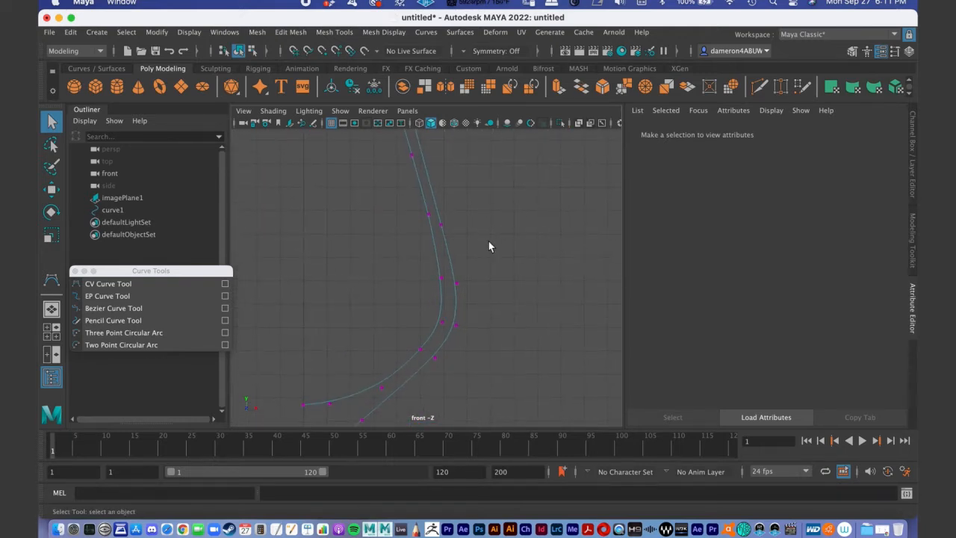
pyautogui.click(441, 225)
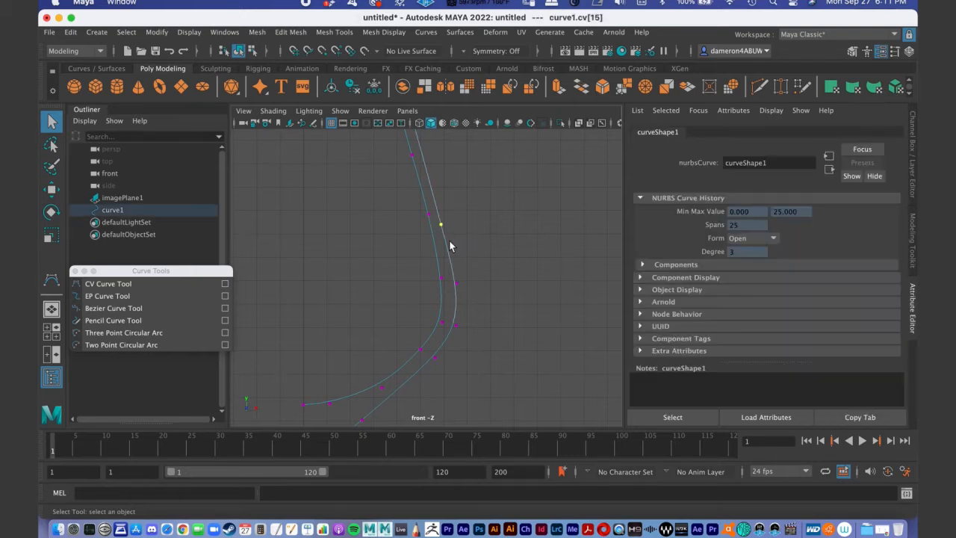
pyautogui.keyDown('alt'); pyautogui.moveTo(440, 252); pyautogui.dragTo(448, 284, button='right'); pyautogui.keyUp('alt')
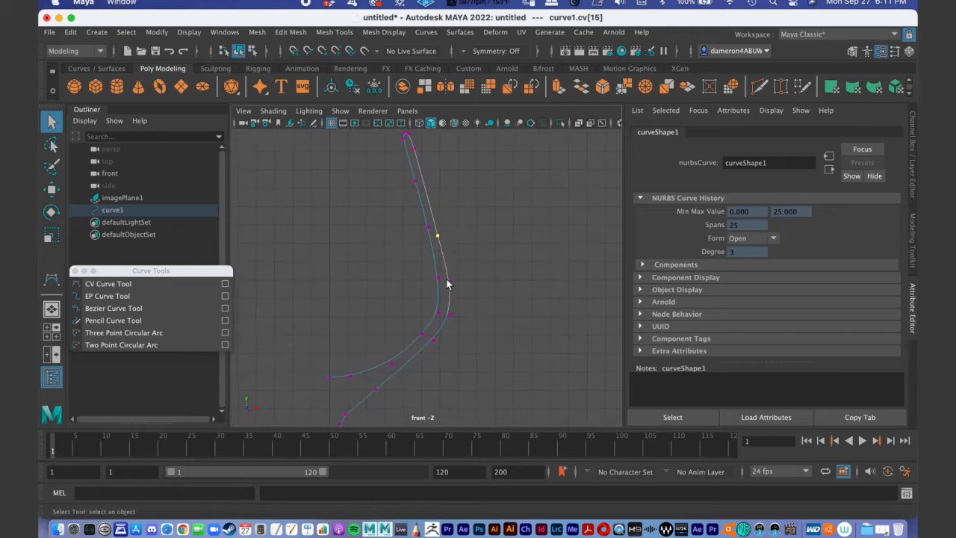
# - Return the profile curve to Control Vertex mode and enlarge the front view around the bowl's side
pyautogui.click(436, 239)
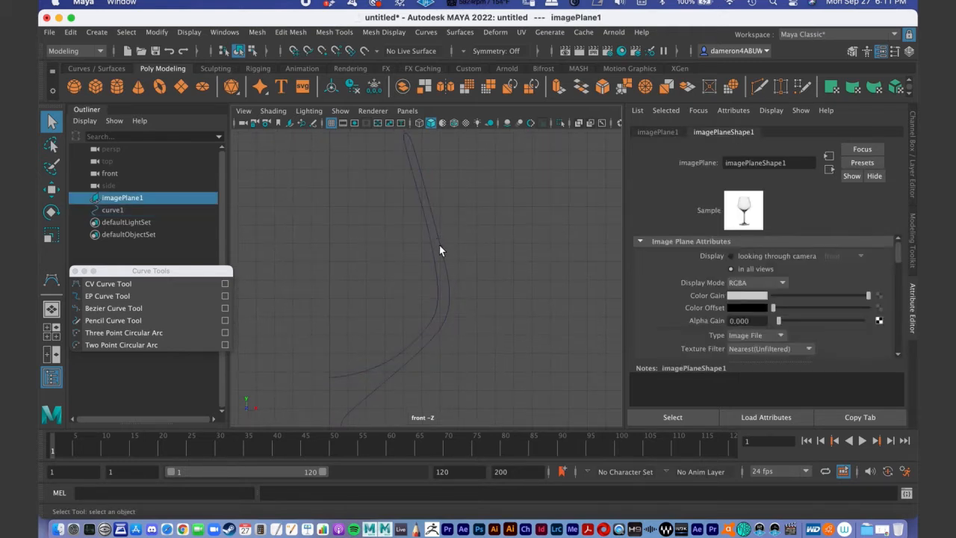
pyautogui.click(438, 247)
pyautogui.moveTo(441, 249); pyautogui.dragTo(687, 389, button='right')
pyautogui.press('space')
pyautogui.keyDown('alt'); pyautogui.moveTo(687, 389); pyautogui.dragTo(689, 389, button='middle'); pyautogui.keyUp('alt')
pyautogui.moveTo(513, 201); pyautogui.dragTo(503, 276, button='right')
pyautogui.press('space')
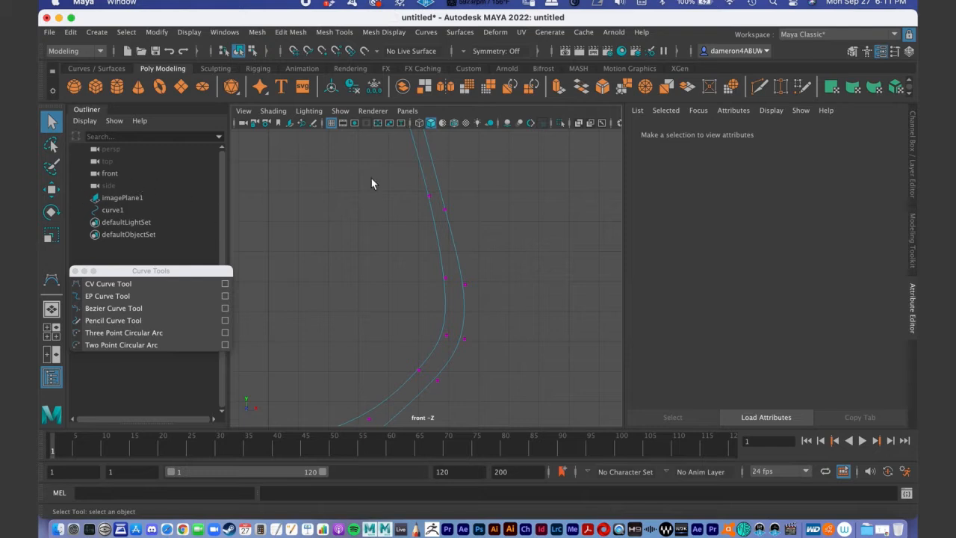
# - Move the outer-wall CV above the bowl's widest part outward, to about X 6.10, Y 22.46
pyautogui.press('w')
pyautogui.moveTo(456, 219); pyautogui.dragTo(463, 230)
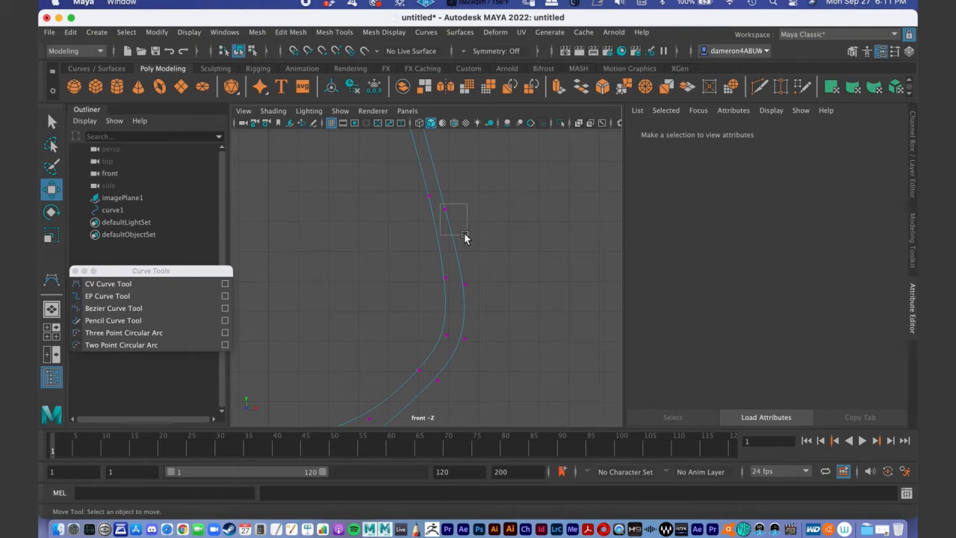
pyautogui.moveTo(466, 236); pyautogui.dragTo(467, 236)
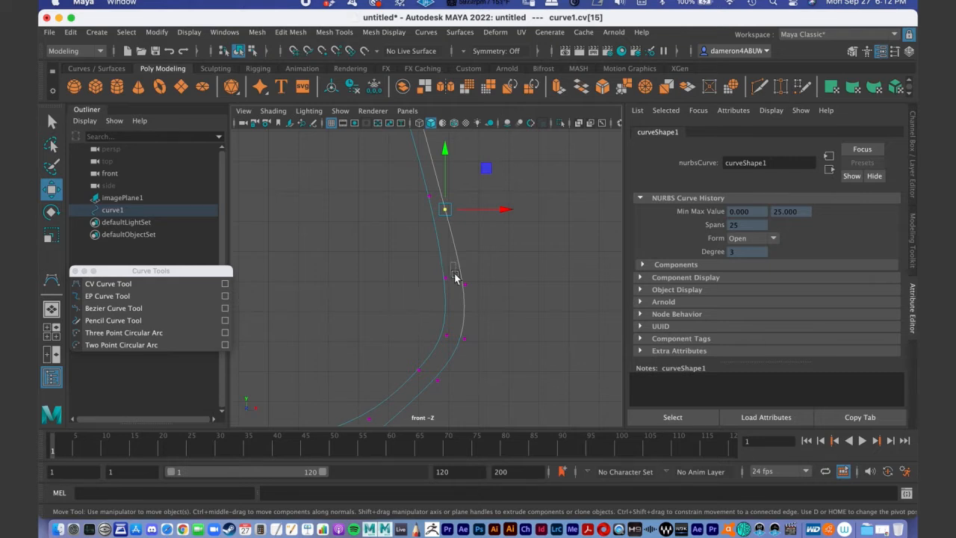
pyautogui.moveTo(461, 288)
pyautogui.mouseDown()
pyautogui.moveTo(489, 315)
pyautogui.moveTo(464, 286)
pyautogui.moveTo(471, 281)
pyautogui.moveTo(464, 288)
pyautogui.mouseUp()
pyautogui.keyDown('alt'); pyautogui.moveTo(446, 241); pyautogui.dragTo(446, 300, button='middle'); pyautogui.keyUp('alt')
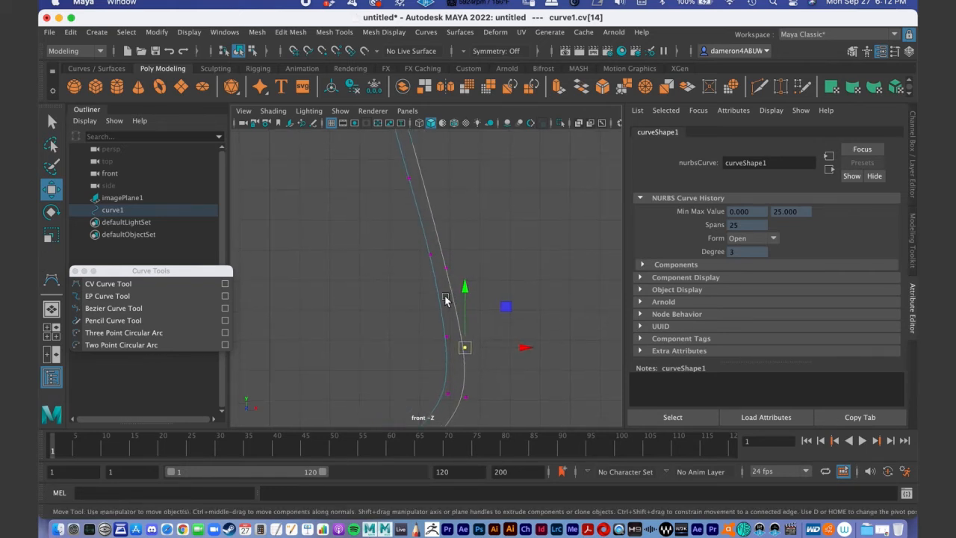
pyautogui.moveTo(439, 259)
pyautogui.mouseDown()
pyautogui.moveTo(453, 279)
pyautogui.moveTo(454, 265)
pyautogui.mouseUp()
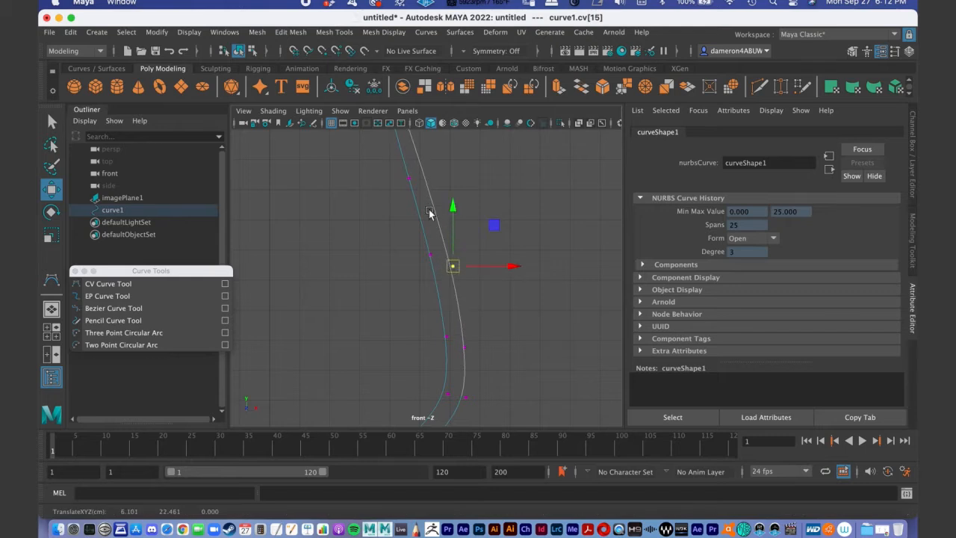
# - Reshape the lip by moving the outer CV below the rim up to about X 4.44, Y 27.72 and adjusting neighbouring rim CVs
pyautogui.keyDown('alt'); pyautogui.moveTo(418, 264); pyautogui.dragTo(436, 330, button='middle'); pyautogui.keyUp('alt')
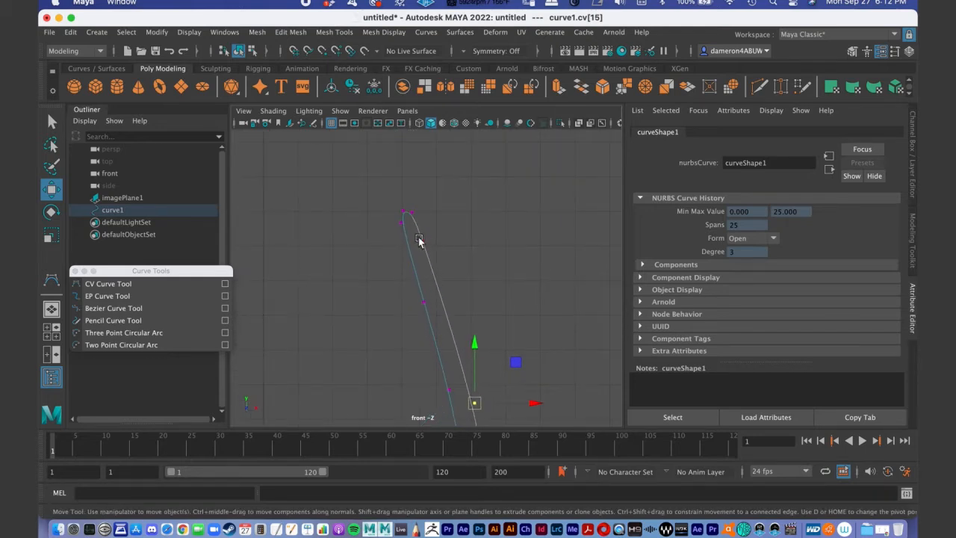
pyautogui.moveTo(413, 214); pyautogui.dragTo(415, 219)
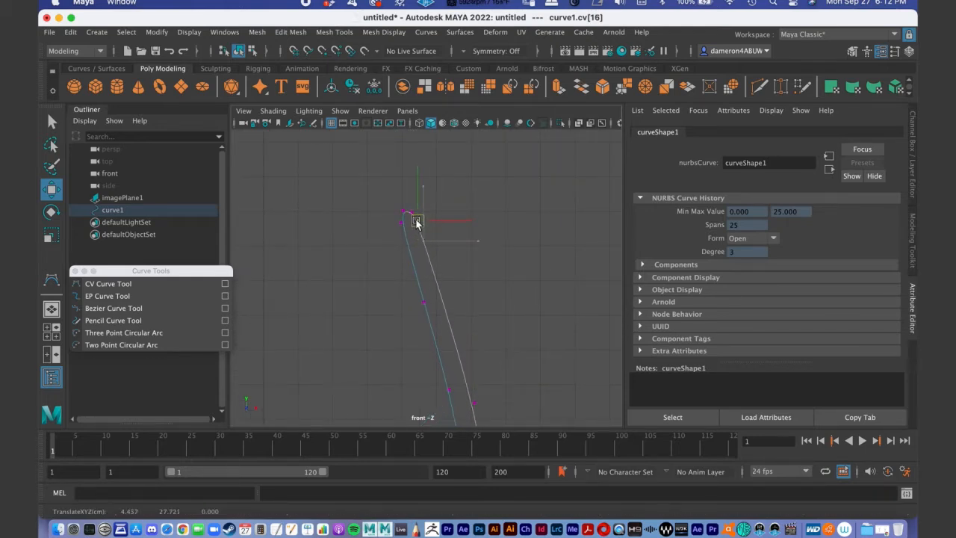
pyautogui.keyDown('alt'); pyautogui.moveTo(386, 213); pyautogui.dragTo(400, 306, button='right'); pyautogui.keyUp('alt')
pyautogui.keyDown('alt'); pyautogui.moveTo(401, 304); pyautogui.dragTo(483, 417, button='middle'); pyautogui.keyUp('alt')
pyautogui.moveTo(410, 148); pyautogui.dragTo(425, 173)
pyautogui.moveTo(414, 156); pyautogui.dragTo(412, 168)
pyautogui.moveTo(392, 205); pyautogui.dragTo(415, 238)
pyautogui.moveTo(403, 218); pyautogui.dragTo(410, 226)
# - Delete the inner-wall CV where the bowl's side curves in below its widest part
pyautogui.keyDown('alt'); pyautogui.moveTo(391, 293); pyautogui.dragTo(380, 245, button='middle'); pyautogui.keyUp('alt')
pyautogui.keyDown('alt'); pyautogui.moveTo(408, 293); pyautogui.dragTo(352, 83, button='right'); pyautogui.keyUp('alt')
pyautogui.keyDown('alt'); pyautogui.moveTo(404, 288); pyautogui.dragTo(380, 206, button='middle'); pyautogui.keyUp('alt')
pyautogui.keyDown('alt'); pyautogui.moveTo(422, 260); pyautogui.dragTo(580, 355, button='right'); pyautogui.keyUp('alt')
pyautogui.keyDown('alt'); pyautogui.moveTo(410, 319); pyautogui.dragTo(453, 217, button='middle'); pyautogui.keyUp('alt')
pyautogui.moveTo(449, 234); pyautogui.dragTo(459, 240)
pyautogui.moveTo(405, 299); pyautogui.dragTo(419, 313)
pyautogui.press('BackSpace')
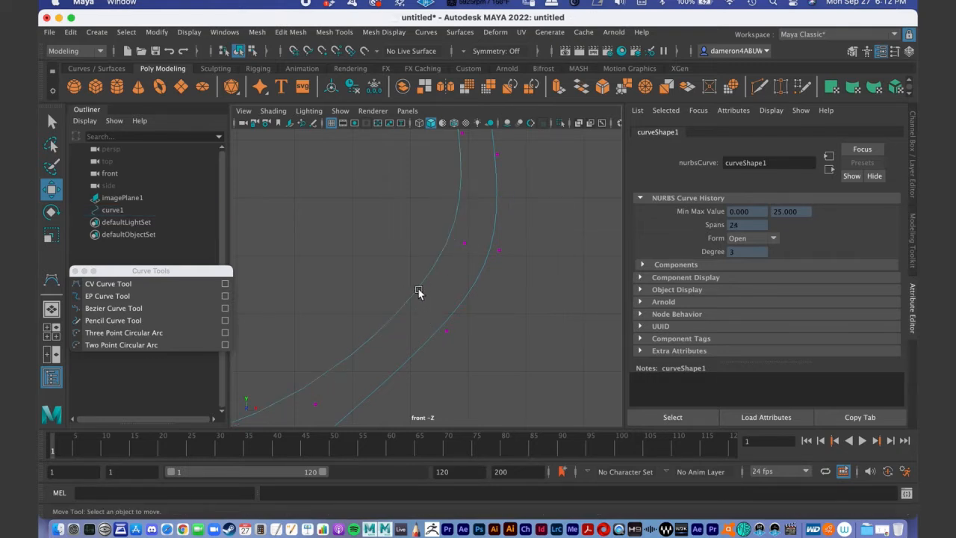
# - Examine the overall shape of the profile curve in the front view and in an enlarged perspective view
pyautogui.keyDown('alt'); pyautogui.moveTo(398, 280); pyautogui.dragTo(357, 184, button='right'); pyautogui.keyUp('alt')
pyautogui.keyDown('alt'); pyautogui.moveTo(412, 259); pyautogui.dragTo(440, 187, button='middle'); pyautogui.keyUp('alt')
pyautogui.keyDown('alt'); pyautogui.moveTo(415, 266); pyautogui.dragTo(433, 143, button='right'); pyautogui.keyUp('alt')
pyautogui.rightClick(441, 227)
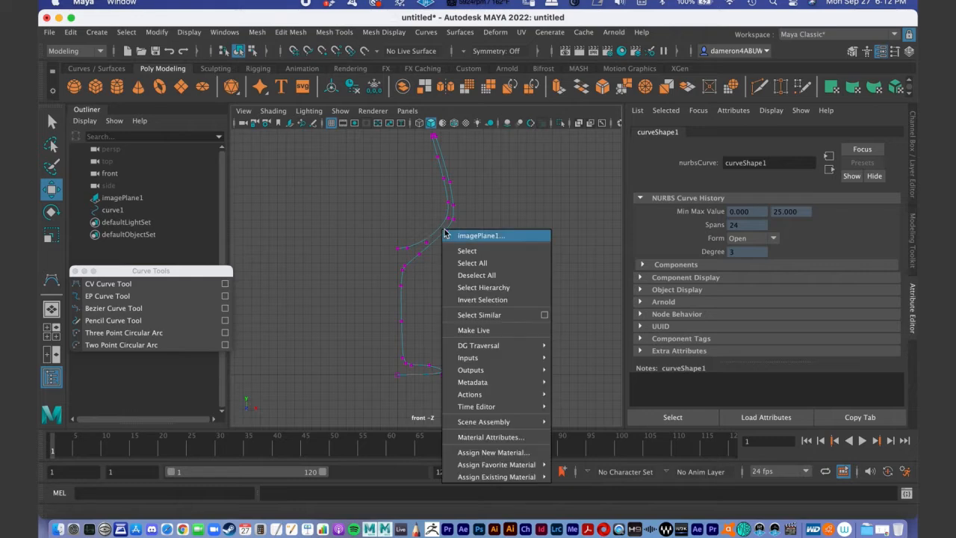
pyautogui.press('space')
pyautogui.rightClick(500, 210)
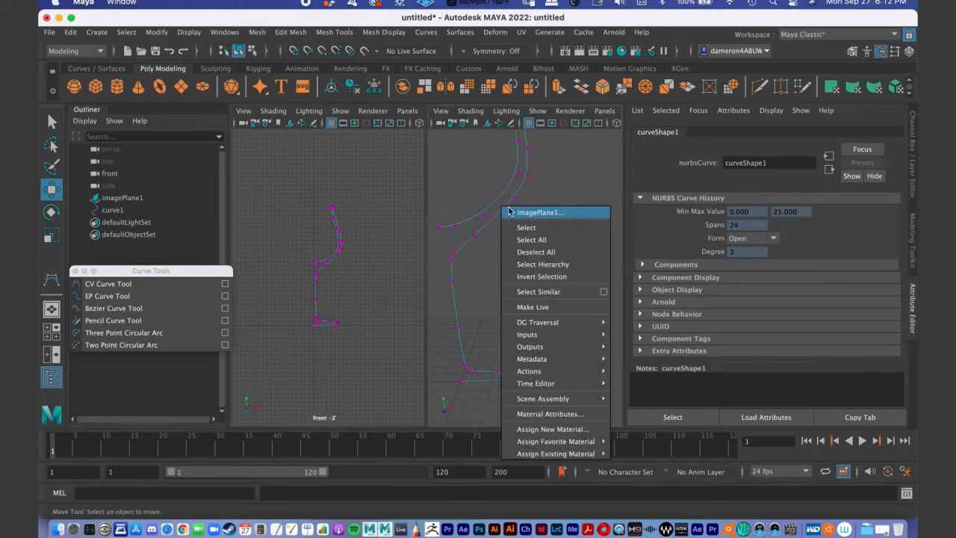
pyautogui.click(530, 207)
pyautogui.rightClick(512, 189)
pyautogui.rightClick(512, 179)
pyautogui.keyDown('alt'); pyautogui.moveTo(508, 221); pyautogui.dragTo(518, 231, button='middle'); pyautogui.keyUp('alt')
pyautogui.press('space')
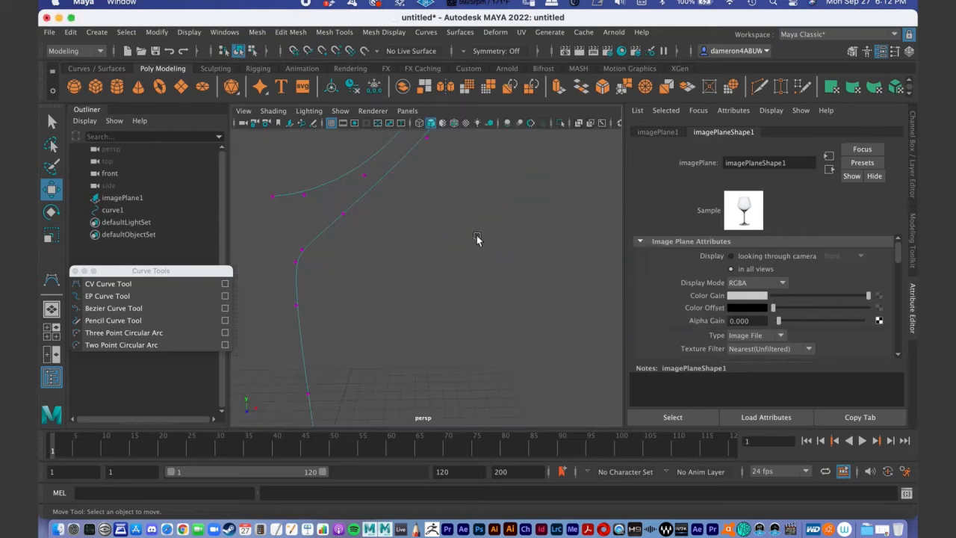
pyautogui.rightClick(367, 193)
pyautogui.rightClick(370, 191)
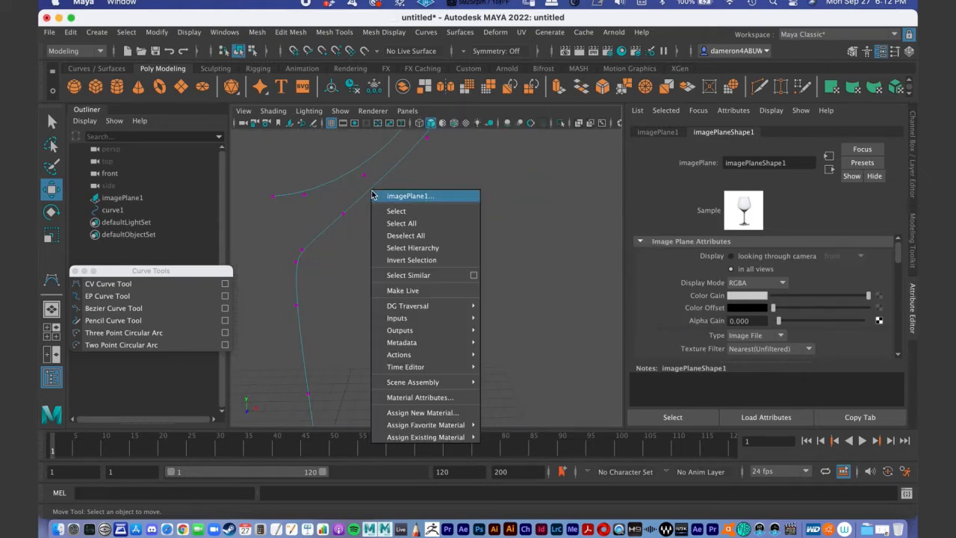
pyautogui.scroll(-10, 446, 269)
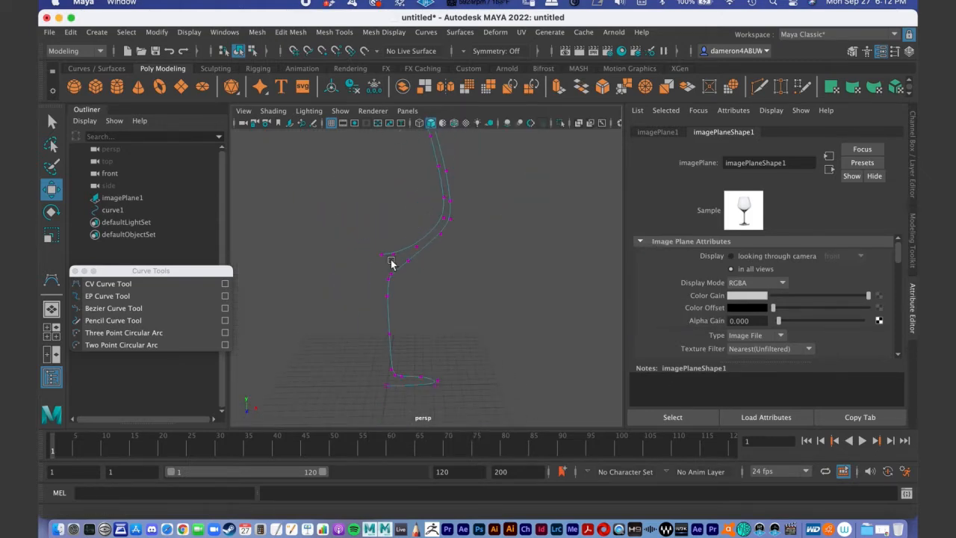
# - Return the traced profile curve to Object Mode and delete it
pyautogui.rightClick(391, 253)
pyautogui.moveTo(391, 255); pyautogui.dragTo(448, 218, button='right')
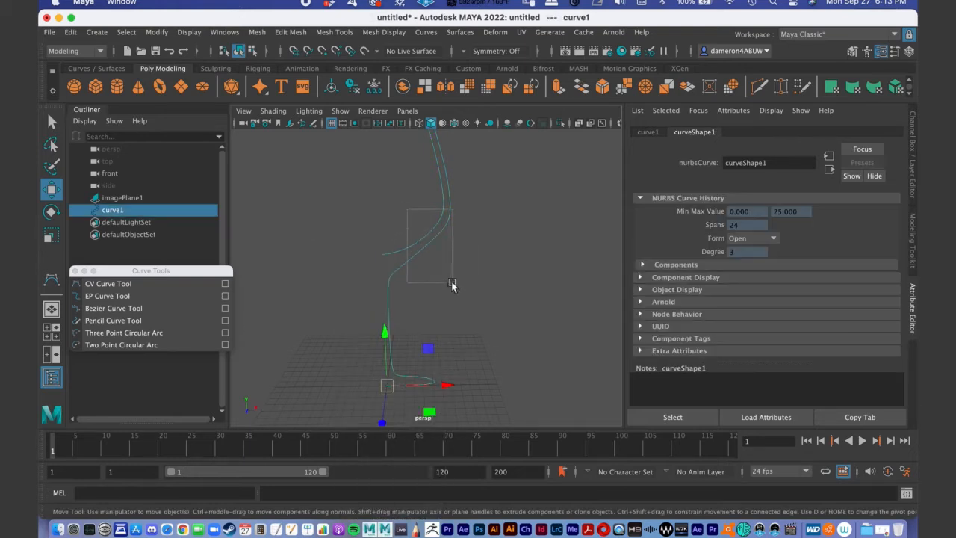
pyautogui.press('q')
pyautogui.keyDown('alt'); pyautogui.moveTo(459, 253); pyautogui.dragTo(465, 277); pyautogui.keyUp('alt')
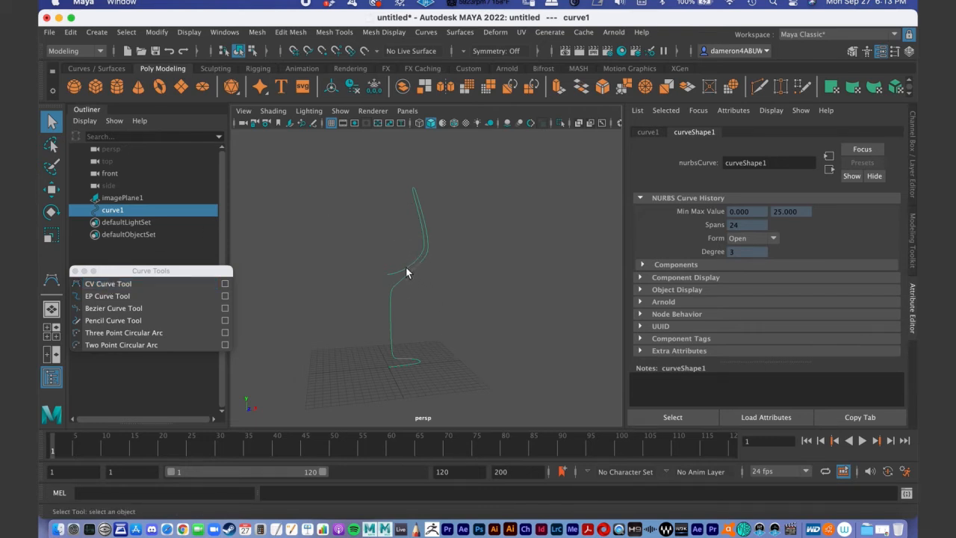
pyautogui.press('Delete')
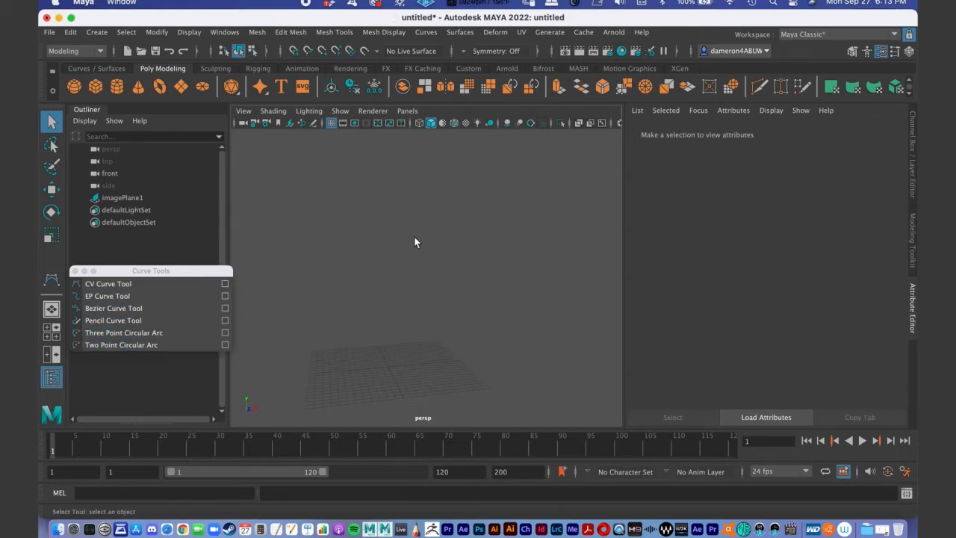
# - Set the Alpha Gain of imagePlane1 to 0.140 so the wine glass reference shows faintly in both views
pyautogui.press('space')
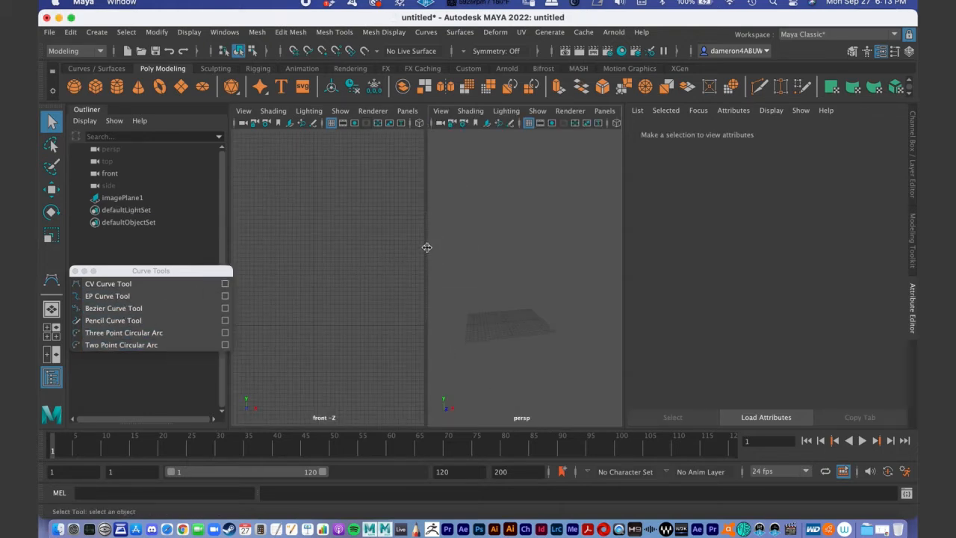
pyautogui.scroll(5, 617, 249)
pyautogui.moveTo(505, 283)
pyautogui.keyDown('alt'); pyautogui.mouseDown(button='right')
pyautogui.moveTo(491, 169)
pyautogui.moveTo(500, 243)
pyautogui.moveTo(524, 234)
pyautogui.moveTo(519, 273)
pyautogui.mouseUp(button='right'); pyautogui.keyUp('alt')
pyautogui.keyDown('alt'); pyautogui.moveTo(521, 278); pyautogui.dragTo(515, 230); pyautogui.keyUp('alt')
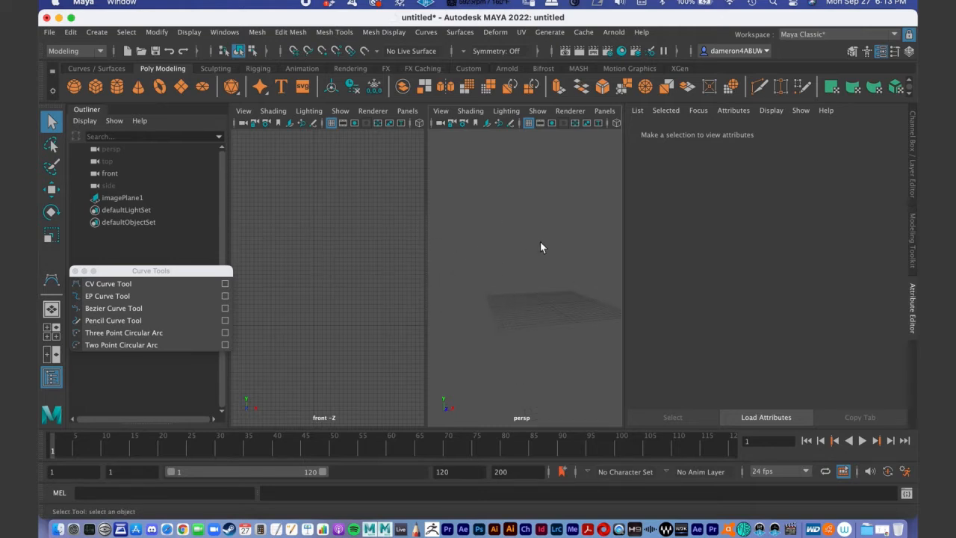
pyautogui.click(135, 198)
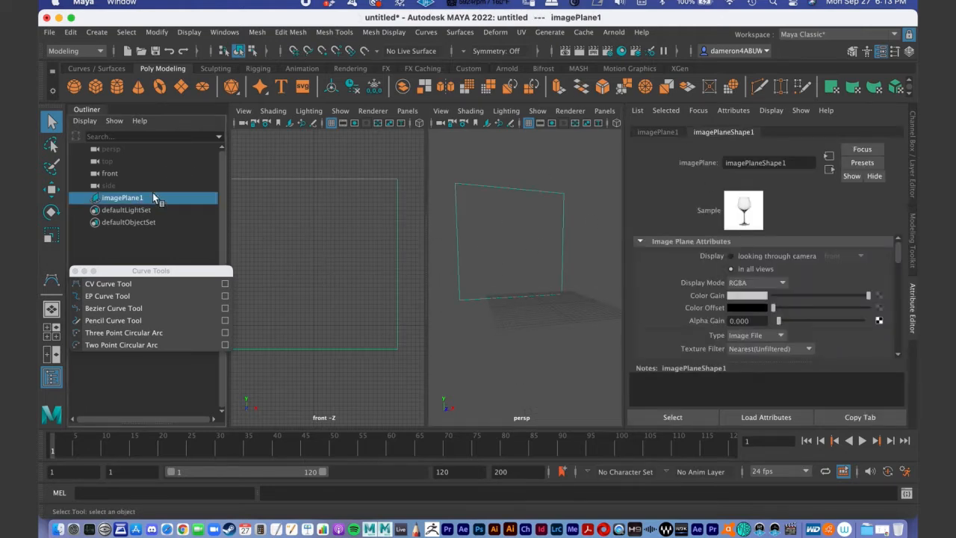
pyautogui.moveTo(778, 321); pyautogui.dragTo(793, 323)
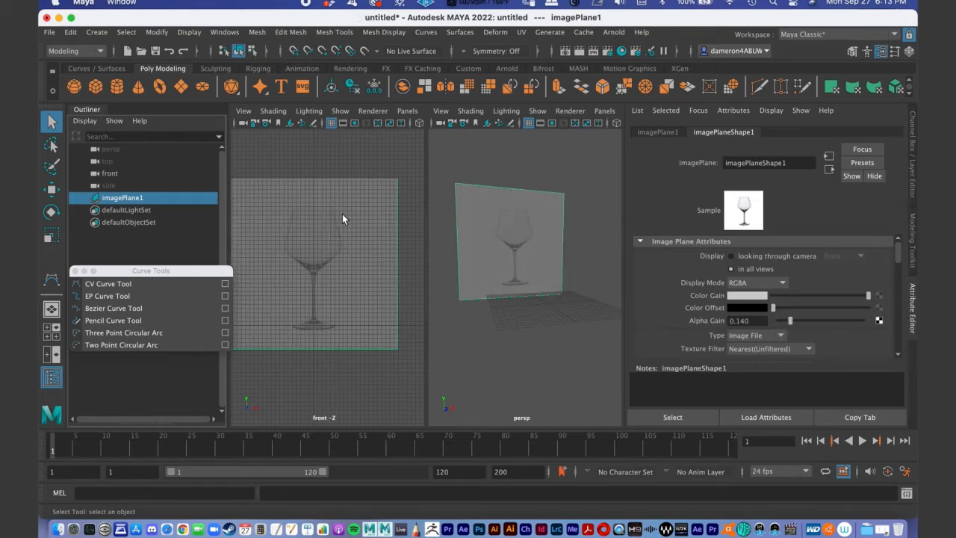
# - Start a Bezier curve in the front view from the base's centre on the axis out to the base's outer edge
pyautogui.press('space')
pyautogui.press('f')
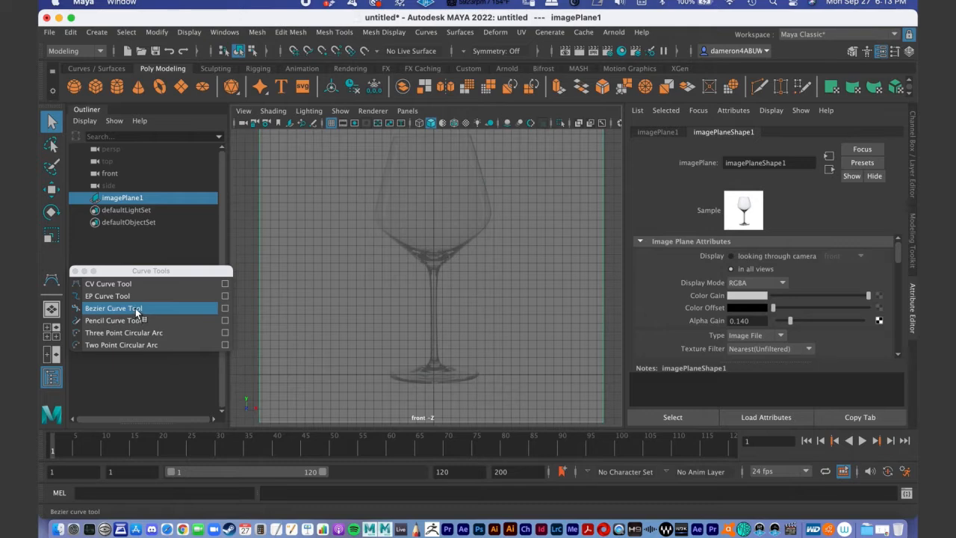
pyautogui.click(125, 307)
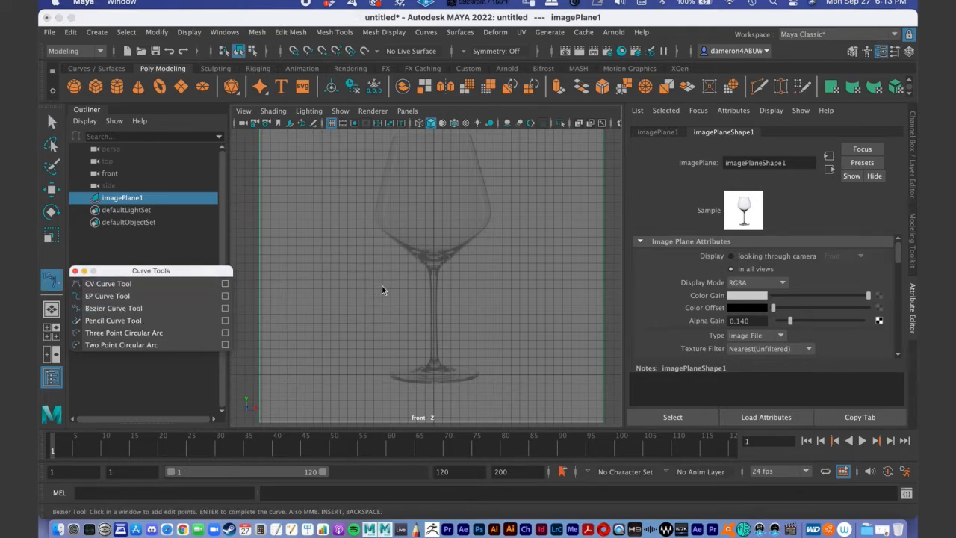
pyautogui.keyDown('alt'); pyautogui.moveTo(377, 293); pyautogui.dragTo(348, 202, button='middle'); pyautogui.keyUp('alt')
pyautogui.keyDown('alt'); pyautogui.moveTo(349, 202); pyautogui.dragTo(426, 271, button='right'); pyautogui.keyUp('alt')
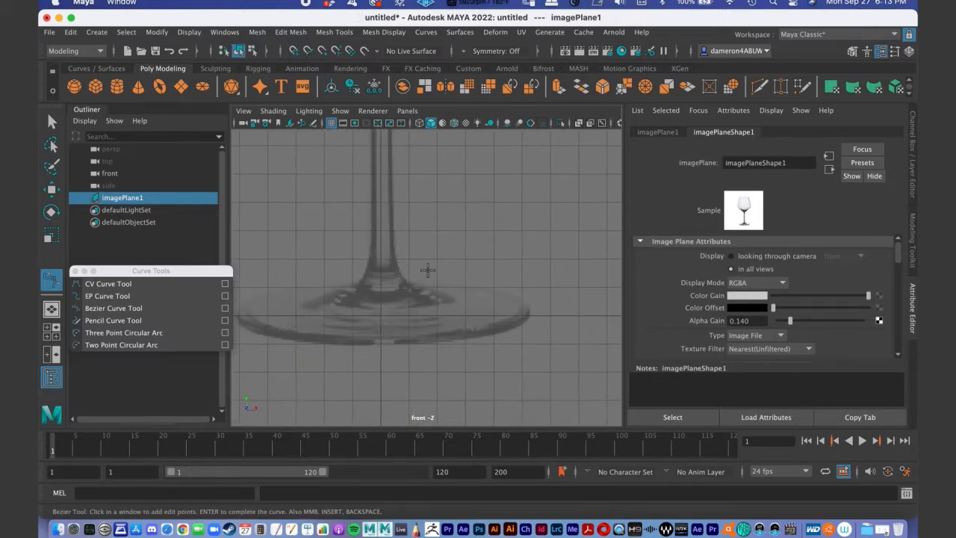
pyautogui.click(380, 315)
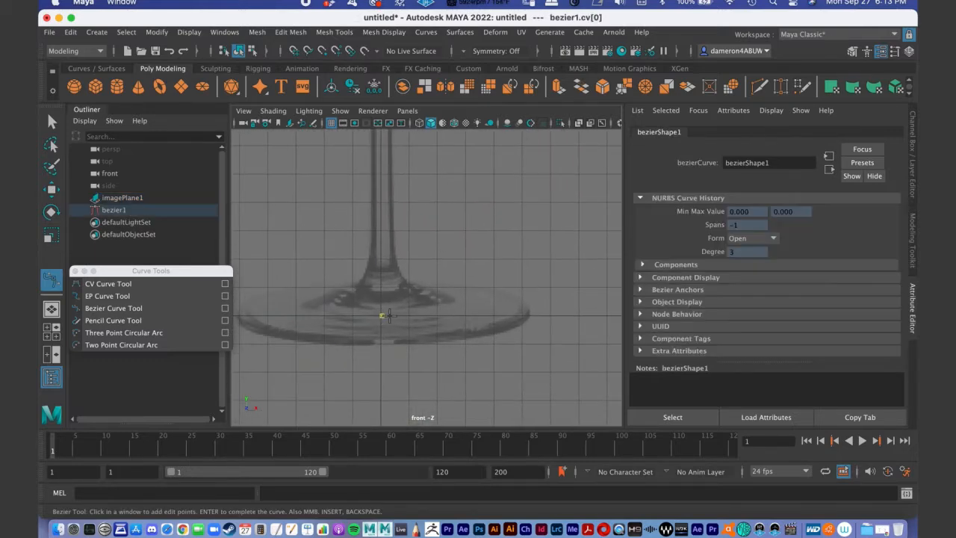
pyautogui.click(484, 315)
pyautogui.click(528, 315)
# - Try extending the Bezier curve with a zigzag of straight corner anchors beside the base
pyautogui.moveTo(535, 316); pyautogui.dragTo(536, 315)
pyautogui.click(532, 267)
pyautogui.click(560, 263)
pyautogui.click(554, 292)
pyautogui.click(543, 328)
pyautogui.click(583, 312)
pyautogui.click(594, 263)
pyautogui.click(569, 225)
pyautogui.click(525, 235)
pyautogui.click(555, 251)
pyautogui.click(523, 248)
pyautogui.click(504, 218)
pyautogui.click(554, 204)
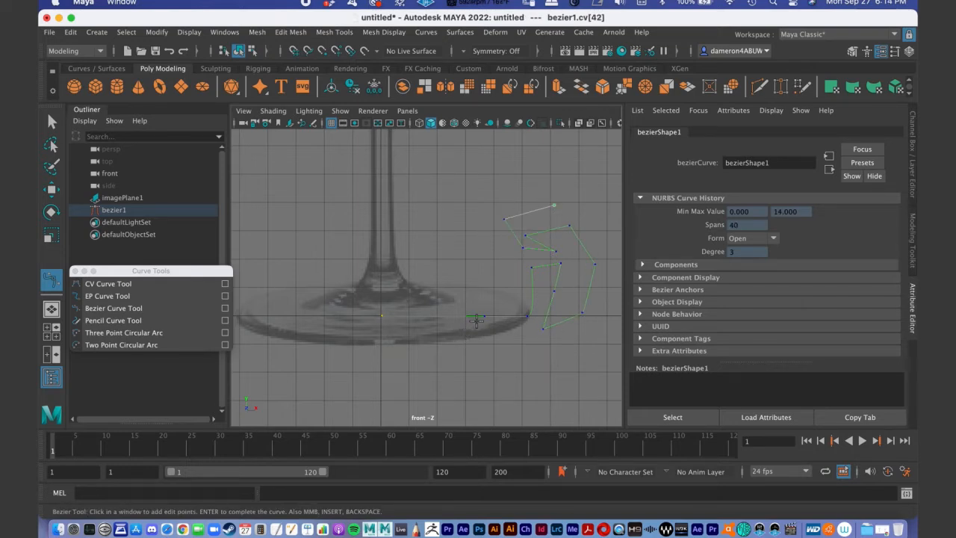
# - Undo the zigzag anchors back to the base's outer edge
pyautogui.hotkey('ctrl', 'z')
pyautogui.hotkey('ctrl', 'z')
pyautogui.hotkey('ctrl', 'z')
pyautogui.hotkey('ctrl', 'z')
pyautogui.hotkey('ctrl', 'z')
pyautogui.hotkey('ctrl', 'z')
pyautogui.hotkey('ctrl', 'z')
pyautogui.hotkey('ctrl', 'z')
pyautogui.hotkey('ctrl', 'z')
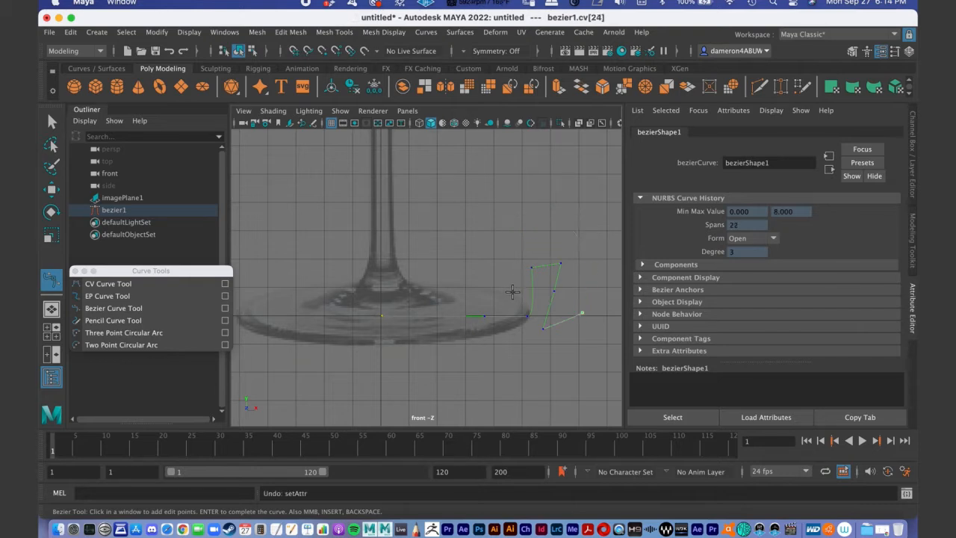
pyautogui.hotkey('ctrl', 'z')
pyautogui.hotkey('ctrl', 'z')
pyautogui.hotkey('ctrl', 'z')
# - Try smooth Bezier anchors with pulled tangents in a wide arc above the base, undoing the last one
pyautogui.moveTo(570, 280); pyautogui.dragTo(588, 239)
pyautogui.moveTo(549, 189); pyautogui.dragTo(528, 165)
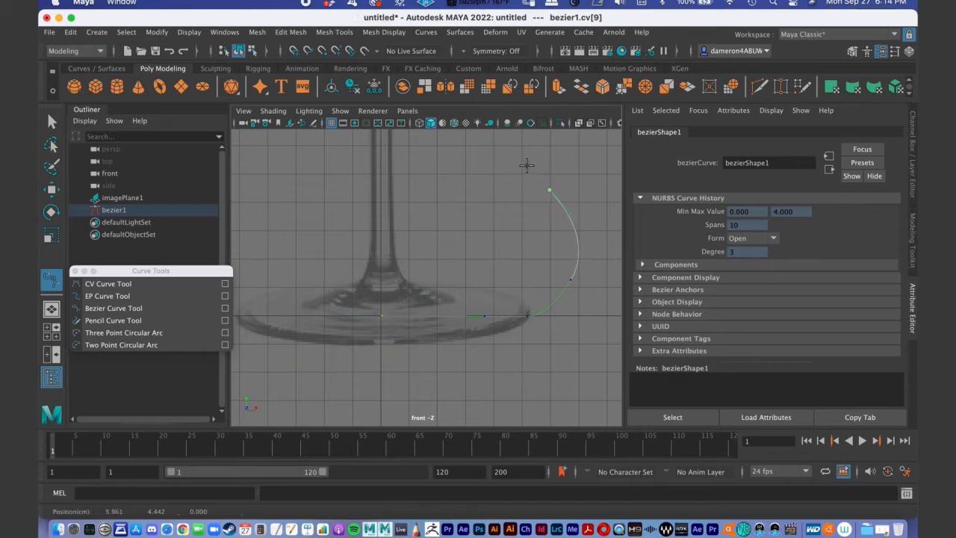
pyautogui.moveTo(440, 186); pyautogui.dragTo(411, 205)
pyautogui.moveTo(442, 256); pyautogui.dragTo(474, 266)
pyautogui.press('z')
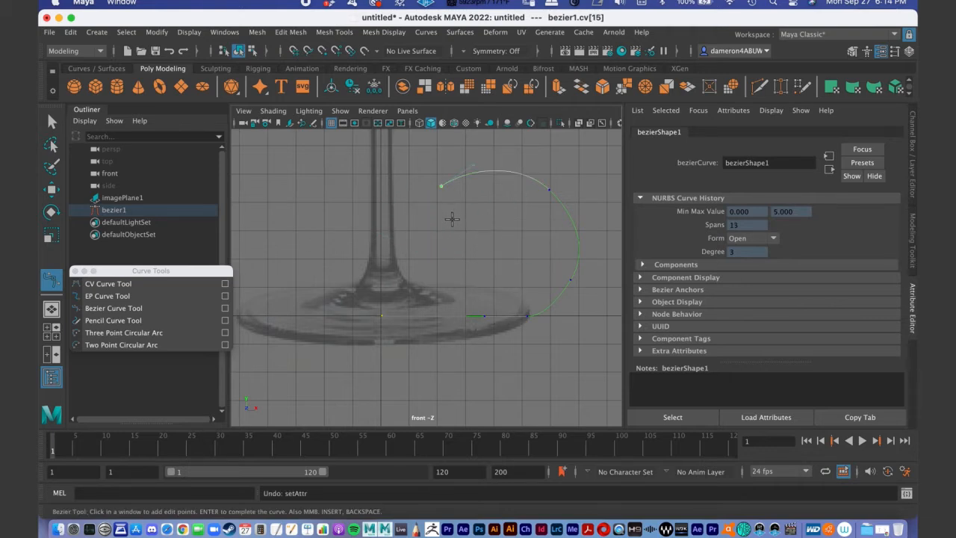
# - Try continuing the arc with six straight corner anchors between the arc and the stem
pyautogui.click(450, 220)
pyautogui.click(487, 248)
pyautogui.click(463, 261)
pyautogui.click(432, 262)
pyautogui.click(433, 237)
pyautogui.click(411, 242)
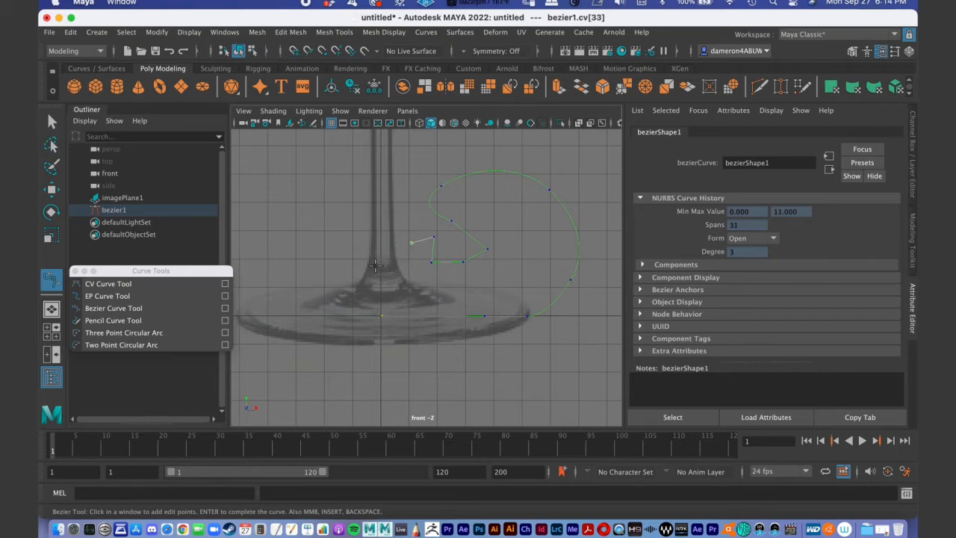
# - Try carrying the Bezier curve across the stem with three smooth anchors followed by four corner anchors
pyautogui.moveTo(347, 267); pyautogui.dragTo(291, 234)
pyautogui.moveTo(337, 254); pyautogui.dragTo(340, 263)
pyautogui.moveTo(354, 217); pyautogui.dragTo(353, 197)
pyautogui.click(341, 156)
pyautogui.click(334, 159)
pyautogui.click(334, 173)
pyautogui.click(343, 196)
# - Undo all the trial Bezier anchors beyond the base's outer edge
pyautogui.press('z')
pyautogui.press('z')
pyautogui.press('z')
pyautogui.press('z')
pyautogui.press('z')
pyautogui.press('z')
pyautogui.press('z')
pyautogui.press('z')
pyautogui.press('z')
pyautogui.press('z')
pyautogui.press('z')
pyautogui.press('z')
pyautogui.press('z')
pyautogui.press('z')
pyautogui.press('z')
pyautogui.press('z')
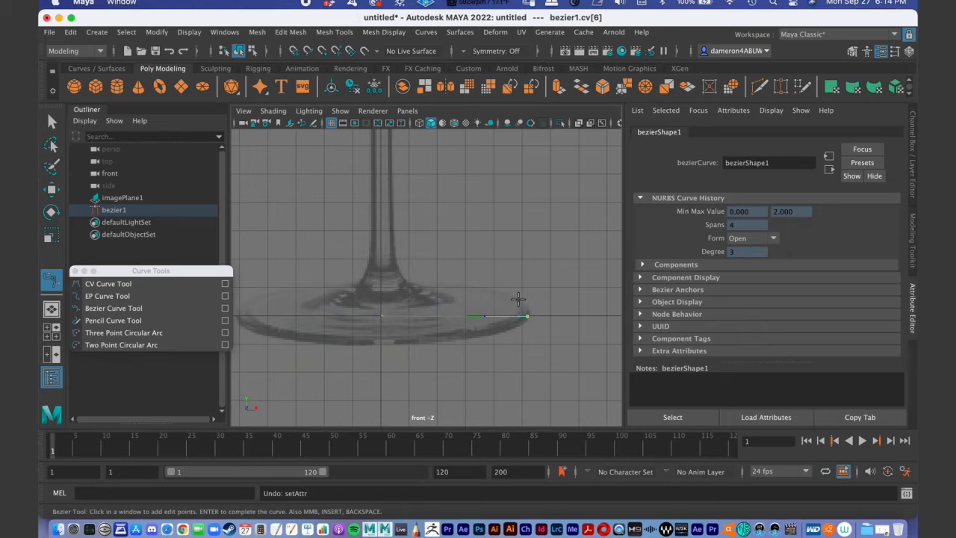
# - Trace the base's rounded outer edge and its upper surface inward with smooth Bezier anchors, undoing misplaced ones
pyautogui.click(517, 299)
pyautogui.press('z')
pyautogui.click(527, 315)
pyautogui.moveTo(516, 298); pyautogui.dragTo(458, 286)
pyautogui.hotkey('ctrl', 'z')
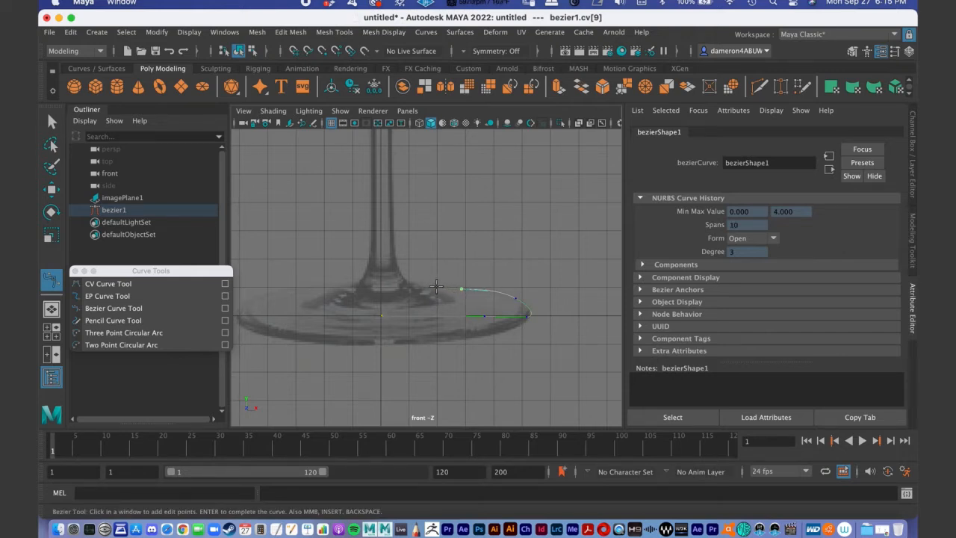
pyautogui.click(412, 287)
pyautogui.press('z')
pyautogui.click(458, 289)
# - Continue the Bezier curve from the stem's foot up the stem's outer side to the flare under the bowl
pyautogui.click(404, 281)
pyautogui.moveTo(400, 276); pyautogui.dragTo(396, 233)
pyautogui.keyDown('alt'); pyautogui.moveTo(409, 196); pyautogui.dragTo(405, 335, button='middle'); pyautogui.keyUp('alt')
pyautogui.keyDown('alt'); pyautogui.moveTo(397, 215); pyautogui.dragTo(395, 321, button='middle'); pyautogui.keyUp('alt')
pyautogui.moveTo(386, 270); pyautogui.dragTo(401, 232)
pyautogui.keyDown('alt'); pyautogui.moveTo(401, 231); pyautogui.dragTo(387, 261, button='middle'); pyautogui.keyUp('alt')
pyautogui.moveTo(390, 235); pyautogui.dragTo(400, 220)
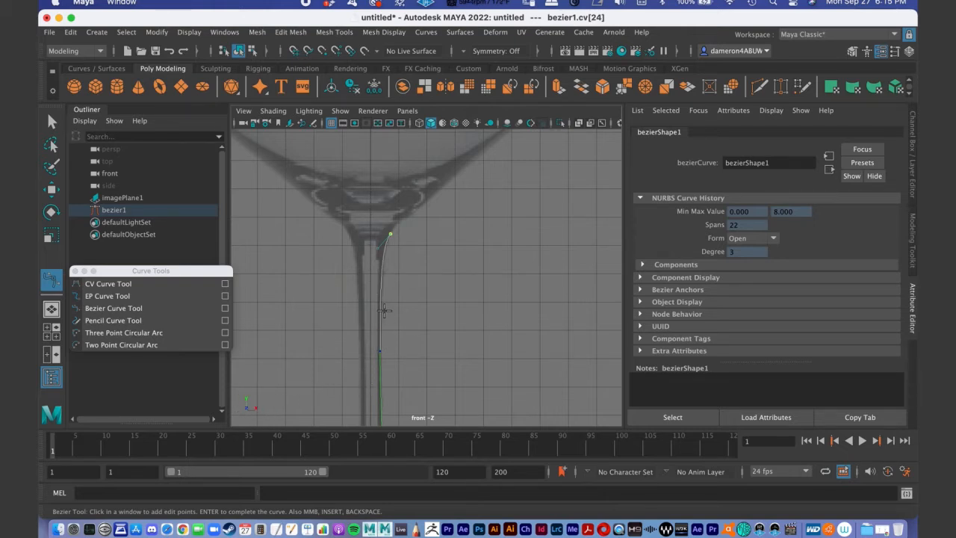
# - Trace the bowl's underside outward and up around its widest part with smooth Bezier anchors
pyautogui.scroll(5, 396, 211)
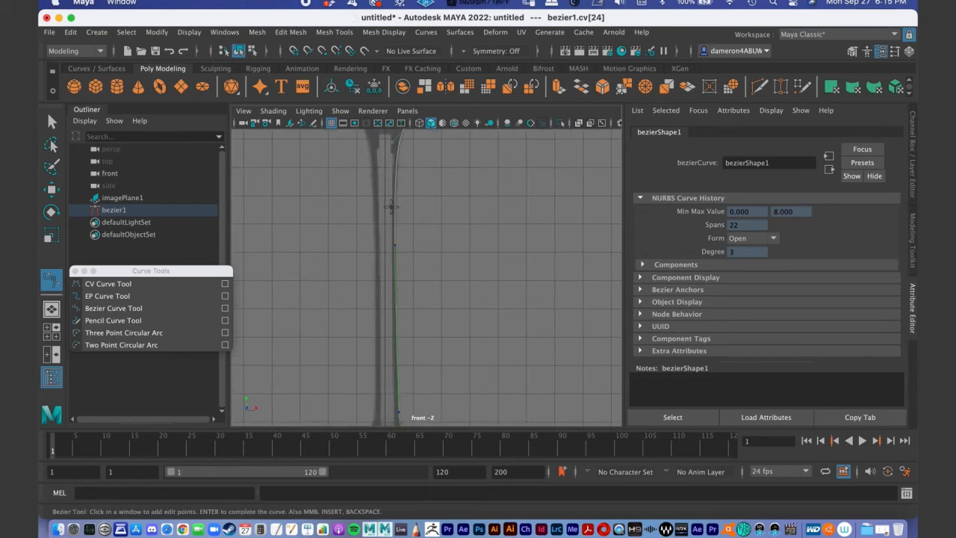
pyautogui.scroll(-5, 418, 330)
pyautogui.scroll(2, 418, 331)
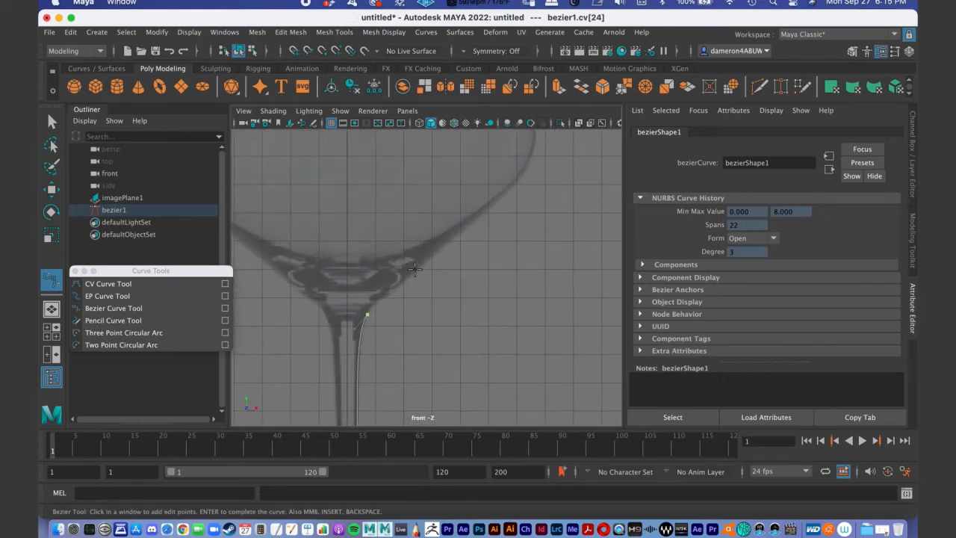
pyautogui.moveTo(416, 268); pyautogui.dragTo(432, 258)
pyautogui.keyDown('alt'); pyautogui.moveTo(465, 249); pyautogui.dragTo(429, 316, button='middle'); pyautogui.keyUp('alt')
pyautogui.click(476, 247)
pyautogui.click(476, 251)
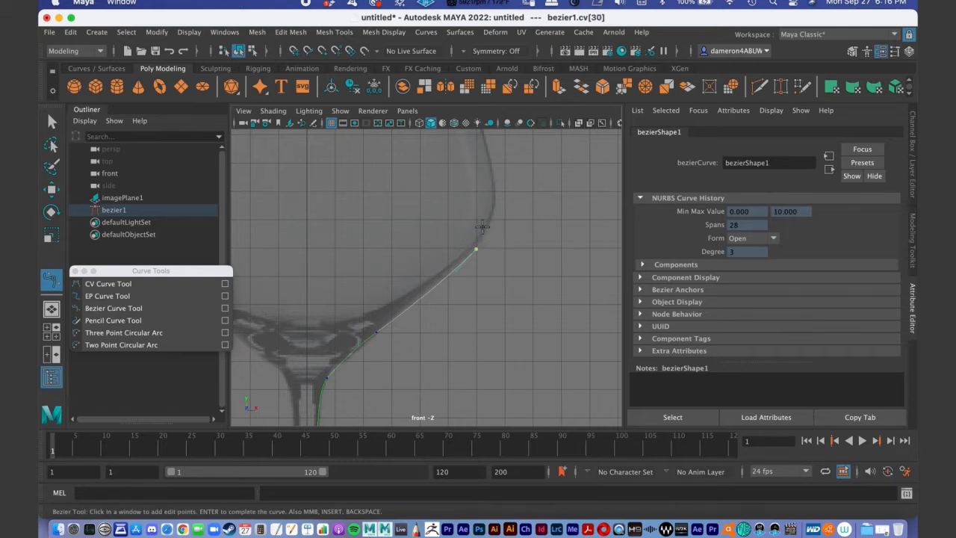
pyautogui.keyDown('alt'); pyautogui.moveTo(476, 252); pyautogui.dragTo(458, 328, button='middle'); pyautogui.keyUp('alt')
pyautogui.click(475, 272)
pyautogui.moveTo(475, 261); pyautogui.dragTo(473, 241)
pyautogui.keyDown('alt'); pyautogui.moveTo(451, 257); pyautogui.dragTo(466, 385, button='middle'); pyautogui.keyUp('alt')
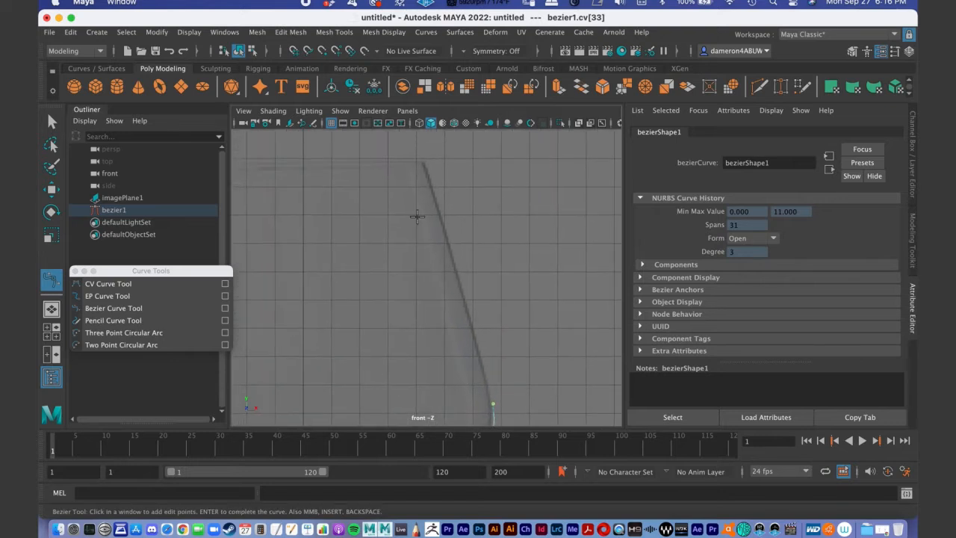
# - Trace the bowl's outer wall up to the rim and cross the thin lip to its inner edge
pyautogui.click(438, 198)
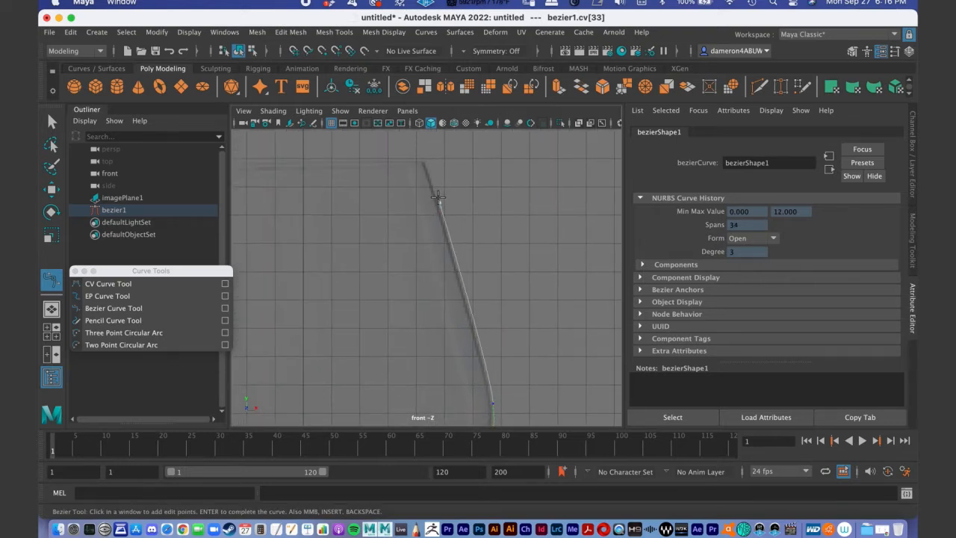
pyautogui.click(424, 162)
pyautogui.click(417, 161)
# - Trace the bowl's inner wall from the lip down to just above its widest part, undoing a misplaced anchor
pyautogui.click(455, 282)
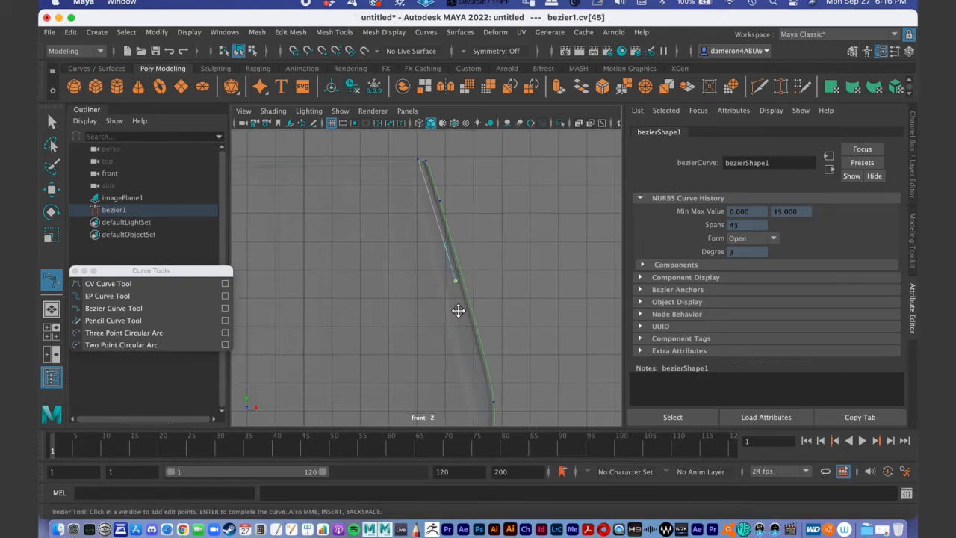
pyautogui.keyDown('alt'); pyautogui.moveTo(458, 310); pyautogui.dragTo(460, 214, button='middle'); pyautogui.keyUp('alt')
pyautogui.click(476, 244)
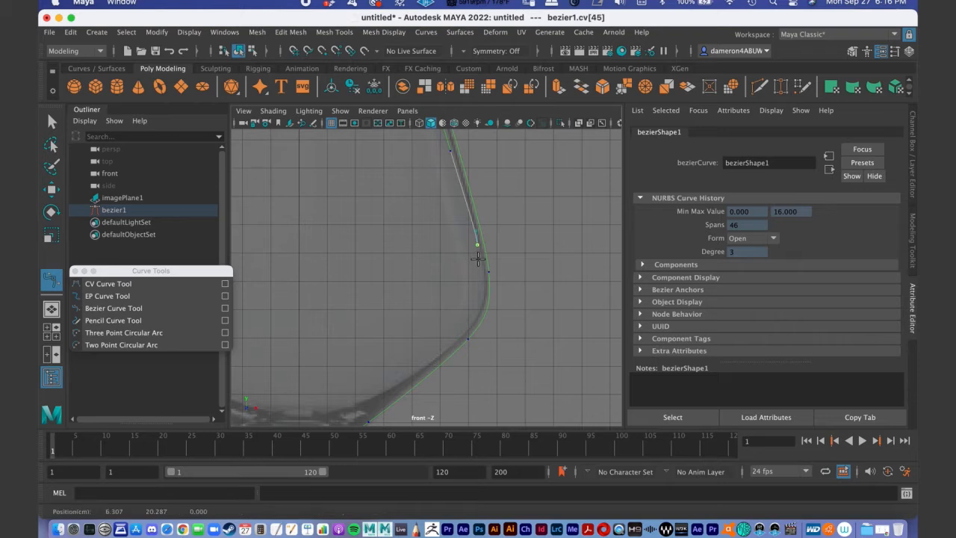
pyautogui.click(480, 315)
pyautogui.press('super+z')
# - Trace the bowl's lower inner wall with smooth anchors, end the Bezier curve at the central axis and finish it
pyautogui.moveTo(475, 318); pyautogui.dragTo(437, 352)
pyautogui.keyDown('alt'); pyautogui.moveTo(438, 352); pyautogui.dragTo(480, 270, button='middle'); pyautogui.keyUp('alt')
pyautogui.moveTo(441, 286); pyautogui.dragTo(413, 297)
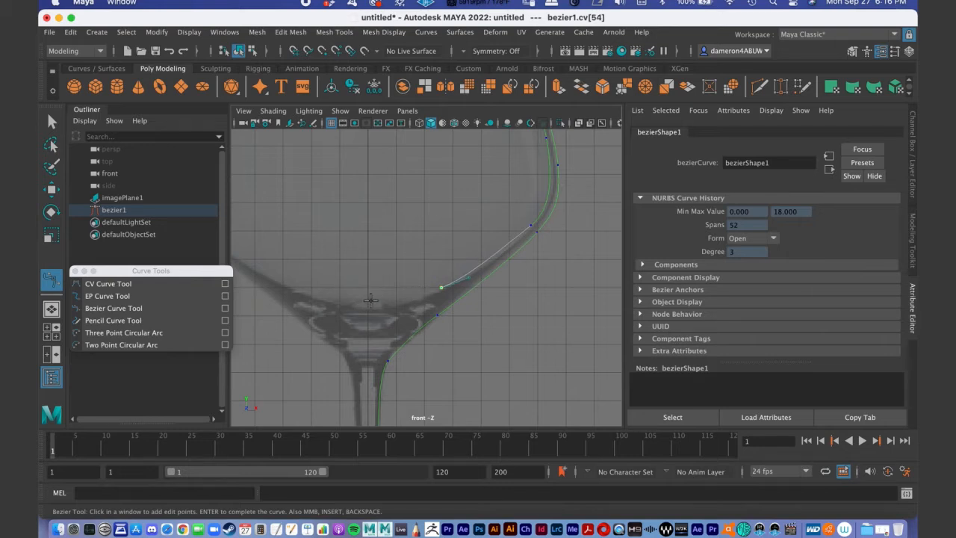
pyautogui.click(367, 300)
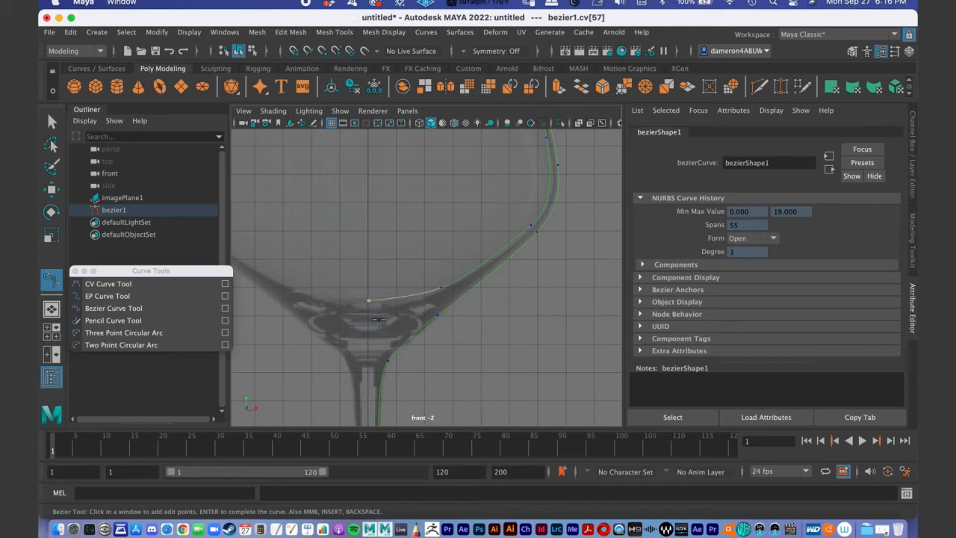
pyautogui.scroll(-5, 377, 300)
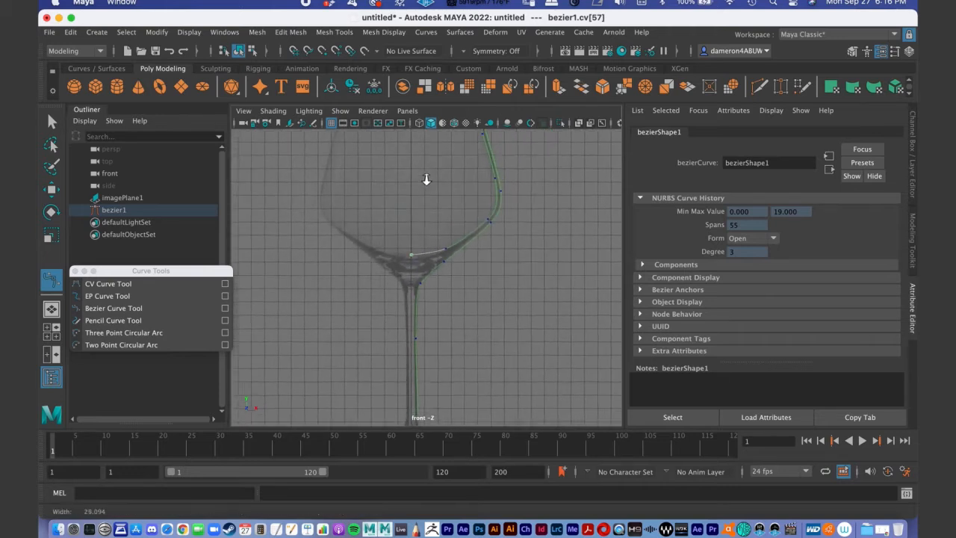
pyautogui.press('q')
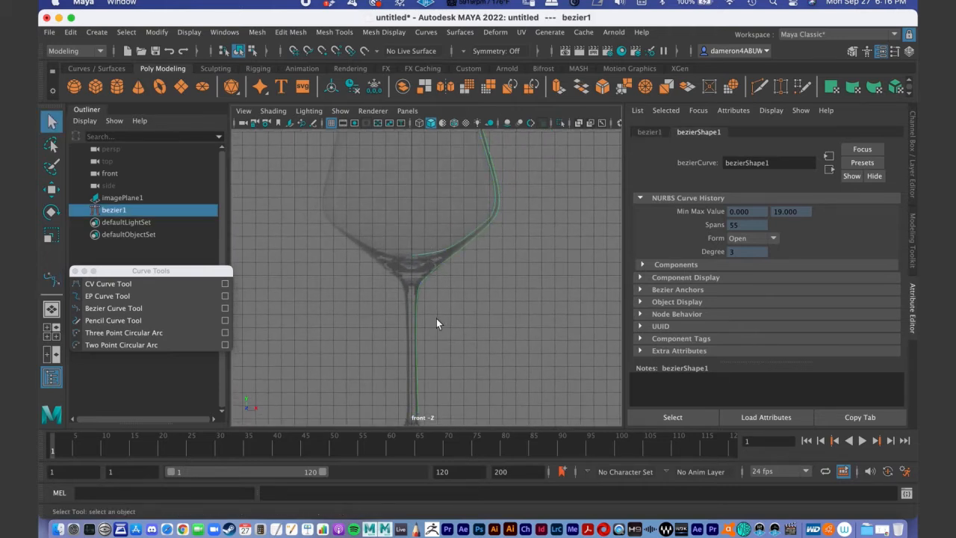
# - Inspect the finished Bezier profile against the reference image in the front view and from several angles in perspective
pyautogui.keyDown('alt'); pyautogui.moveTo(446, 297); pyautogui.dragTo(447, 313, button='middle'); pyautogui.keyUp('alt')
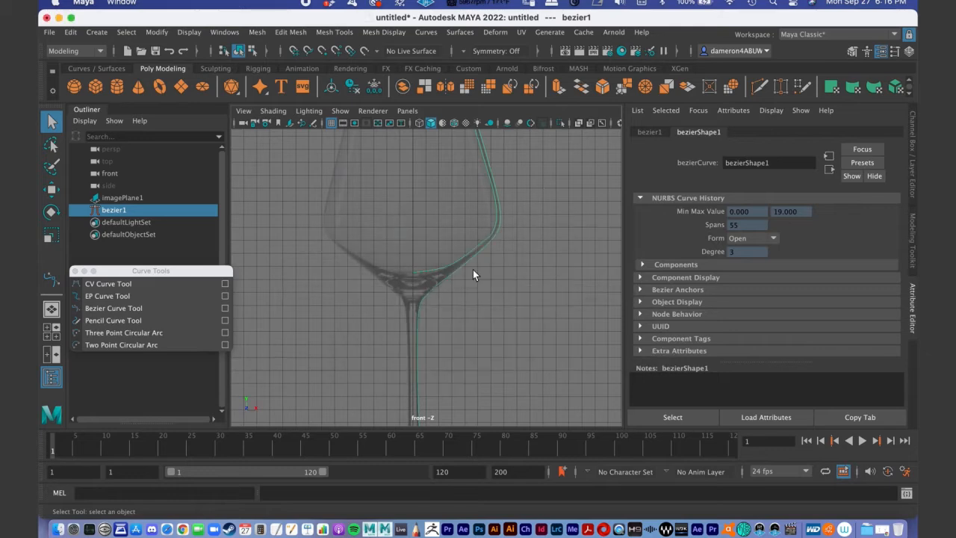
pyautogui.press('space')
pyautogui.rightClick(568, 235)
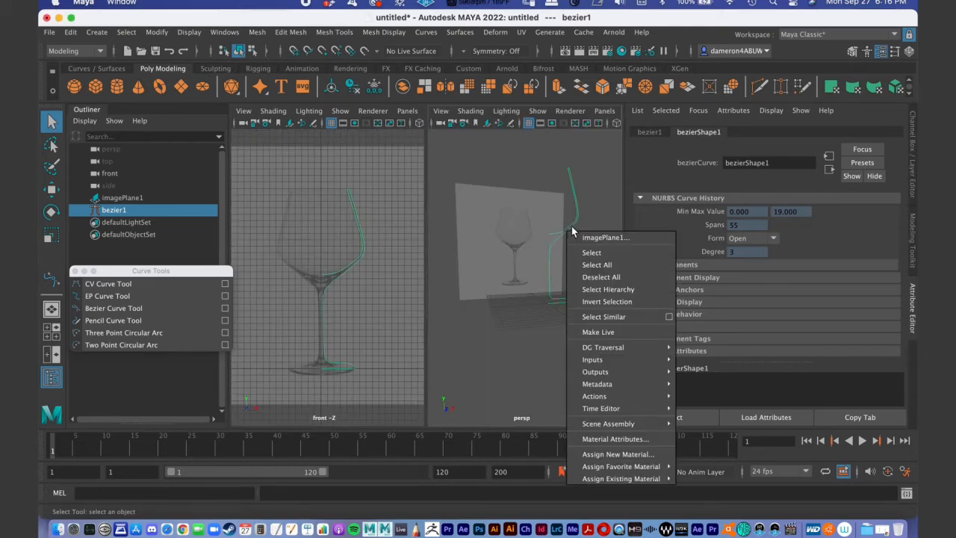
pyautogui.click(604, 238)
pyautogui.keyDown('alt'); pyautogui.moveTo(548, 253); pyautogui.dragTo(492, 241); pyautogui.keyUp('alt')
pyautogui.rightClick(507, 195)
pyautogui.rightClick(511, 193)
pyautogui.rightClick(583, 156)
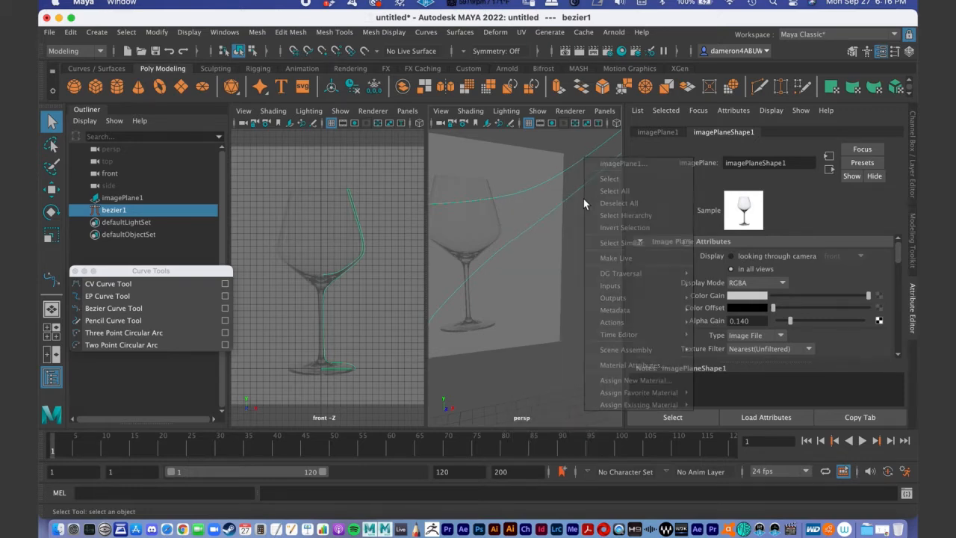
pyautogui.keyDown('alt'); pyautogui.moveTo(564, 216); pyautogui.dragTo(532, 251, button='middle'); pyautogui.keyUp('alt')
pyautogui.keyDown('alt'); pyautogui.moveTo(580, 217); pyautogui.dragTo(569, 219, button='right'); pyautogui.keyUp('alt')
pyautogui.keyDown('alt'); pyautogui.moveTo(568, 219); pyautogui.dragTo(522, 229); pyautogui.keyUp('alt')
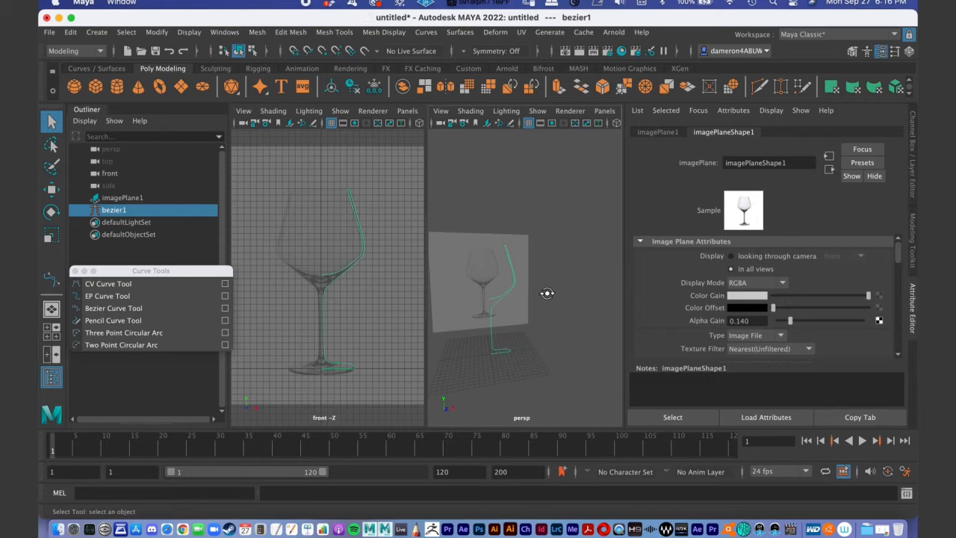
pyautogui.keyDown('alt'); pyautogui.moveTo(547, 294); pyautogui.dragTo(563, 292); pyautogui.keyUp('alt')
# - Switch the Bezier curve to control-vertex editing and activate the Move tool with the bowl's lower wall enlarged in the front view
pyautogui.moveTo(564, 293); pyautogui.dragTo(488, 236, button='right')
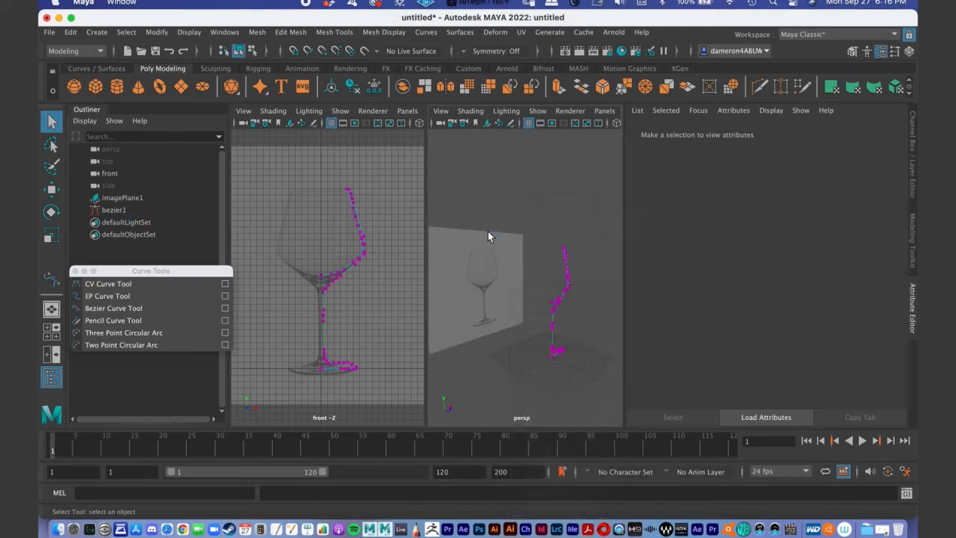
pyautogui.scroll(5, 354, 270)
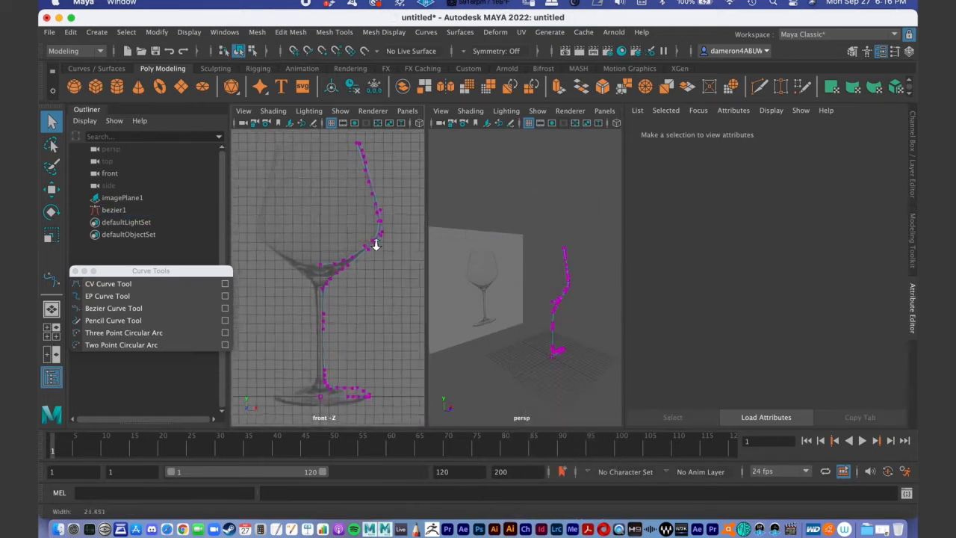
pyautogui.press('space')
pyautogui.scroll(4, 515, 224)
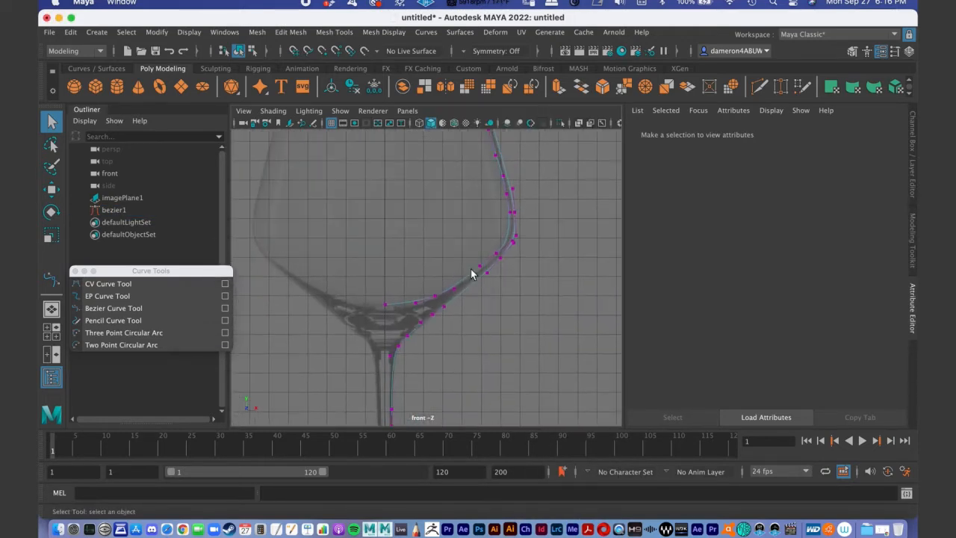
pyautogui.scroll(1, 570, 244)
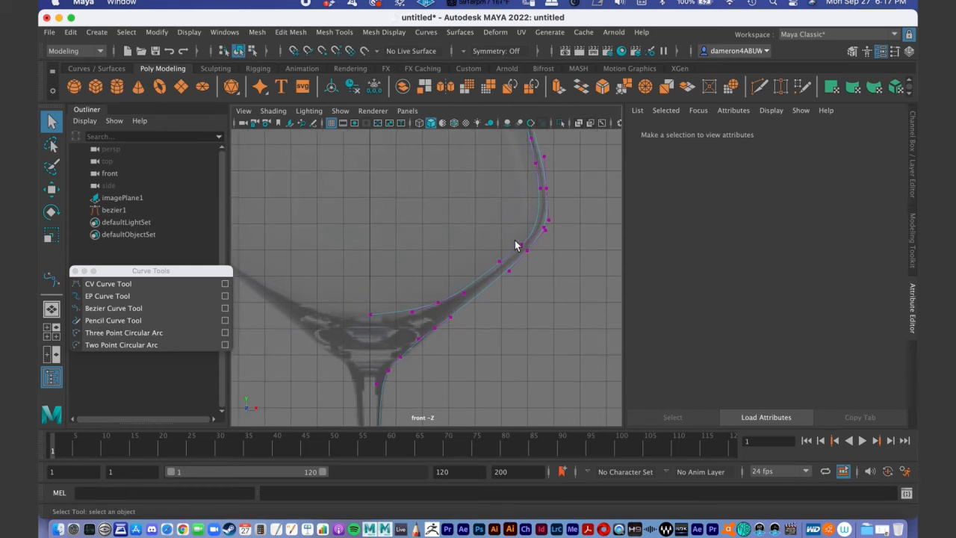
pyautogui.press('w')
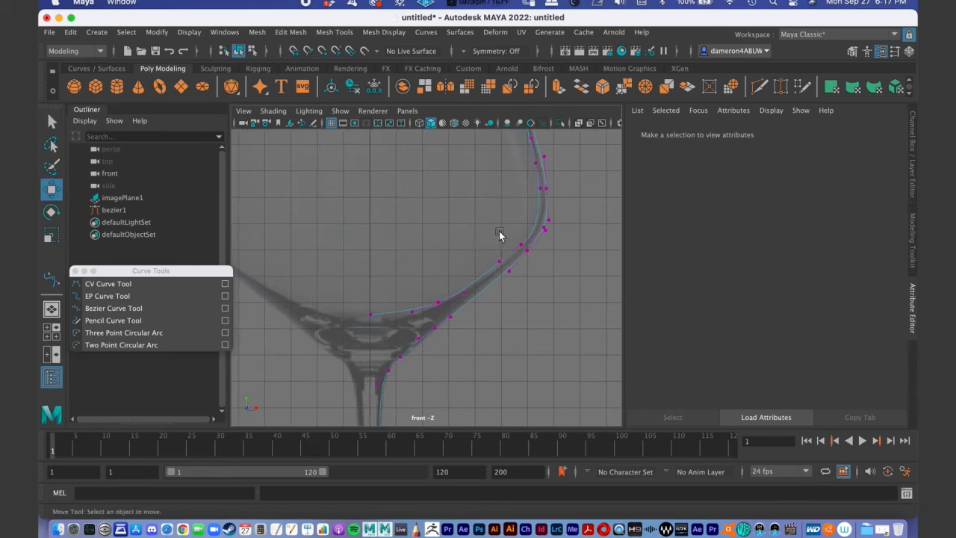
pyautogui.click(48, 192)
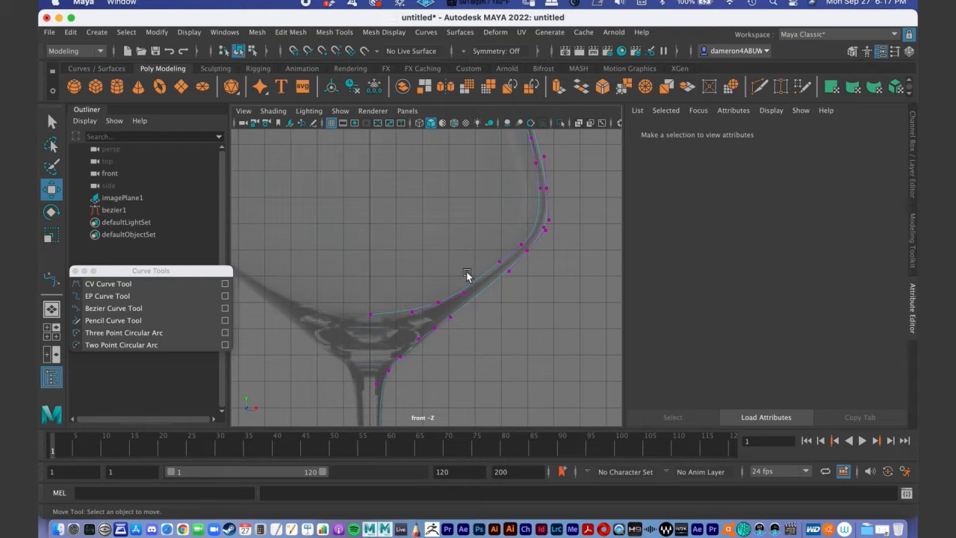
# - Try to move the anchor on the bowl's lower inner wall and its handle inward, and undo these moves
pyautogui.click(523, 250)
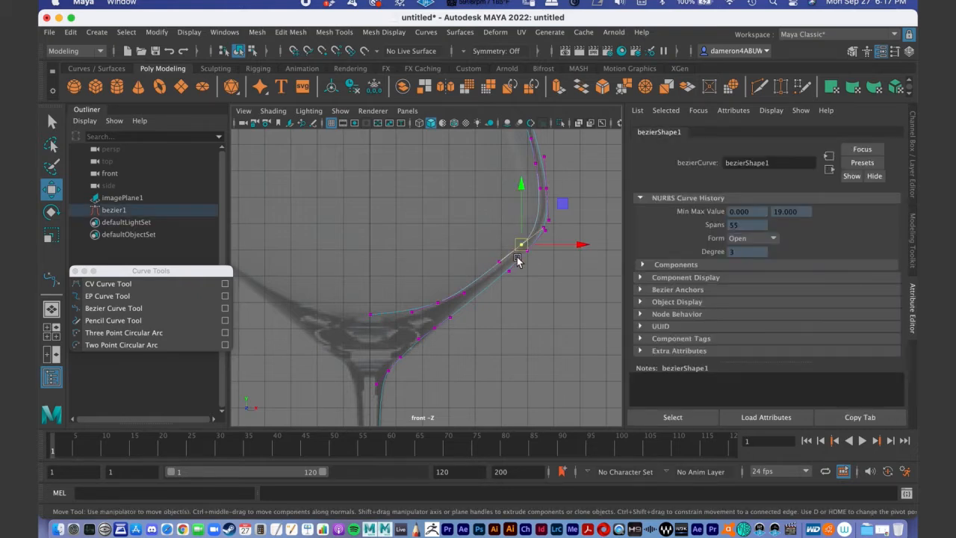
pyautogui.moveTo(525, 251); pyautogui.dragTo(505, 238)
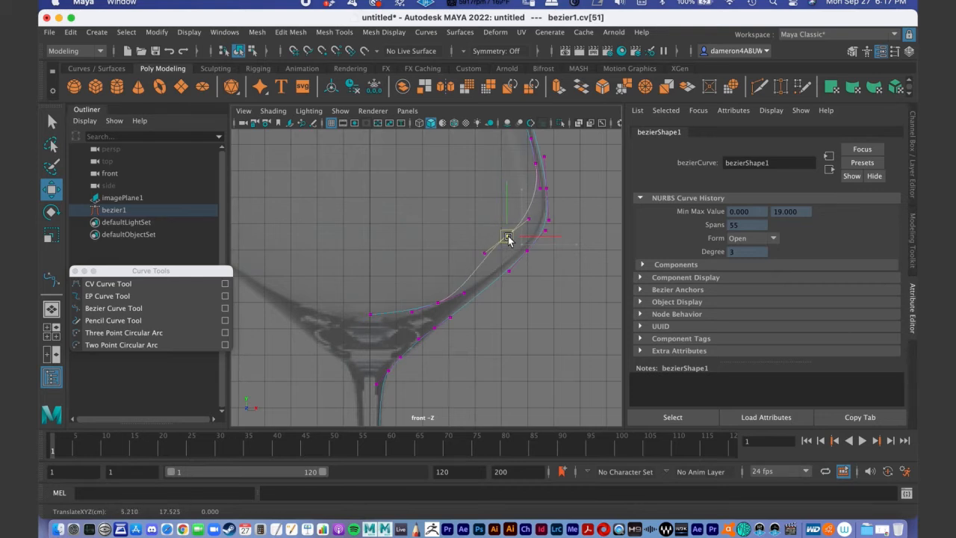
pyautogui.click(484, 255)
pyautogui.moveTo(482, 256)
pyautogui.mouseDown()
pyautogui.moveTo(320, 267)
pyautogui.moveTo(505, 257)
pyautogui.moveTo(478, 242)
pyautogui.moveTo(484, 258)
pyautogui.mouseUp()
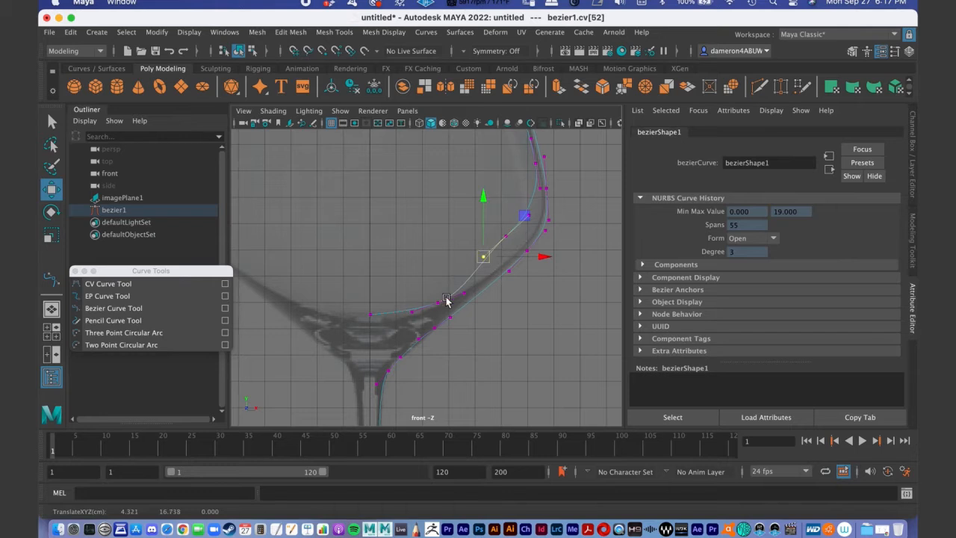
pyautogui.press('super+z')
pyautogui.press('super+z')
pyautogui.press('super+z')
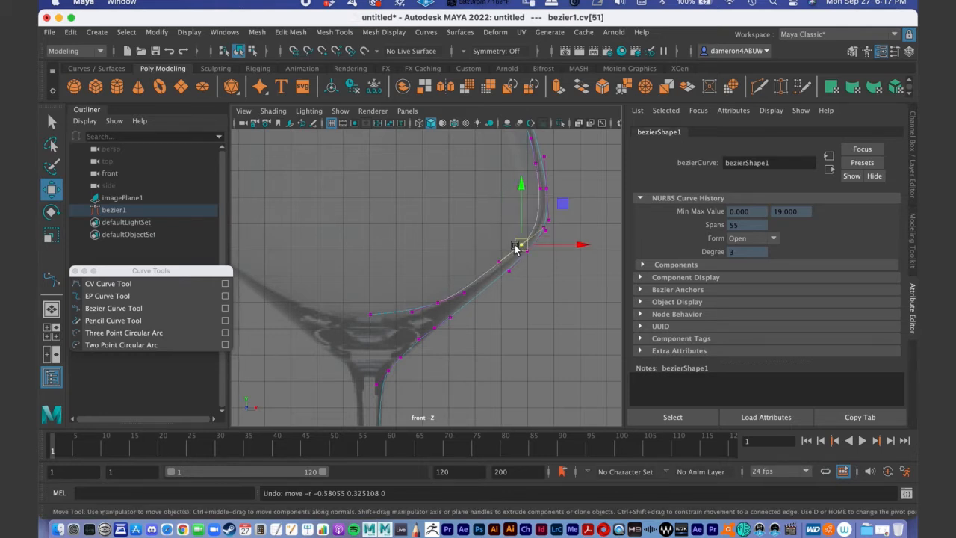
# - Nudge the handle on the bowl's lower inner wall and an anchor on its outer underside to fit the reference glass
pyautogui.click(500, 264)
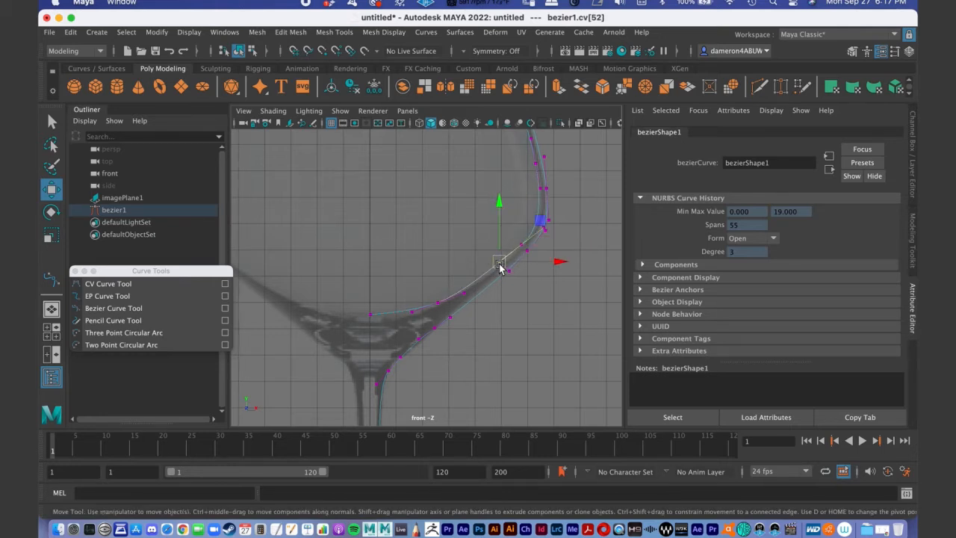
pyautogui.moveTo(499, 265); pyautogui.dragTo(496, 267)
pyautogui.keyDown('alt'); pyautogui.moveTo(458, 297); pyautogui.dragTo(446, 249, button='middle'); pyautogui.keyUp('alt')
pyautogui.click(465, 222)
pyautogui.moveTo(465, 221); pyautogui.dragTo(472, 218)
# - Shift the outer-wall anchor at the bowl's widest part slightly to fit the reference outline
pyautogui.keyDown('alt'); pyautogui.moveTo(502, 247); pyautogui.dragTo(421, 411, button='middle'); pyautogui.keyUp('alt')
pyautogui.keyDown('alt'); pyautogui.moveTo(483, 236); pyautogui.dragTo(484, 224, button='right'); pyautogui.keyUp('alt')
pyautogui.keyDown('alt'); pyautogui.moveTo(479, 229); pyautogui.dragTo(487, 300, button='middle'); pyautogui.keyUp('alt')
pyautogui.keyDown('alt'); pyautogui.moveTo(475, 252); pyautogui.dragTo(554, 275, button='right'); pyautogui.keyUp('alt')
pyautogui.keyDown('alt'); pyautogui.moveTo(553, 274); pyautogui.dragTo(506, 269, button='middle'); pyautogui.keyUp('alt')
pyautogui.keyDown('alt'); pyautogui.moveTo(481, 300); pyautogui.dragTo(478, 251, button='right'); pyautogui.keyUp('alt')
pyautogui.keyDown('alt'); pyautogui.moveTo(478, 296); pyautogui.dragTo(475, 251, button='middle'); pyautogui.keyUp('alt')
pyautogui.keyDown('alt'); pyautogui.moveTo(468, 258); pyautogui.dragTo(516, 261, button='right'); pyautogui.keyUp('alt')
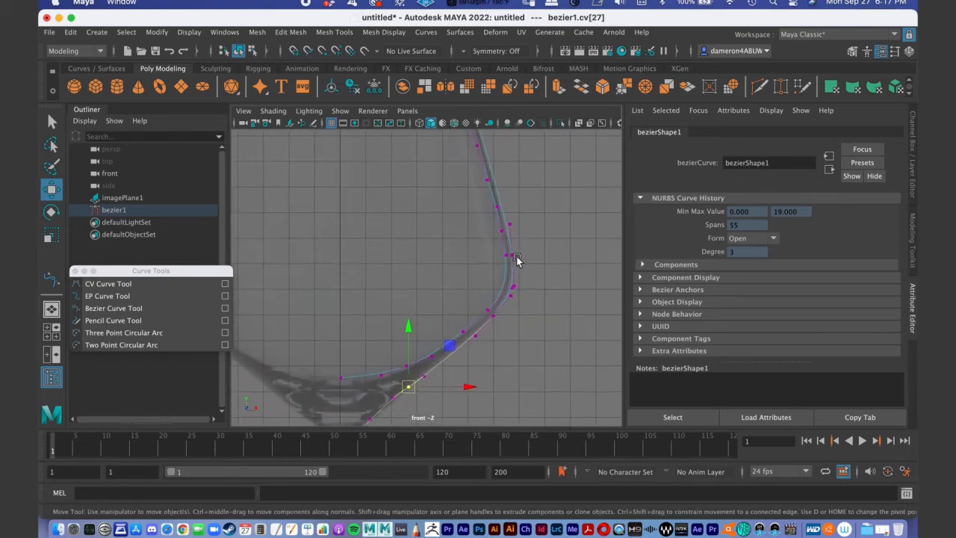
pyautogui.click(511, 255)
pyautogui.moveTo(514, 257); pyautogui.dragTo(512, 256)
# - Lower the upper-surface anchor near the foot's outer edge and adjust its inner handle to follow the reference slope
pyautogui.keyDown('alt'); pyautogui.moveTo(485, 326); pyautogui.dragTo(467, 231, button='right'); pyautogui.keyUp('alt')
pyautogui.keyDown('alt'); pyautogui.moveTo(466, 278); pyautogui.dragTo(511, 164, button='middle'); pyautogui.keyUp('alt')
pyautogui.keyDown('alt'); pyautogui.moveTo(453, 307); pyautogui.dragTo(492, 332, button='right'); pyautogui.keyUp('alt')
pyautogui.keyDown('alt'); pyautogui.moveTo(492, 332); pyautogui.dragTo(487, 243, button='middle'); pyautogui.keyUp('alt')
pyautogui.keyDown('alt'); pyautogui.moveTo(487, 243); pyautogui.dragTo(471, 274, button='right'); pyautogui.keyUp('alt')
pyautogui.keyDown('alt'); pyautogui.moveTo(471, 274); pyautogui.dragTo(480, 230, button='middle'); pyautogui.keyUp('alt')
pyautogui.keyDown('alt'); pyautogui.moveTo(480, 231); pyautogui.dragTo(611, 353, button='right'); pyautogui.keyUp('alt')
pyautogui.keyDown('alt'); pyautogui.moveTo(489, 296); pyautogui.dragTo(415, 219, button='middle'); pyautogui.keyUp('alt')
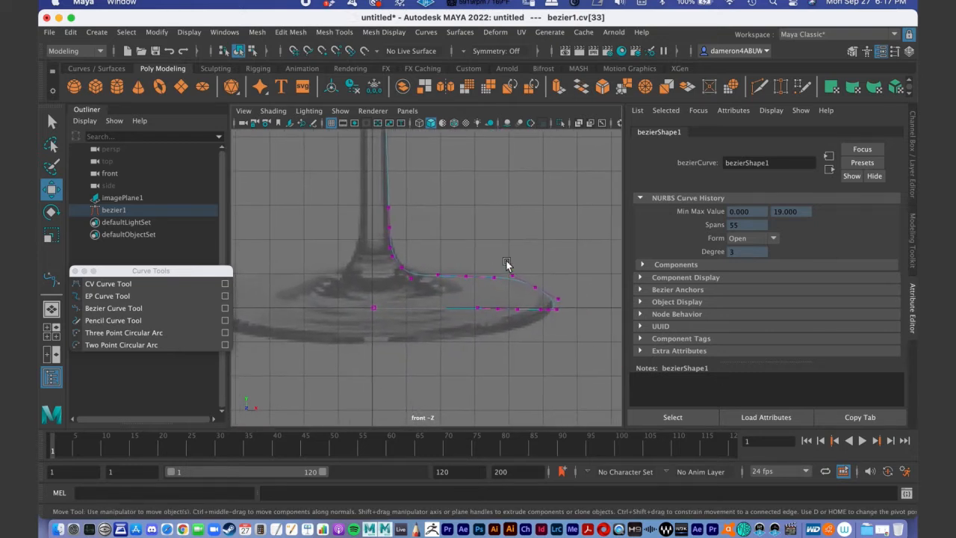
pyautogui.click(536, 288)
pyautogui.moveTo(537, 287); pyautogui.dragTo(541, 292)
pyautogui.click(519, 279)
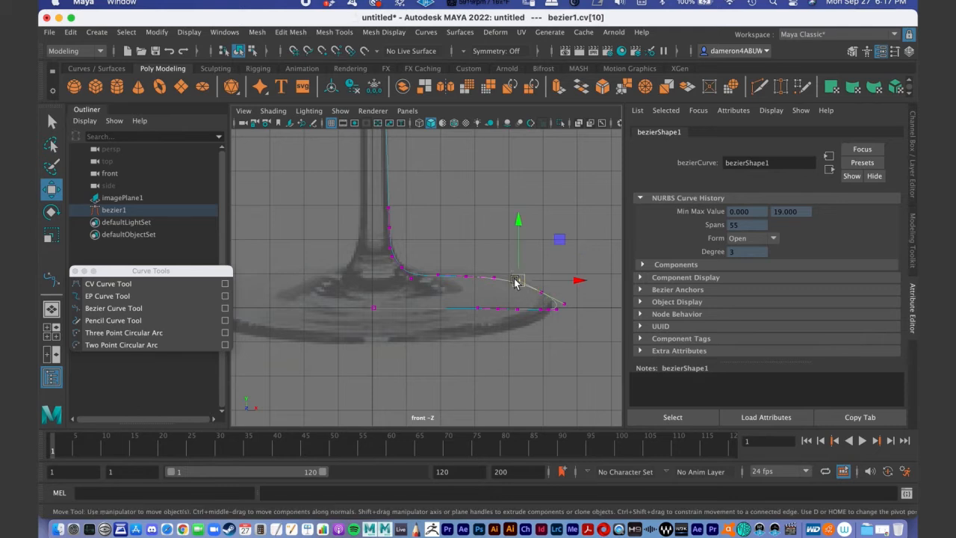
# - Lower the middle anchor on the foot's upper surface and its stem-side handle to flatten the curve
pyautogui.click(466, 277)
pyautogui.moveTo(469, 283)
pyautogui.mouseDown()
pyautogui.moveTo(465, 273)
pyautogui.moveTo(477, 277)
pyautogui.moveTo(464, 282)
pyautogui.mouseUp()
pyautogui.click(437, 282)
pyautogui.moveTo(438, 283); pyautogui.dragTo(438, 282)
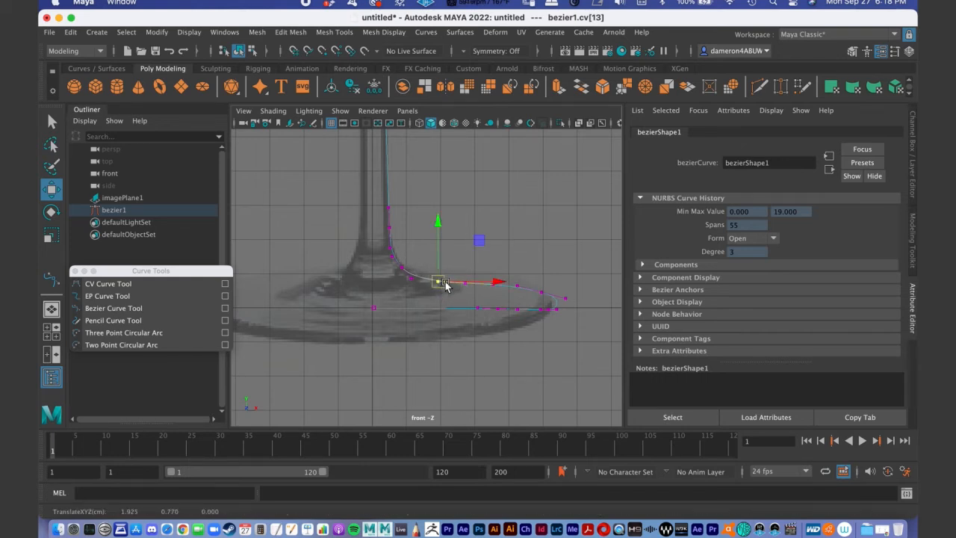
# - Lower the anchor near the foot's edge again and move the next handle inward down to smooth the upper slope
pyautogui.click(544, 298)
pyautogui.moveTo(544, 299); pyautogui.dragTo(548, 299)
pyautogui.click(493, 285)
pyautogui.moveTo(493, 285); pyautogui.dragTo(495, 287)
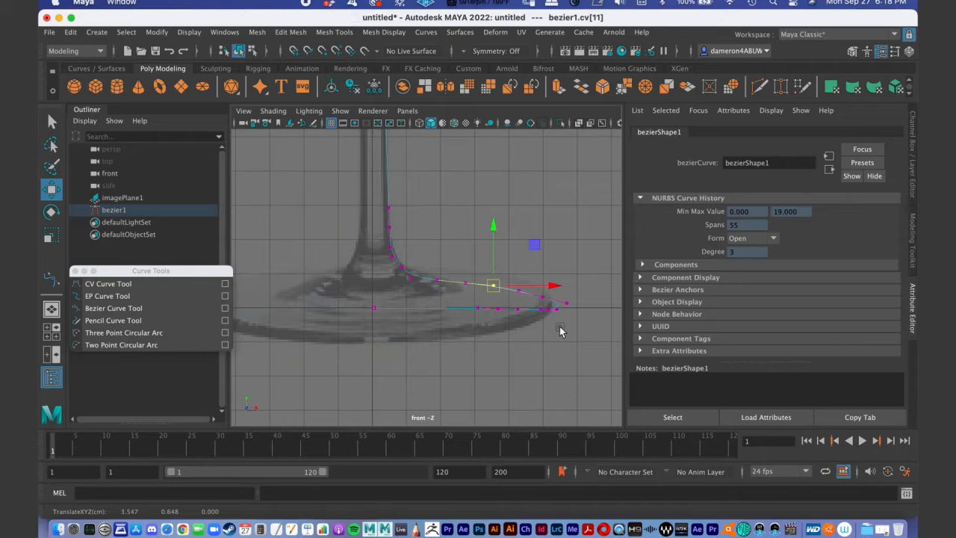
# - Return to the Select tool and switch the Bezier curve to object mode in the perspective view
pyautogui.keyDown('alt'); pyautogui.moveTo(468, 296); pyautogui.dragTo(460, 132, button='right'); pyautogui.keyUp('alt')
pyautogui.keyDown('alt'); pyautogui.moveTo(448, 234); pyautogui.dragTo(436, 323, button='middle'); pyautogui.keyUp('alt')
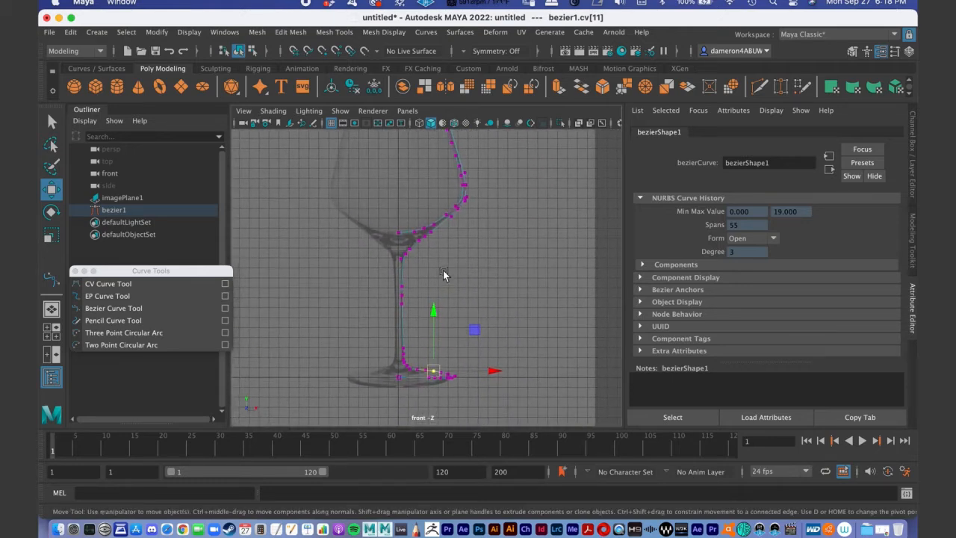
pyautogui.press('q')
pyautogui.rightClick(436, 231)
pyautogui.press('space')
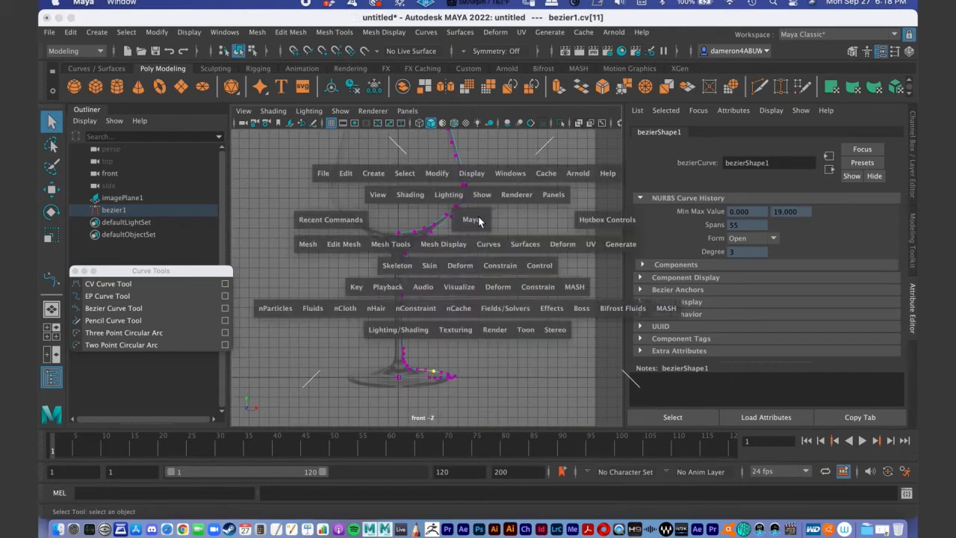
pyautogui.keyDown('alt'); pyautogui.moveTo(540, 321); pyautogui.dragTo(480, 256); pyautogui.keyUp('alt')
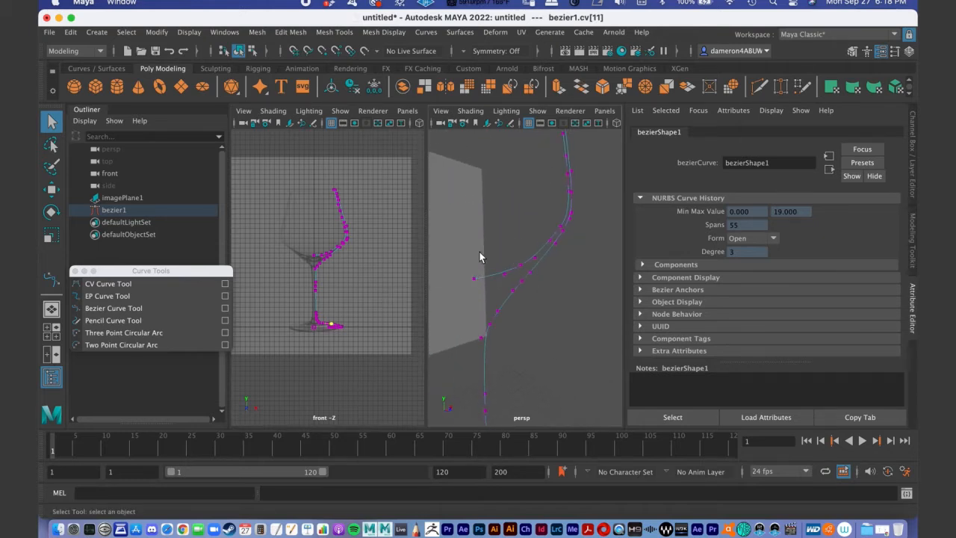
pyautogui.rightClick(332, 256)
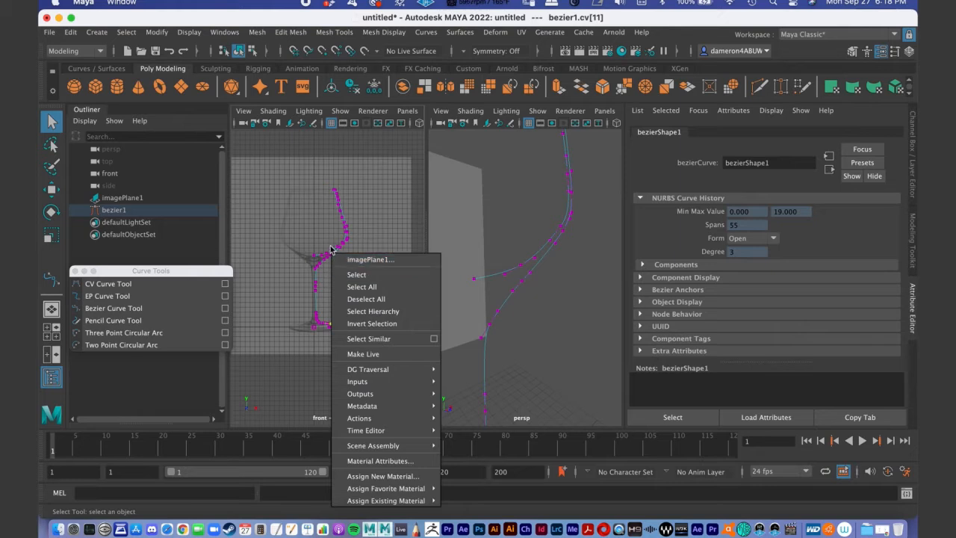
pyautogui.click(382, 243)
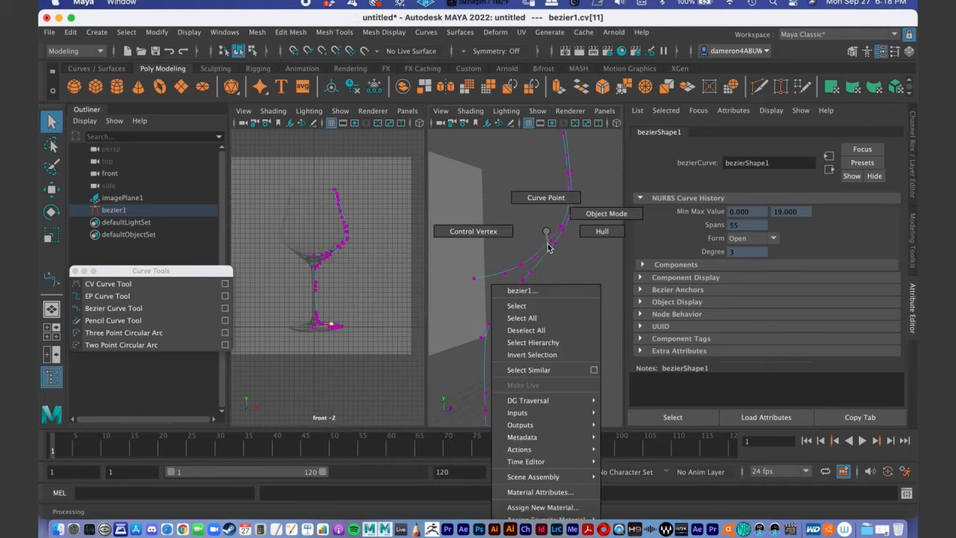
pyautogui.moveTo(547, 244); pyautogui.dragTo(605, 217, button='right')
# - Check the adjusted curve over the whole glass and display its control vertices again
pyautogui.keyDown('alt'); pyautogui.moveTo(561, 269); pyautogui.dragTo(444, 286); pyautogui.keyUp('alt')
pyautogui.press('space')
pyautogui.keyDown('alt'); pyautogui.moveTo(470, 280); pyautogui.dragTo(520, 321, button='middle'); pyautogui.keyUp('alt')
pyautogui.keyDown('alt'); pyautogui.moveTo(473, 299); pyautogui.dragTo(469, 267, button='right'); pyautogui.keyUp('alt')
pyautogui.keyDown('alt'); pyautogui.moveTo(469, 268); pyautogui.dragTo(486, 233, button='middle'); pyautogui.keyUp('alt')
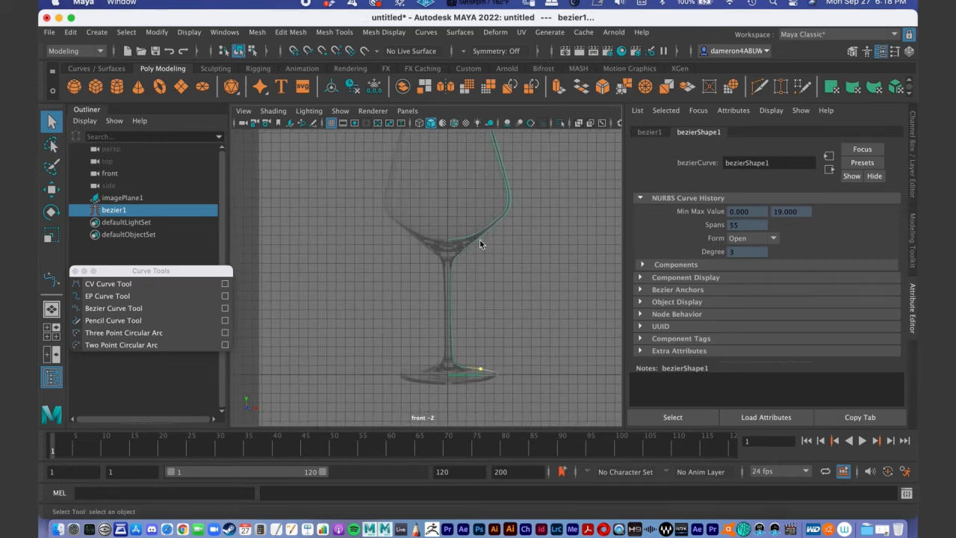
pyautogui.press('space')
pyautogui.rightClick(527, 262)
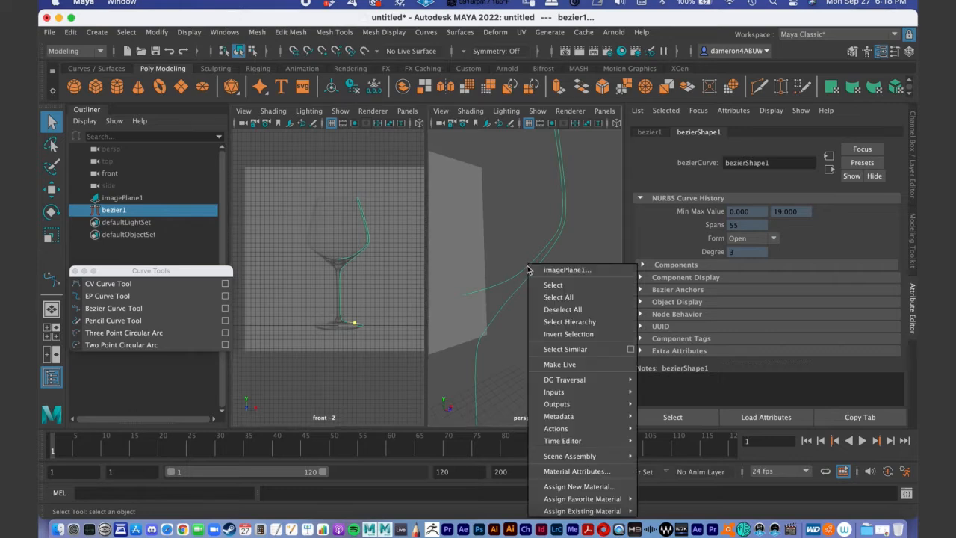
pyautogui.rightClick(533, 261)
pyautogui.click(539, 263)
pyautogui.rightClick(544, 249)
pyautogui.keyDown('alt'); pyautogui.moveTo(538, 232); pyautogui.dragTo(470, 230, button='right'); pyautogui.keyUp('alt')
pyautogui.keyDown('alt'); pyautogui.moveTo(460, 262); pyautogui.dragTo(443, 239); pyautogui.keyUp('alt')
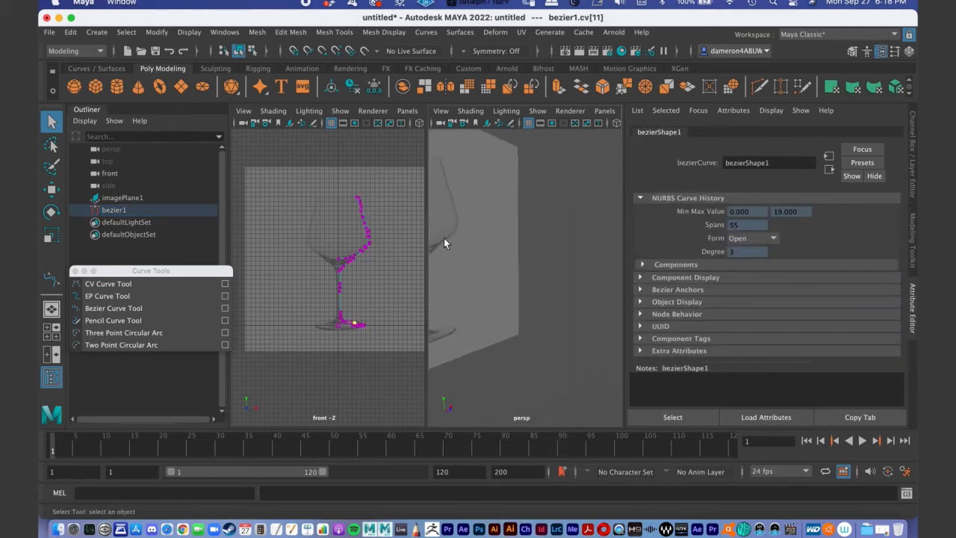
# - Select the curve's two end vertices on the central axis, at the bowl's inner bottom and under the foot
pyautogui.press('space')
pyautogui.keyDown('alt'); pyautogui.moveTo(437, 239); pyautogui.dragTo(663, 315, button='right'); pyautogui.keyUp('alt')
pyautogui.keyDown('alt'); pyautogui.moveTo(456, 239); pyautogui.dragTo(401, 254, button='middle'); pyautogui.keyUp('alt')
pyautogui.moveTo(437, 210); pyautogui.dragTo(451, 232)
pyautogui.keyDown('alt'); pyautogui.moveTo(443, 274); pyautogui.dragTo(417, 179, button='middle'); pyautogui.keyUp('alt')
pyautogui.keyDown('alt'); pyautogui.moveTo(463, 299); pyautogui.dragTo(414, 256, button='right'); pyautogui.keyUp('alt')
pyautogui.keyDown('alt'); pyautogui.moveTo(422, 293); pyautogui.dragTo(429, 233, button='middle'); pyautogui.keyUp('alt')
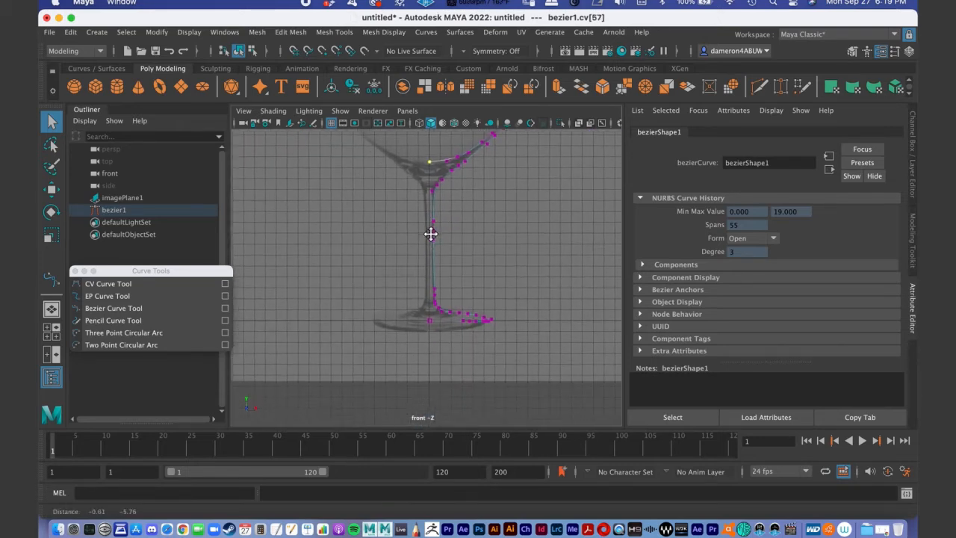
pyautogui.keyDown('alt'); pyautogui.moveTo(440, 246); pyautogui.dragTo(499, 288, button='right'); pyautogui.keyUp('alt')
pyautogui.keyDown('shift'); pyautogui.moveTo(418, 320); pyautogui.dragTo(436, 339); pyautogui.keyUp('shift')
pyautogui.keyDown('alt'); pyautogui.moveTo(451, 251); pyautogui.dragTo(441, 310, button='middle'); pyautogui.keyUp('alt')
pyautogui.keyDown('alt'); pyautogui.moveTo(443, 299); pyautogui.dragTo(467, 179, button='right'); pyautogui.keyUp('alt')
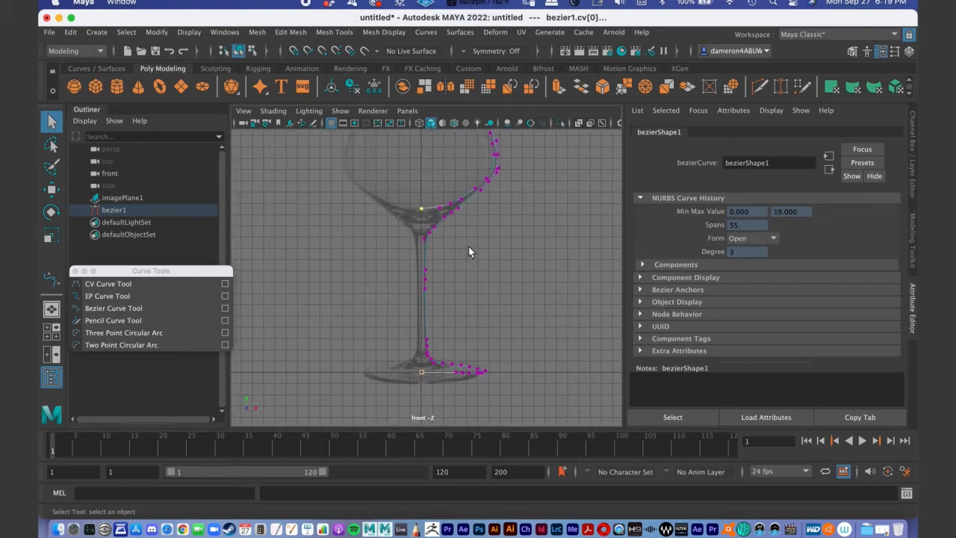
pyautogui.keyDown('alt'); pyautogui.moveTo(463, 248); pyautogui.dragTo(455, 277, button='middle'); pyautogui.keyUp('alt')
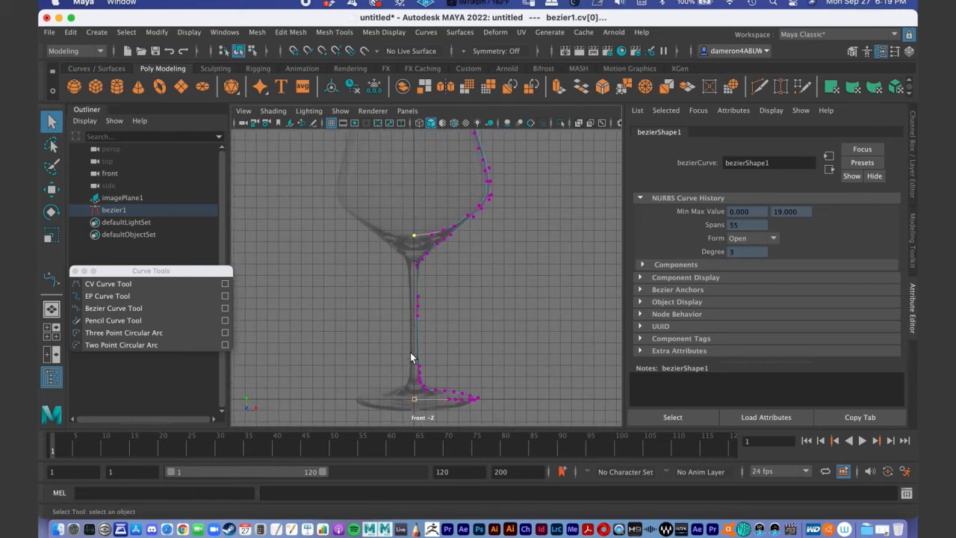
pyautogui.keyDown('alt'); pyautogui.moveTo(429, 265); pyautogui.dragTo(427, 269, button='middle'); pyautogui.keyUp('alt')
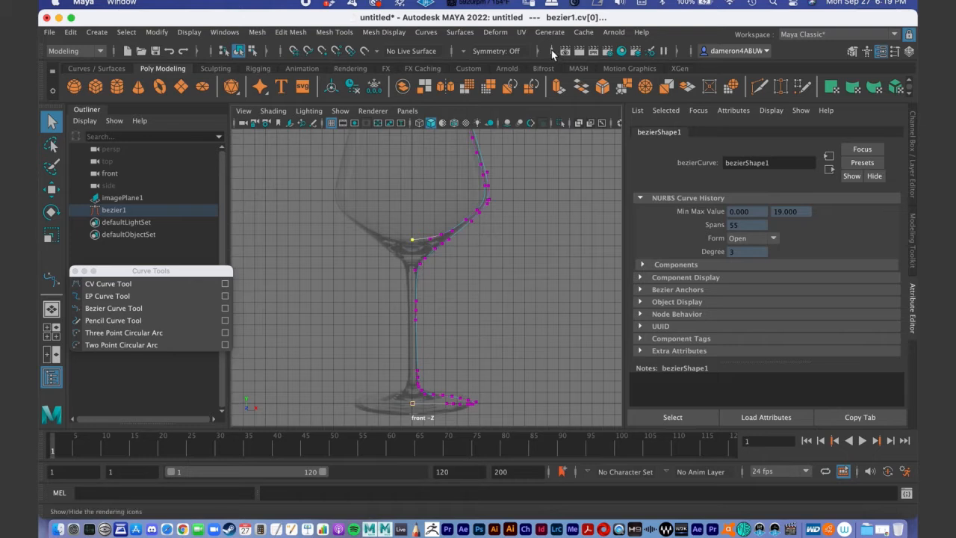
# - Collapse and restore the status line's rendering icons, and reveal its X, Y, Z coordinate input fields
pyautogui.click(553, 51)
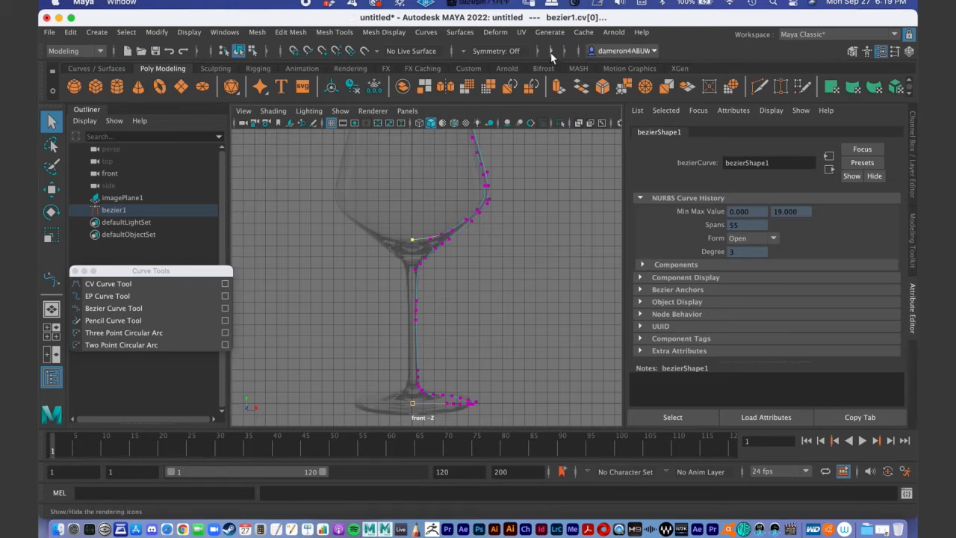
pyautogui.click(552, 52)
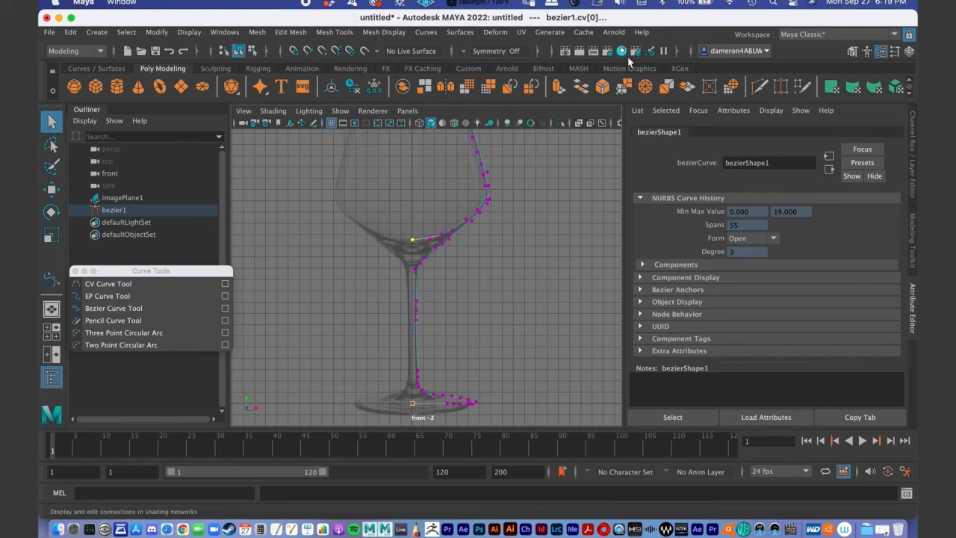
pyautogui.click(676, 51)
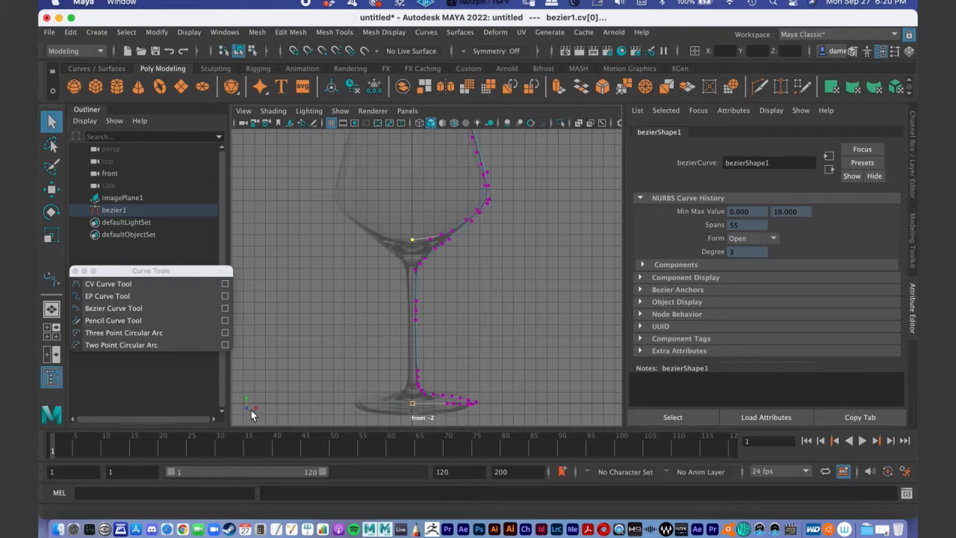
# - Move the curve's end vertex at the bowl's inner bottom away from the central axis to about X -9.874, Y 16.932
pyautogui.click(724, 50)
pyautogui.click(419, 247)
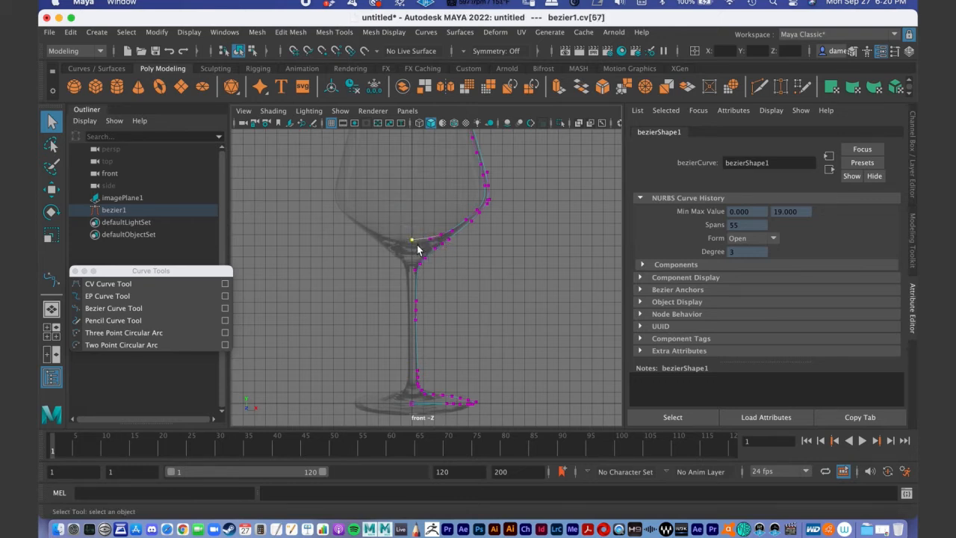
pyautogui.press('w')
pyautogui.moveTo(413, 241); pyautogui.dragTo(300, 213)
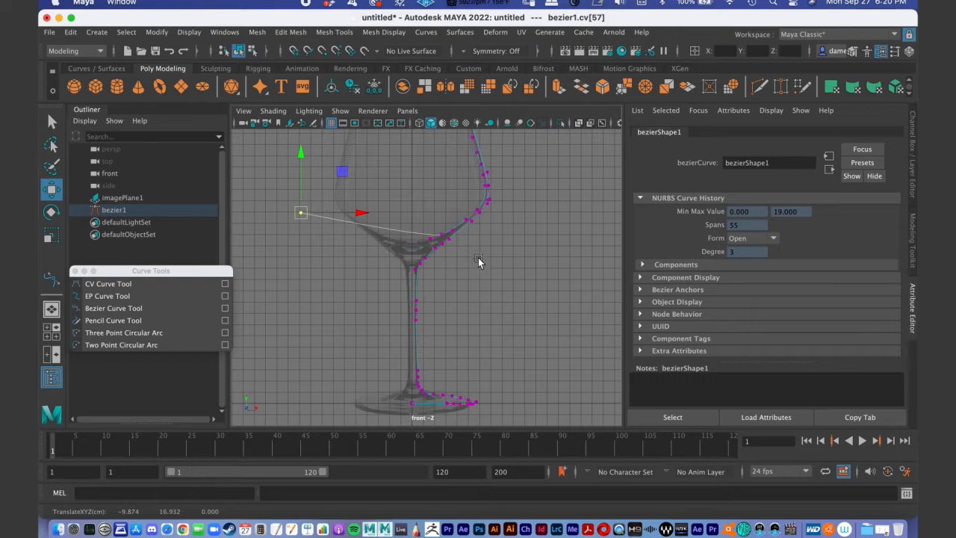
# - Try setting X to 0 for the curve's end vertices at the bowl and foot, and undo the attempt
pyautogui.press('q')
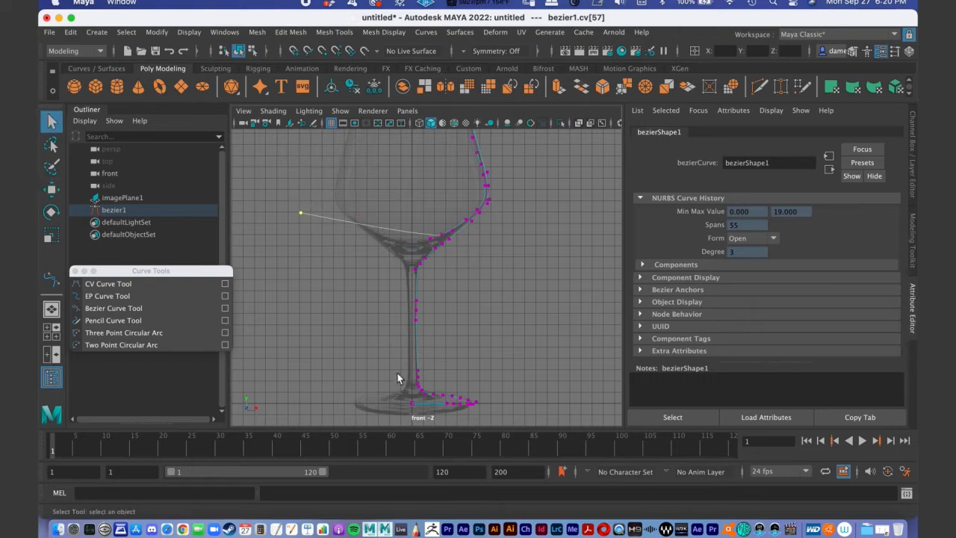
pyautogui.moveTo(402, 396); pyautogui.dragTo(420, 416)
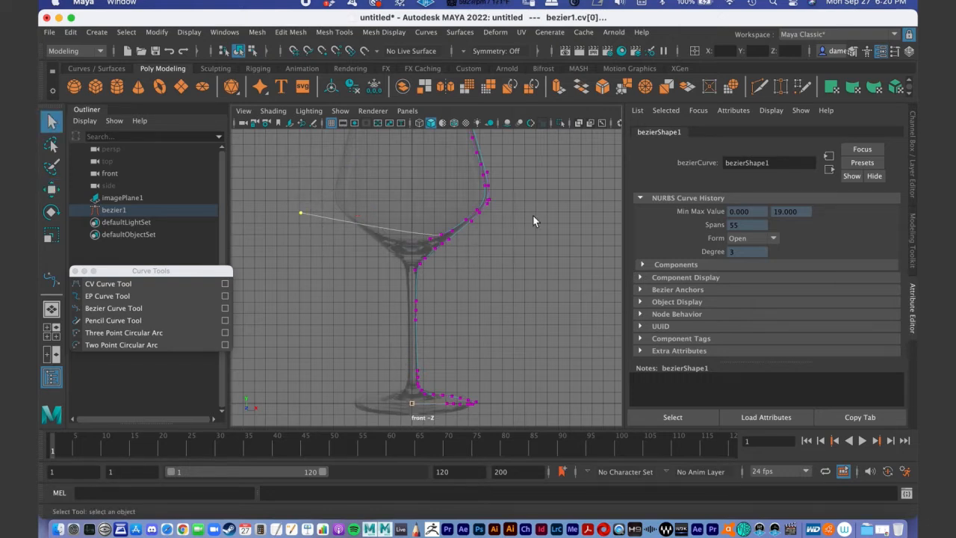
pyautogui.click(724, 50)
pyautogui.write('0')
pyautogui.press('Return')
pyautogui.press('z')
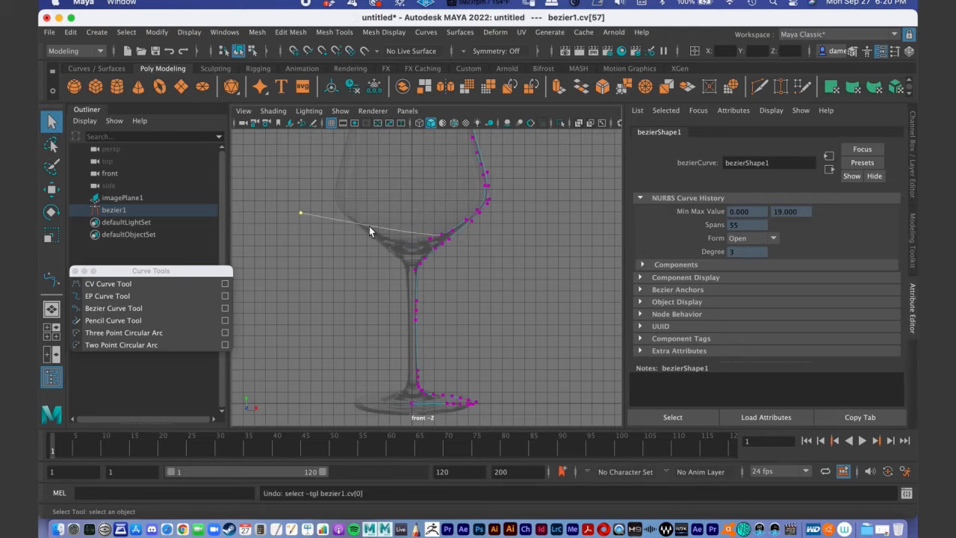
# - Move the bowl's end vertex back close to the central axis and add the foot's end vertex to the selection
pyautogui.press('w')
pyautogui.moveTo(302, 213); pyautogui.dragTo(418, 235)
pyautogui.keyDown('alt'); pyautogui.moveTo(415, 231); pyautogui.dragTo(418, 202, button='middle'); pyautogui.keyUp('alt')
pyautogui.keyDown('alt'); pyautogui.moveTo(389, 220); pyautogui.dragTo(461, 316, button='right'); pyautogui.keyUp('alt')
pyautogui.keyDown('shift'); pyautogui.moveTo(400, 408); pyautogui.dragTo(415, 419); pyautogui.keyUp('shift')
pyautogui.keyDown('alt'); pyautogui.moveTo(424, 218); pyautogui.dragTo(431, 277, button='middle'); pyautogui.keyUp('alt')
pyautogui.keyDown('alt'); pyautogui.moveTo(408, 275); pyautogui.dragTo(620, 280, button='right'); pyautogui.keyUp('alt')
pyautogui.keyDown('alt'); pyautogui.moveTo(436, 203); pyautogui.dragTo(461, 303, button='middle'); pyautogui.keyUp('alt')
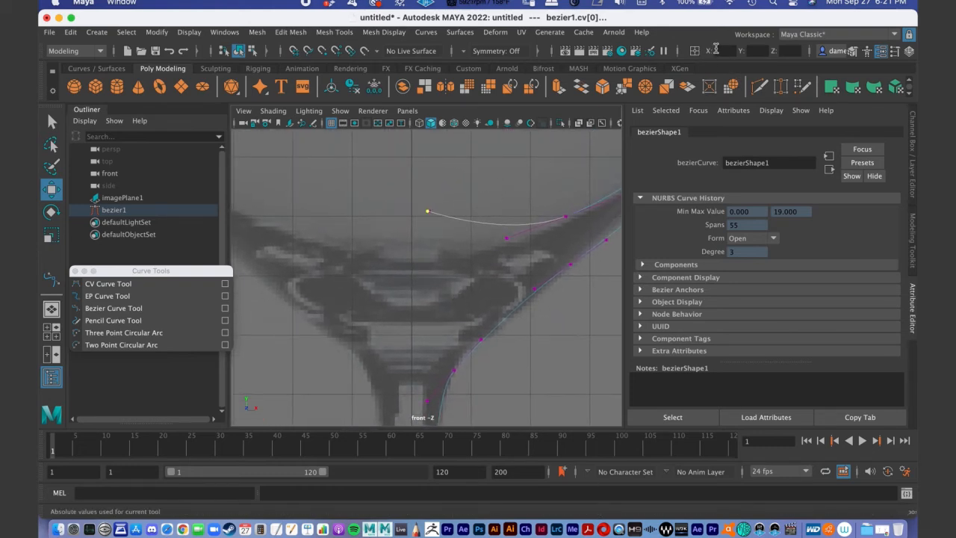
# - Set the absolute X coordinate of the two selected end vertices to 0
pyautogui.click(675, 51)
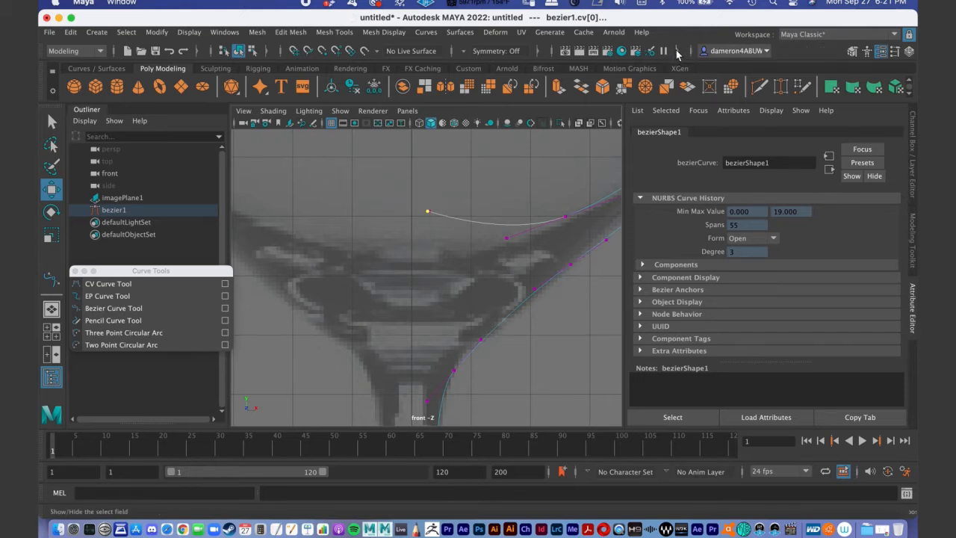
pyautogui.click(676, 51)
pyautogui.write('0')
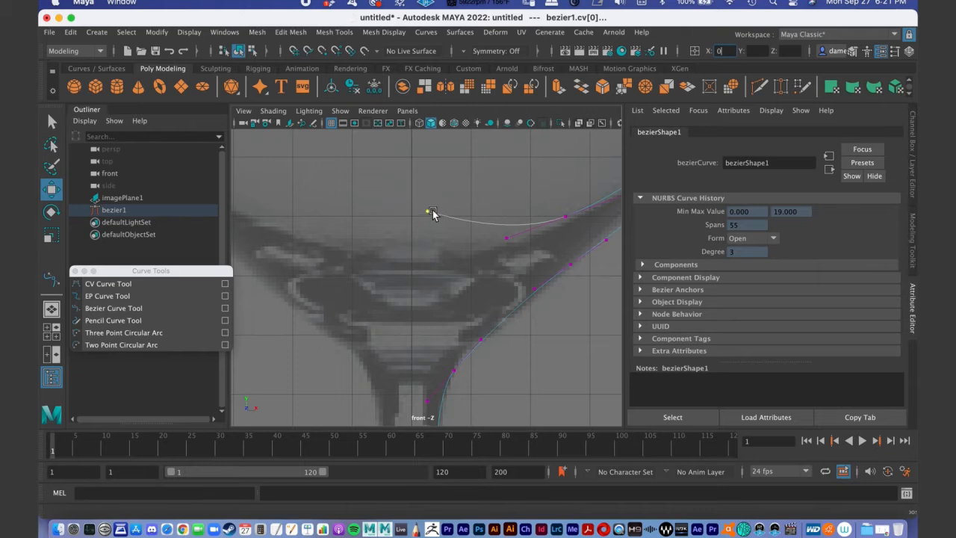
pyautogui.press('Return')
# - Lower the bowl's inner end vertex along the central axis to about Y 14.573 so the curve's end flattens out
pyautogui.click(411, 211)
pyautogui.moveTo(411, 151); pyautogui.dragTo(412, 177)
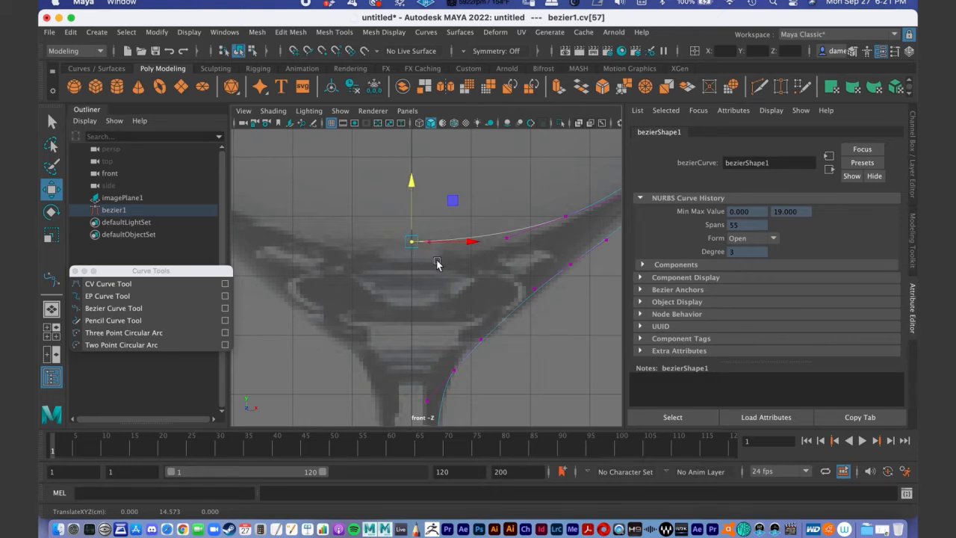
pyautogui.scroll(-6, 434, 256)
pyautogui.scroll(-3, 472, 248)
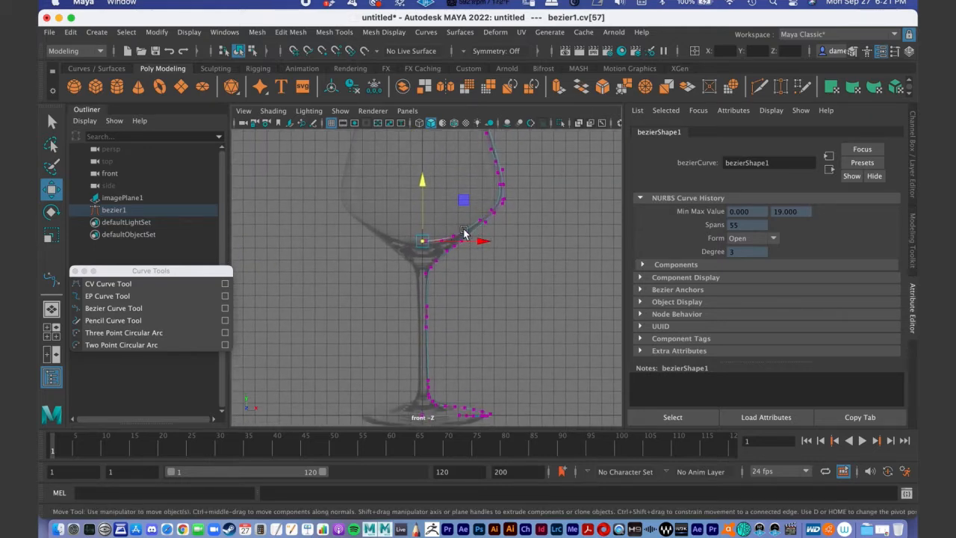
# - Return to the Select tool and put the Bezier curve in object mode in the perspective view
pyautogui.rightClick(480, 228)
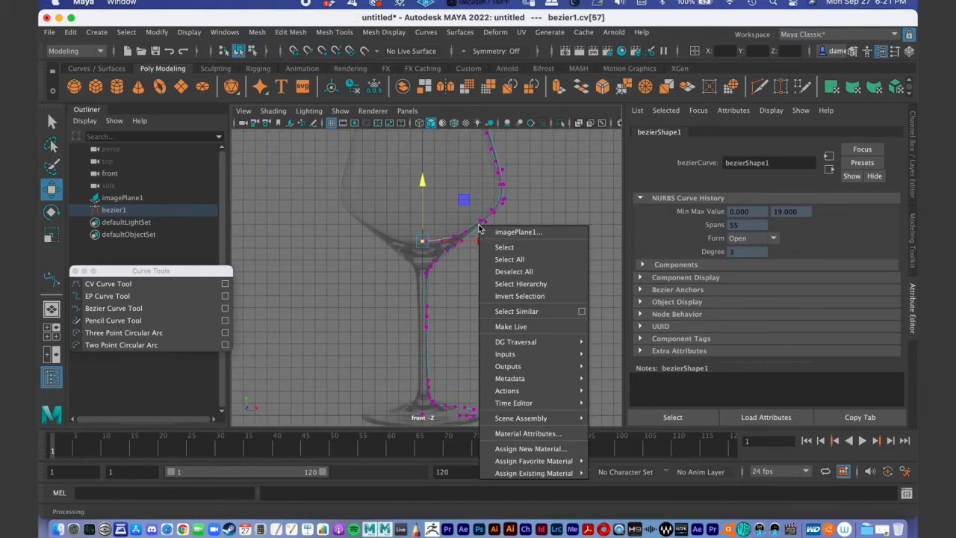
pyautogui.click(461, 292)
pyautogui.keyDown('alt'); pyautogui.moveTo(461, 255); pyautogui.dragTo(479, 207, button='middle'); pyautogui.keyUp('alt')
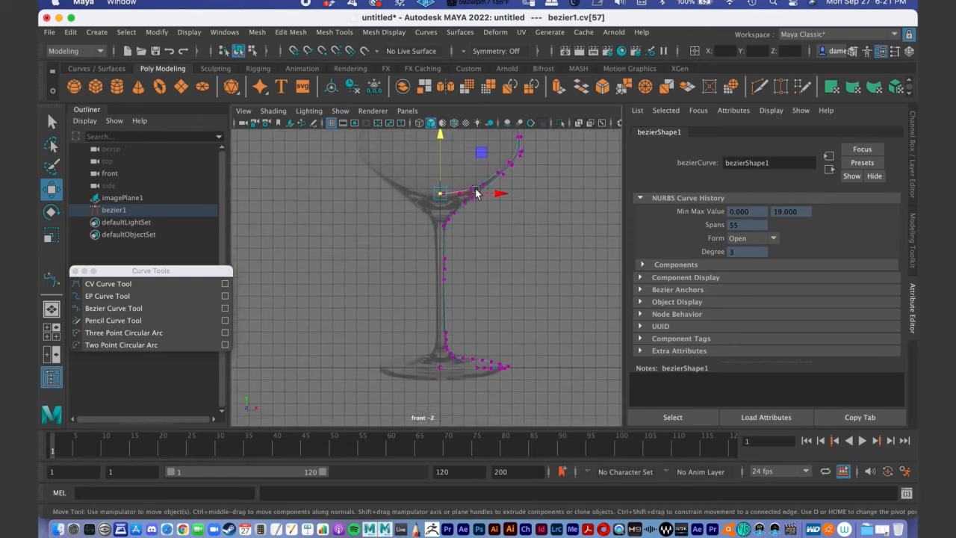
pyautogui.press('space')
pyautogui.keyDown('alt'); pyautogui.moveTo(538, 242); pyautogui.dragTo(518, 231); pyautogui.keyUp('alt')
pyautogui.press('space')
pyautogui.keyDown('alt'); pyautogui.moveTo(448, 265); pyautogui.dragTo(518, 277); pyautogui.keyUp('alt')
pyautogui.press('q')
pyautogui.rightClick(510, 277)
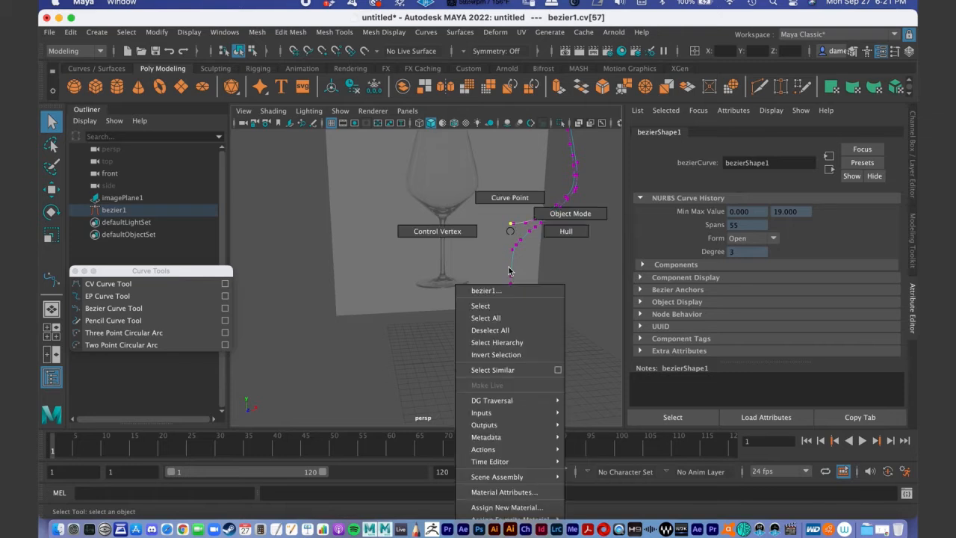
pyautogui.click(570, 214)
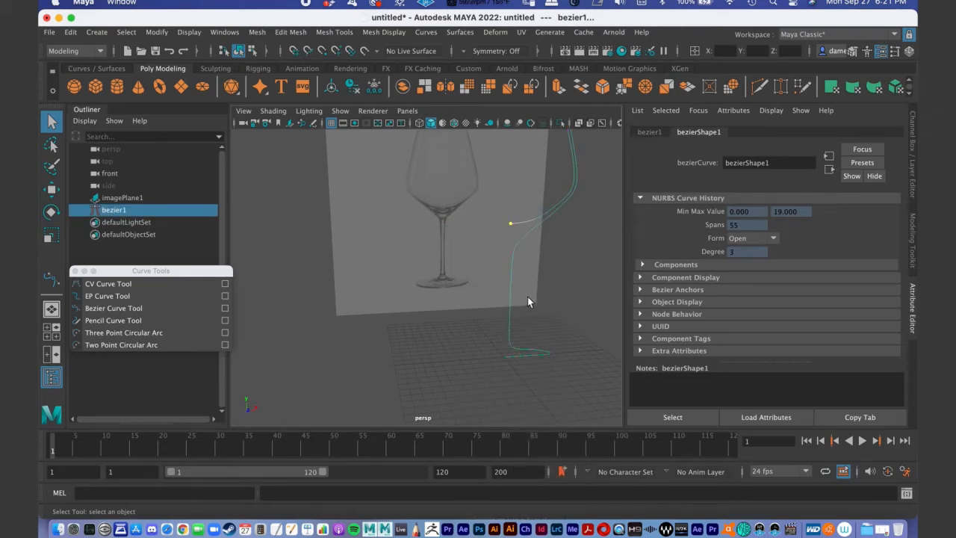
# - Check the profile curve against the grid centre from above and the side, and leave only the whole curve selected
pyautogui.keyDown('alt'); pyautogui.moveTo(562, 300); pyautogui.dragTo(462, 267); pyautogui.keyUp('alt')
pyautogui.keyDown('alt'); pyautogui.moveTo(463, 305); pyautogui.dragTo(479, 326); pyautogui.keyUp('alt')
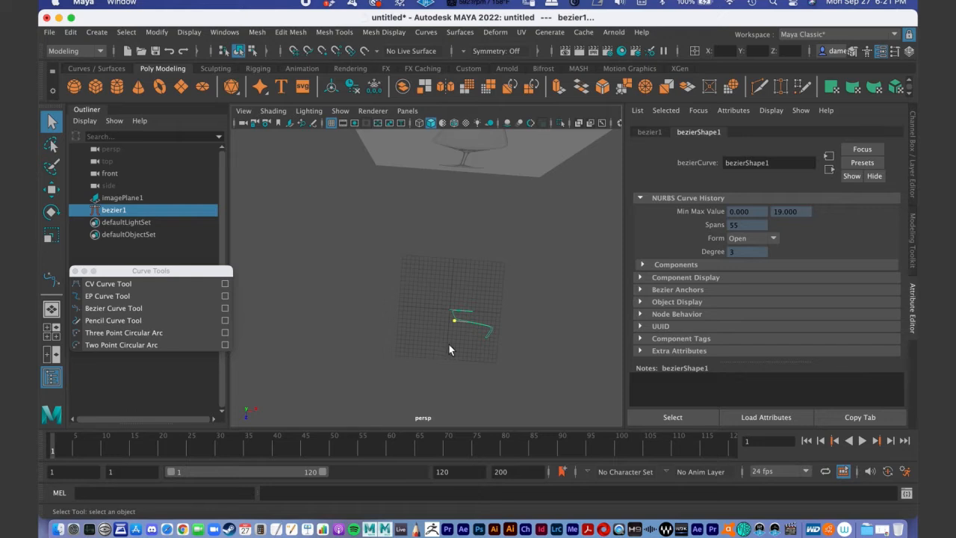
pyautogui.keyDown('alt'); pyautogui.moveTo(494, 193); pyautogui.dragTo(482, 211); pyautogui.keyUp('alt')
pyautogui.keyDown('alt'); pyautogui.moveTo(462, 243); pyautogui.dragTo(503, 210); pyautogui.keyUp('alt')
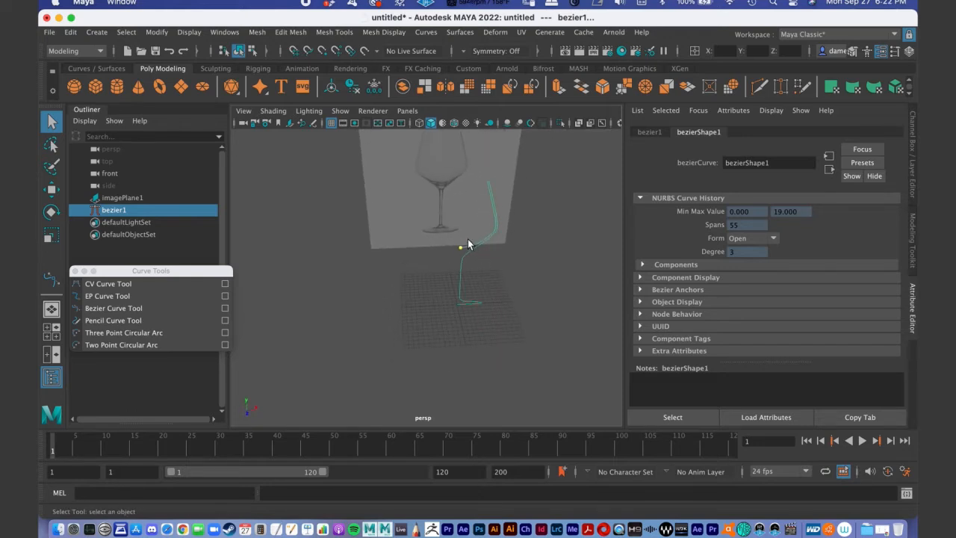
pyautogui.keyDown('alt'); pyautogui.moveTo(461, 233); pyautogui.dragTo(503, 192); pyautogui.keyUp('alt')
pyautogui.click(461, 297)
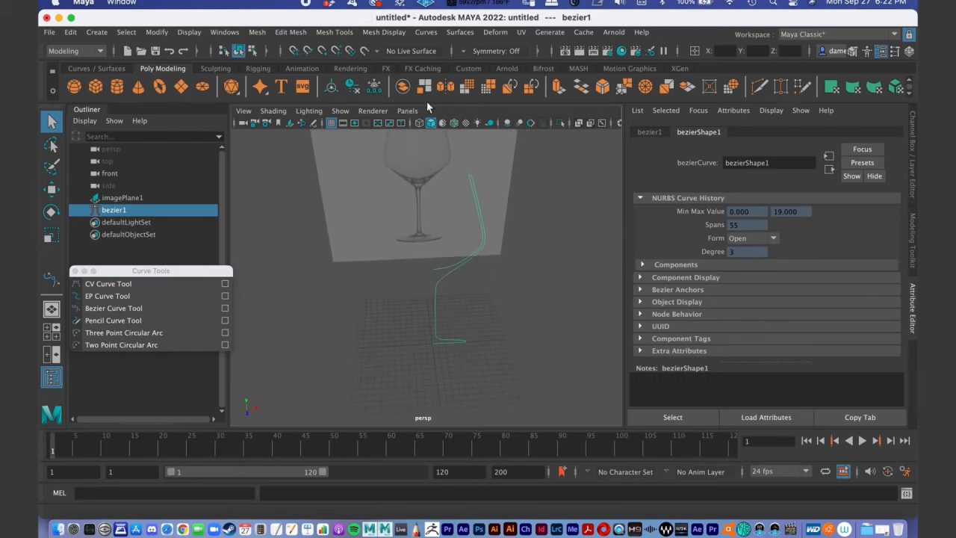
# - Open the Revolve options for the selected curve and place the dialog clear of the model
pyautogui.click(460, 32)
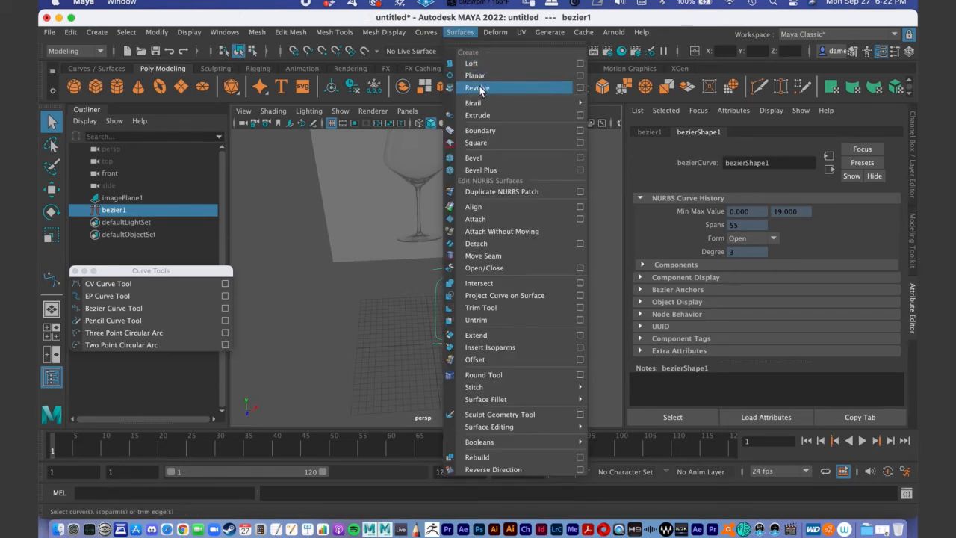
pyautogui.click(580, 88)
pyautogui.moveTo(403, 188); pyautogui.dragTo(672, 65)
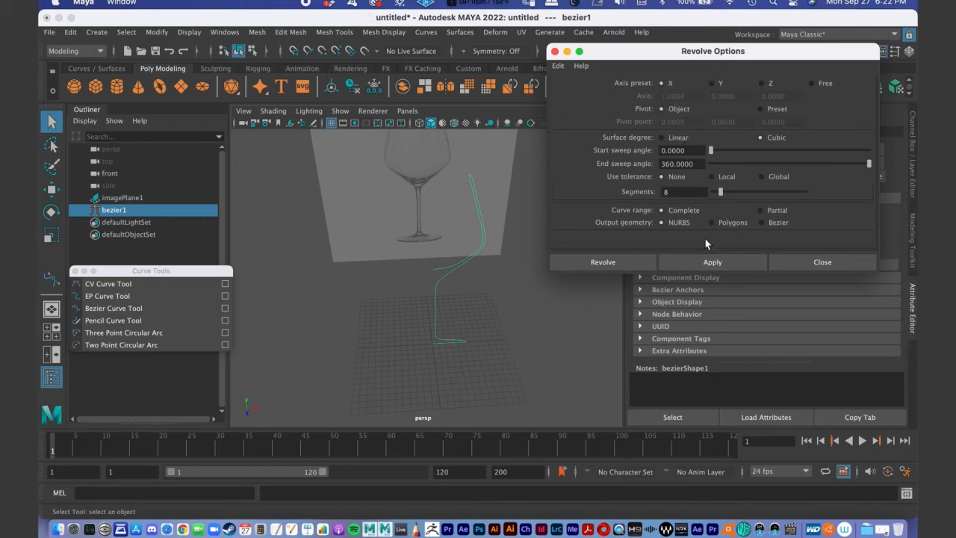
# - Try revolving the curve 360 degrees around the X axis with 8 segments as NURBS, and undo that revolve
pyautogui.click(702, 263)
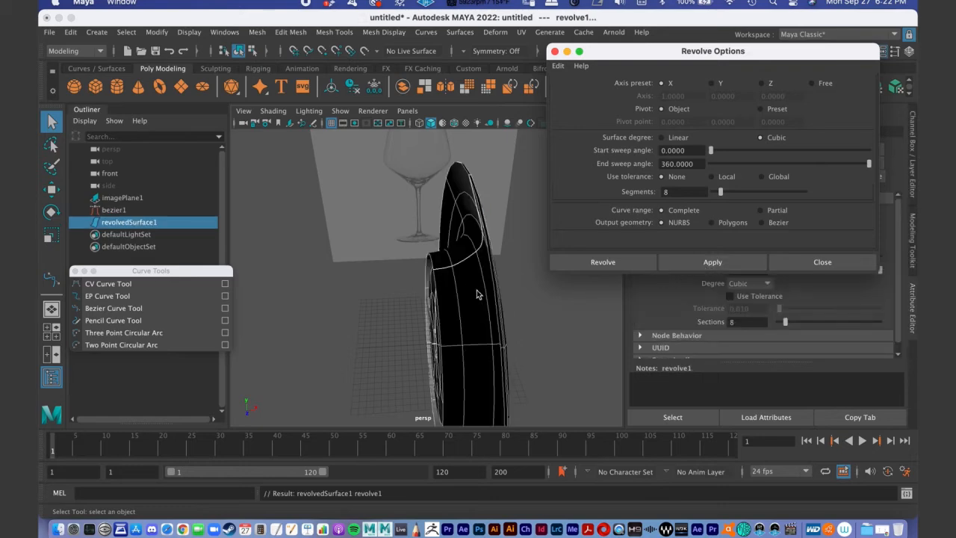
pyautogui.keyDown('alt'); pyautogui.moveTo(491, 300); pyautogui.dragTo(428, 290); pyautogui.keyUp('alt')
pyautogui.keyDown('alt'); pyautogui.moveTo(429, 290); pyautogui.dragTo(443, 229, button='middle'); pyautogui.keyUp('alt')
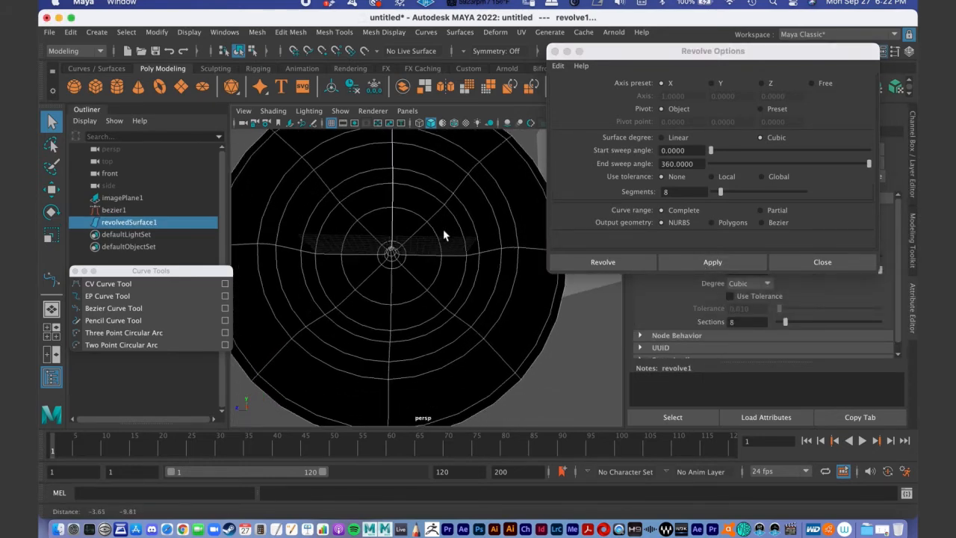
pyautogui.keyDown('alt'); pyautogui.moveTo(443, 229); pyautogui.dragTo(406, 186, button='right'); pyautogui.keyUp('alt')
pyautogui.keyDown('alt'); pyautogui.moveTo(406, 185); pyautogui.dragTo(426, 251); pyautogui.keyUp('alt')
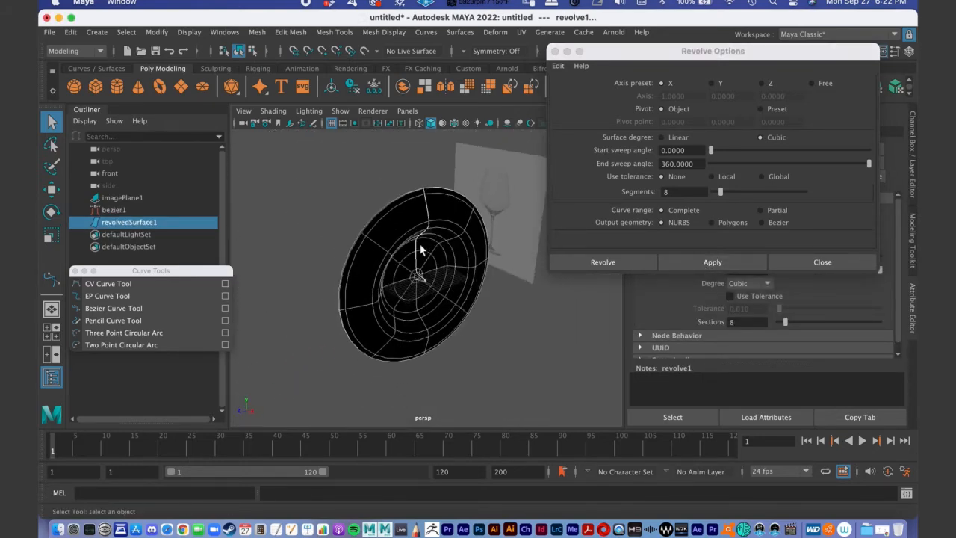
pyautogui.keyDown('alt'); pyautogui.moveTo(426, 252); pyautogui.dragTo(458, 282, button='right'); pyautogui.keyUp('alt')
pyautogui.keyDown('alt'); pyautogui.moveTo(456, 291); pyautogui.dragTo(427, 279); pyautogui.keyUp('alt')
pyautogui.keyDown('alt'); pyautogui.moveTo(452, 245); pyautogui.dragTo(433, 224, button='right'); pyautogui.keyUp('alt')
pyautogui.keyDown('alt'); pyautogui.moveTo(433, 224); pyautogui.dragTo(462, 259); pyautogui.keyUp('alt')
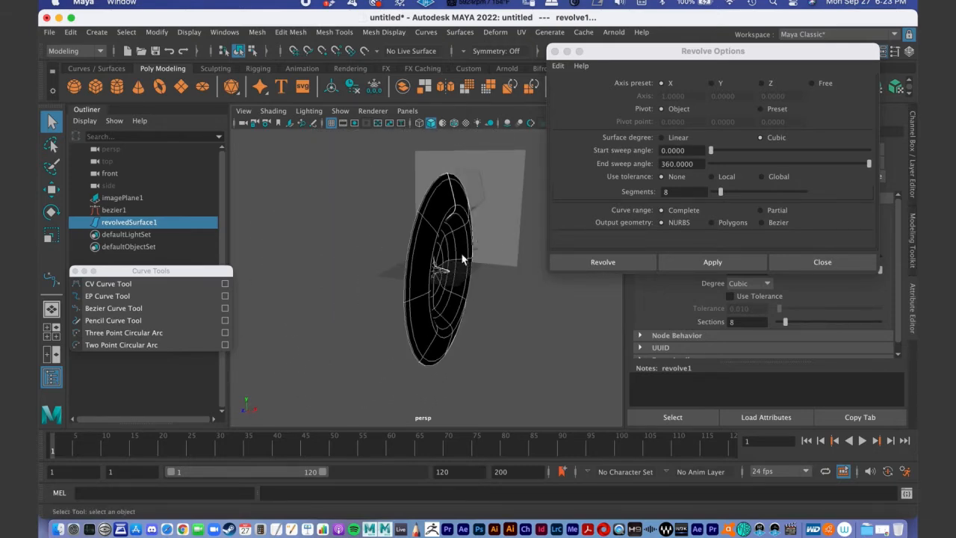
pyautogui.click(71, 32)
pyautogui.click(84, 57)
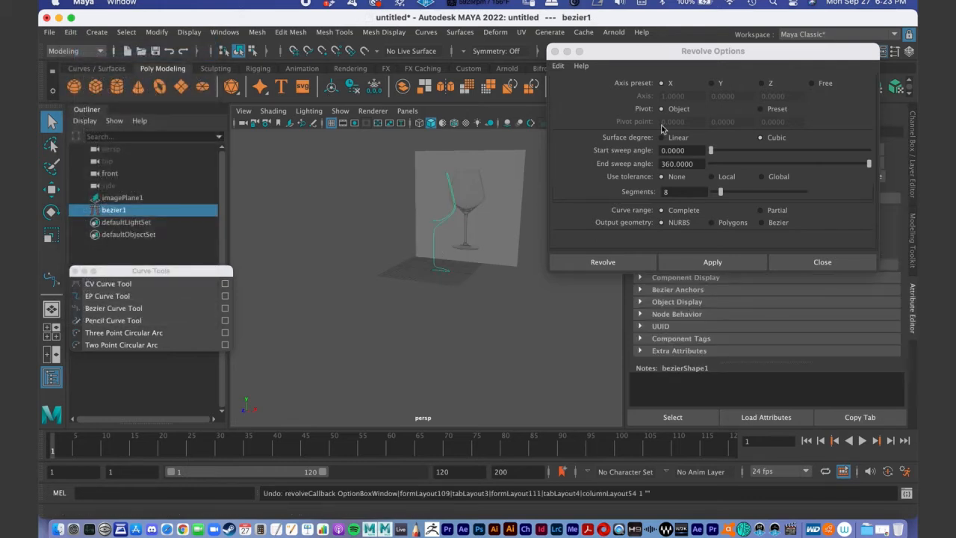
# - Revolve the curve 360 degrees around the Y axis with 8 segments and NURBS output, and close the Revolve options
pyautogui.click(713, 84)
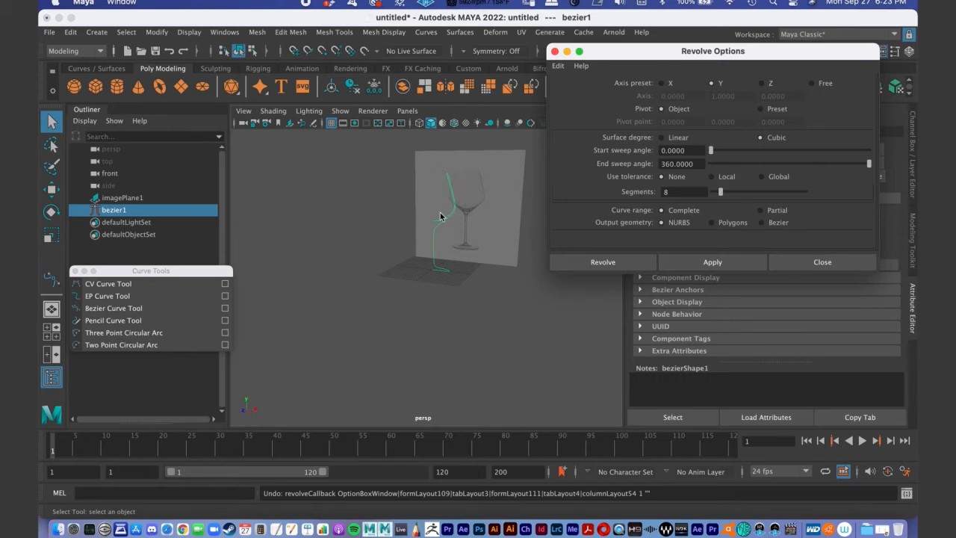
pyautogui.click(691, 258)
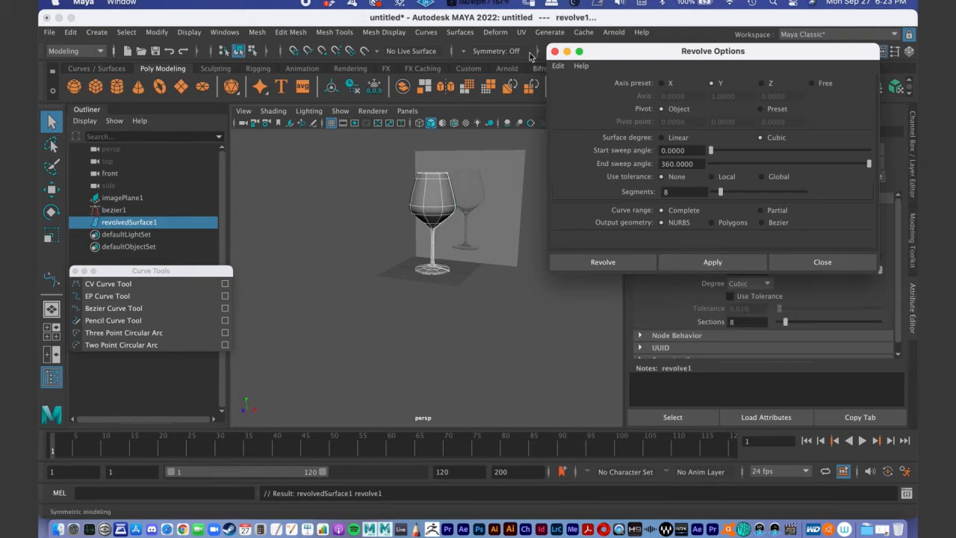
pyautogui.click(820, 263)
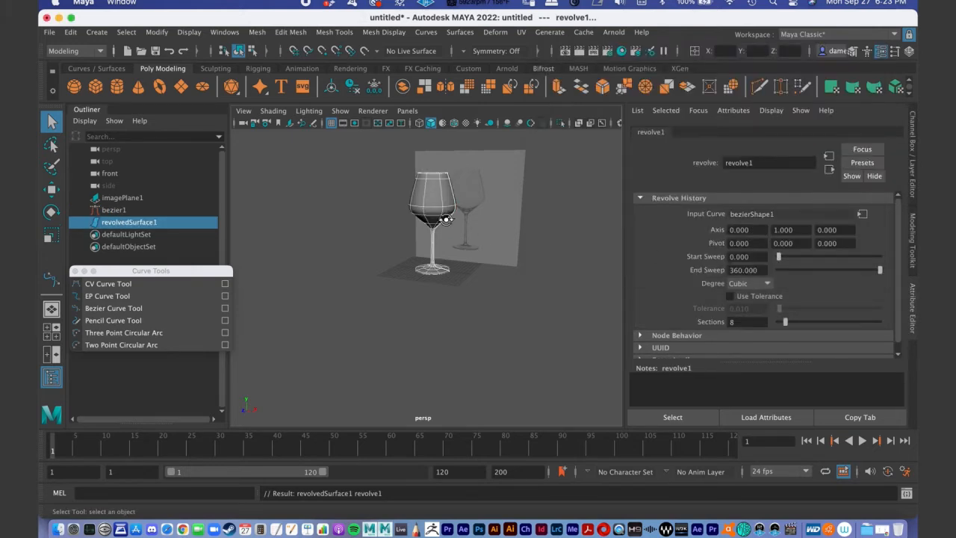
# - Examine the revolved glass's bowl, rim, stem and foot in the perspective view and beside the front view
pyautogui.keyDown('alt'); pyautogui.moveTo(446, 218); pyautogui.dragTo(447, 229); pyautogui.keyUp('alt')
pyautogui.keyDown('alt'); pyautogui.moveTo(447, 229); pyautogui.dragTo(507, 244, button='right'); pyautogui.keyUp('alt')
pyautogui.keyDown('alt'); pyautogui.moveTo(507, 240); pyautogui.dragTo(456, 297, button='middle'); pyautogui.keyUp('alt')
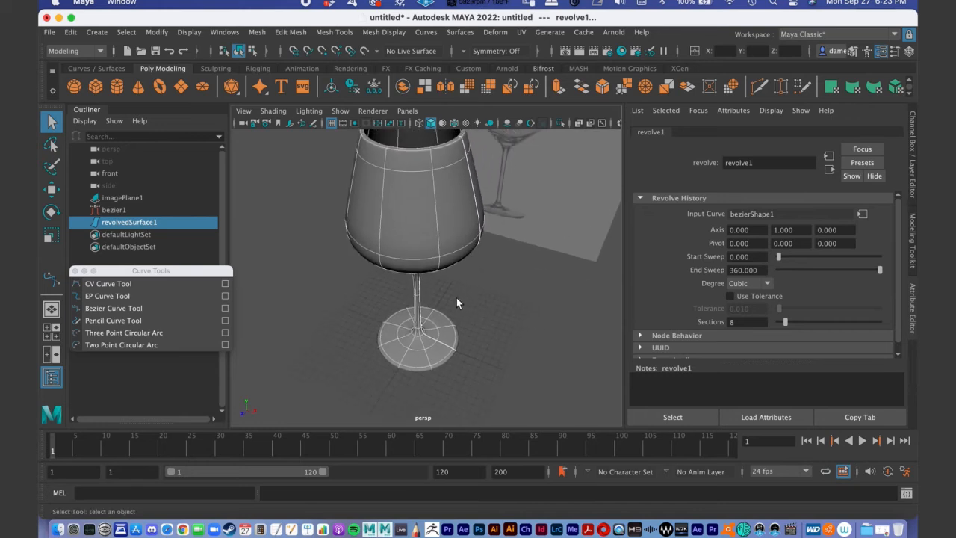
pyautogui.keyDown('alt'); pyautogui.moveTo(456, 297); pyautogui.dragTo(484, 250, button='right'); pyautogui.keyUp('alt')
pyautogui.press('space')
pyautogui.keyDown('alt'); pyautogui.moveTo(534, 293); pyautogui.dragTo(523, 258); pyautogui.keyUp('alt')
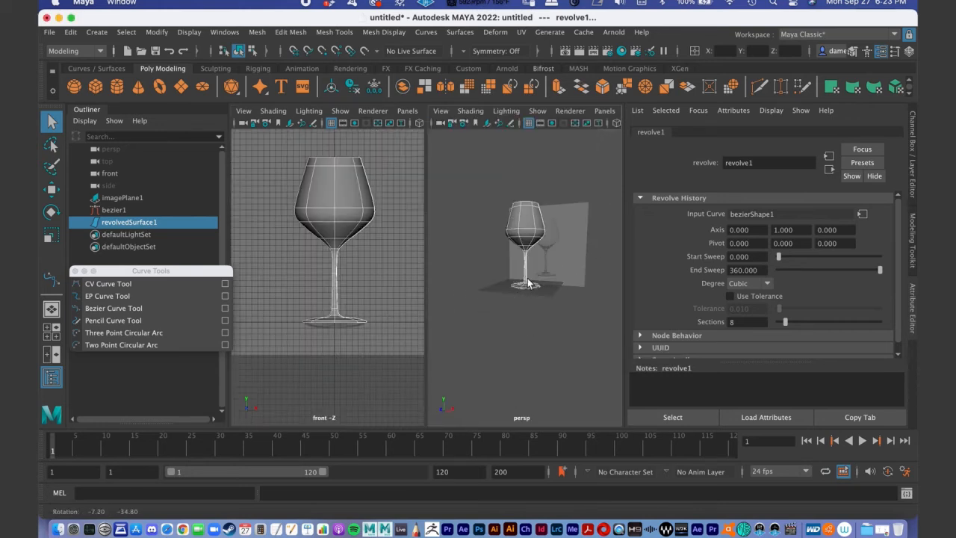
pyautogui.keyDown('alt'); pyautogui.moveTo(523, 257); pyautogui.dragTo(508, 273, button='middle'); pyautogui.keyUp('alt')
pyautogui.keyDown('alt'); pyautogui.moveTo(508, 273); pyautogui.dragTo(505, 264); pyautogui.keyUp('alt')
pyautogui.keyDown('alt'); pyautogui.moveTo(506, 264); pyautogui.dragTo(537, 288, button='right'); pyautogui.keyUp('alt')
pyautogui.keyDown('alt'); pyautogui.moveTo(537, 288); pyautogui.dragTo(540, 269); pyautogui.keyUp('alt')
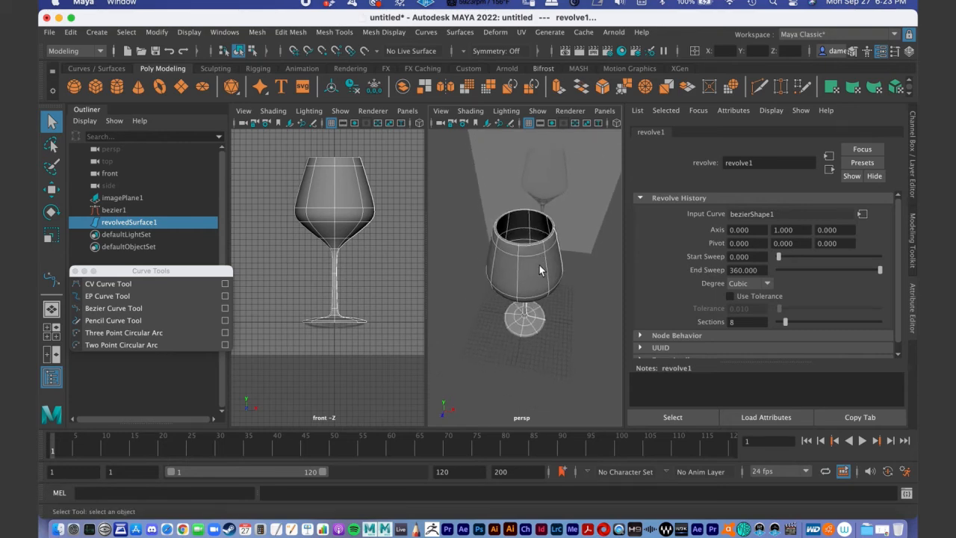
pyautogui.press('space')
pyautogui.keyDown('alt'); pyautogui.moveTo(488, 300); pyautogui.dragTo(442, 223); pyautogui.keyUp('alt')
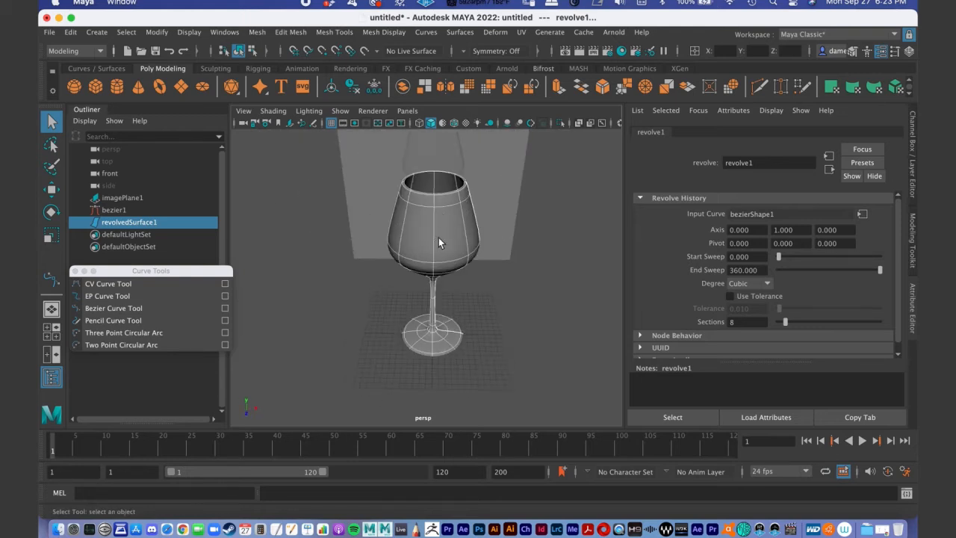
# - Display the revolved glass's control vertices to examine them around the surface, and return it to object mode
pyautogui.moveTo(436, 219); pyautogui.dragTo(370, 221, button='right')
pyautogui.keyDown('alt'); pyautogui.moveTo(480, 246); pyautogui.dragTo(446, 225); pyautogui.keyUp('alt')
pyautogui.keyDown('alt'); pyautogui.moveTo(351, 206); pyautogui.dragTo(460, 231, button='right'); pyautogui.keyUp('alt')
pyautogui.keyDown('alt'); pyautogui.moveTo(439, 230); pyautogui.dragTo(477, 264, button='middle'); pyautogui.keyUp('alt')
pyautogui.keyDown('alt'); pyautogui.moveTo(450, 262); pyautogui.dragTo(425, 186, button='right'); pyautogui.keyUp('alt')
pyautogui.keyDown('alt'); pyautogui.moveTo(453, 239); pyautogui.dragTo(475, 233); pyautogui.keyUp('alt')
pyautogui.rightClick(452, 211)
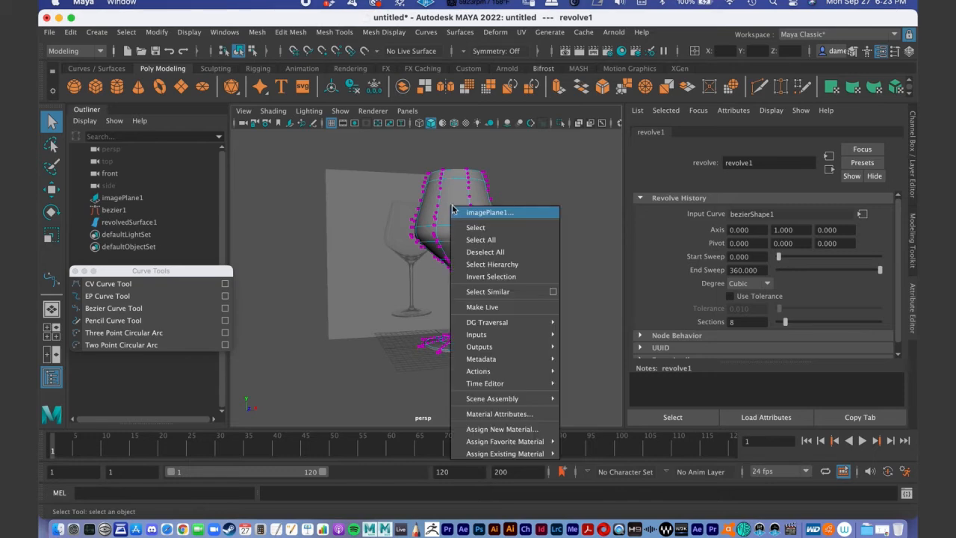
pyautogui.rightClick(469, 211)
pyautogui.rightClick(475, 211)
pyautogui.moveTo(461, 219); pyautogui.dragTo(516, 204, button='right')
pyautogui.keyDown('alt'); pyautogui.moveTo(525, 225); pyautogui.dragTo(447, 239); pyautogui.keyUp('alt')
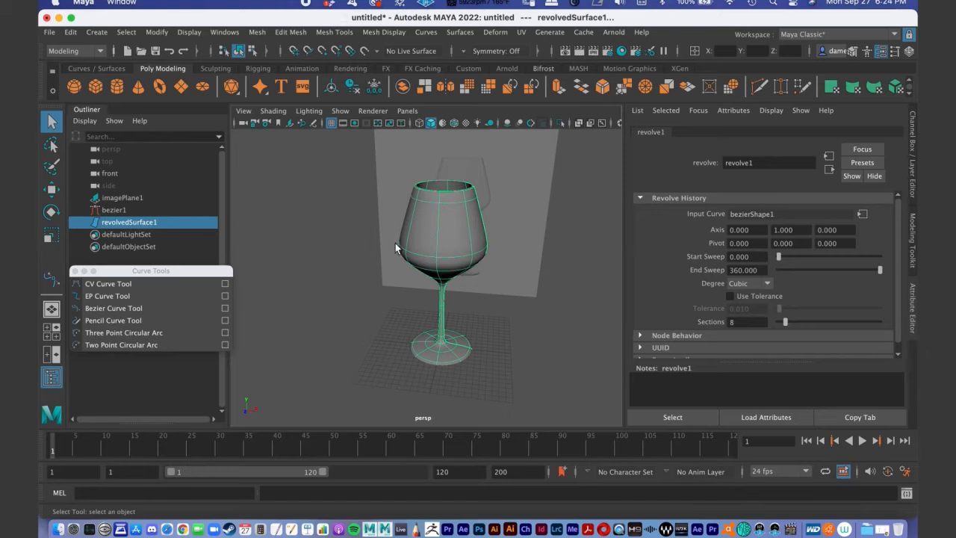
# - Close the floating Curve Tools window and select the original profile curve bezier1
pyautogui.click(74, 271)
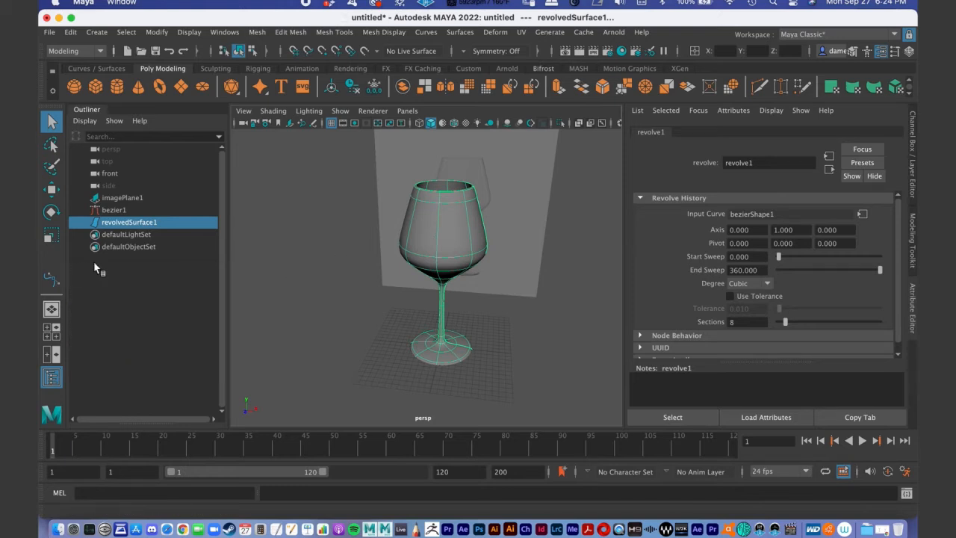
pyautogui.click(112, 209)
pyautogui.keyDown('alt'); pyautogui.moveTo(428, 246); pyautogui.dragTo(463, 239); pyautogui.keyUp('alt')
pyautogui.scroll(-4, 448, 210)
pyautogui.keyDown('alt'); pyautogui.moveTo(433, 184); pyautogui.dragTo(432, 274); pyautogui.keyUp('alt')
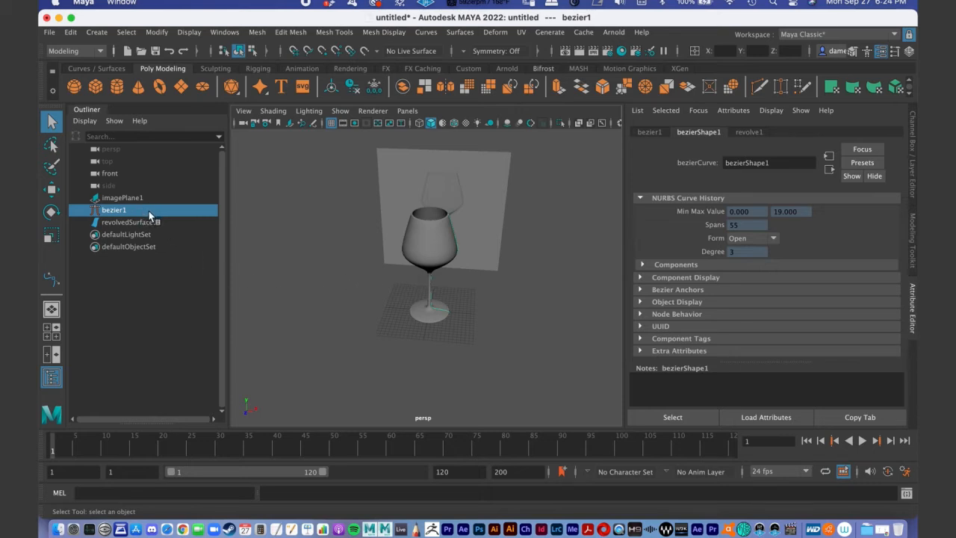
# - Try moving the profile curve bezier1 along X while it is still linked to the glass, and undo the move
pyautogui.press('w')
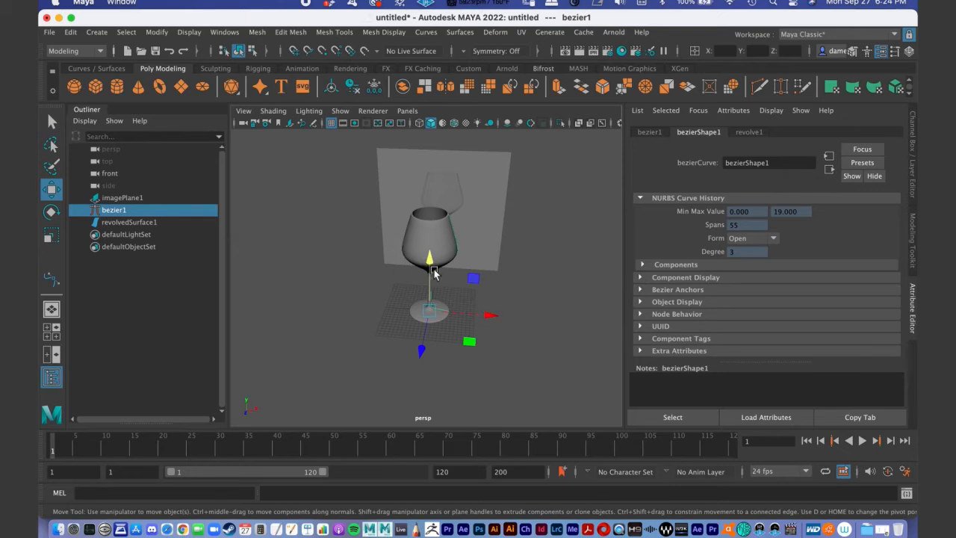
pyautogui.moveTo(489, 319); pyautogui.dragTo(540, 324)
pyautogui.press('super+z')
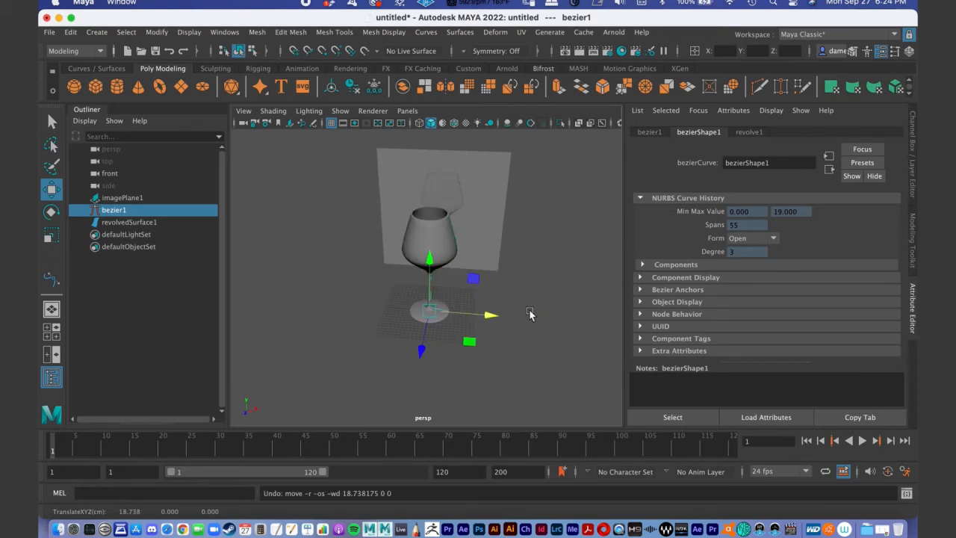
pyautogui.moveTo(458, 290)
pyautogui.keyDown('alt'); pyautogui.mouseDown(button='middle')
pyautogui.moveTo(473, 313)
pyautogui.moveTo(467, 301)
pyautogui.mouseUp(button='middle'); pyautogui.keyUp('alt')
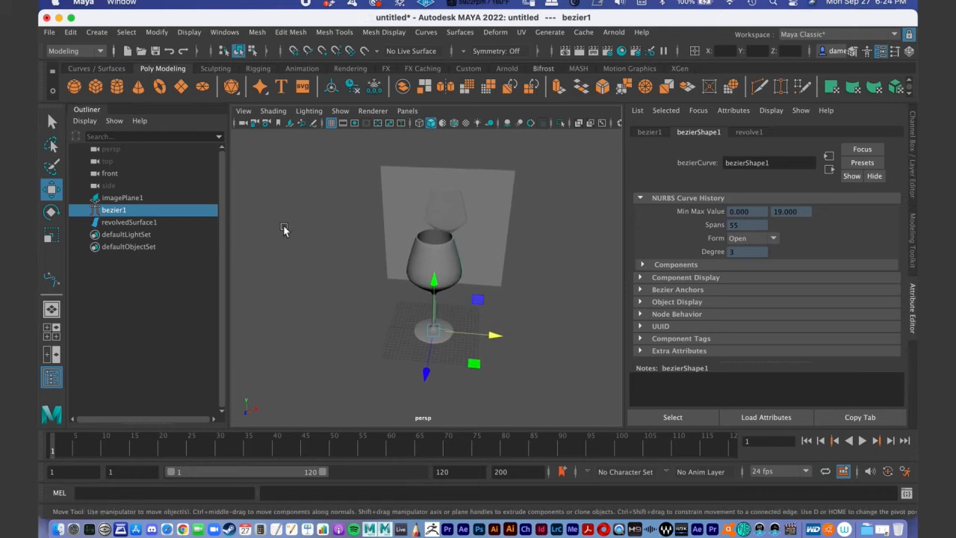
pyautogui.click(135, 199)
pyautogui.click(127, 209)
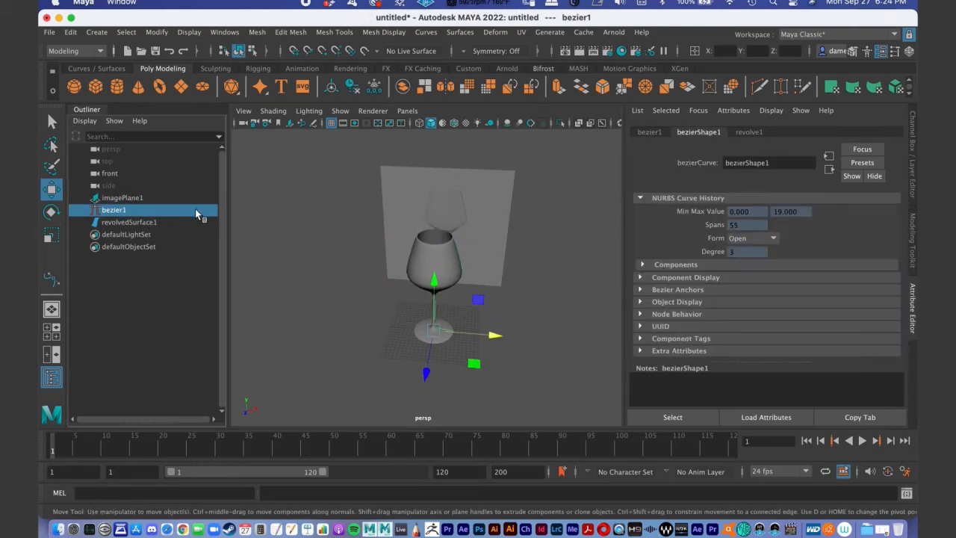
pyautogui.moveTo(150, 216); pyautogui.dragTo(387, 334)
pyautogui.keyDown('alt'); pyautogui.moveTo(439, 305); pyautogui.dragTo(430, 298); pyautogui.keyUp('alt')
pyautogui.keyDown('alt'); pyautogui.moveTo(427, 290); pyautogui.dragTo(408, 292, button='middle'); pyautogui.keyUp('alt')
pyautogui.keyDown('alt'); pyautogui.moveTo(409, 293); pyautogui.dragTo(435, 222, button='right'); pyautogui.keyUp('alt')
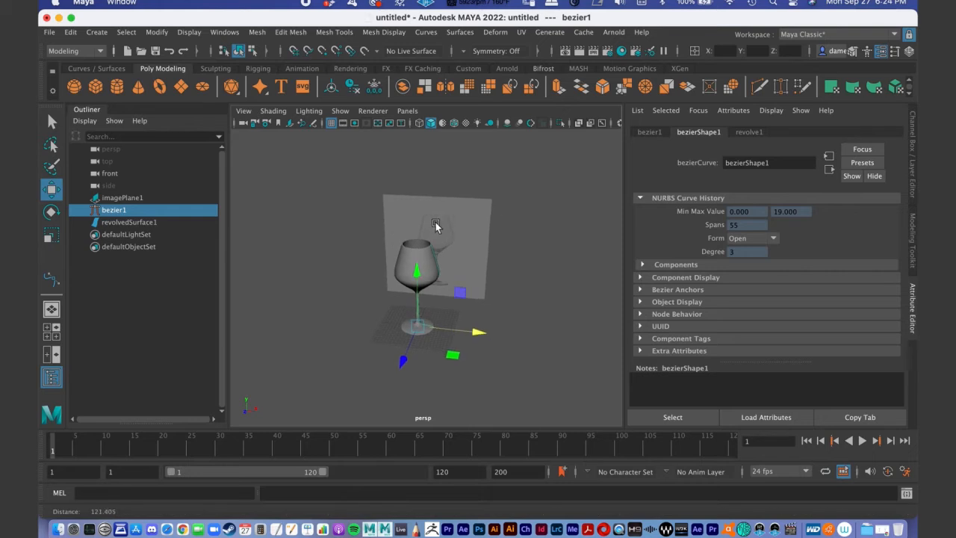
pyautogui.click(72, 32)
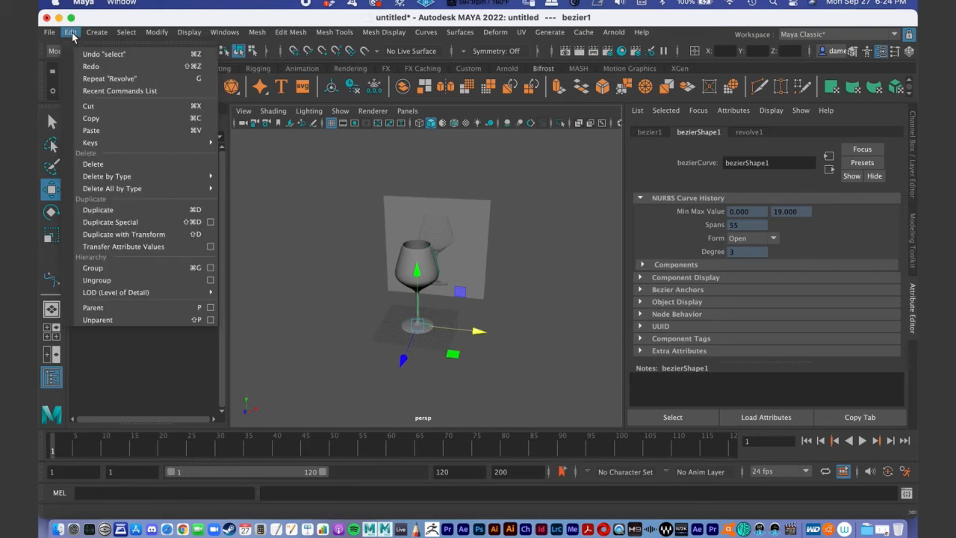
pyautogui.moveTo(145, 184)
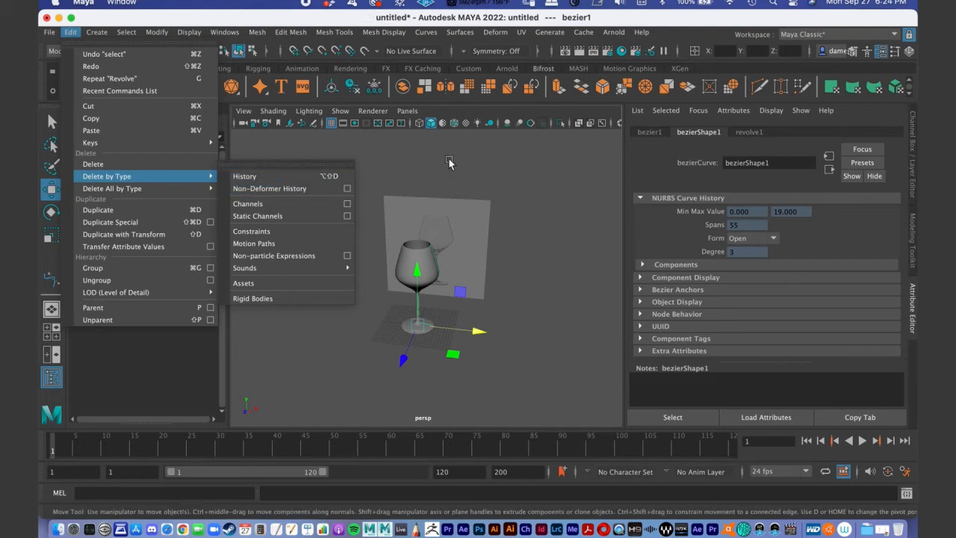
pyautogui.click(480, 186)
# - Delete the construction history of the revolved glass surface revolvedSurface1
pyautogui.click(410, 260)
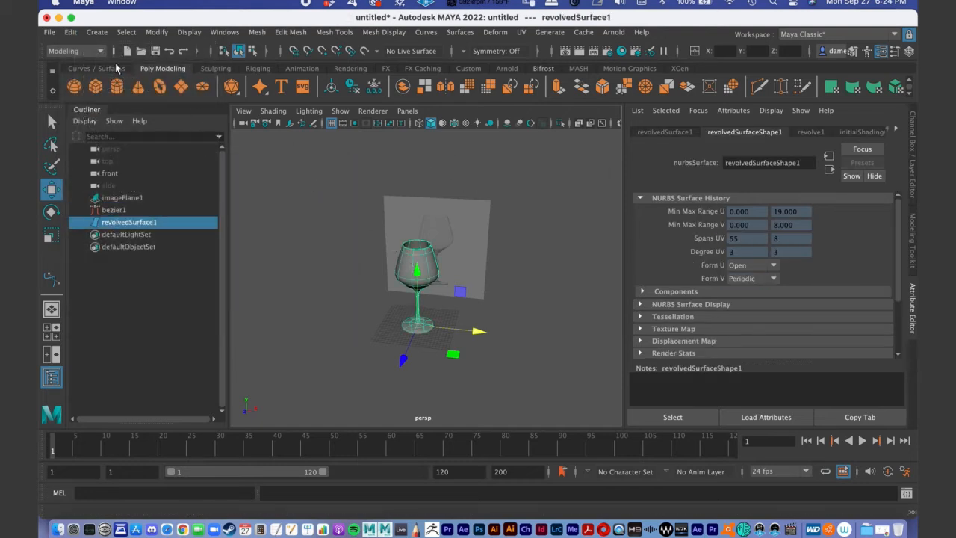
pyautogui.click(71, 32)
pyautogui.moveTo(187, 176)
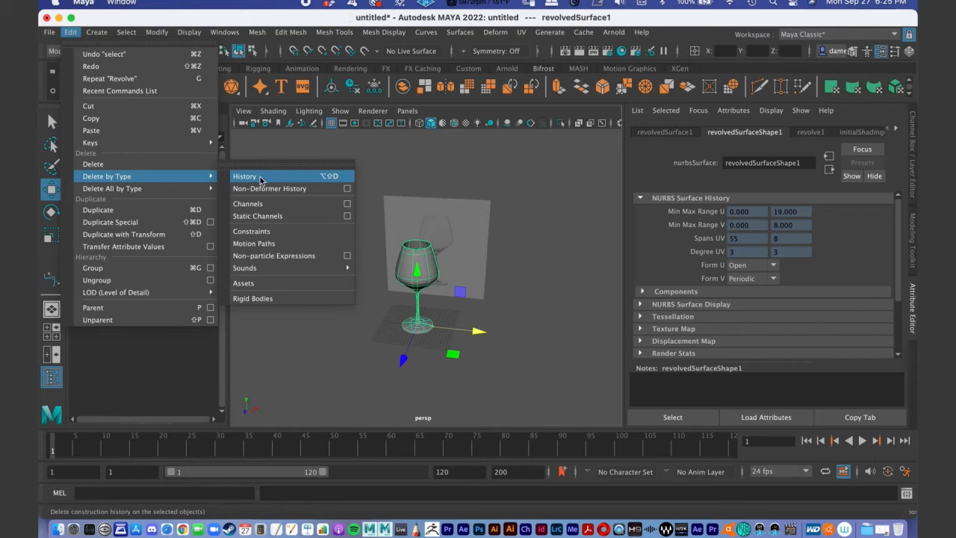
pyautogui.click(258, 181)
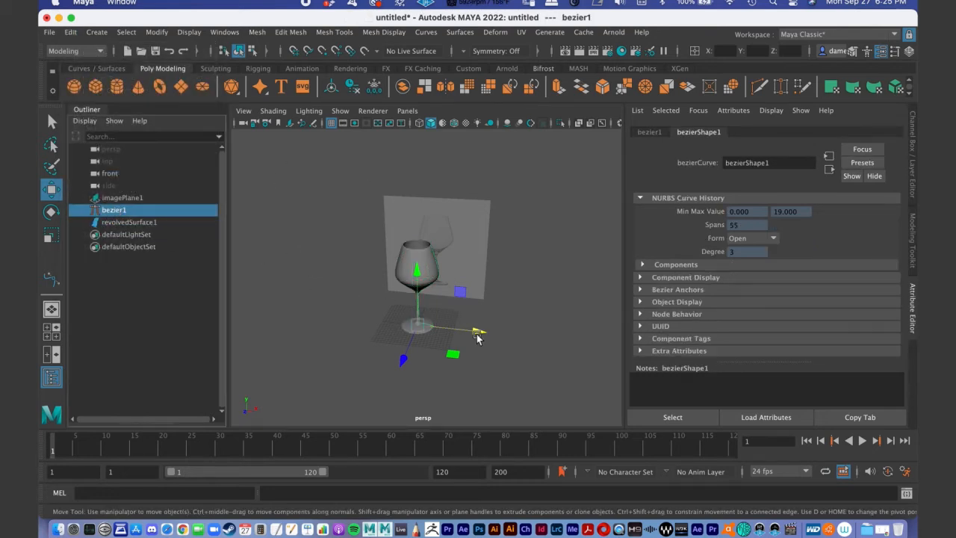
# - Move the profile curve bezier1 along X clear of the glass, and delete the curve
pyautogui.moveTo(479, 334); pyautogui.dragTo(623, 366)
pyautogui.keyDown('alt'); pyautogui.moveTo(482, 348); pyautogui.dragTo(579, 315); pyautogui.keyUp('alt')
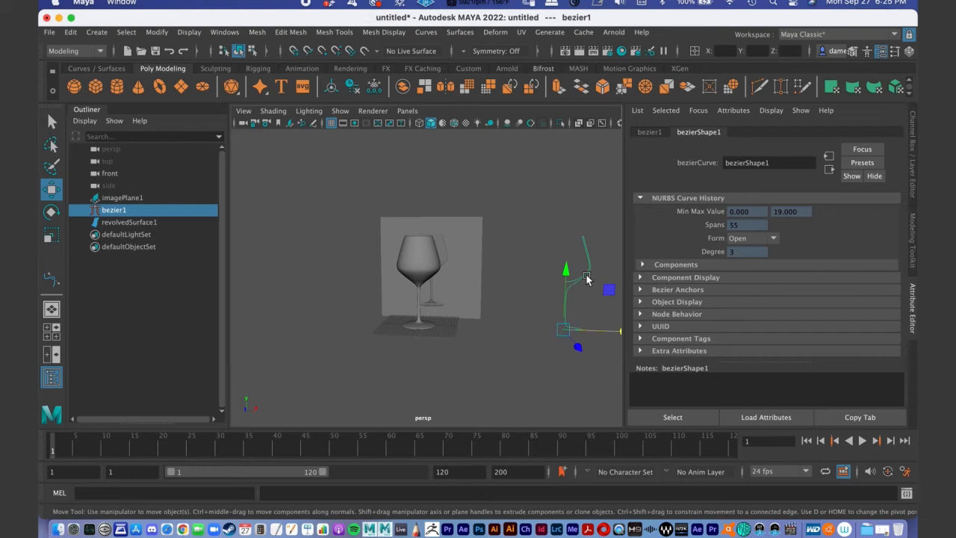
pyautogui.click(70, 33)
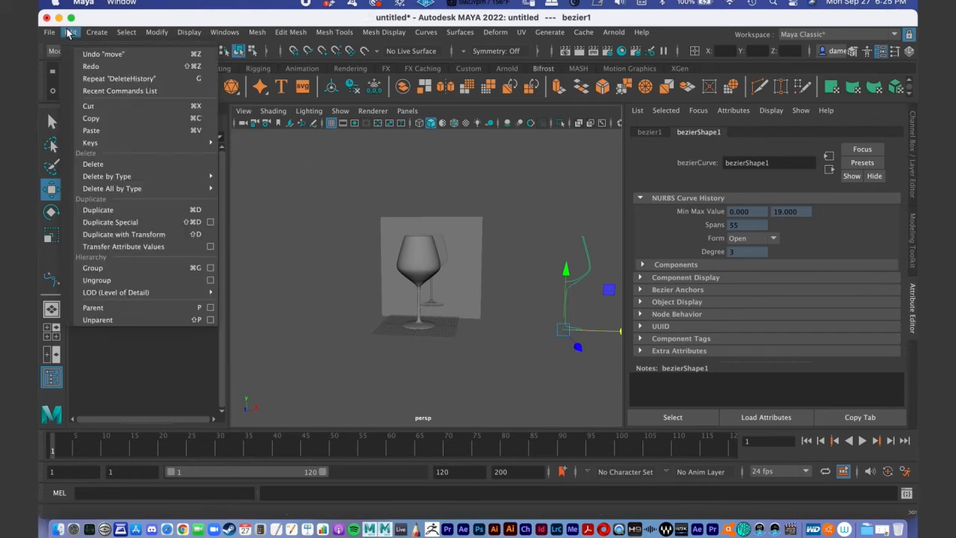
pyautogui.moveTo(112, 177)
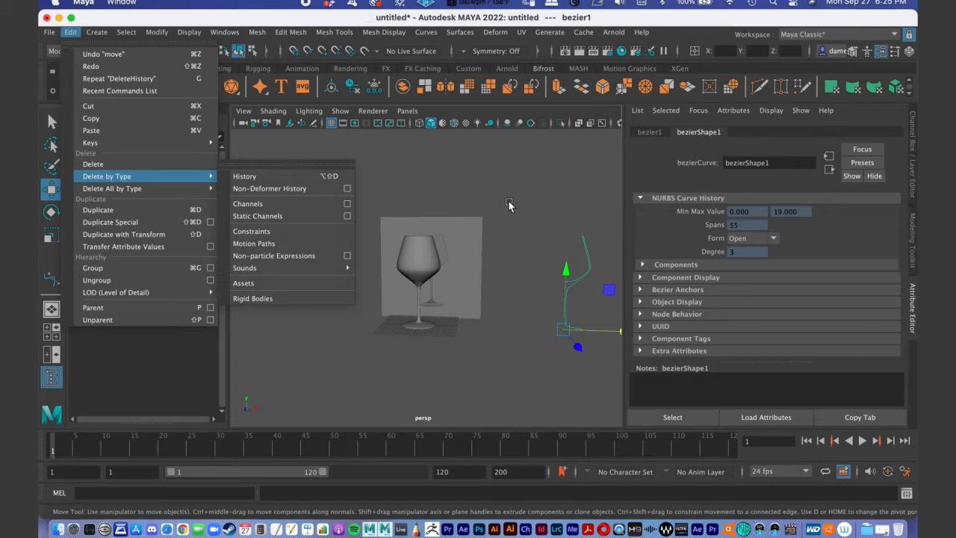
pyautogui.click(525, 273)
pyautogui.moveTo(561, 246); pyautogui.dragTo(575, 300)
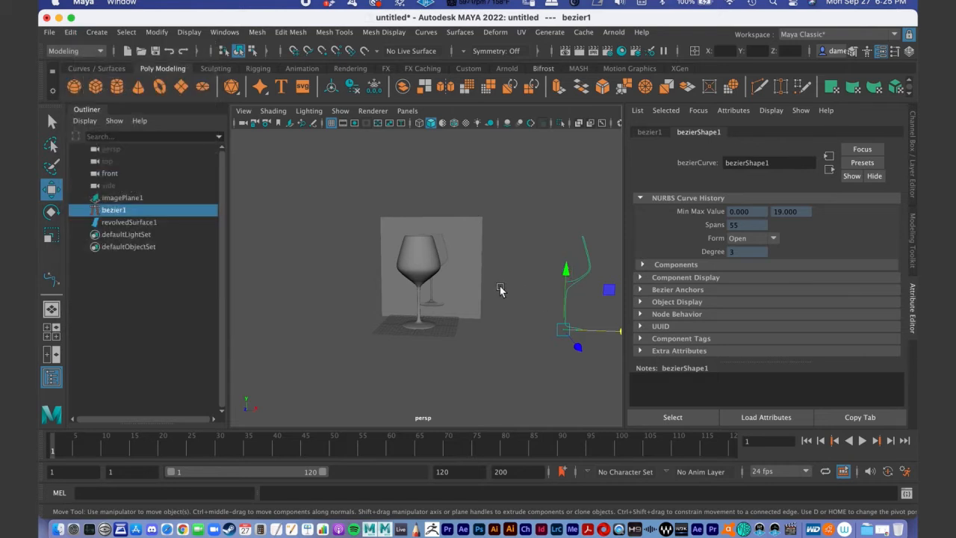
pyautogui.press('Delete')
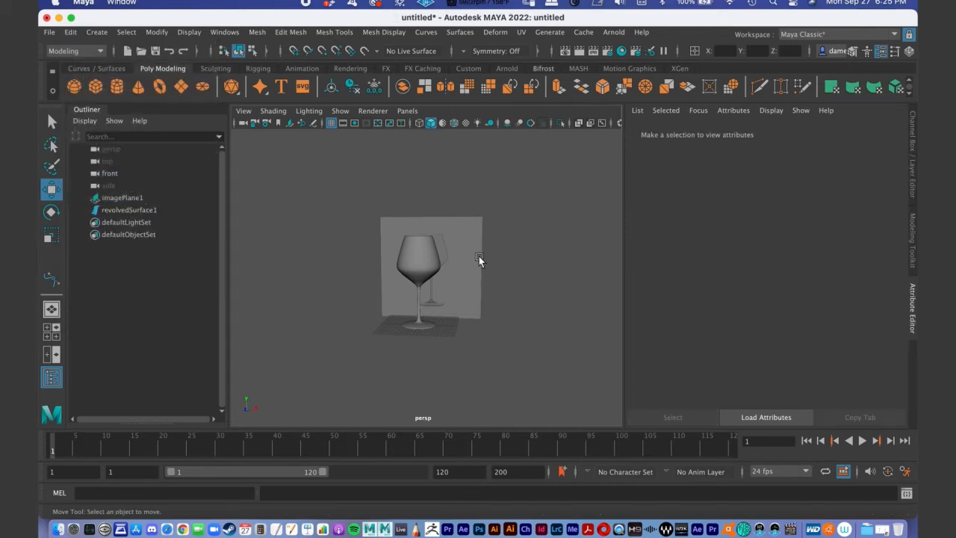
# - Save the scene as Glass_v1 in Maya Binary format in the Table_Demo project's scenes folder
pyautogui.keyDown('alt'); pyautogui.moveTo(397, 218); pyautogui.dragTo(429, 254); pyautogui.keyUp('alt')
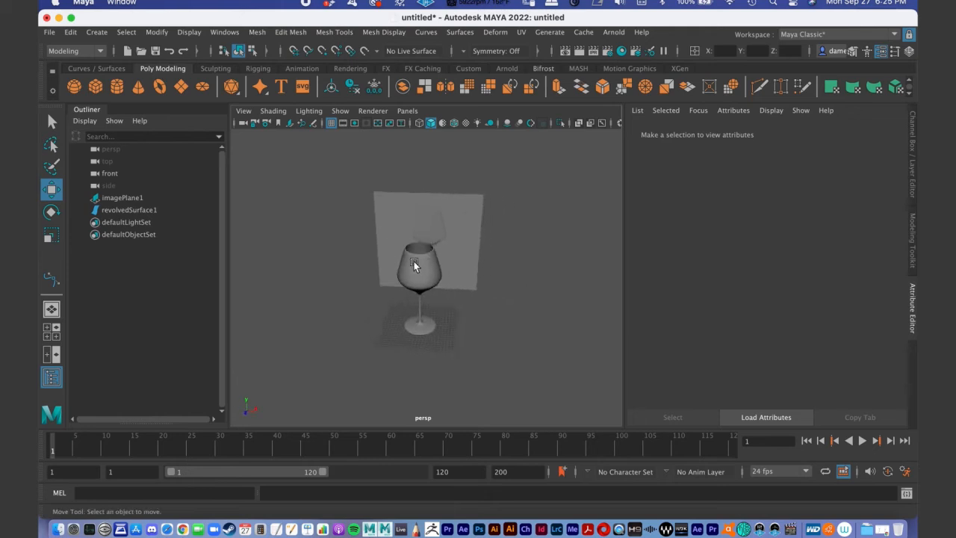
pyautogui.keyDown('alt'); pyautogui.moveTo(416, 265); pyautogui.dragTo(474, 297, button='right'); pyautogui.keyUp('alt')
pyautogui.keyDown('alt'); pyautogui.moveTo(450, 292); pyautogui.dragTo(460, 272, button='middle'); pyautogui.keyUp('alt')
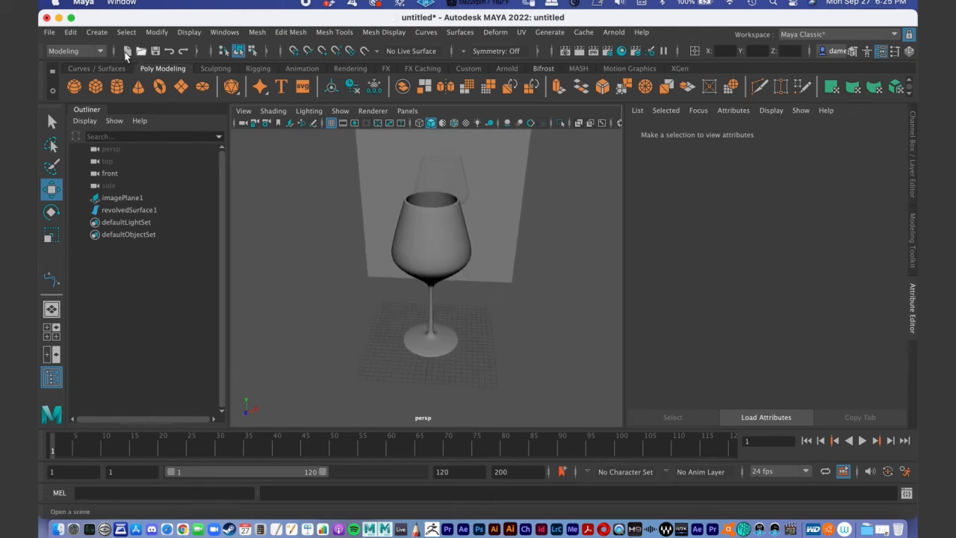
pyautogui.click(49, 33)
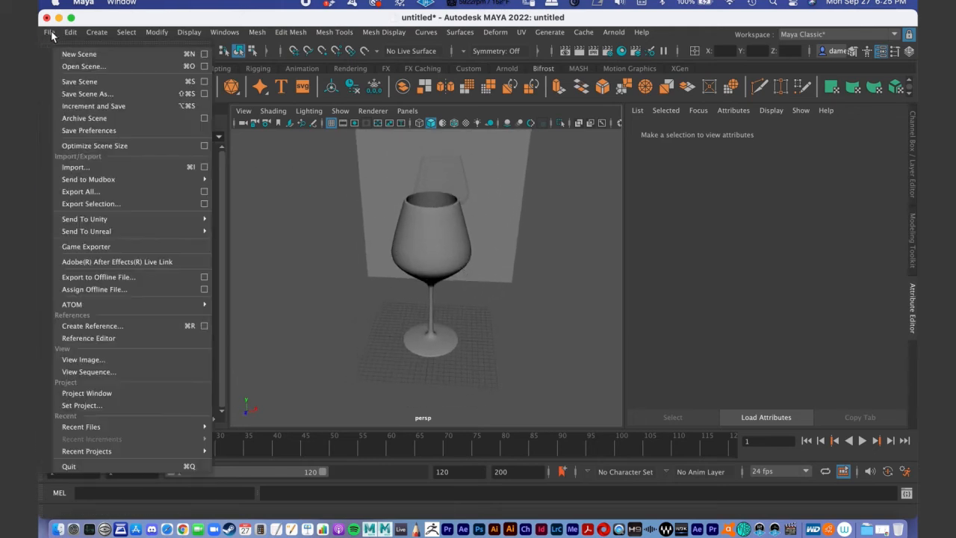
pyautogui.click(108, 94)
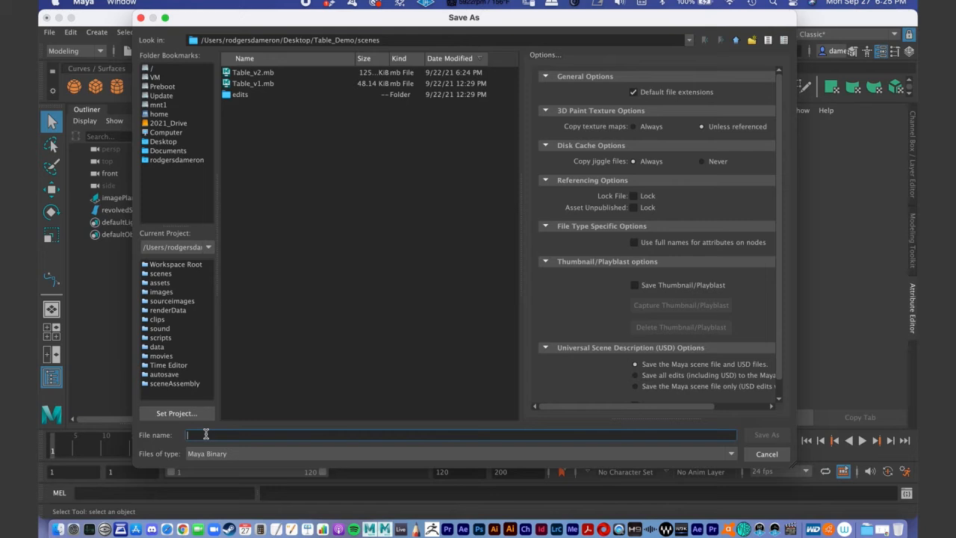
pyautogui.write('Class_v1')
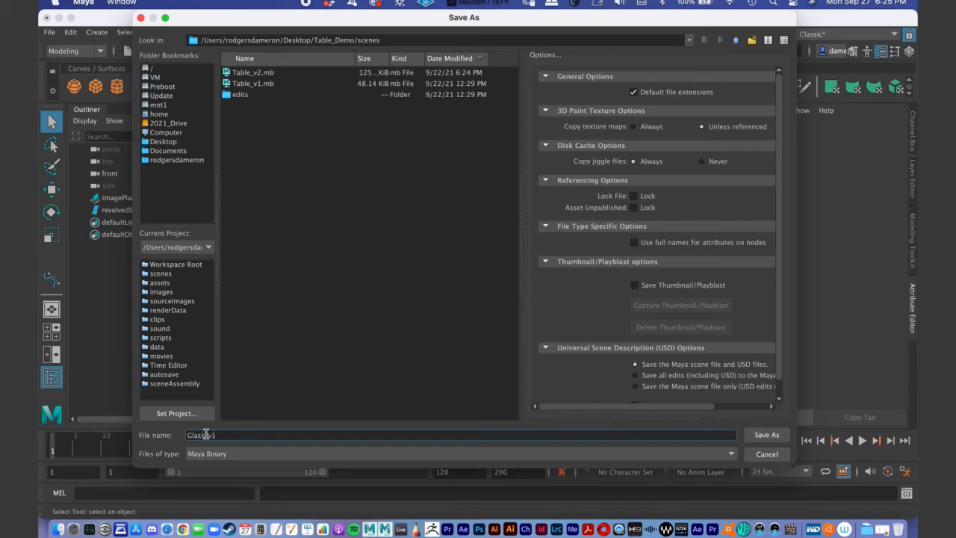
pyautogui.click(765, 437)
# - Select the revolved glass surface, open the Convert NURBS to Polygons options for it, and set the output type to Quads
pyautogui.moveTo(480, 292)
pyautogui.keyDown('alt'); pyautogui.mouseDown()
pyautogui.moveTo(471, 281)
pyautogui.moveTo(446, 299)
pyautogui.moveTo(478, 259)
pyautogui.moveTo(484, 295)
pyautogui.mouseUp(); pyautogui.keyUp('alt')
pyautogui.scroll(5, 463, 275)
pyautogui.scroll(-3, 478, 260)
pyautogui.click(446, 288)
pyautogui.keyDown('alt'); pyautogui.moveTo(460, 348); pyautogui.dragTo(480, 283); pyautogui.keyUp('alt')
pyautogui.press('q')
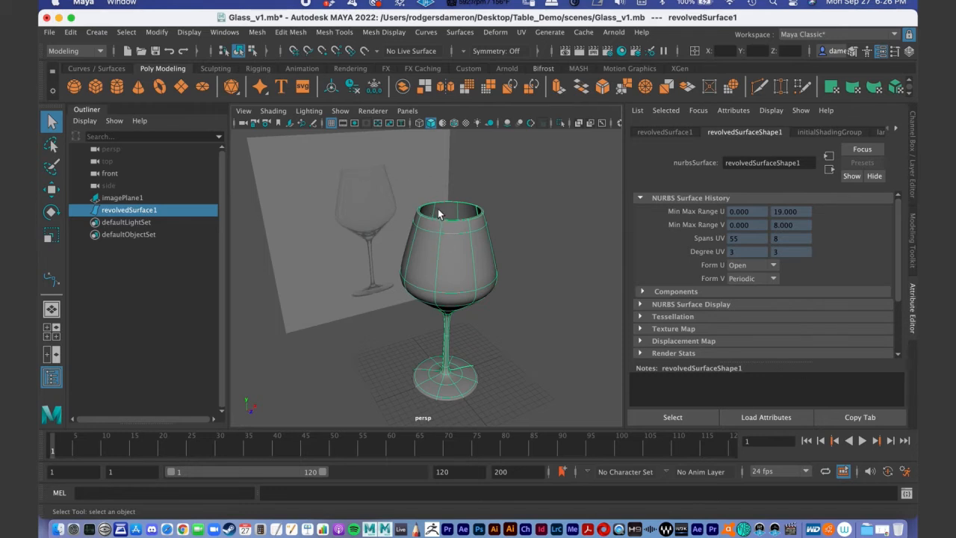
pyautogui.click(156, 34)
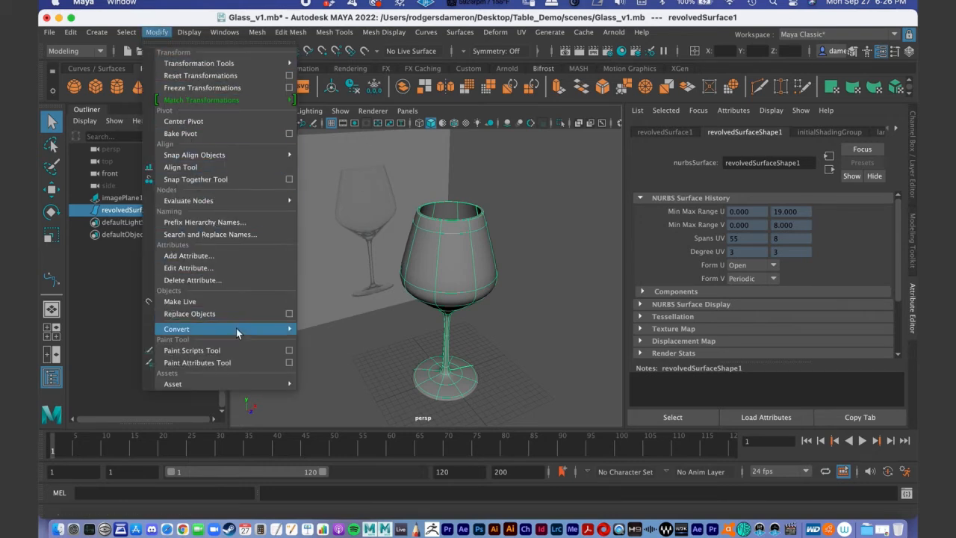
pyautogui.moveTo(241, 330)
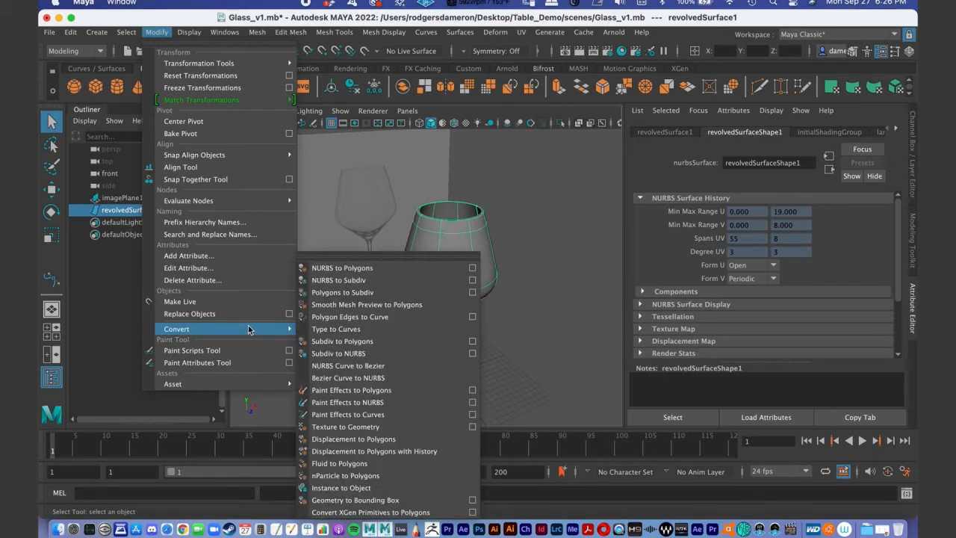
pyautogui.click(473, 268)
pyautogui.moveTo(624, 56); pyautogui.dragTo(151, 83)
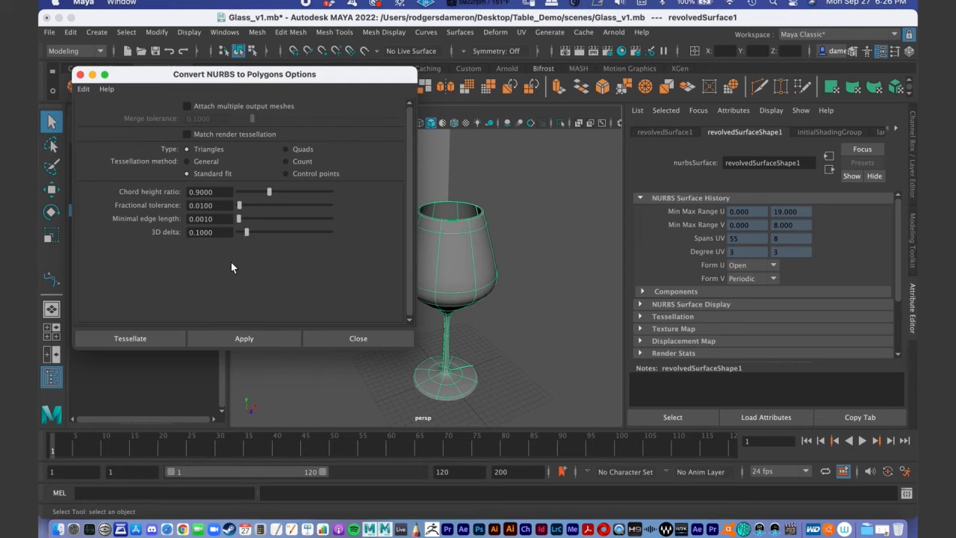
pyautogui.moveTo(166, 75)
pyautogui.mouseDown()
pyautogui.moveTo(156, 95)
pyautogui.moveTo(162, 90)
pyautogui.mouseUp()
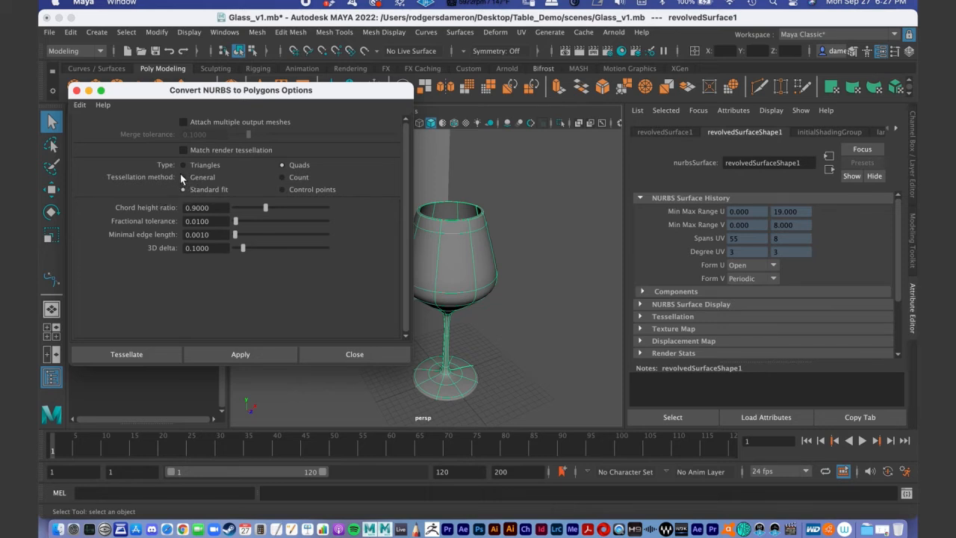
# - Convert the glass to polygons using the Count tessellation method with a count of 625, and close the conversion options
pyautogui.click(282, 178)
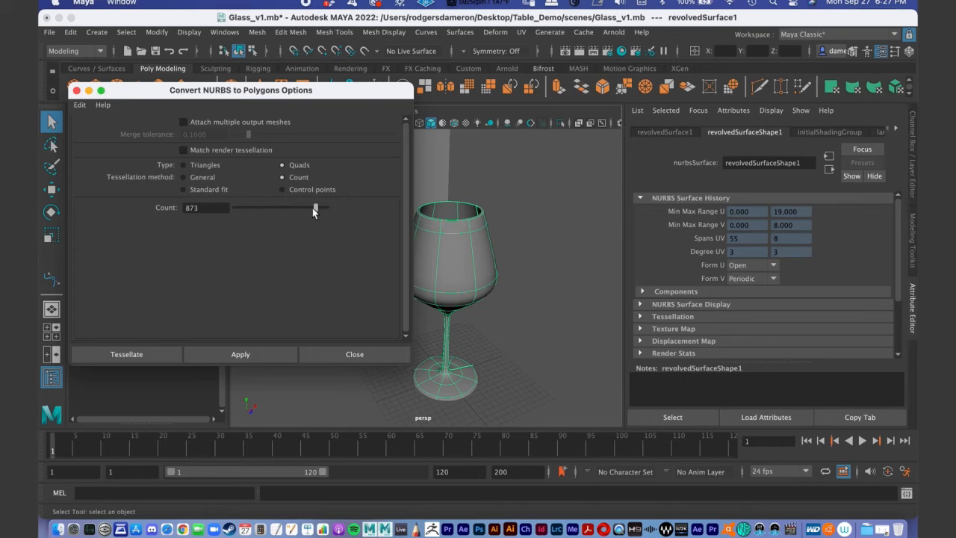
pyautogui.moveTo(313, 209); pyautogui.dragTo(293, 211)
pyautogui.moveTo(296, 204); pyautogui.dragTo(292, 211)
pyautogui.click(246, 355)
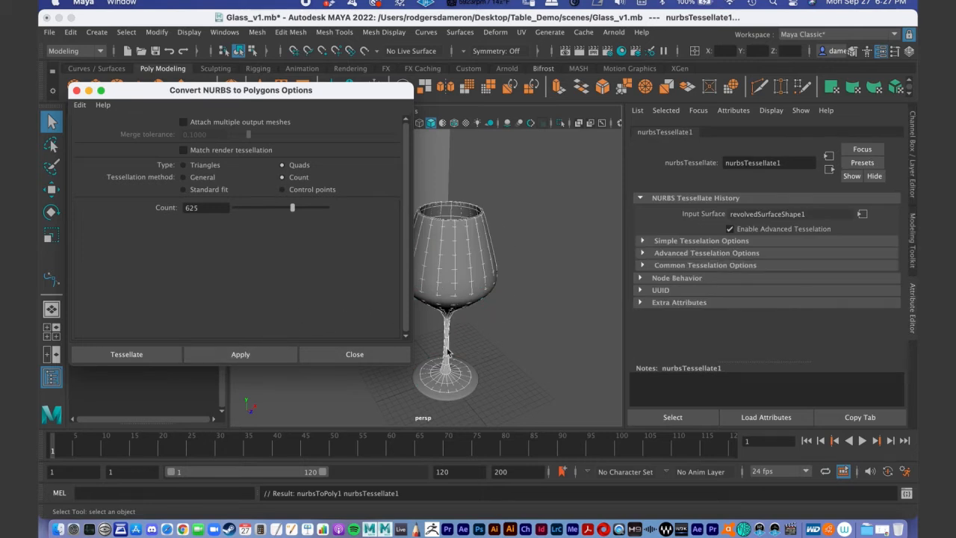
pyautogui.click(358, 354)
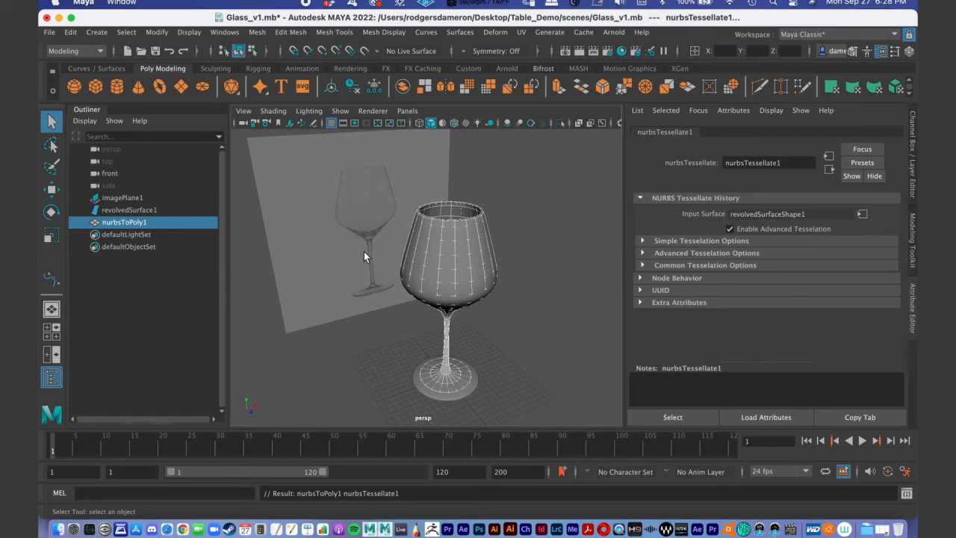
# - Select the converted polygon glass nurbsToPoly1 and move it along X beside the original NURBS glass to compare the two
pyautogui.click(123, 209)
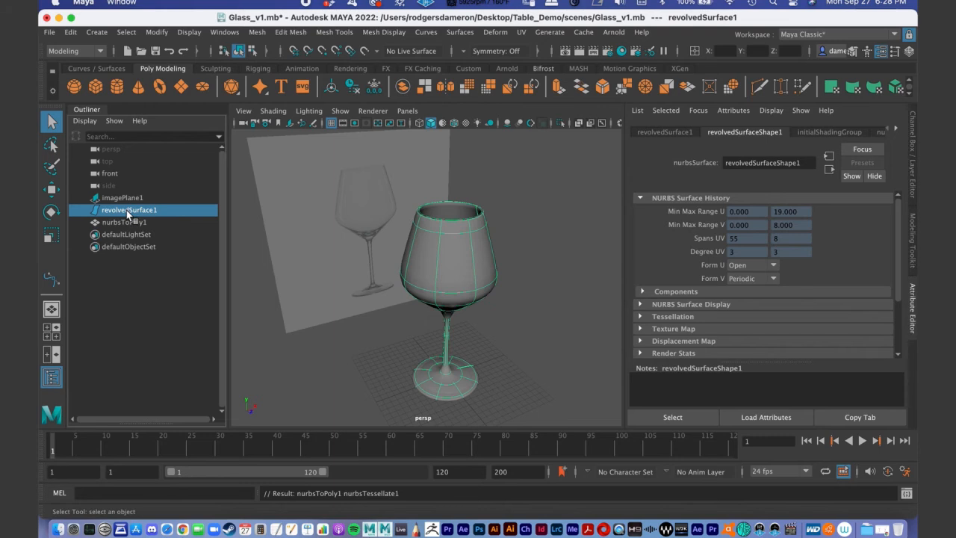
pyautogui.click(105, 222)
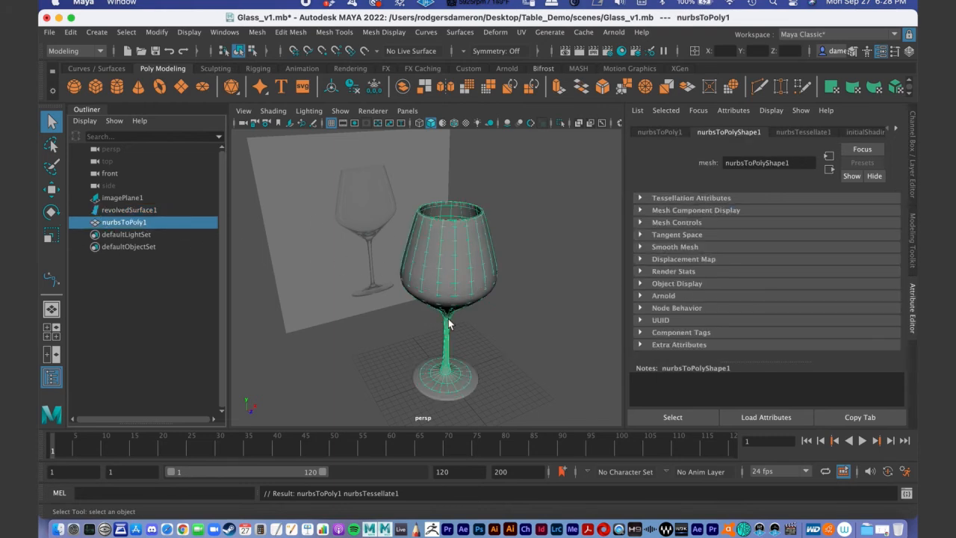
pyautogui.scroll(-5, 430, 319)
pyautogui.keyDown('alt'); pyautogui.moveTo(455, 299); pyautogui.dragTo(437, 304); pyautogui.keyUp('alt')
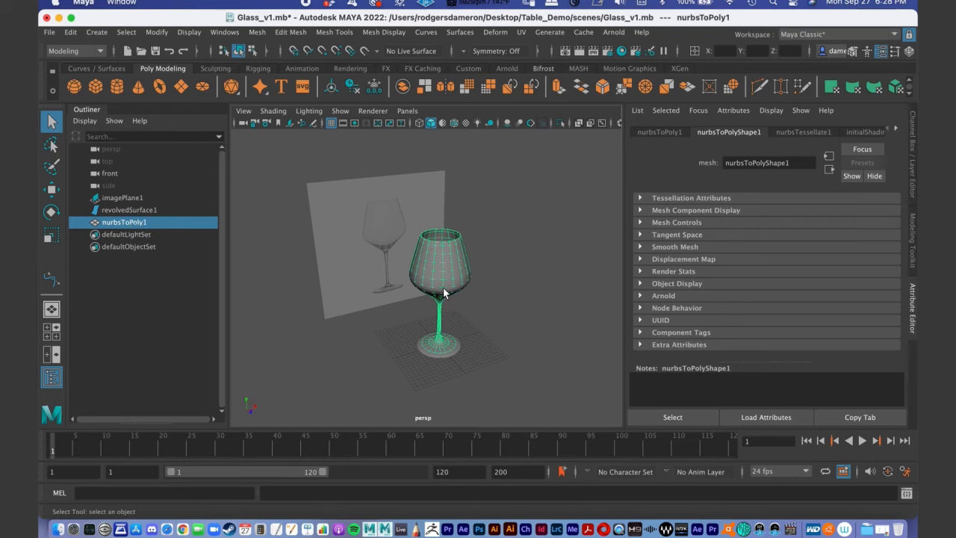
pyautogui.press('w')
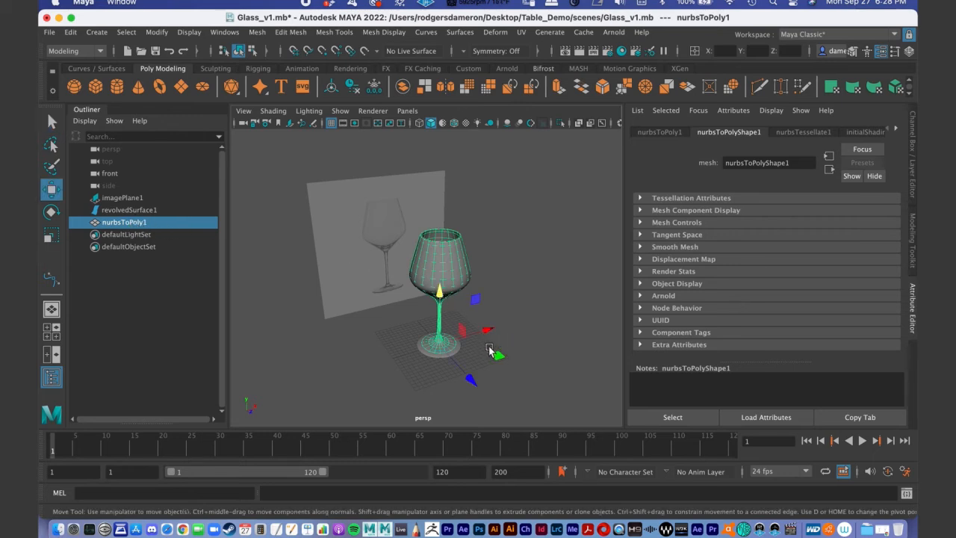
pyautogui.keyDown('alt'); pyautogui.moveTo(489, 347); pyautogui.dragTo(468, 341); pyautogui.keyUp('alt')
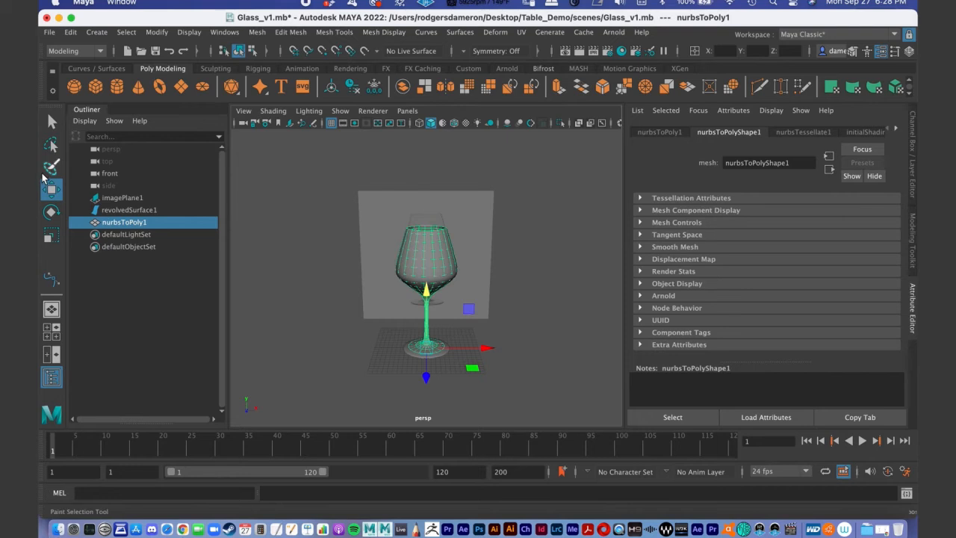
pyautogui.moveTo(486, 350); pyautogui.dragTo(572, 348)
pyautogui.scroll(4, 515, 395)
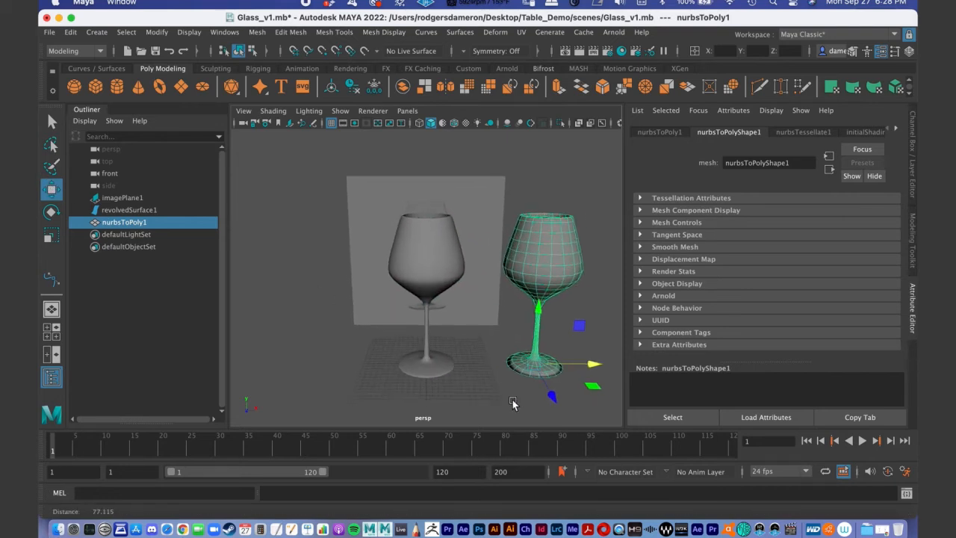
pyautogui.keyDown('alt'); pyautogui.moveTo(489, 330); pyautogui.dragTo(422, 290, button='middle'); pyautogui.keyUp('alt')
pyautogui.moveTo(422, 301)
pyautogui.keyDown('alt'); pyautogui.mouseDown(button='right')
pyautogui.moveTo(426, 320)
pyautogui.moveTo(418, 289)
pyautogui.mouseUp(button='right'); pyautogui.keyUp('alt')
pyautogui.moveTo(418, 289)
pyautogui.keyDown('alt'); pyautogui.mouseDown()
pyautogui.moveTo(439, 304)
pyautogui.moveTo(423, 303)
pyautogui.mouseUp(); pyautogui.keyUp('alt')
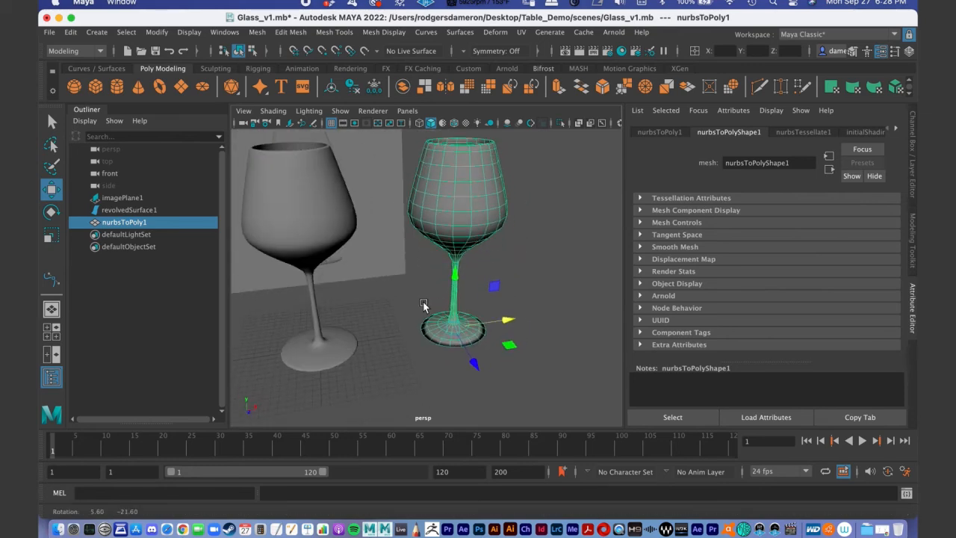
# - Select the original NURBS glass and examine its surface and shading beside the polygon copy from several angles
pyautogui.keyDown('alt'); pyautogui.moveTo(440, 279); pyautogui.dragTo(443, 236, button='right'); pyautogui.keyUp('alt')
pyautogui.moveTo(438, 270)
pyautogui.keyDown('alt'); pyautogui.mouseDown()
pyautogui.moveTo(413, 254)
pyautogui.moveTo(420, 265)
pyautogui.mouseUp(); pyautogui.keyUp('alt')
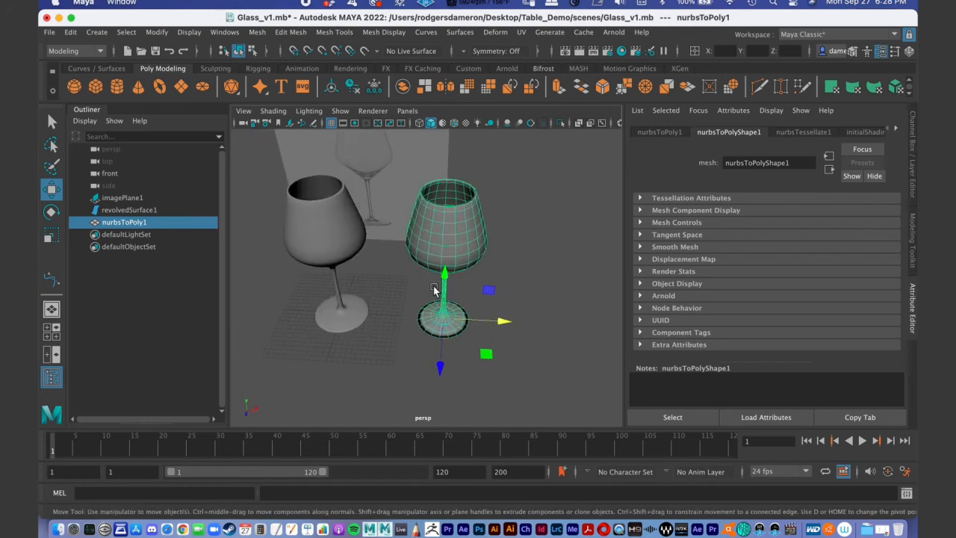
pyautogui.click(343, 240)
pyautogui.keyDown('alt'); pyautogui.moveTo(383, 260); pyautogui.dragTo(440, 282, button='middle'); pyautogui.keyUp('alt')
pyautogui.moveTo(441, 282)
pyautogui.keyDown('alt'); pyautogui.mouseDown()
pyautogui.moveTo(450, 288)
pyautogui.moveTo(439, 270)
pyautogui.mouseUp(); pyautogui.keyUp('alt')
pyautogui.keyDown('alt'); pyautogui.moveTo(411, 262); pyautogui.dragTo(438, 284, button='middle'); pyautogui.keyUp('alt')
pyautogui.keyDown('alt'); pyautogui.moveTo(437, 283); pyautogui.dragTo(427, 245, button='right'); pyautogui.keyUp('alt')
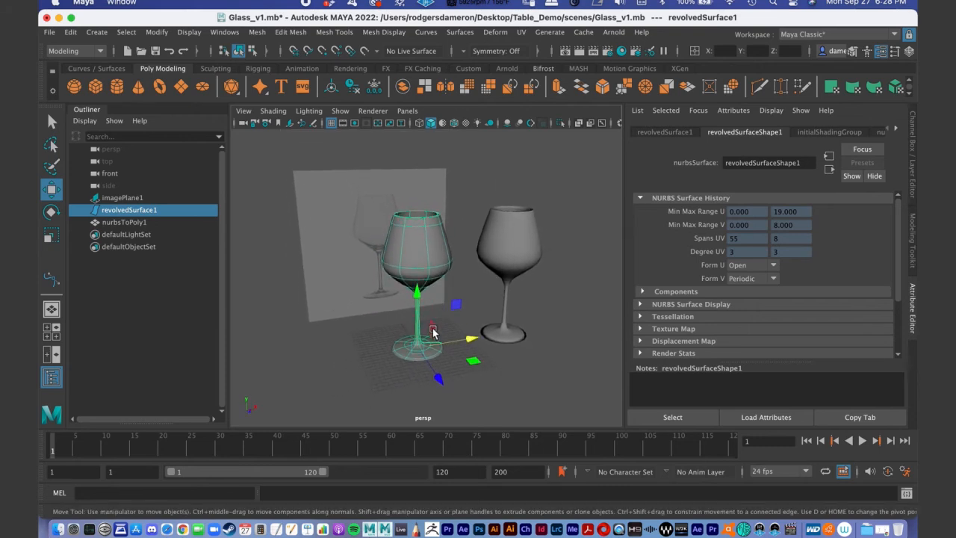
pyautogui.keyDown('alt'); pyautogui.moveTo(421, 312); pyautogui.dragTo(396, 315); pyautogui.keyUp('alt')
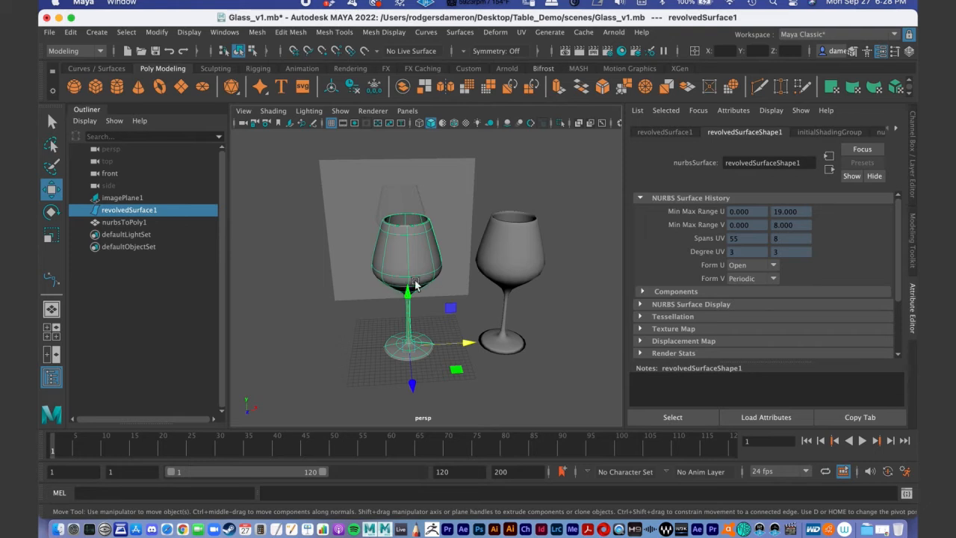
pyautogui.keyDown('alt'); pyautogui.moveTo(391, 321); pyautogui.dragTo(401, 305); pyautogui.keyUp('alt')
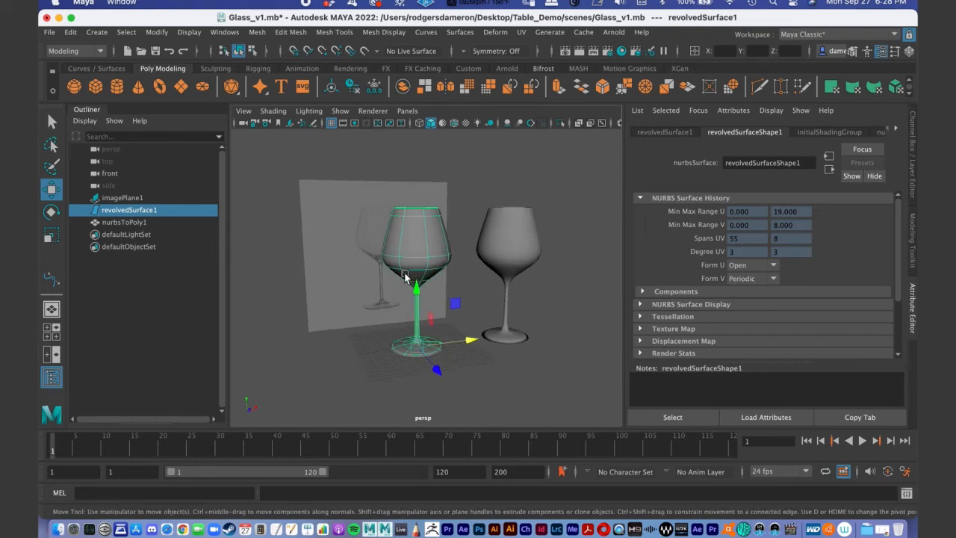
pyautogui.keyDown('alt'); pyautogui.moveTo(417, 273); pyautogui.dragTo(396, 280); pyautogui.keyUp('alt')
pyautogui.keyDown('alt'); pyautogui.moveTo(400, 328); pyautogui.dragTo(428, 277); pyautogui.keyUp('alt')
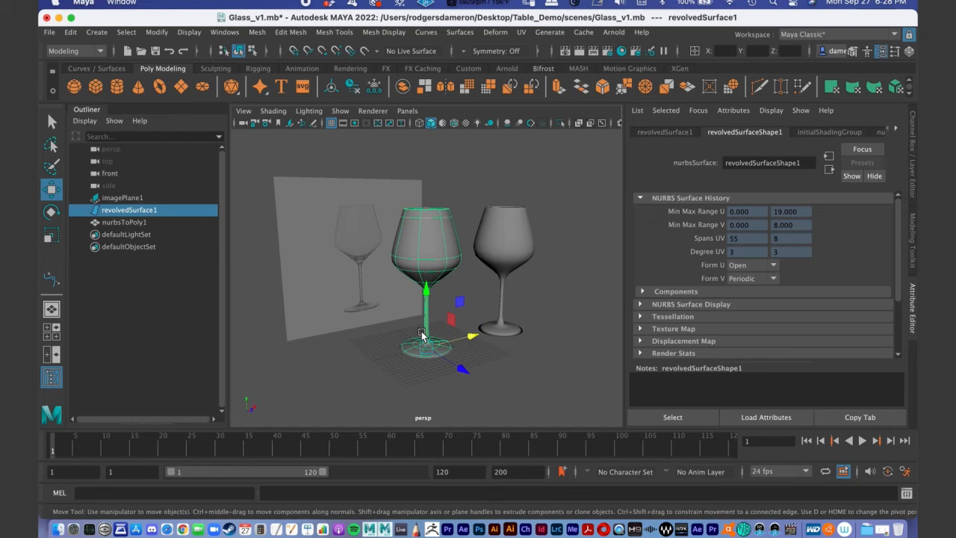
pyautogui.keyDown('alt'); pyautogui.moveTo(427, 266); pyautogui.dragTo(413, 268); pyautogui.keyUp('alt')
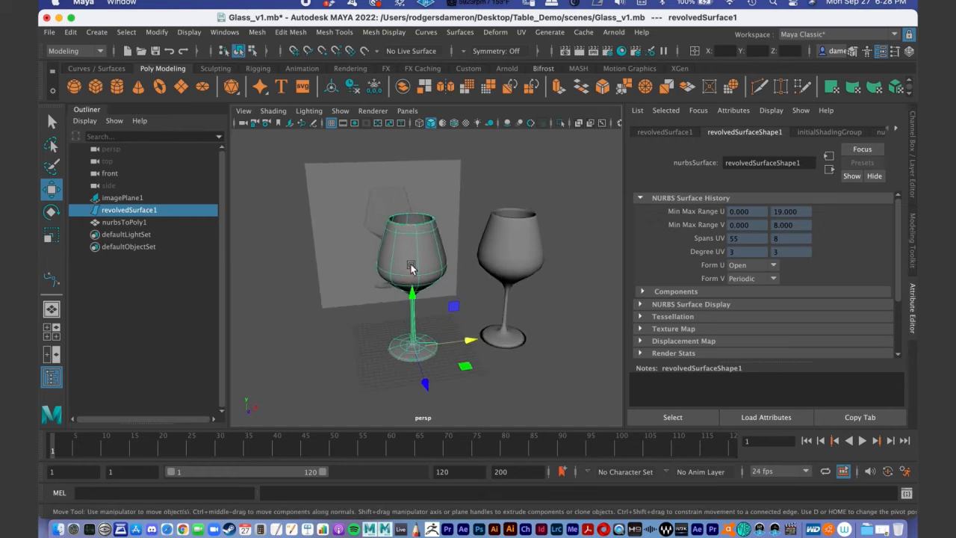
# - Try reversing the NURBS glass's surface direction, reverse it again, and undo the last reversal
pyautogui.click(457, 32)
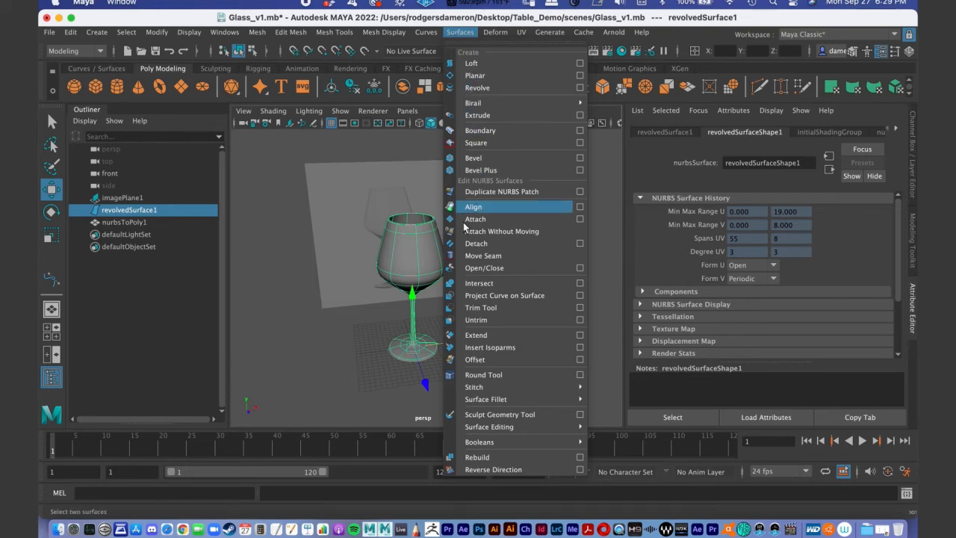
pyautogui.click(484, 470)
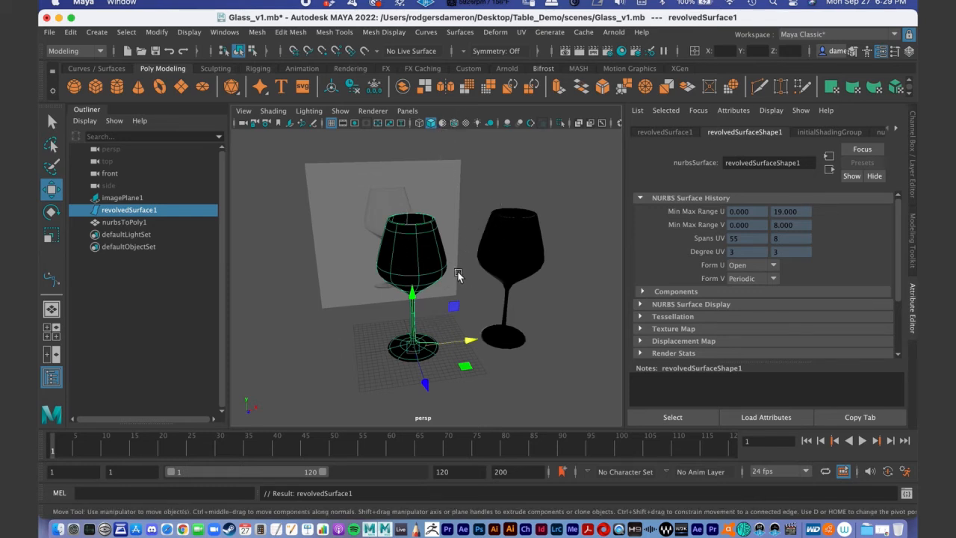
pyautogui.click(459, 32)
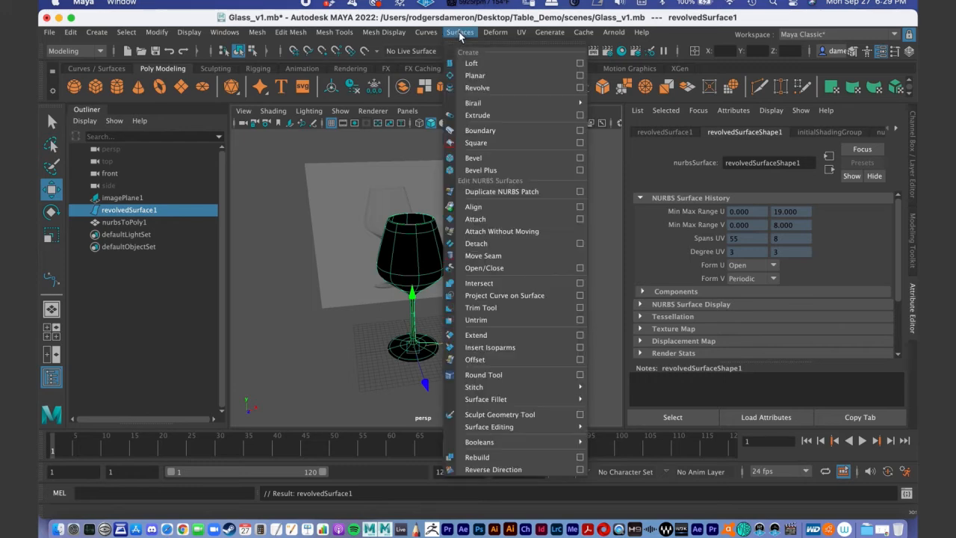
pyautogui.click(493, 469)
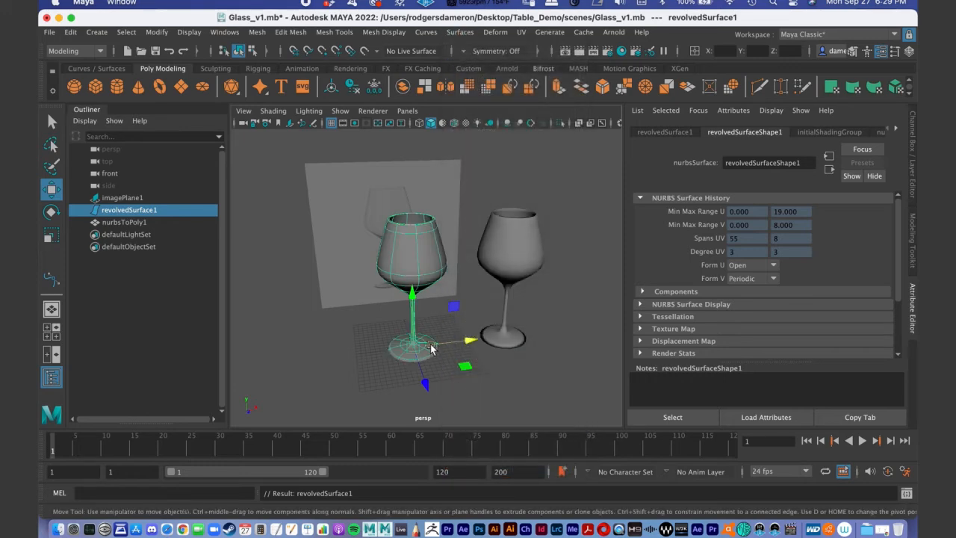
pyautogui.hotkey('ctrl', 'z')
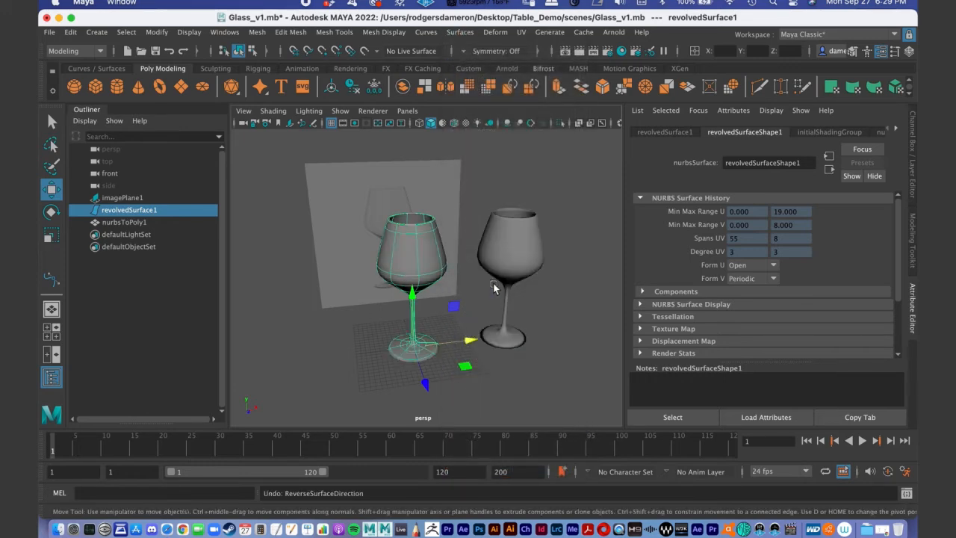
# - Select the polygon glass nurbsToPoly1 and compare its quad mesh with the NURBS glass from several angles
pyautogui.keyDown('alt'); pyautogui.moveTo(463, 317); pyautogui.dragTo(429, 312); pyautogui.keyUp('alt')
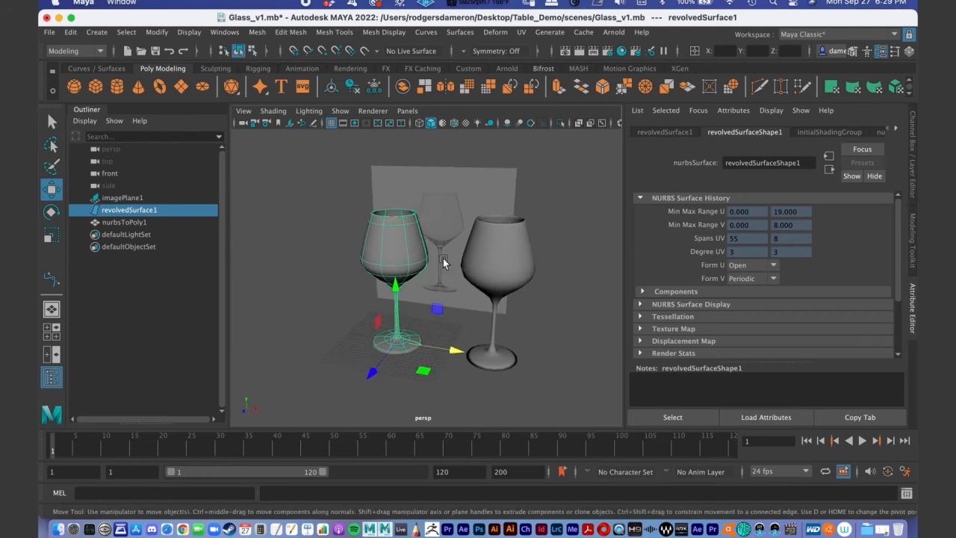
pyautogui.keyDown('alt'); pyautogui.moveTo(445, 311); pyautogui.dragTo(398, 277, button='middle'); pyautogui.keyUp('alt')
pyautogui.keyDown('alt'); pyautogui.moveTo(387, 305); pyautogui.dragTo(410, 312); pyautogui.keyUp('alt')
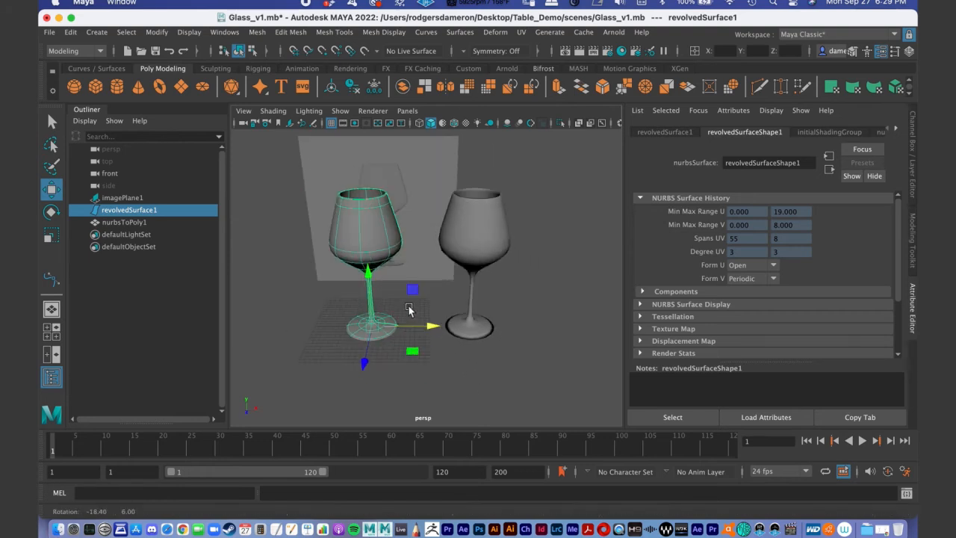
pyautogui.keyDown('alt'); pyautogui.moveTo(425, 285); pyautogui.dragTo(477, 297, button='right'); pyautogui.keyUp('alt')
pyautogui.keyDown('alt'); pyautogui.moveTo(478, 297); pyautogui.dragTo(466, 286); pyautogui.keyUp('alt')
pyautogui.keyDown('alt'); pyautogui.moveTo(487, 283); pyautogui.dragTo(470, 294, button='middle'); pyautogui.keyUp('alt')
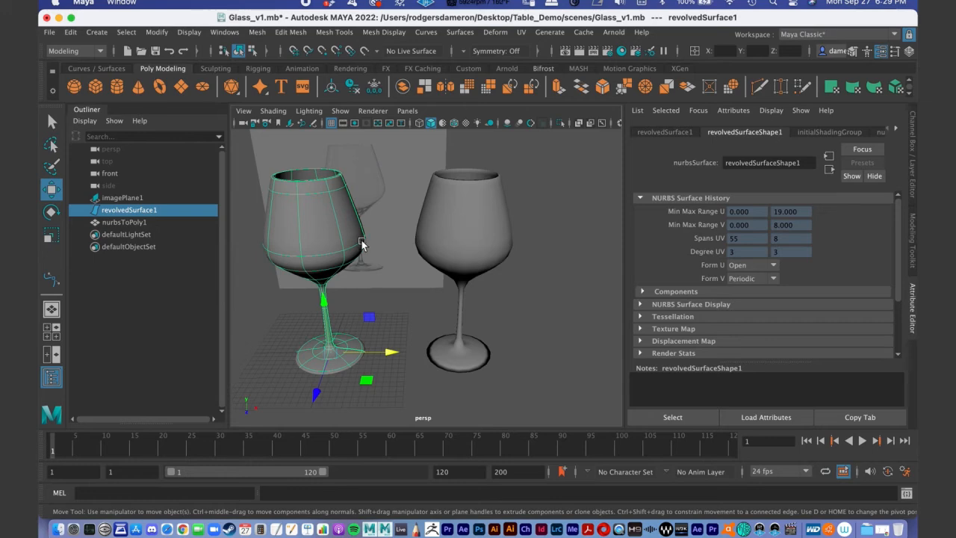
pyautogui.click(460, 227)
pyautogui.keyDown('alt'); pyautogui.moveTo(464, 306); pyautogui.dragTo(476, 272); pyautogui.keyUp('alt')
pyautogui.keyDown('alt'); pyautogui.moveTo(476, 273); pyautogui.dragTo(433, 274, button='middle'); pyautogui.keyUp('alt')
pyautogui.keyDown('alt'); pyautogui.moveTo(427, 274); pyautogui.dragTo(434, 278, button='right'); pyautogui.keyUp('alt')
pyautogui.keyDown('alt'); pyautogui.moveTo(433, 279); pyautogui.dragTo(497, 295); pyautogui.keyUp('alt')
pyautogui.press('q')
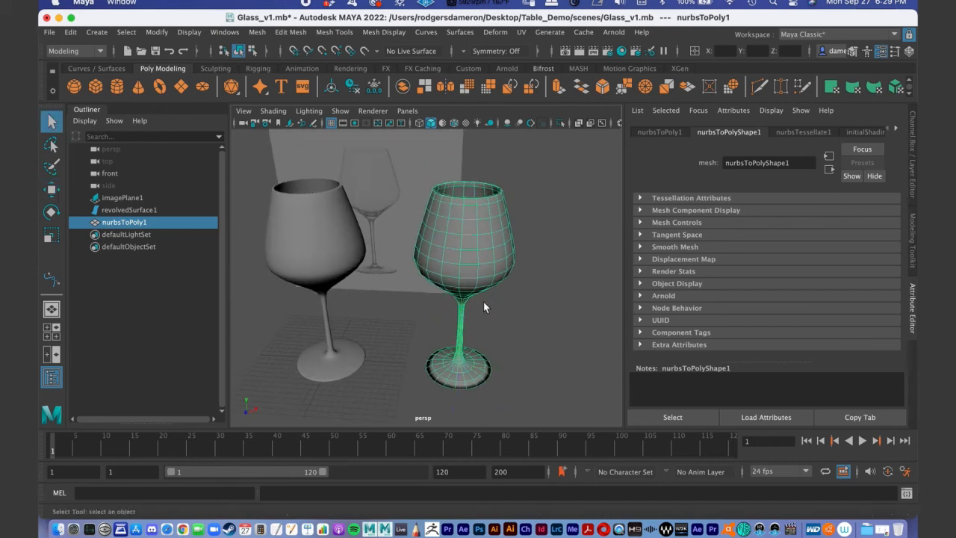
pyautogui.keyDown('alt'); pyautogui.moveTo(506, 315); pyautogui.dragTo(481, 317); pyautogui.keyUp('alt')
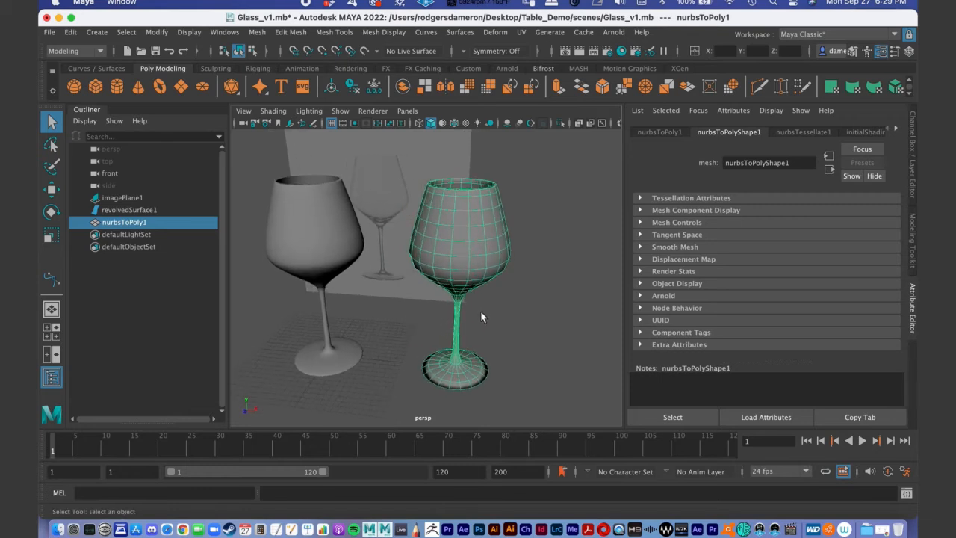
# - Toggle smooth mesh preview on the polygon glass to compare its smoothed and unsmoothed shape, finishing with the preview off
pyautogui.press('1')
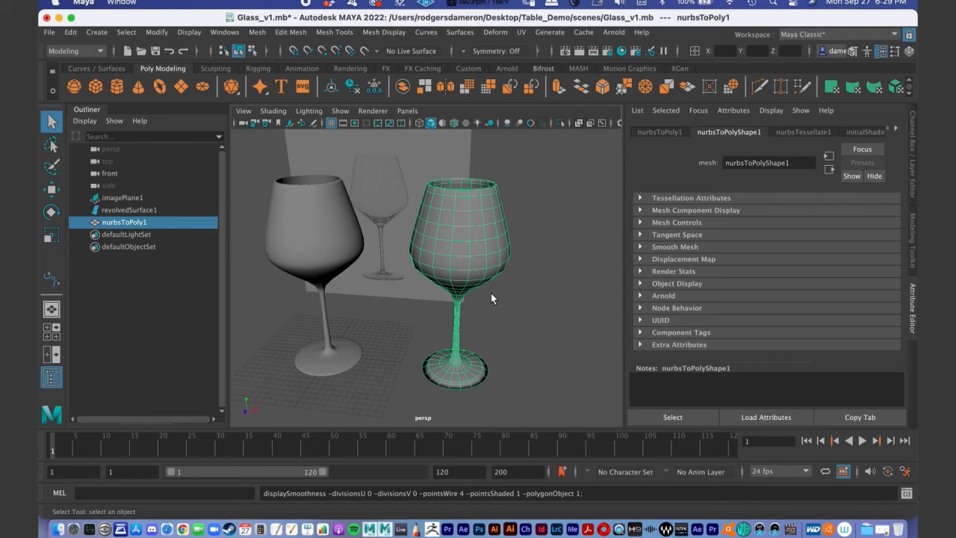
pyautogui.press('3')
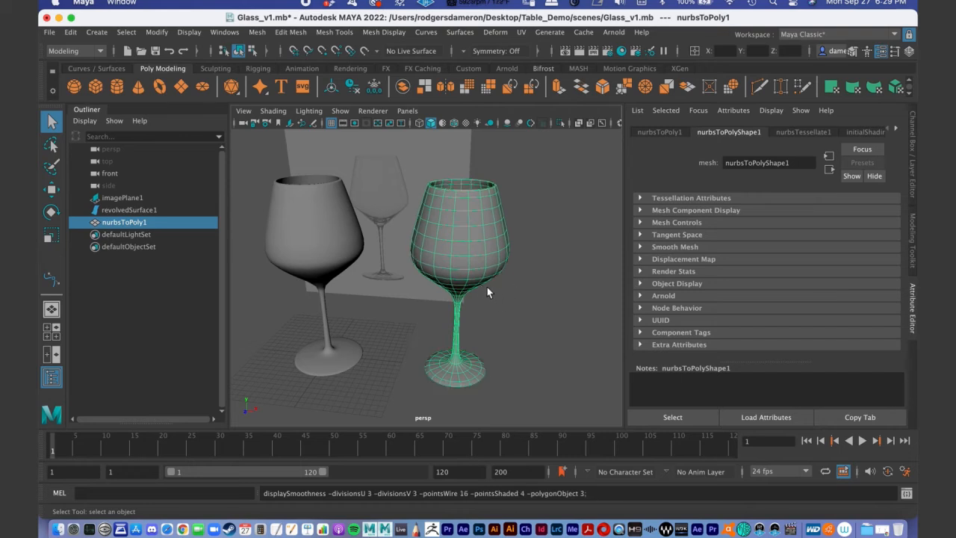
pyautogui.keyDown('alt'); pyautogui.moveTo(512, 267); pyautogui.dragTo(514, 324); pyautogui.keyUp('alt')
pyautogui.click(514, 307)
pyautogui.click(490, 294)
pyautogui.keyDown('alt'); pyautogui.moveTo(490, 294); pyautogui.dragTo(511, 308); pyautogui.keyUp('alt')
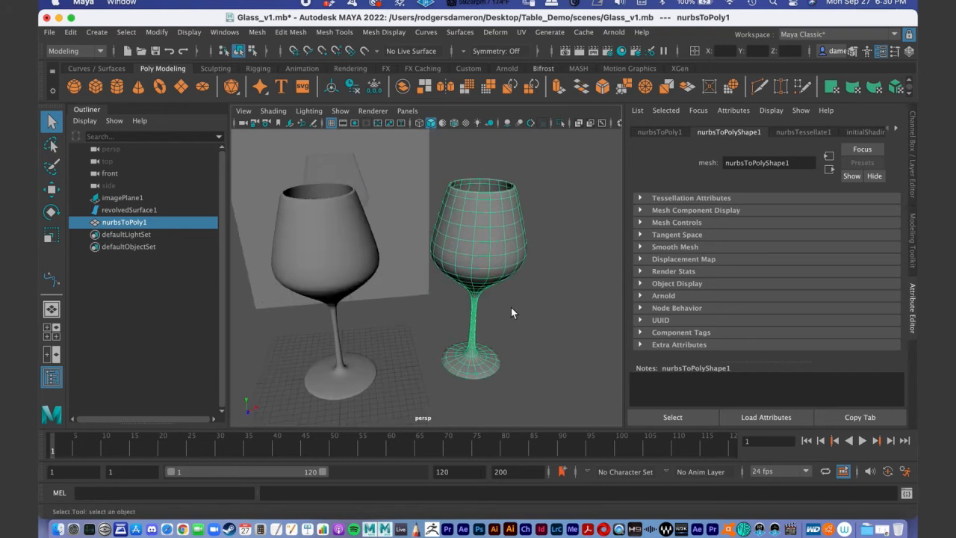
pyautogui.keyDown('alt'); pyautogui.moveTo(501, 273); pyautogui.dragTo(483, 279, button='middle'); pyautogui.keyUp('alt')
pyautogui.keyDown('alt'); pyautogui.moveTo(484, 263); pyautogui.dragTo(544, 307, button='right'); pyautogui.keyUp('alt')
pyautogui.keyDown('alt'); pyautogui.moveTo(520, 287); pyautogui.dragTo(502, 278, button='middle'); pyautogui.keyUp('alt')
pyautogui.keyDown('alt'); pyautogui.moveTo(502, 279); pyautogui.dragTo(520, 248, button='right'); pyautogui.keyUp('alt')
pyautogui.press('1')
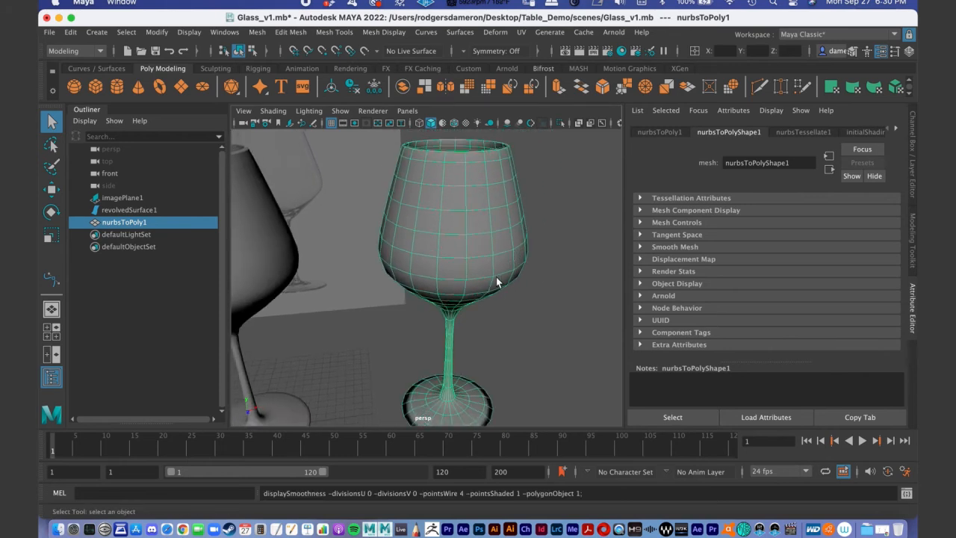
# - Deselect the polygon glass and examine its unsmoothed rim, bowl and base beside the NURBS glass
pyautogui.keyDown('alt'); pyautogui.moveTo(496, 276); pyautogui.dragTo(500, 289); pyautogui.keyUp('alt')
pyautogui.keyDown('alt'); pyautogui.moveTo(500, 289); pyautogui.dragTo(520, 221, button='right'); pyautogui.keyUp('alt')
pyautogui.keyDown('alt'); pyautogui.moveTo(520, 221); pyautogui.dragTo(526, 293); pyautogui.keyUp('alt')
pyautogui.click(527, 295)
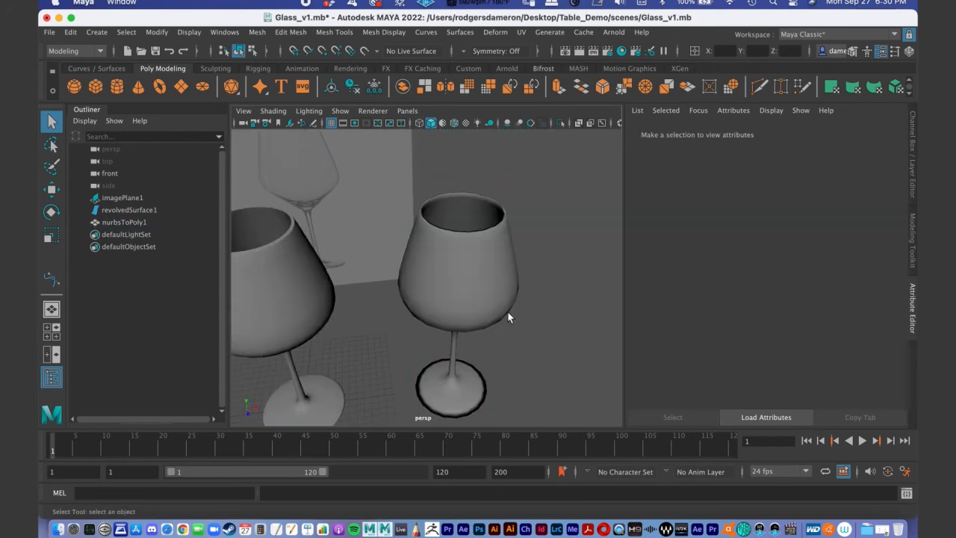
pyautogui.keyDown('alt'); pyautogui.moveTo(467, 330); pyautogui.dragTo(479, 386); pyautogui.keyUp('alt')
pyautogui.keyDown('alt'); pyautogui.moveTo(471, 332); pyautogui.dragTo(493, 335); pyautogui.keyUp('alt')
pyautogui.keyDown('alt'); pyautogui.moveTo(493, 335); pyautogui.dragTo(473, 289, button='right'); pyautogui.keyUp('alt')
pyautogui.keyDown('alt'); pyautogui.moveTo(473, 289); pyautogui.dragTo(507, 288); pyautogui.keyUp('alt')
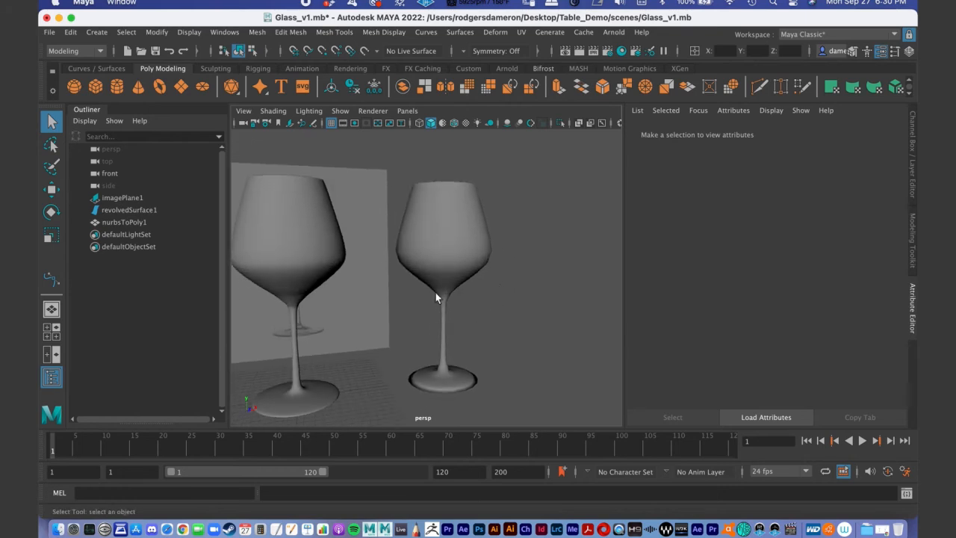
pyautogui.keyDown('alt'); pyautogui.moveTo(436, 340); pyautogui.dragTo(484, 335); pyautogui.keyUp('alt')
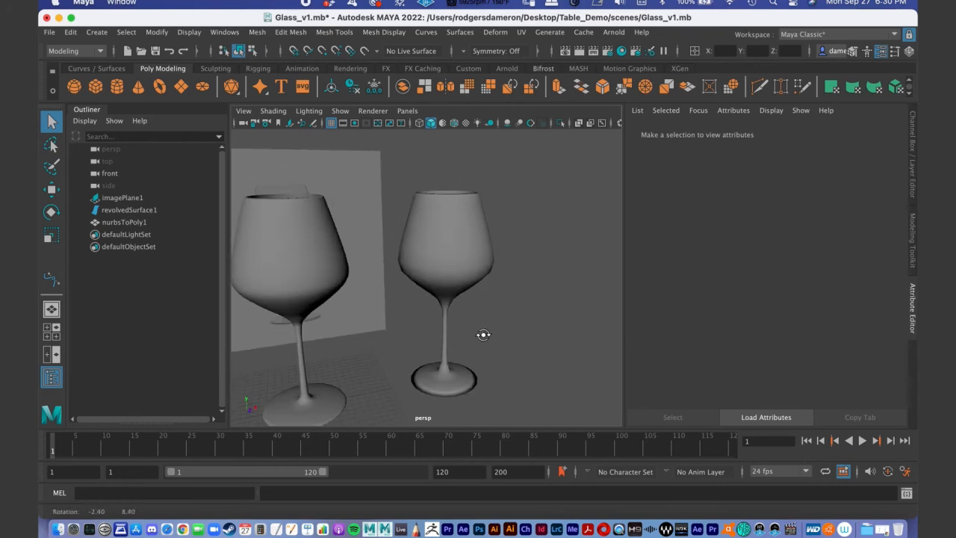
# - Select the polygon glass and switch the workspace to Modeling - Standard
pyautogui.click(465, 266)
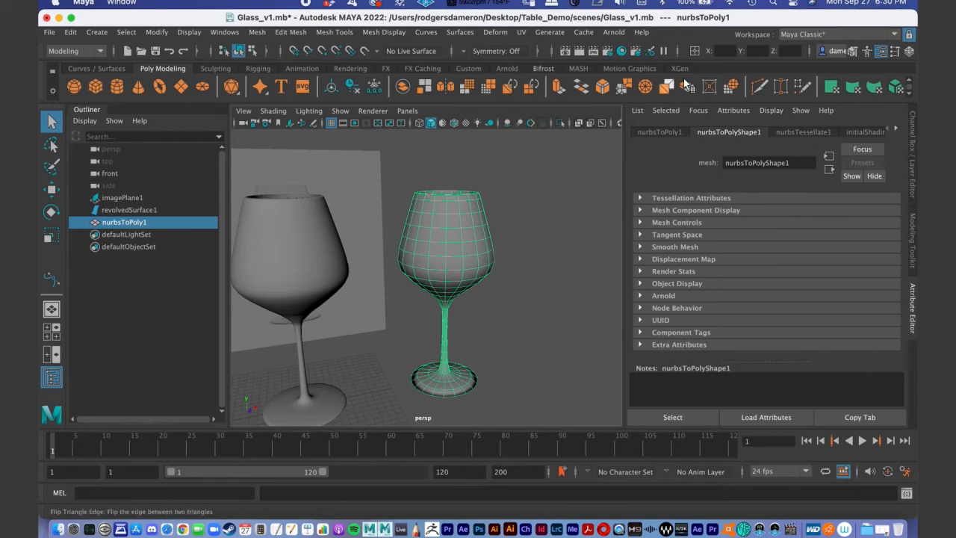
pyautogui.click(813, 35)
pyautogui.click(807, 65)
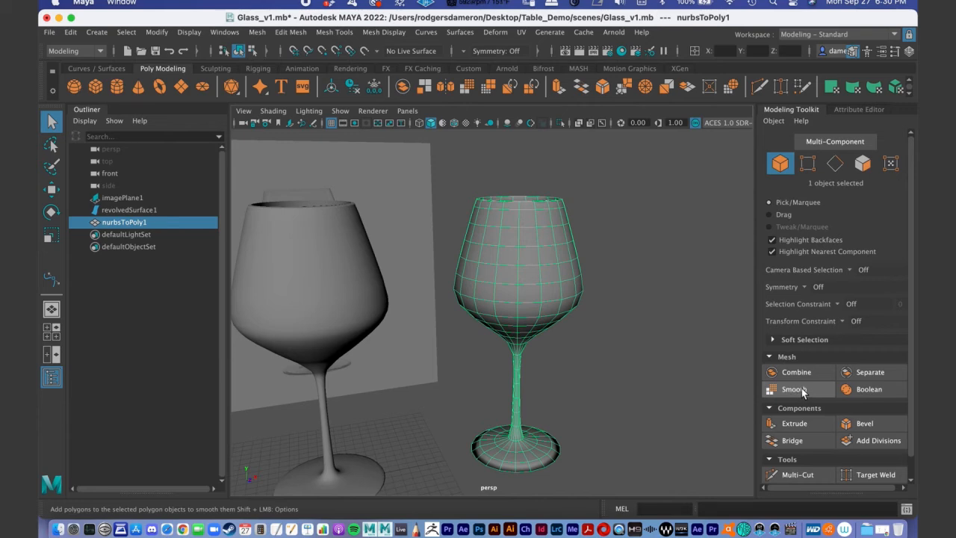
# - Apply the Smooth operation to the polygon glass with 1 division and deselect it
pyautogui.click(801, 391)
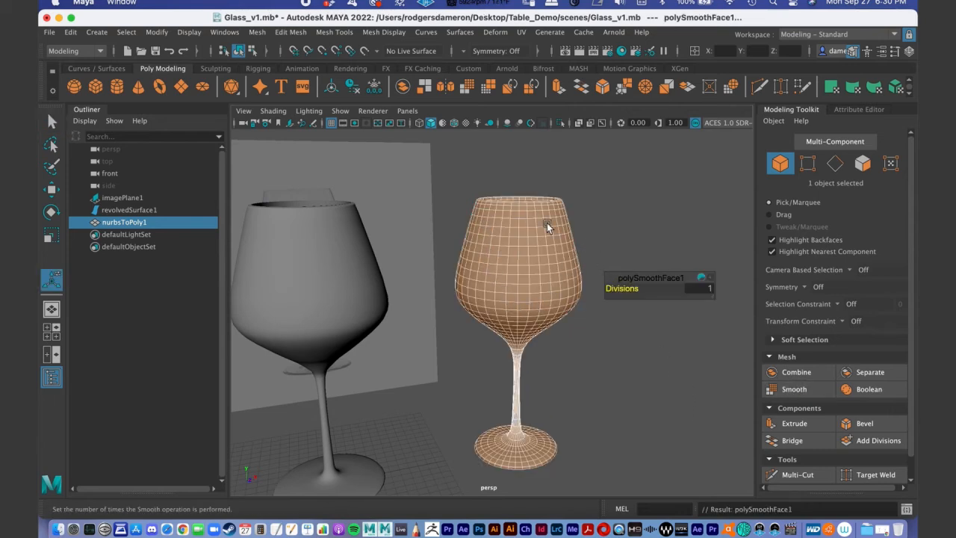
pyautogui.press('q')
pyautogui.click(603, 224)
pyautogui.keyDown('alt'); pyautogui.moveTo(584, 299); pyautogui.dragTo(552, 339); pyautogui.keyUp('alt')
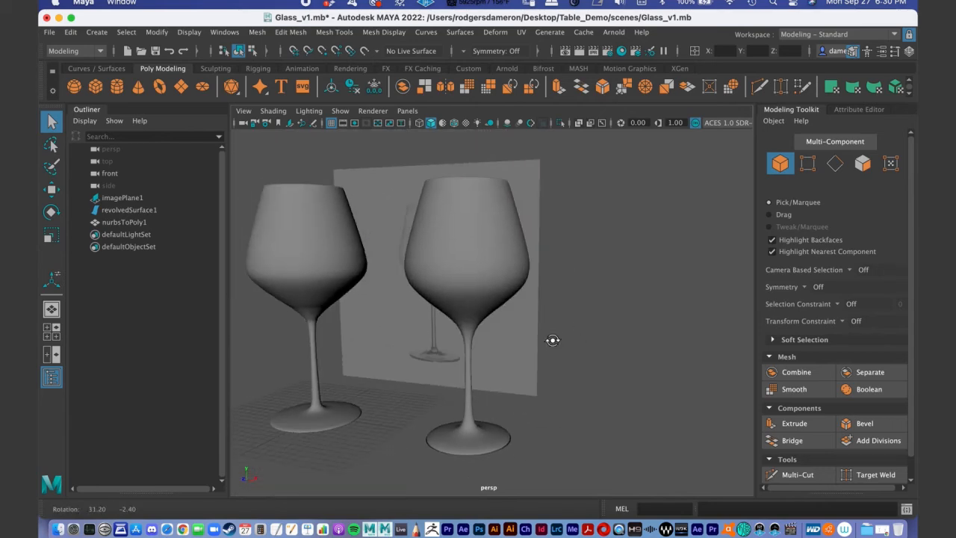
# - Select the smoothed polygon glass, inspect its mesh in wireframe display, and return to Smooth Shade All
pyautogui.click(501, 277)
pyautogui.keyDown('alt'); pyautogui.moveTo(502, 277); pyautogui.dragTo(548, 264); pyautogui.keyUp('alt')
pyautogui.moveTo(548, 264)
pyautogui.keyDown('alt'); pyautogui.mouseDown(button='middle')
pyautogui.moveTo(569, 263)
pyautogui.moveTo(577, 281)
pyautogui.mouseUp(button='middle'); pyautogui.keyUp('alt')
pyautogui.click(275, 112)
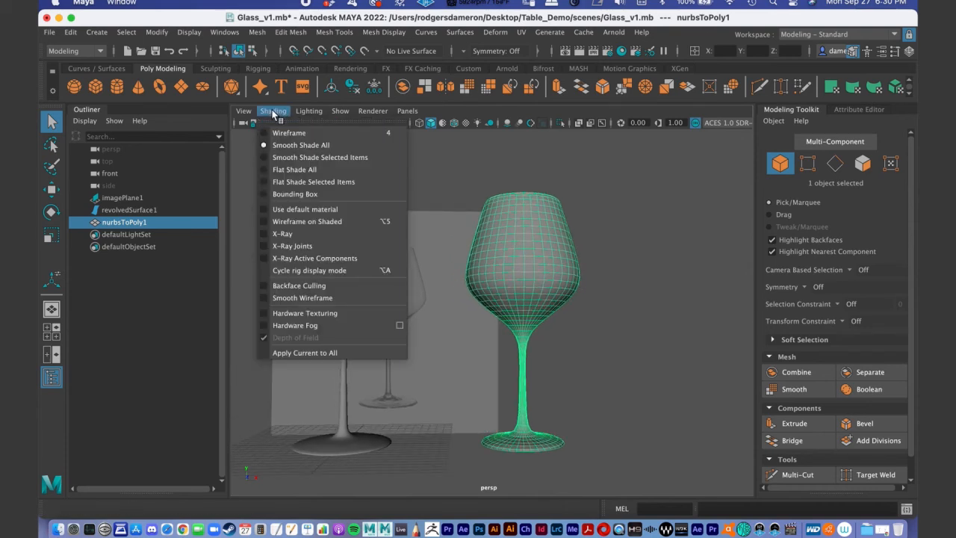
pyautogui.click(282, 133)
pyautogui.moveTo(597, 284)
pyautogui.keyDown('alt'); pyautogui.mouseDown()
pyautogui.moveTo(609, 280)
pyautogui.moveTo(590, 299)
pyautogui.mouseUp(); pyautogui.keyUp('alt')
pyautogui.click(273, 110)
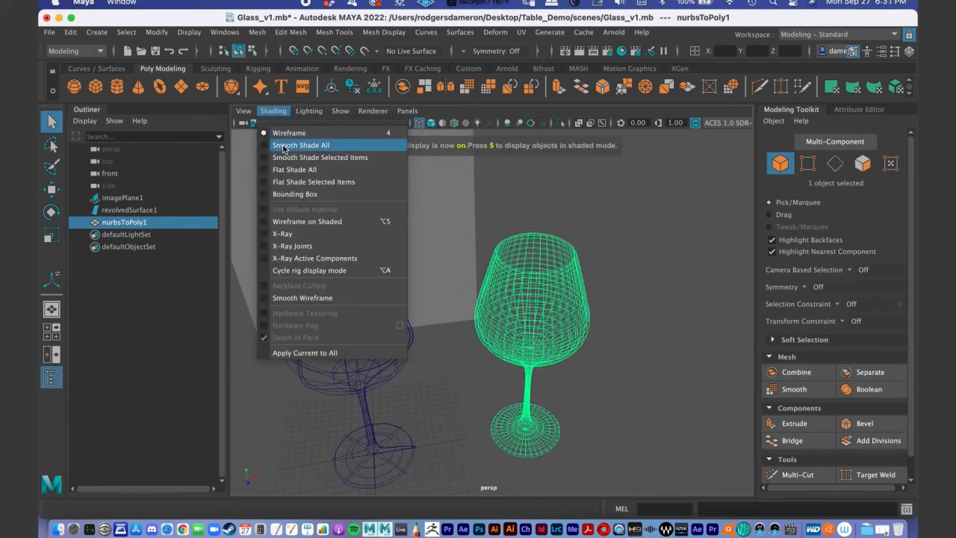
pyautogui.click(284, 146)
pyautogui.keyDown('alt'); pyautogui.moveTo(627, 350); pyautogui.dragTo(636, 321); pyautogui.keyUp('alt')
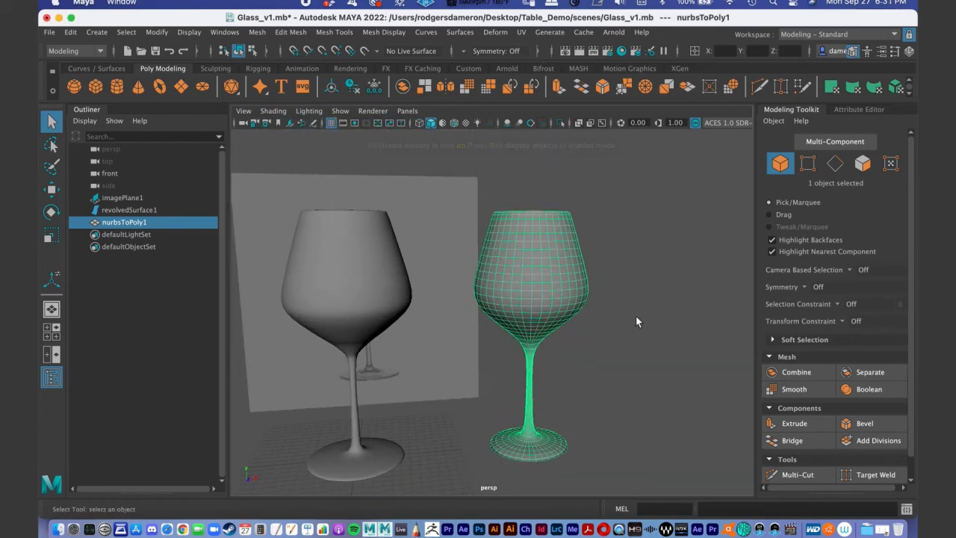
# - Turn on X-Ray shading to inspect both glasses and the polygon glass's mesh, and turn X-Ray back off
pyautogui.click(273, 111)
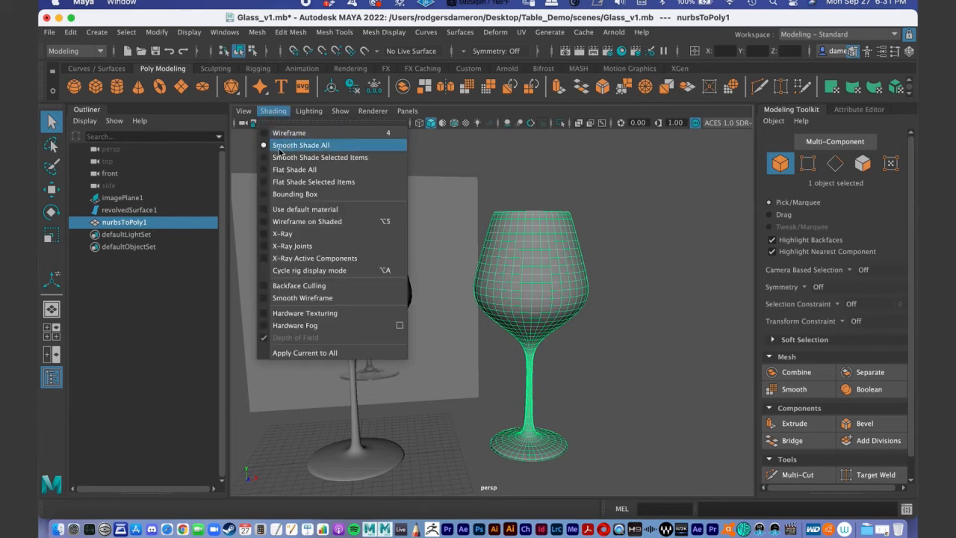
pyautogui.click(282, 233)
pyautogui.moveTo(617, 313)
pyautogui.keyDown('alt'); pyautogui.mouseDown()
pyautogui.moveTo(627, 324)
pyautogui.moveTo(610, 318)
pyautogui.moveTo(589, 333)
pyautogui.moveTo(634, 335)
pyautogui.moveTo(620, 326)
pyautogui.moveTo(621, 294)
pyautogui.moveTo(620, 319)
pyautogui.moveTo(595, 318)
pyautogui.moveTo(605, 335)
pyautogui.moveTo(595, 326)
pyautogui.moveTo(571, 347)
pyautogui.moveTo(576, 334)
pyautogui.mouseUp(); pyautogui.keyUp('alt')
pyautogui.click(612, 347)
pyautogui.keyDown('alt'); pyautogui.moveTo(530, 278); pyautogui.dragTo(548, 311); pyautogui.keyUp('alt')
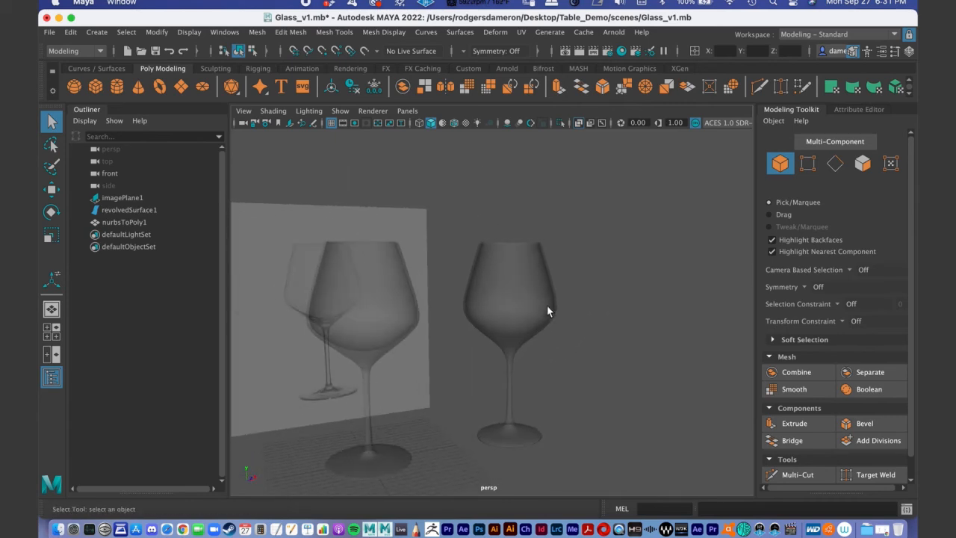
pyautogui.click(527, 309)
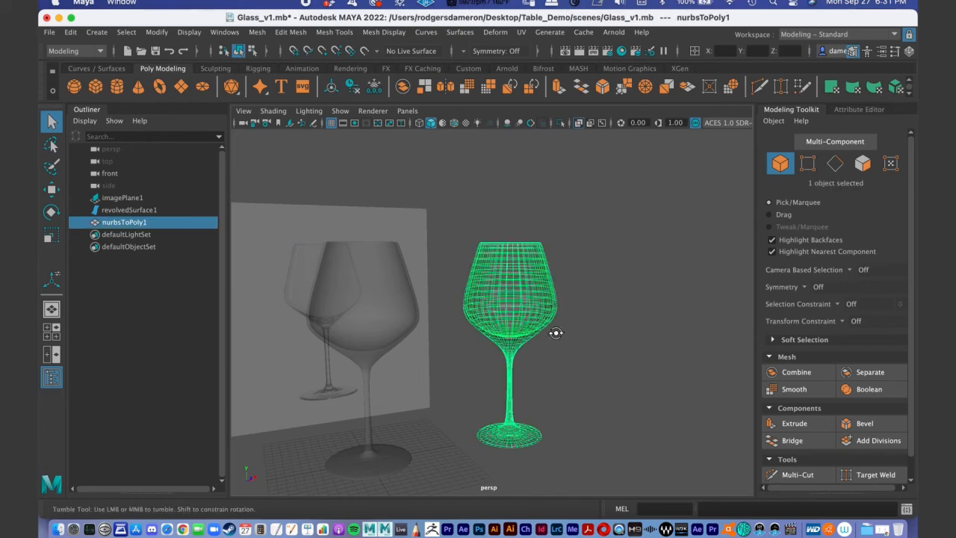
pyautogui.keyDown('alt'); pyautogui.moveTo(555, 331); pyautogui.dragTo(539, 336); pyautogui.keyUp('alt')
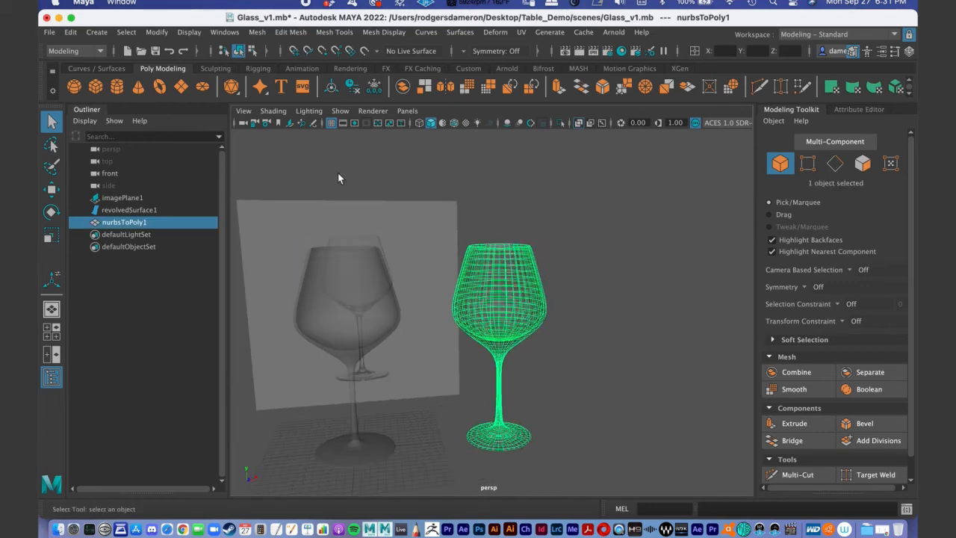
pyautogui.click(273, 111)
pyautogui.click(381, 233)
pyautogui.moveTo(559, 324)
pyautogui.keyDown('alt'); pyautogui.mouseDown()
pyautogui.moveTo(550, 307)
pyautogui.moveTo(558, 326)
pyautogui.mouseUp(); pyautogui.keyUp('alt')
# - Undo the Smooth operation on the polygon glass nurbsToPoly1
pyautogui.click(567, 297)
pyautogui.hotkey('ctrl', 'z')
pyautogui.click(559, 303)
pyautogui.hotkey('ctrl', 'z')
pyautogui.hotkey('ctrl', 'z')
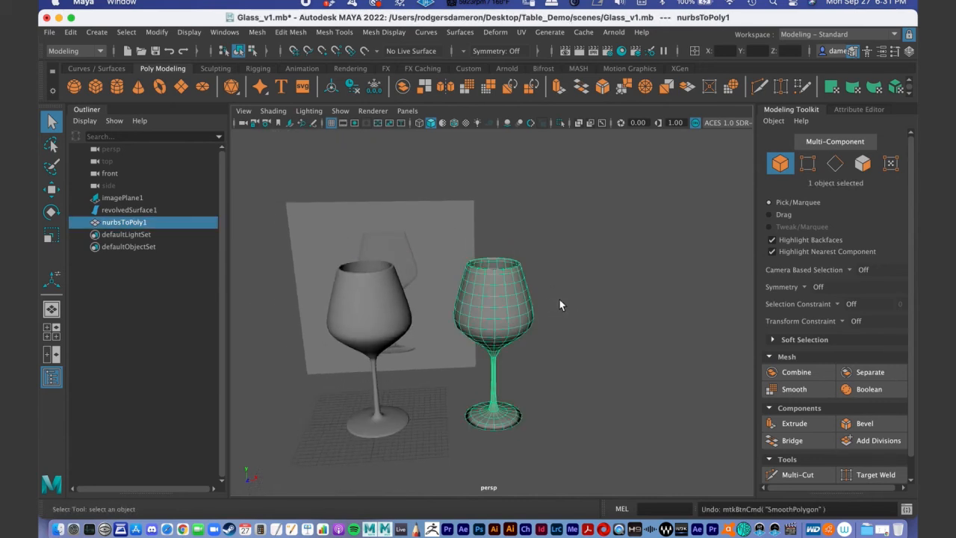
# - Examine the polygon glass's rim in smooth mesh preview, and return it to the unsmoothed display
pyautogui.keyDown('alt'); pyautogui.moveTo(507, 297); pyautogui.dragTo(521, 326, button='middle'); pyautogui.keyUp('alt')
pyautogui.keyDown('alt'); pyautogui.moveTo(500, 300); pyautogui.dragTo(658, 368, button='right'); pyautogui.keyUp('alt')
pyautogui.keyDown('alt'); pyautogui.moveTo(619, 329); pyautogui.dragTo(552, 219); pyautogui.keyUp('alt')
pyautogui.keyDown('alt'); pyautogui.moveTo(486, 314); pyautogui.dragTo(385, 331); pyautogui.keyUp('alt')
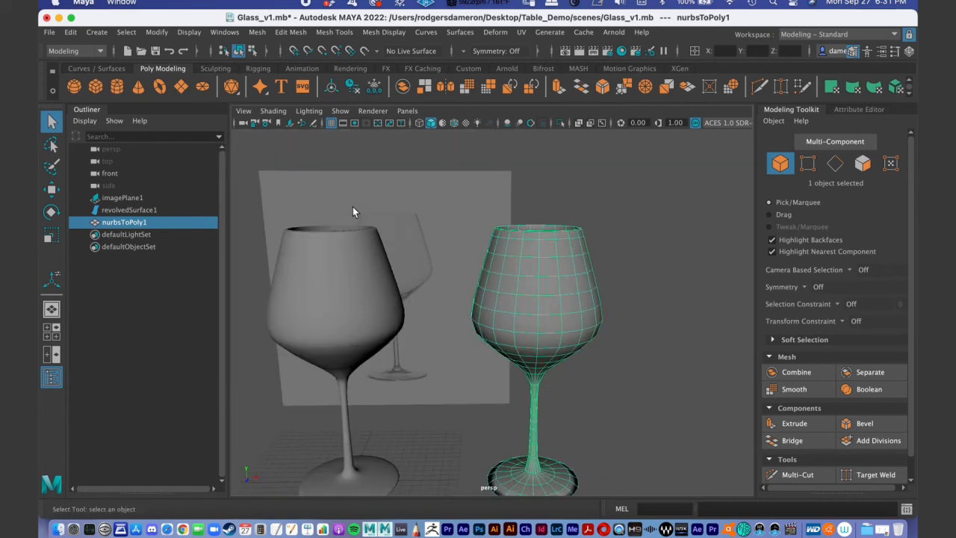
pyautogui.keyDown('alt'); pyautogui.moveTo(538, 317); pyautogui.dragTo(522, 272); pyautogui.keyUp('alt')
pyautogui.keyDown('alt'); pyautogui.moveTo(521, 272); pyautogui.dragTo(568, 302, button='right'); pyautogui.keyUp('alt')
pyautogui.keyDown('alt'); pyautogui.moveTo(568, 302); pyautogui.dragTo(578, 271); pyautogui.keyUp('alt')
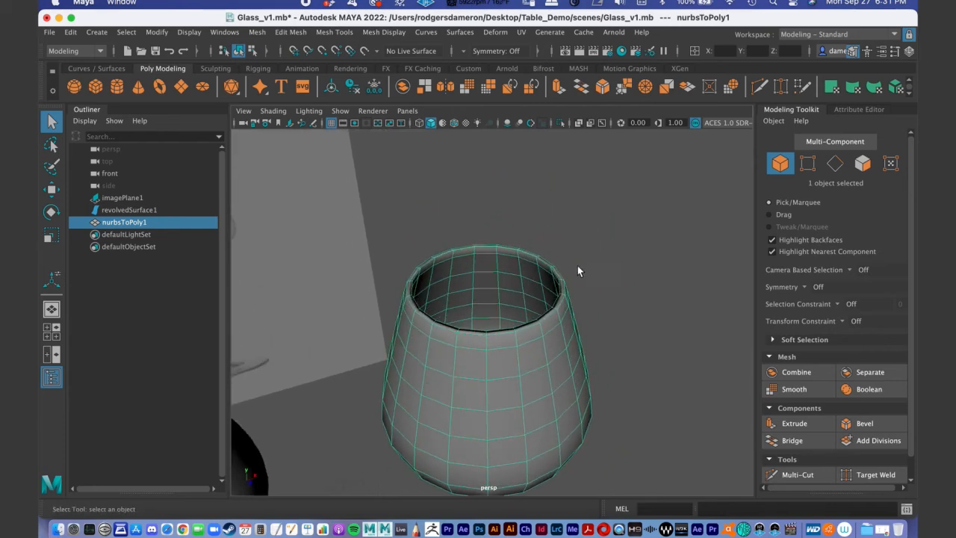
pyautogui.scroll(5, 533, 326)
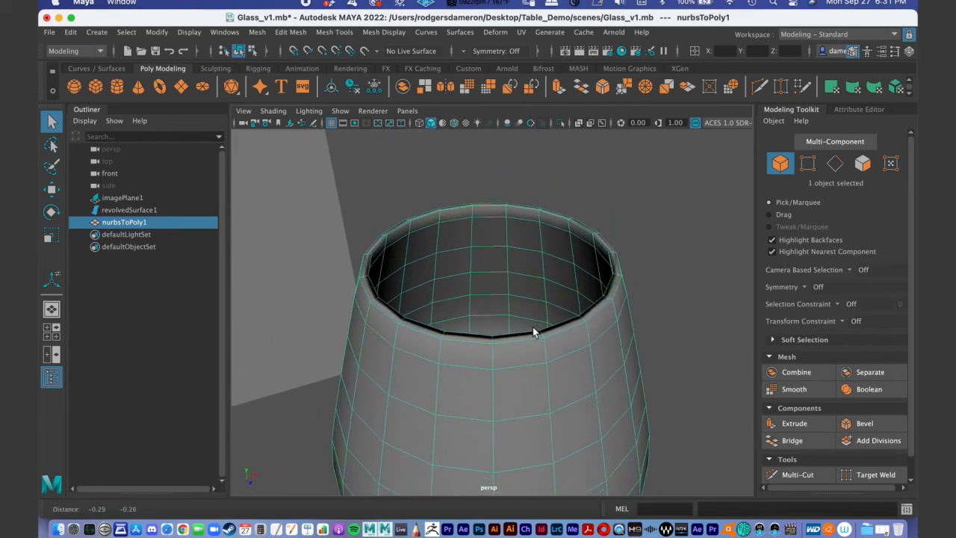
pyautogui.press('3')
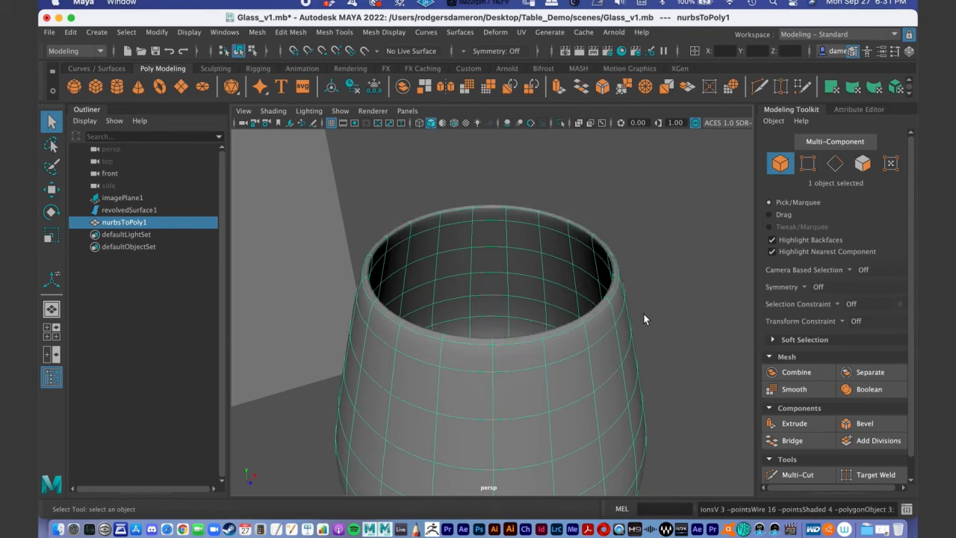
pyautogui.keyDown('alt'); pyautogui.moveTo(645, 319); pyautogui.dragTo(670, 314); pyautogui.keyUp('alt')
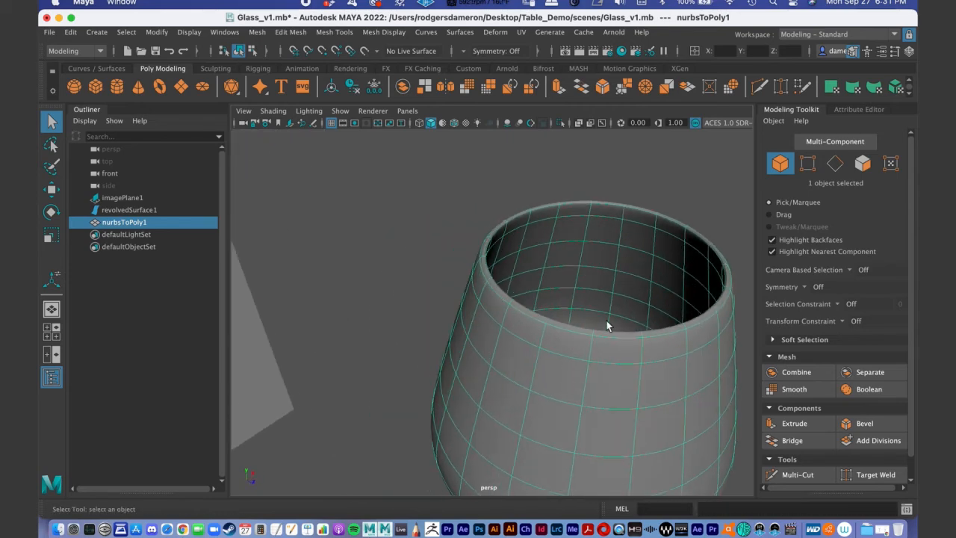
pyautogui.keyDown('alt'); pyautogui.moveTo(708, 271); pyautogui.dragTo(689, 269); pyautogui.keyUp('alt')
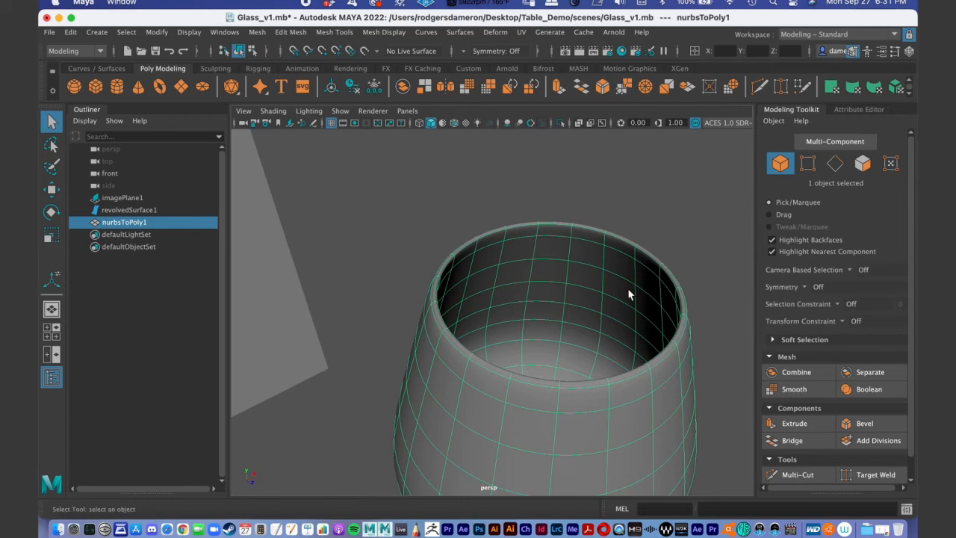
pyautogui.keyDown('alt'); pyautogui.moveTo(571, 297); pyautogui.dragTo(562, 293); pyautogui.keyUp('alt')
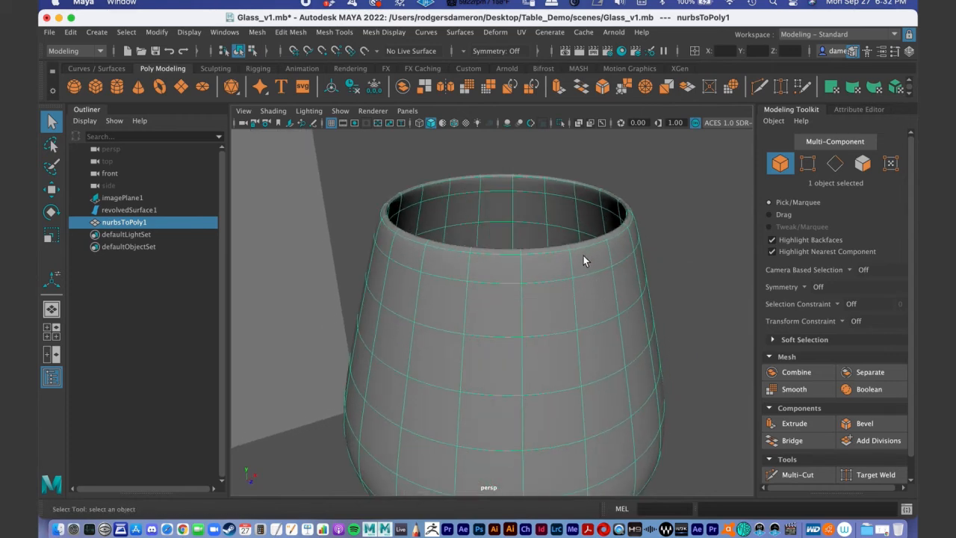
pyautogui.press('1')
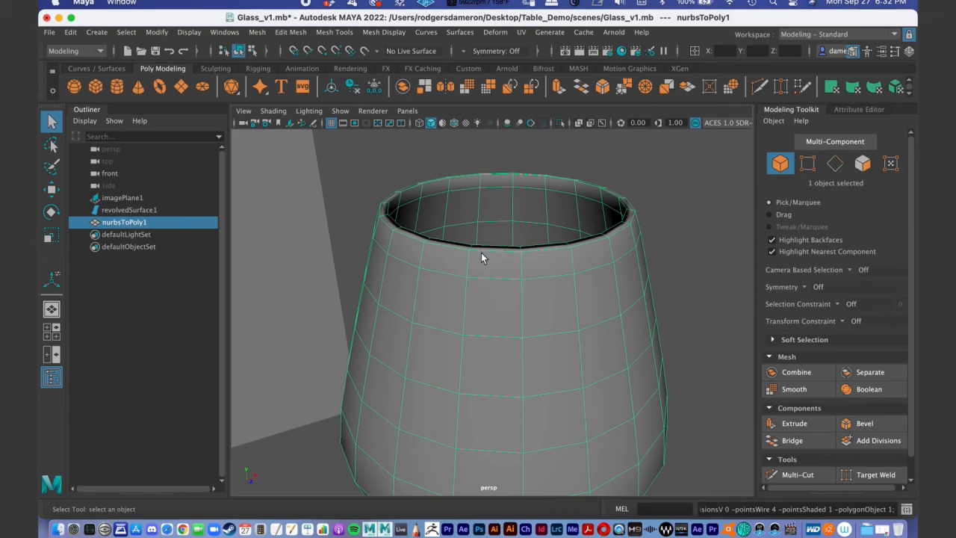
# - Switch the polygon glass to face selection and select the full ring of faces along the top of its rim
pyautogui.keyDown('alt'); pyautogui.moveTo(472, 268); pyautogui.dragTo(431, 282); pyautogui.keyUp('alt')
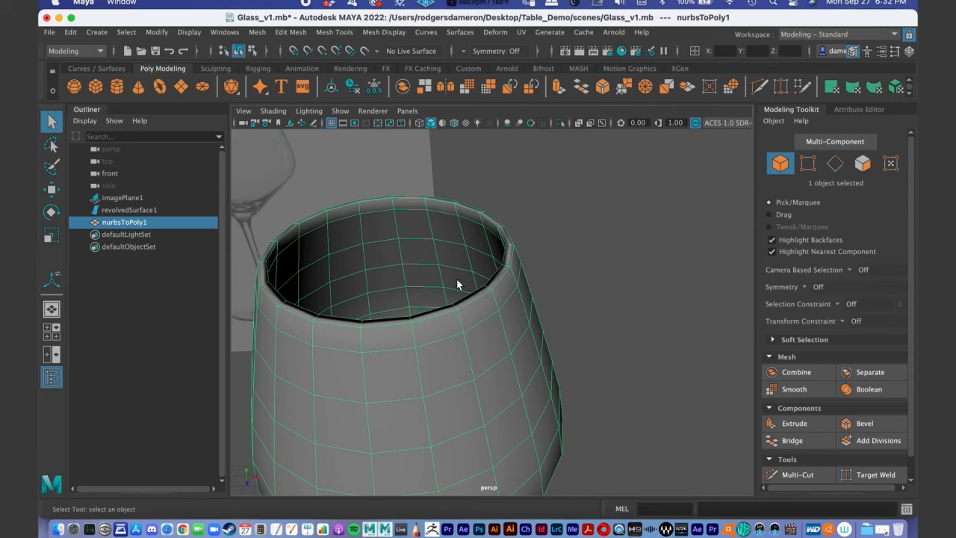
pyautogui.keyDown('alt'); pyautogui.moveTo(465, 291); pyautogui.dragTo(485, 309); pyautogui.keyUp('alt')
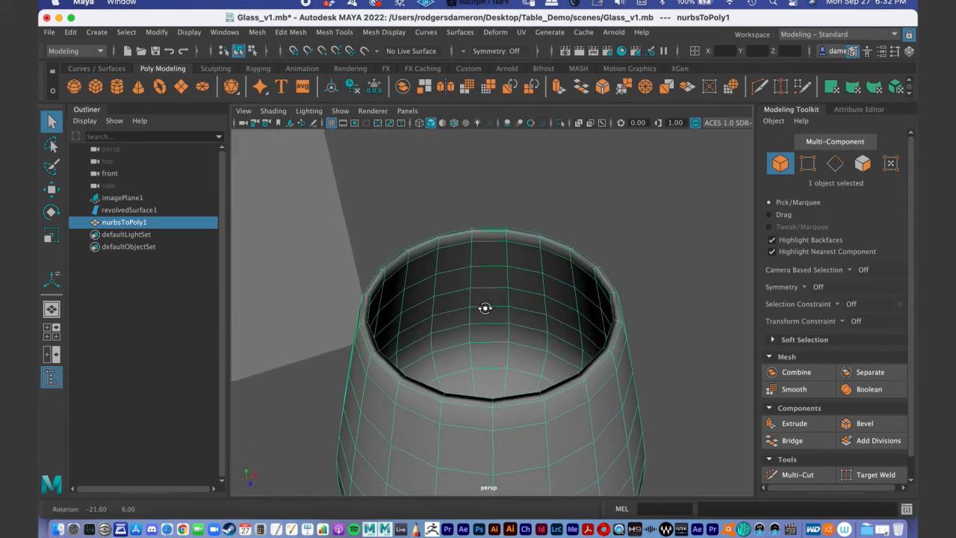
pyautogui.rightClick(579, 256)
pyautogui.moveTo(581, 256); pyautogui.dragTo(586, 232, button='right')
pyautogui.keyDown('alt'); pyautogui.moveTo(580, 256); pyautogui.dragTo(576, 277); pyautogui.keyUp('alt')
pyautogui.click(563, 274)
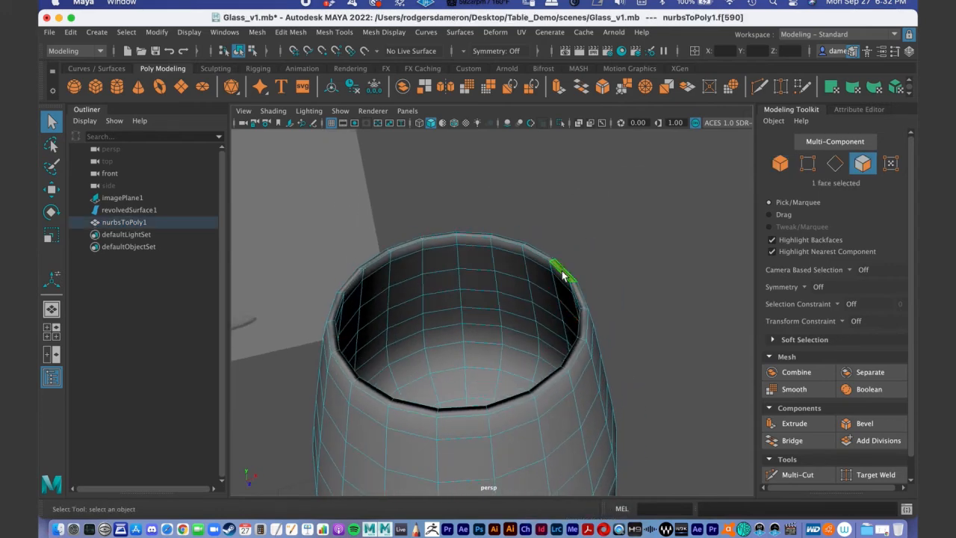
pyautogui.keyDown('alt'); pyautogui.moveTo(583, 297); pyautogui.dragTo(551, 289); pyautogui.keyUp('alt')
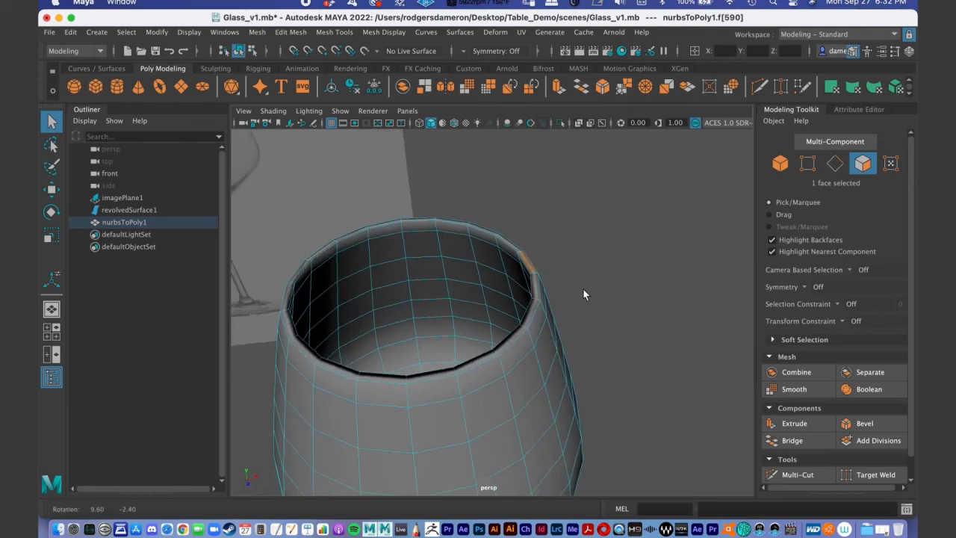
pyautogui.doubleClick(536, 288)
pyautogui.keyDown('alt'); pyautogui.moveTo(576, 306); pyautogui.dragTo(544, 303); pyautogui.keyUp('alt')
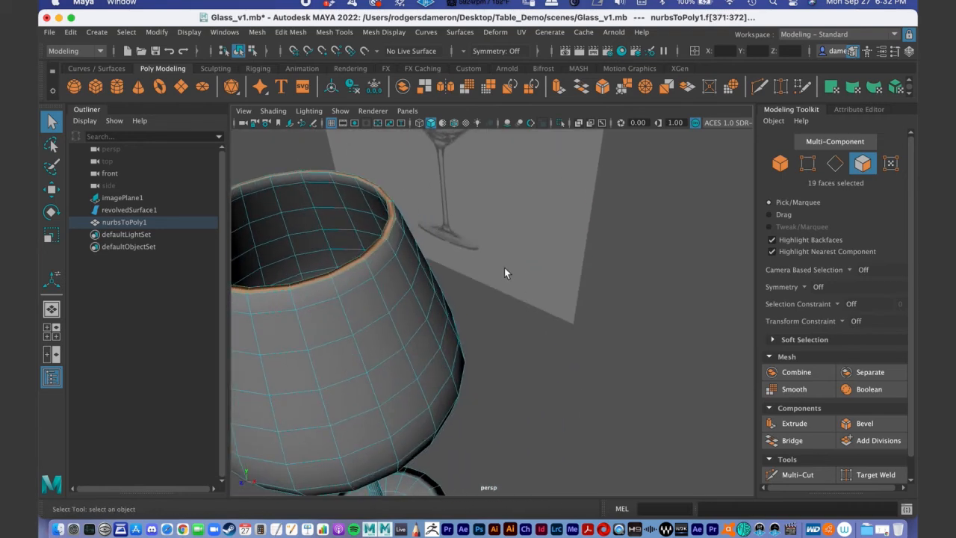
# - Bevel the ring of rim faces and check the result in smooth mesh preview, returning to the unsmoothed display
pyautogui.press('f')
pyautogui.keyDown('alt'); pyautogui.moveTo(604, 329); pyautogui.dragTo(575, 314); pyautogui.keyUp('alt')
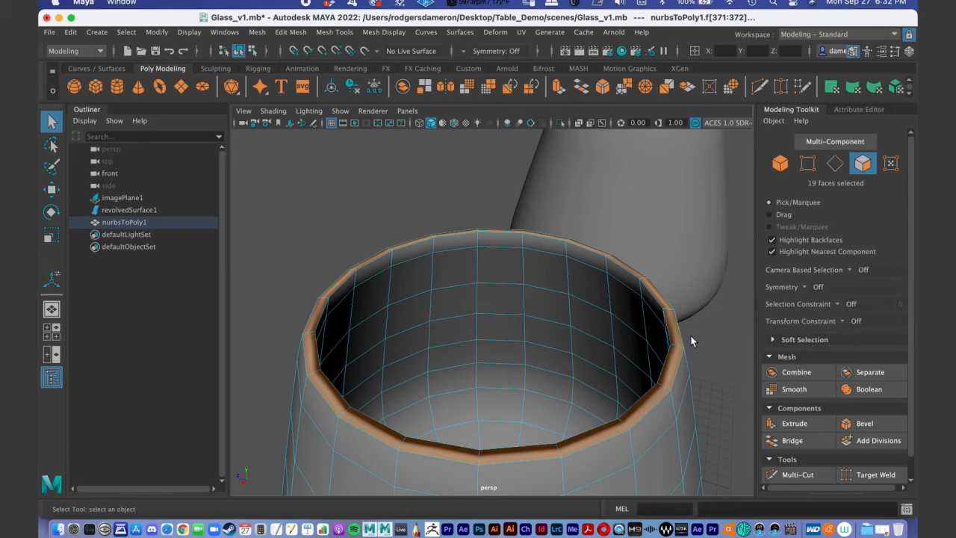
pyautogui.keyDown('alt'); pyautogui.moveTo(640, 333); pyautogui.dragTo(666, 338); pyautogui.keyUp('alt')
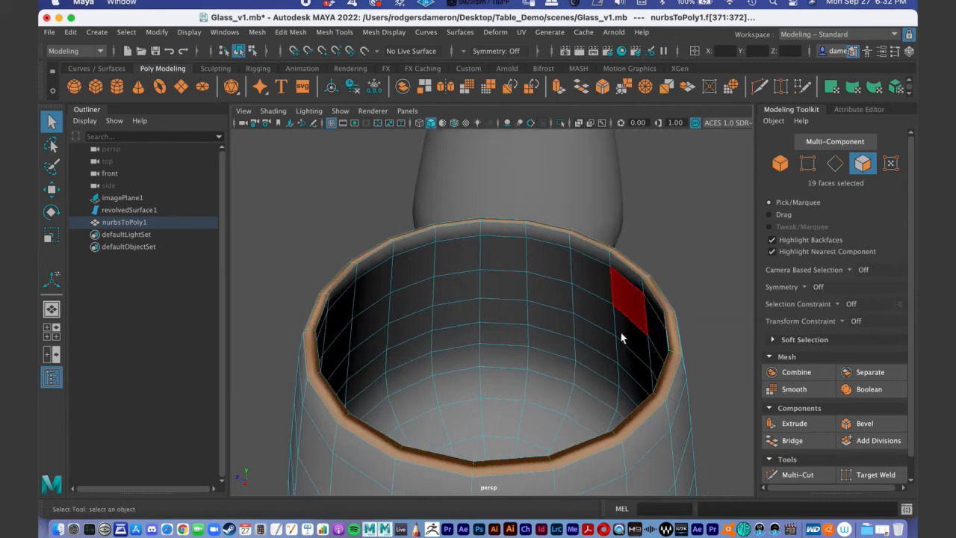
pyautogui.keyDown('alt'); pyautogui.moveTo(579, 323); pyautogui.dragTo(571, 285, button='middle'); pyautogui.keyUp('alt')
pyautogui.keyDown('alt'); pyautogui.moveTo(571, 285); pyautogui.dragTo(540, 271, button='right'); pyautogui.keyUp('alt')
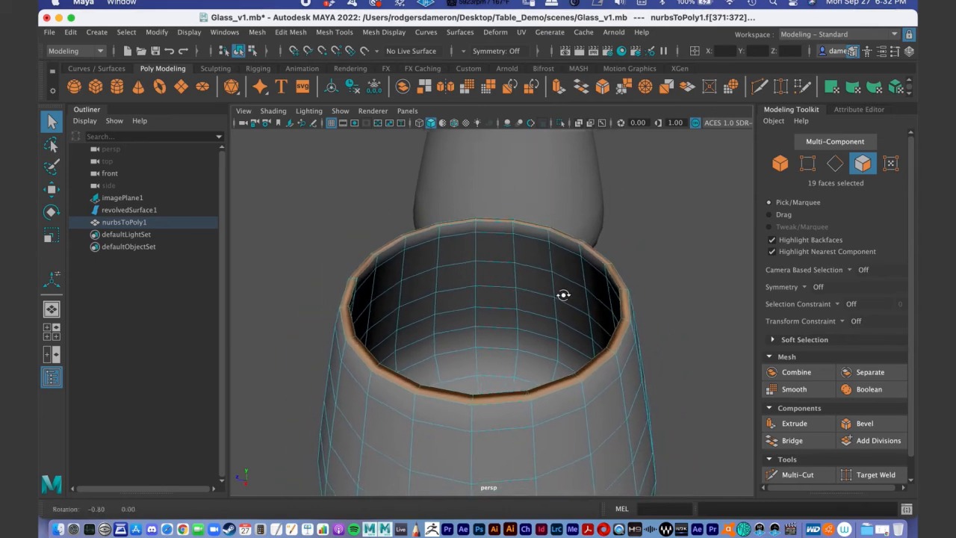
pyautogui.keyDown('alt'); pyautogui.moveTo(561, 291); pyautogui.dragTo(586, 312); pyautogui.keyUp('alt')
pyautogui.keyDown('alt'); pyautogui.moveTo(586, 311); pyautogui.dragTo(565, 303, button='middle'); pyautogui.keyUp('alt')
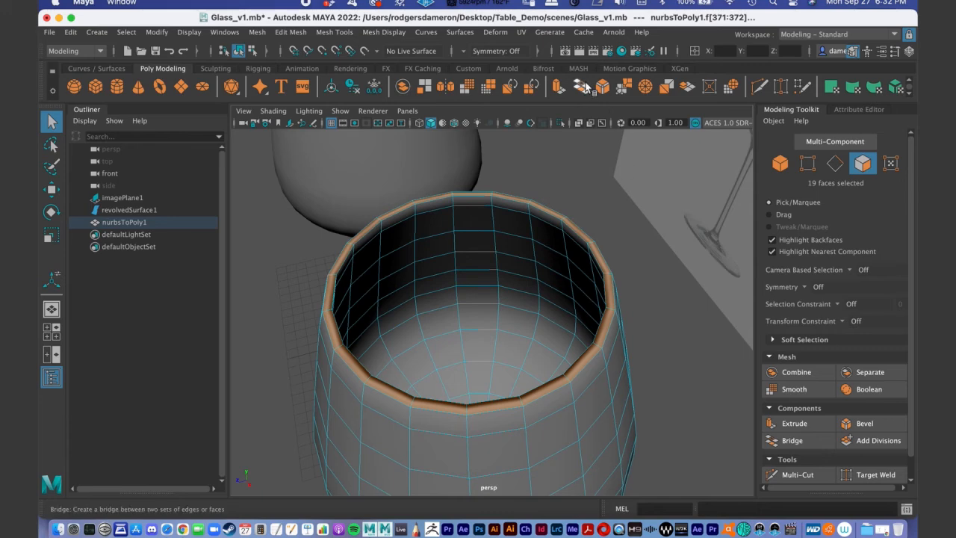
pyautogui.click(862, 423)
pyautogui.keyDown('alt'); pyautogui.moveTo(463, 292); pyautogui.dragTo(405, 298); pyautogui.keyUp('alt')
pyautogui.keyDown('alt'); pyautogui.moveTo(323, 261); pyautogui.dragTo(393, 285, button='right'); pyautogui.keyUp('alt')
pyautogui.keyDown('alt'); pyautogui.moveTo(392, 284); pyautogui.dragTo(482, 233, button='middle'); pyautogui.keyUp('alt')
pyautogui.keyDown('alt'); pyautogui.moveTo(390, 269); pyautogui.dragTo(336, 258); pyautogui.keyUp('alt')
pyautogui.keyDown('alt'); pyautogui.moveTo(476, 273); pyautogui.dragTo(415, 188, button='right'); pyautogui.keyUp('alt')
pyautogui.keyDown('alt'); pyautogui.moveTo(477, 246); pyautogui.dragTo(481, 291); pyautogui.keyUp('alt')
pyautogui.press('3')
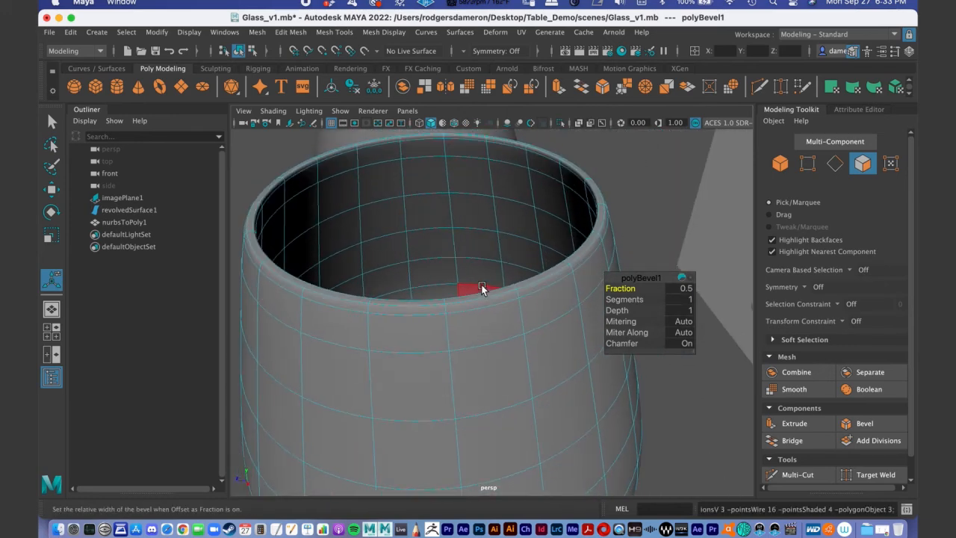
pyautogui.press('1')
# - Set the rim bevel's Segments to 2 and Fraction to 0.3, and leave the bevel settings
pyautogui.moveTo(624, 299); pyautogui.dragTo(630, 299)
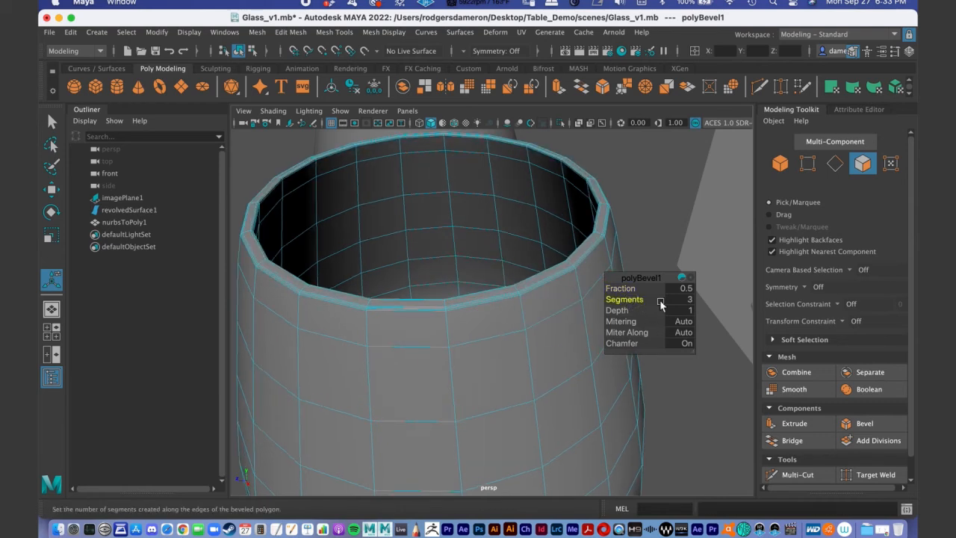
pyautogui.click(679, 300)
pyautogui.write('2')
pyautogui.press('Return')
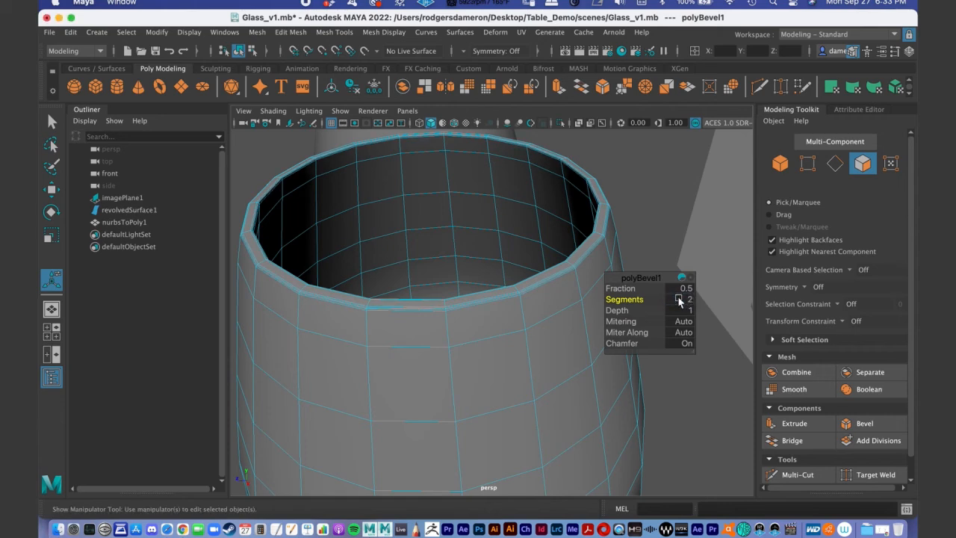
pyautogui.moveTo(633, 290); pyautogui.dragTo(621, 288)
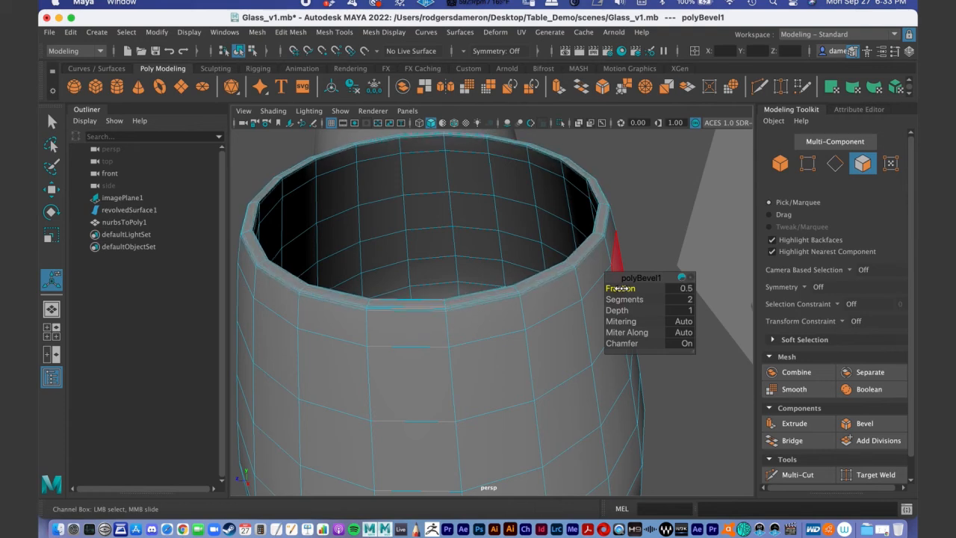
pyautogui.moveTo(618, 288); pyautogui.dragTo(614, 289)
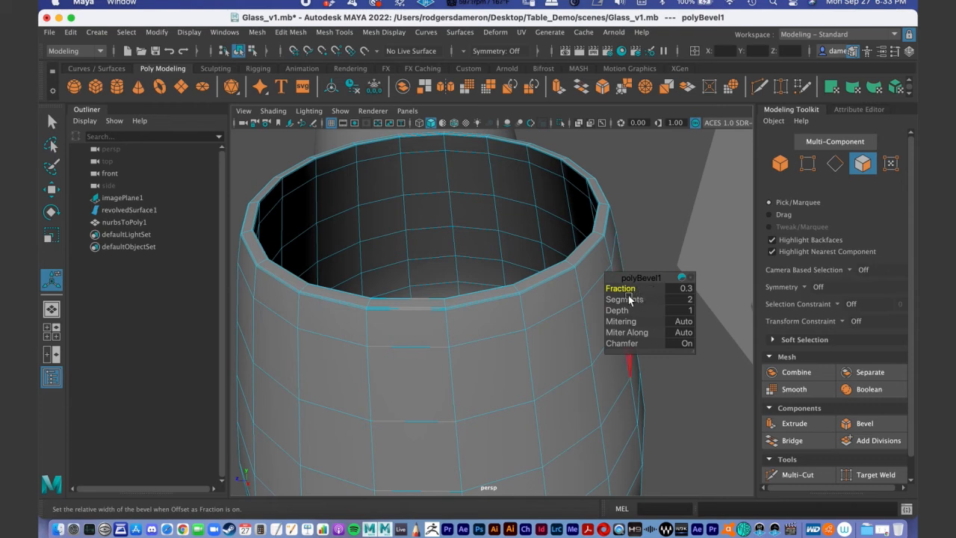
pyautogui.click(52, 122)
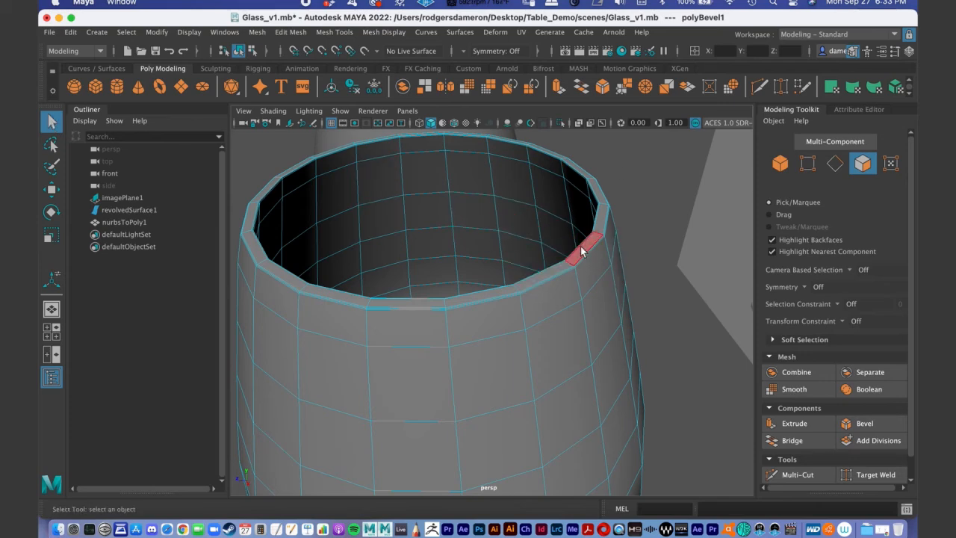
# - Return the polygon glass to object mode and examine its bevelled rim in smooth mesh preview with the glass deselected
pyautogui.moveTo(572, 202); pyautogui.dragTo(631, 177, button='right')
pyautogui.press('3')
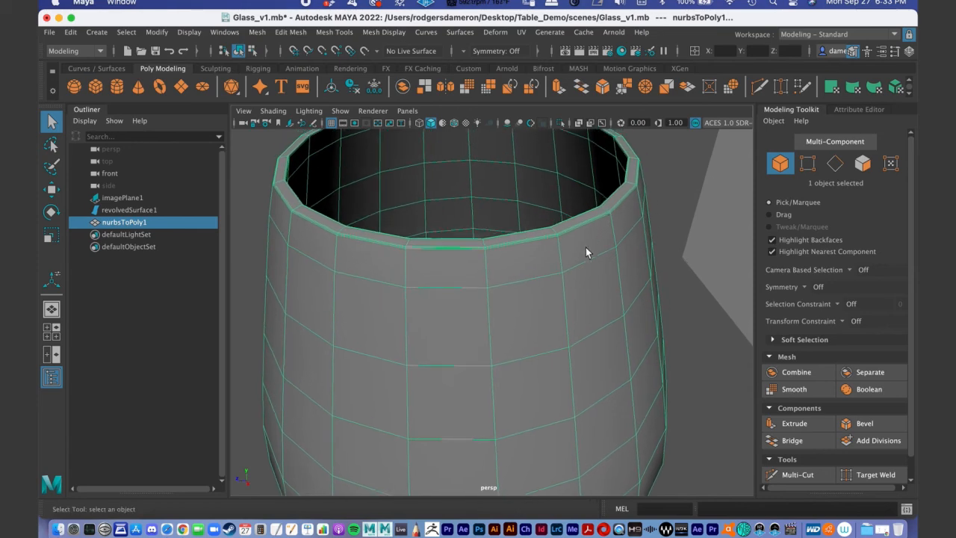
pyautogui.keyDown('alt'); pyautogui.moveTo(655, 254); pyautogui.dragTo(675, 219); pyautogui.keyUp('alt')
pyautogui.click(674, 220)
pyautogui.keyDown('alt'); pyautogui.moveTo(614, 250); pyautogui.dragTo(584, 221); pyautogui.keyUp('alt')
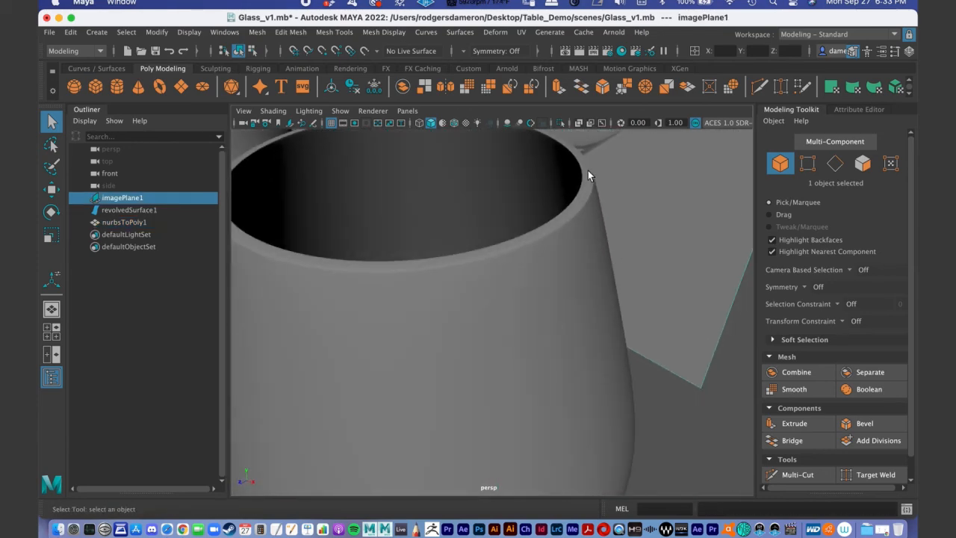
pyautogui.scroll(-5, 604, 266)
pyautogui.keyDown('alt'); pyautogui.moveTo(580, 226); pyautogui.dragTo(558, 281); pyautogui.keyUp('alt')
# - Select the polygon glass and examine the mesh of its stem and foot in the unsmoothed display
pyautogui.click(565, 339)
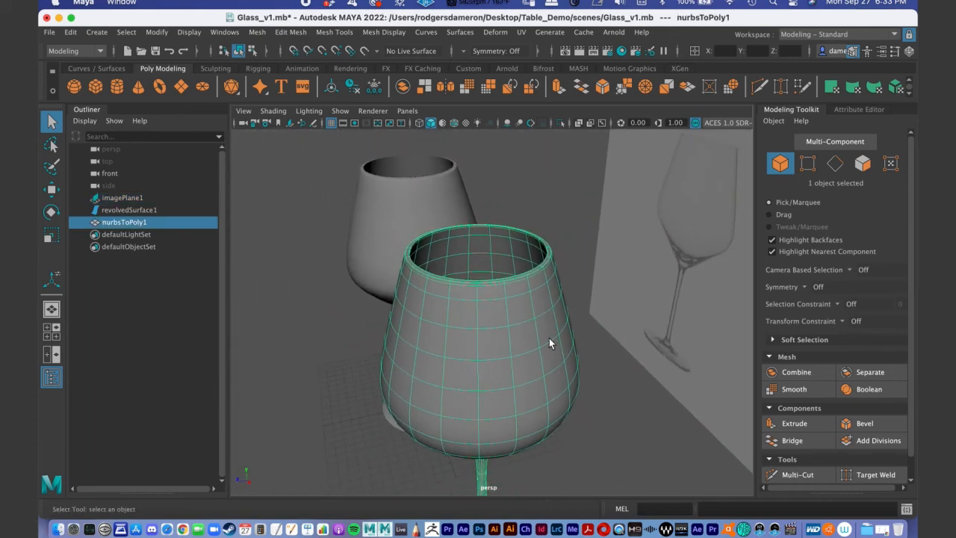
pyautogui.keyDown('alt'); pyautogui.moveTo(539, 325); pyautogui.dragTo(556, 133, button='middle'); pyautogui.keyUp('alt')
pyautogui.keyDown('alt'); pyautogui.moveTo(524, 354); pyautogui.dragTo(518, 238, button='middle'); pyautogui.keyUp('alt')
pyautogui.keyDown('alt'); pyautogui.moveTo(515, 345); pyautogui.dragTo(489, 290); pyautogui.keyUp('alt')
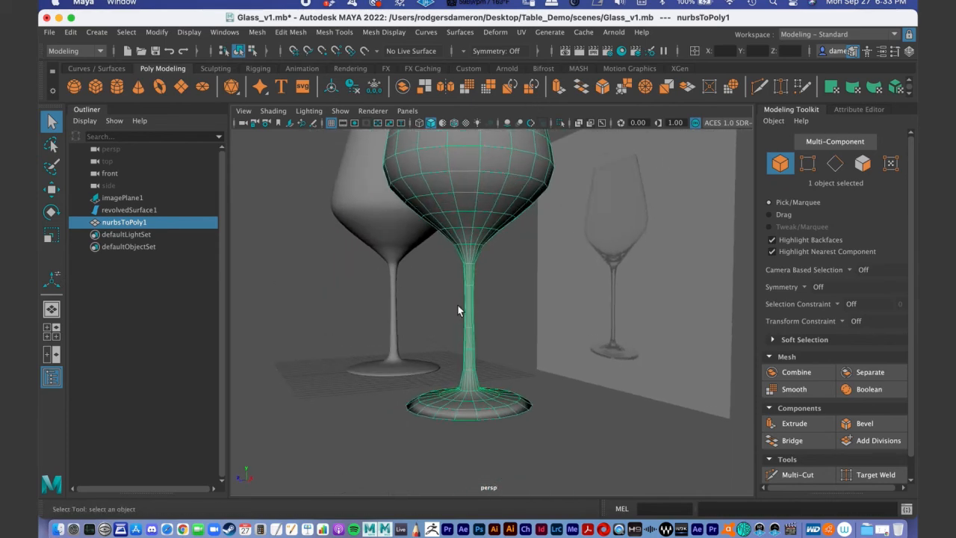
pyautogui.keyDown('alt'); pyautogui.moveTo(487, 271); pyautogui.dragTo(522, 164, button='middle'); pyautogui.keyUp('alt')
pyautogui.keyDown('alt'); pyautogui.moveTo(516, 239); pyautogui.dragTo(588, 306, button='right'); pyautogui.keyUp('alt')
pyautogui.keyDown('alt'); pyautogui.moveTo(527, 241); pyautogui.dragTo(519, 269); pyautogui.keyUp('alt')
pyautogui.keyDown('alt'); pyautogui.moveTo(533, 207); pyautogui.dragTo(409, 438, button='middle'); pyautogui.keyUp('alt')
pyautogui.keyDown('alt'); pyautogui.moveTo(461, 285); pyautogui.dragTo(431, 273, button='right'); pyautogui.keyUp('alt')
pyautogui.keyDown('alt'); pyautogui.moveTo(482, 273); pyautogui.dragTo(466, 306, button='middle'); pyautogui.keyUp('alt')
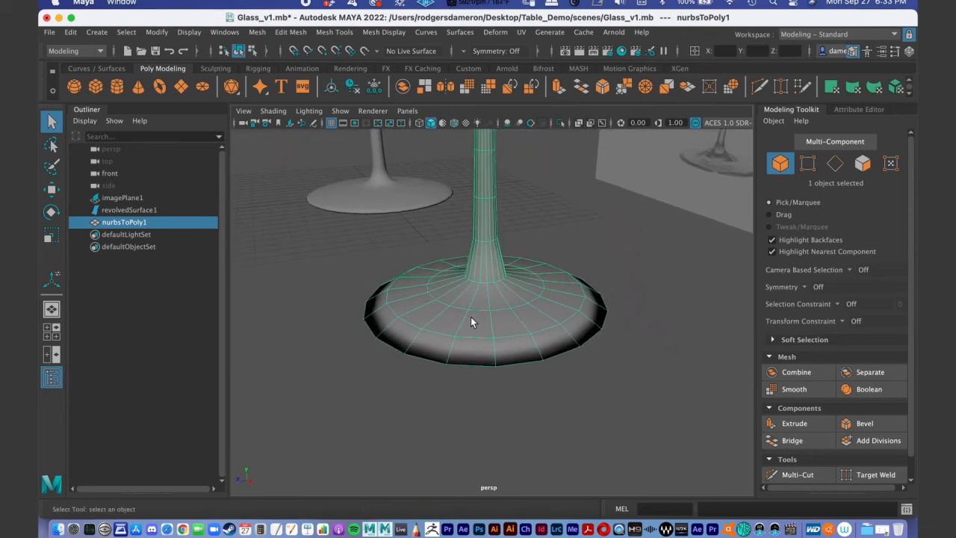
pyautogui.keyDown('alt'); pyautogui.moveTo(461, 326); pyautogui.dragTo(490, 344); pyautogui.keyUp('alt')
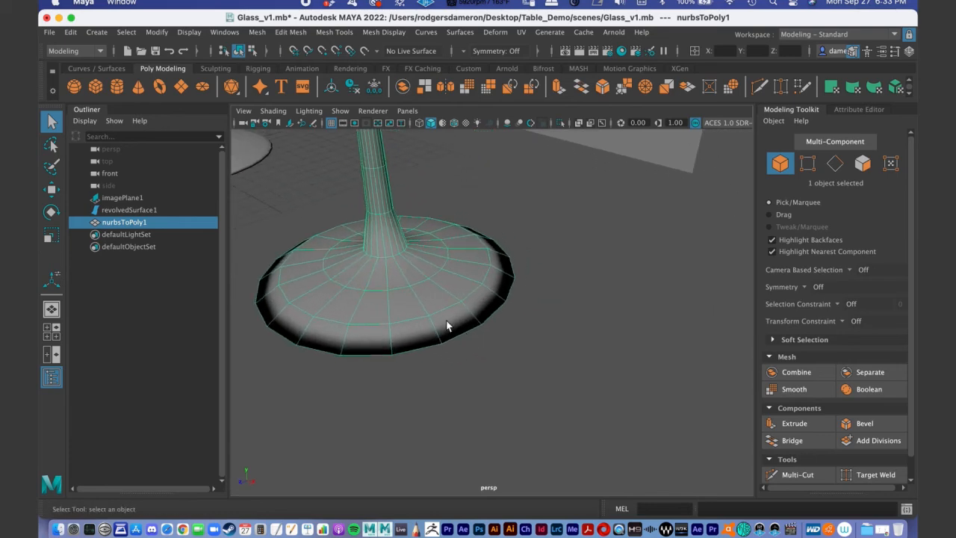
# - Switch the polygon glass to edge selection and select the edge loop around the top of the foot near its outer rim
pyautogui.rightClick(421, 318)
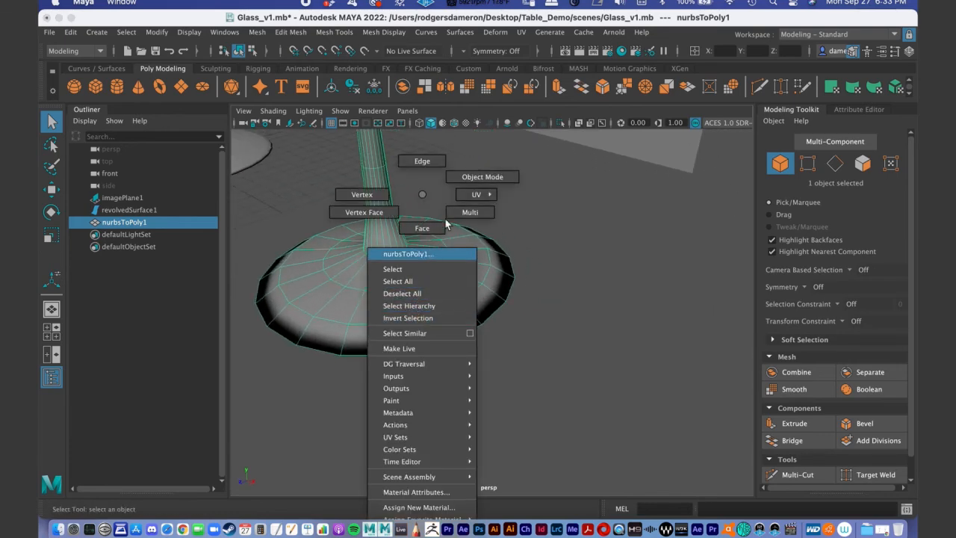
pyautogui.click(408, 254)
pyautogui.moveTo(348, 300); pyautogui.dragTo(339, 157, button='right')
pyautogui.moveTo(345, 196); pyautogui.dragTo(346, 197, button='right')
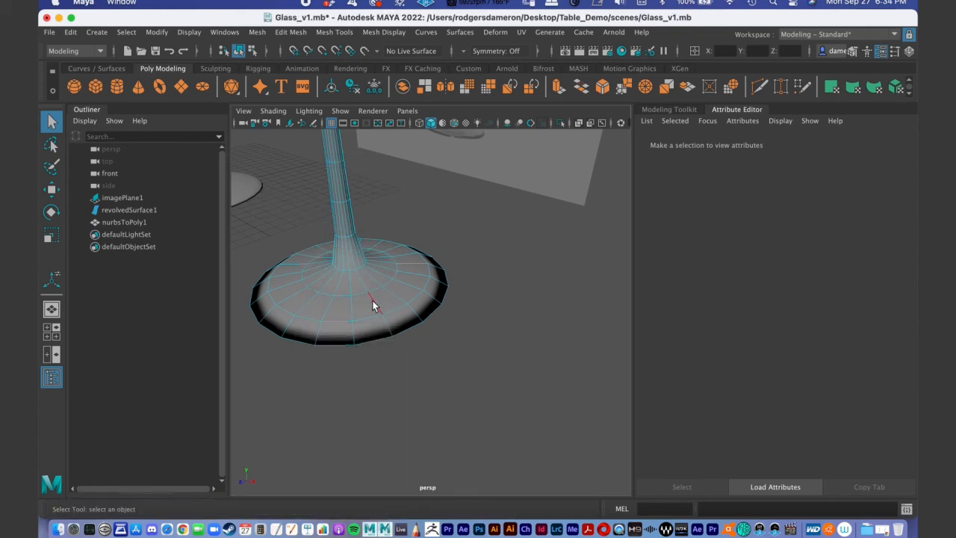
pyautogui.click(364, 321)
pyautogui.keyDown('alt'); pyautogui.moveTo(448, 306); pyautogui.dragTo(433, 305); pyautogui.keyUp('alt')
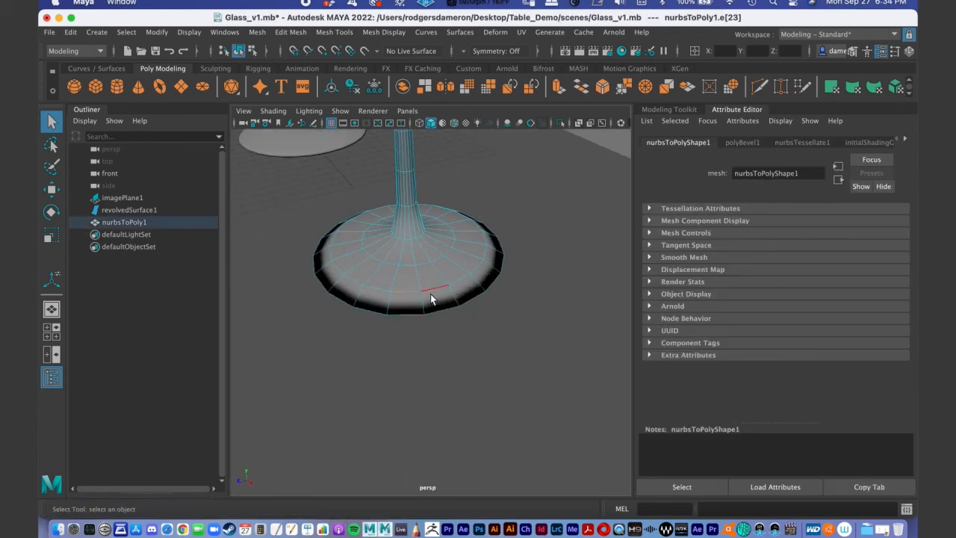
pyautogui.click(435, 292)
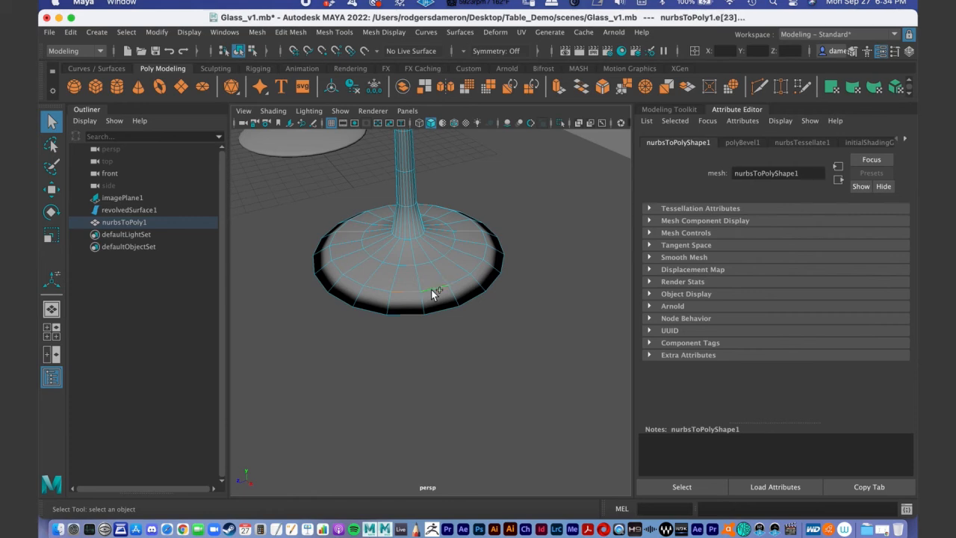
pyautogui.keyDown('alt'); pyautogui.moveTo(454, 277); pyautogui.dragTo(508, 291); pyautogui.keyUp('alt')
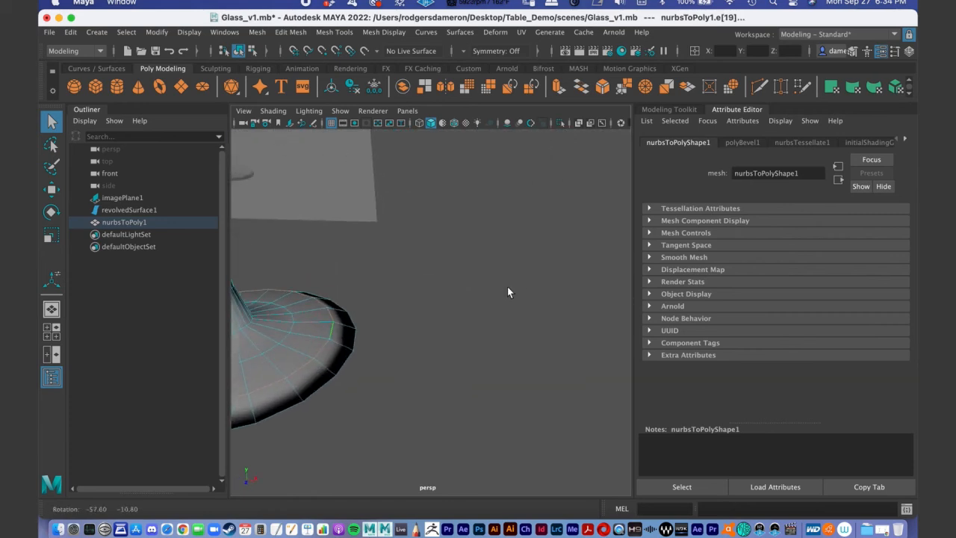
pyautogui.keyDown('alt'); pyautogui.moveTo(438, 286); pyautogui.dragTo(685, 187, button='middle'); pyautogui.keyUp('alt')
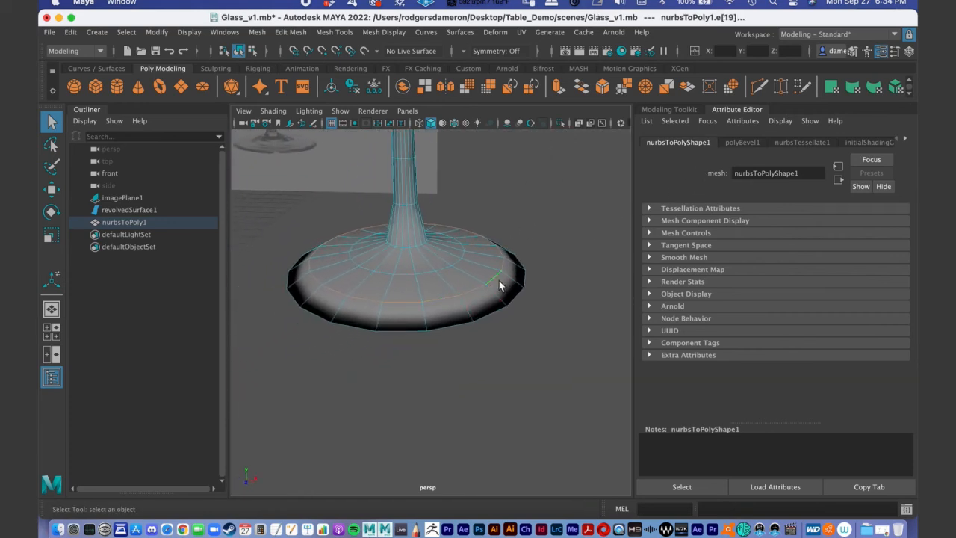
# - Bevel the selected edge loop around the foot of the polygon glass with Fraction 0.5 and Segments 1
pyautogui.keyDown('alt'); pyautogui.moveTo(504, 292); pyautogui.dragTo(627, 221, button='right'); pyautogui.keyUp('alt')
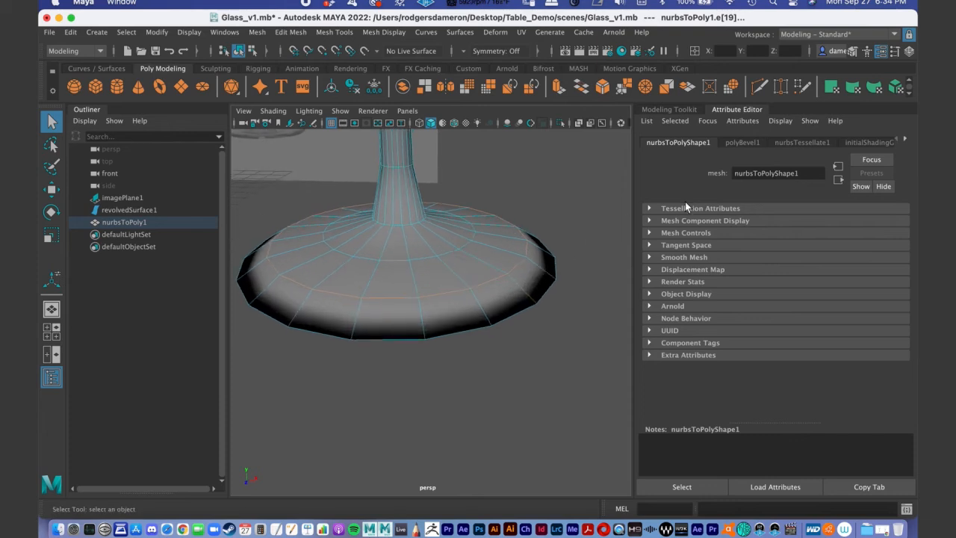
pyautogui.click(669, 110)
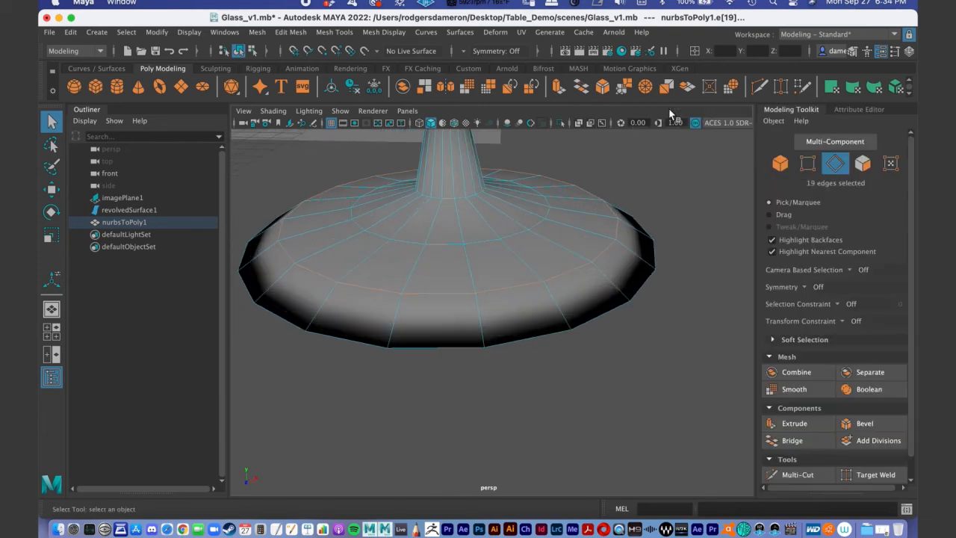
pyautogui.click(865, 424)
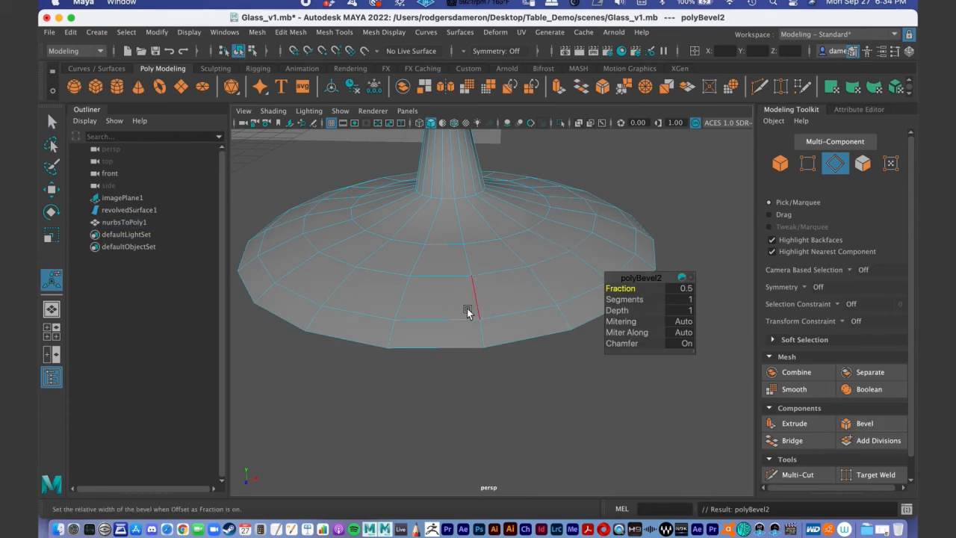
pyautogui.moveTo(479, 307)
pyautogui.keyDown('alt'); pyautogui.mouseDown()
pyautogui.moveTo(480, 283)
pyautogui.moveTo(491, 309)
pyautogui.moveTo(466, 305)
pyautogui.moveTo(465, 150)
pyautogui.moveTo(503, 301)
pyautogui.moveTo(486, 333)
pyautogui.moveTo(474, 314)
pyautogui.mouseUp(); pyautogui.keyUp('alt')
pyautogui.keyDown('alt'); pyautogui.moveTo(475, 314); pyautogui.dragTo(507, 273, button='right'); pyautogui.keyUp('alt')
# - Move the revolved NURBS glass about 20 cm along negative X in the front view, away from the reference glass
pyautogui.press('space')
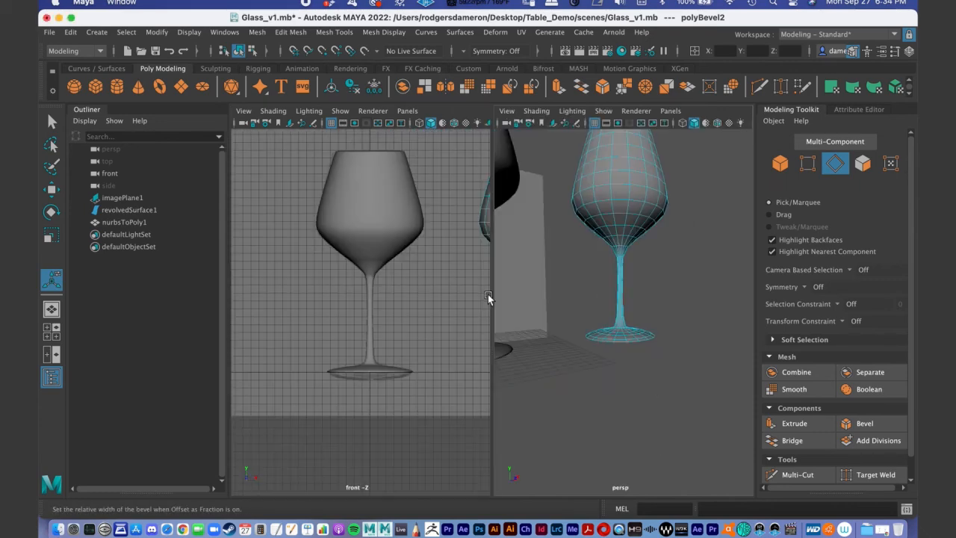
pyautogui.press('space')
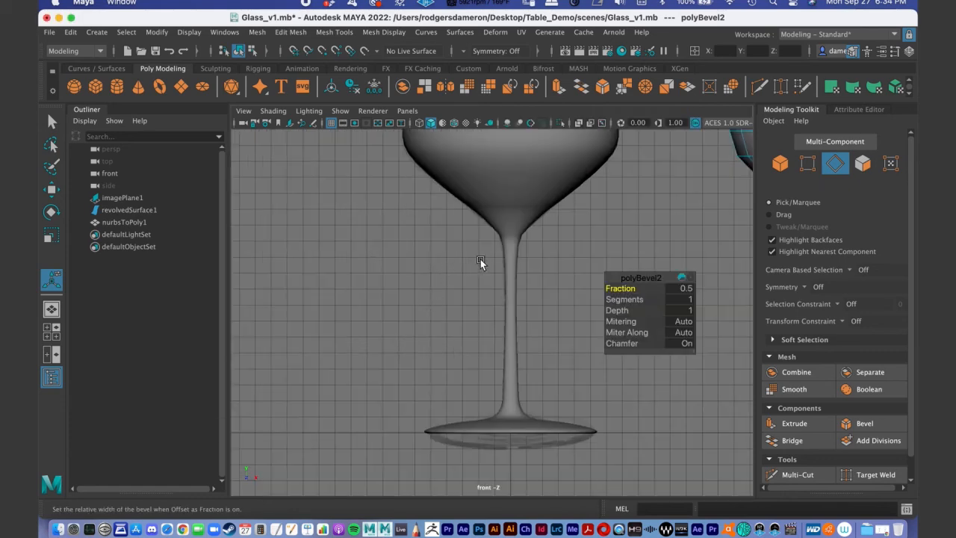
pyautogui.keyDown('alt'); pyautogui.moveTo(480, 261); pyautogui.dragTo(386, 258, button='right'); pyautogui.keyUp('alt')
pyautogui.keyDown('alt'); pyautogui.moveTo(531, 251); pyautogui.dragTo(392, 251, button='middle'); pyautogui.keyUp('alt')
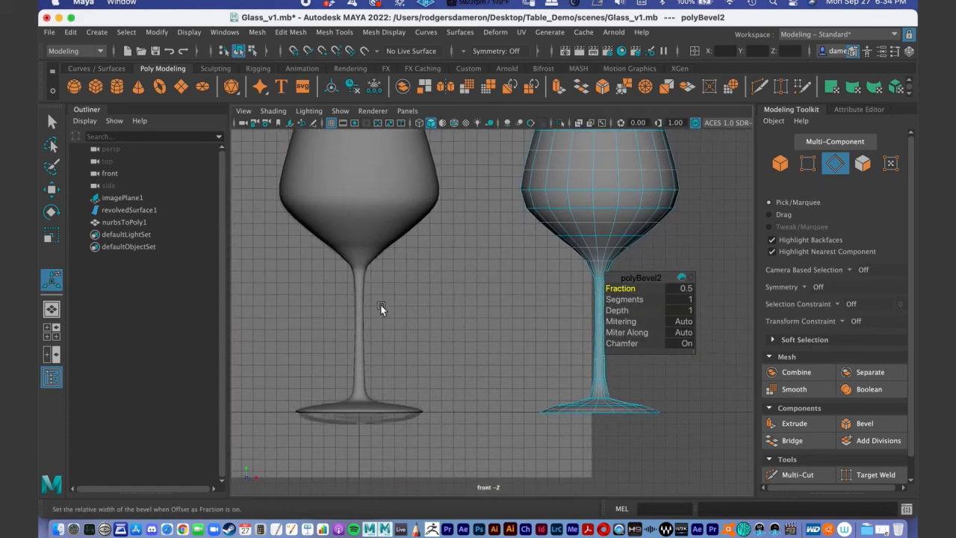
pyautogui.click(387, 240)
pyautogui.press('w')
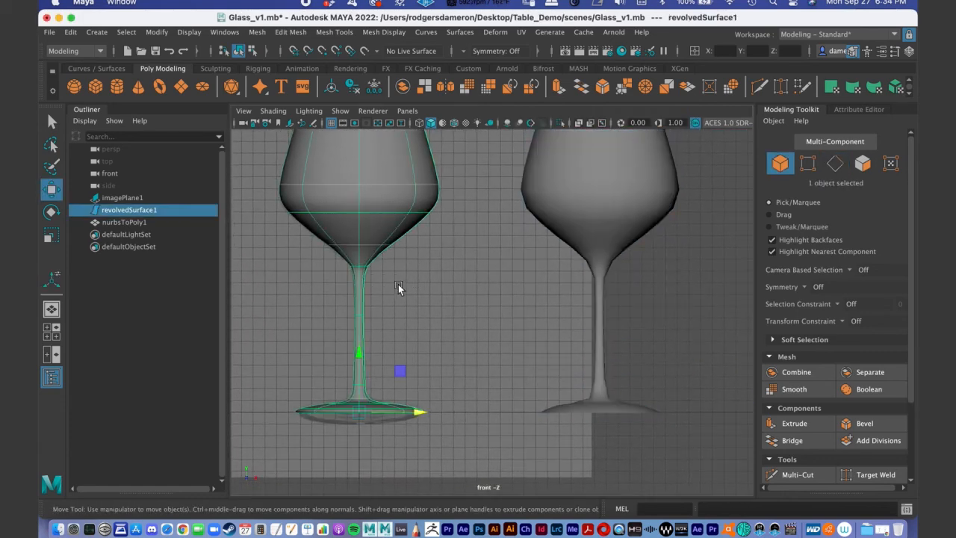
pyautogui.keyDown('alt'); pyautogui.moveTo(421, 271); pyautogui.dragTo(463, 237, button='middle'); pyautogui.keyUp('alt')
pyautogui.keyDown('alt'); pyautogui.moveTo(463, 237); pyautogui.dragTo(407, 243, button='right'); pyautogui.keyUp('alt')
pyautogui.moveTo(495, 355); pyautogui.dragTo(334, 351)
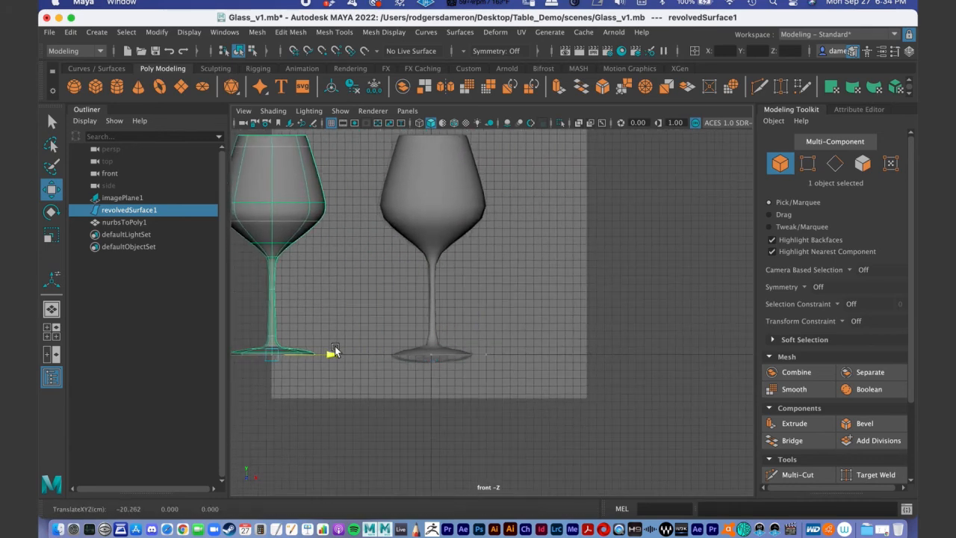
pyautogui.moveTo(399, 243)
pyautogui.keyDown('alt'); pyautogui.mouseDown(button='right')
pyautogui.moveTo(467, 204)
pyautogui.moveTo(411, 236)
pyautogui.mouseUp(button='right'); pyautogui.keyUp('alt')
pyautogui.keyDown('alt'); pyautogui.moveTo(443, 282); pyautogui.dragTo(533, 299, button='middle'); pyautogui.keyUp('alt')
pyautogui.moveTo(457, 379); pyautogui.dragTo(459, 343)
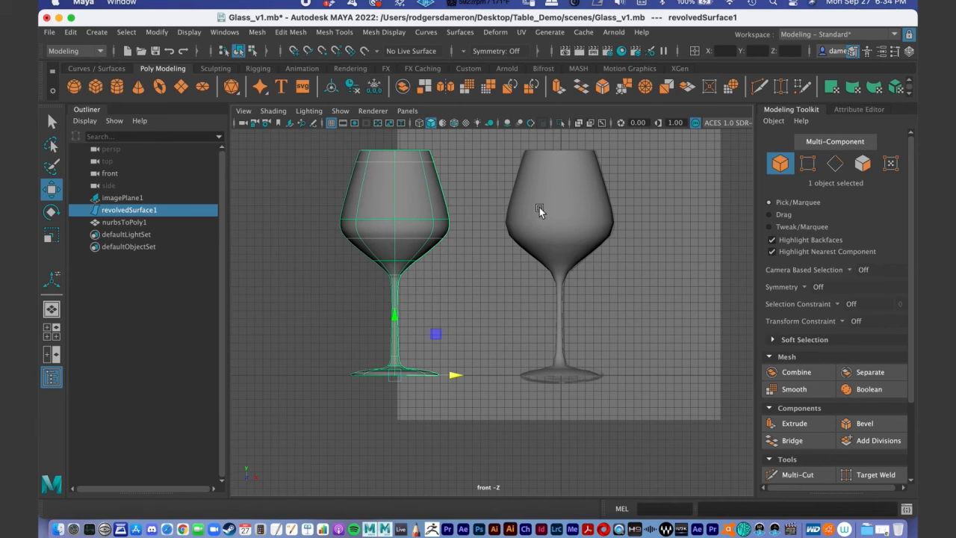
# - Delete the construction history of both the revolved glass and the polygon glass
pyautogui.moveTo(298, 193); pyautogui.dragTo(611, 283)
pyautogui.click(71, 33)
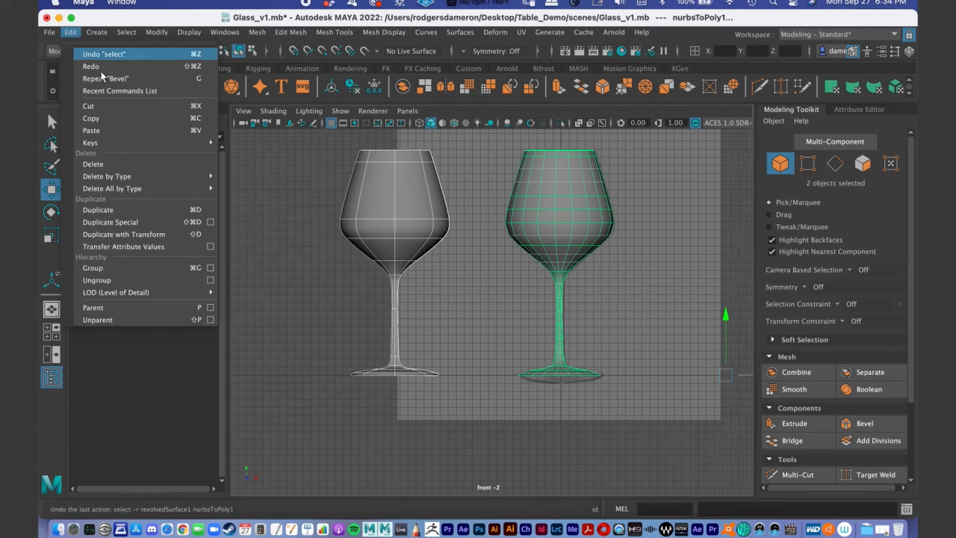
pyautogui.moveTo(123, 177)
pyautogui.click(246, 176)
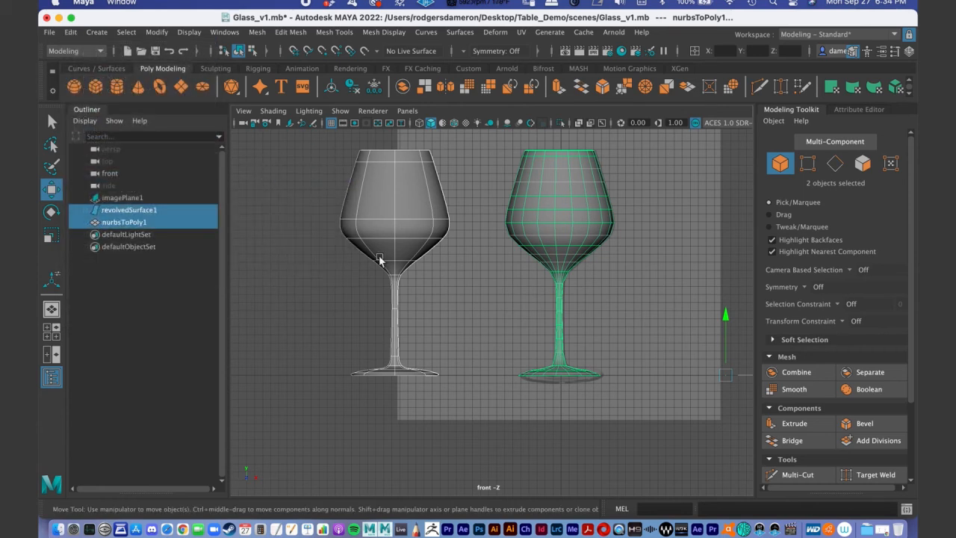
pyautogui.click(70, 33)
pyautogui.moveTo(205, 177)
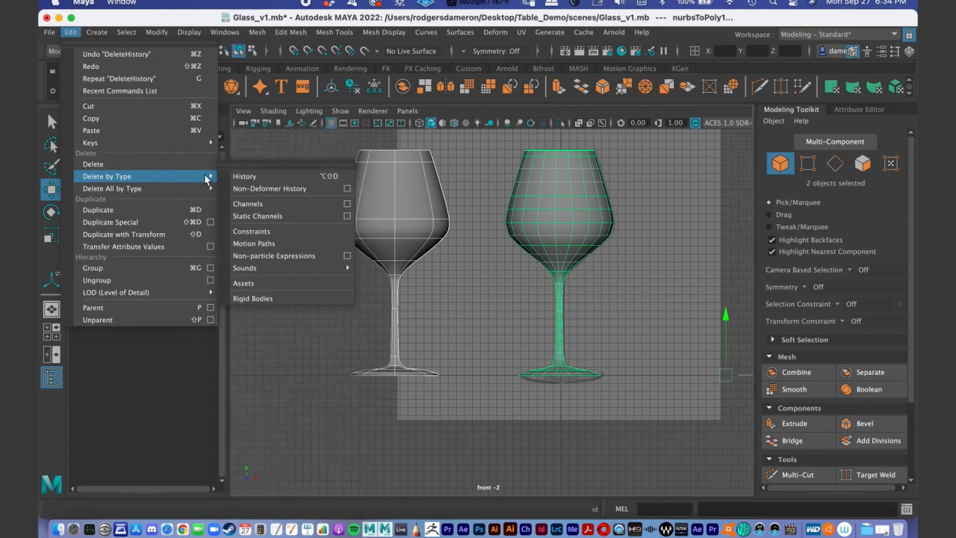
pyautogui.click(302, 181)
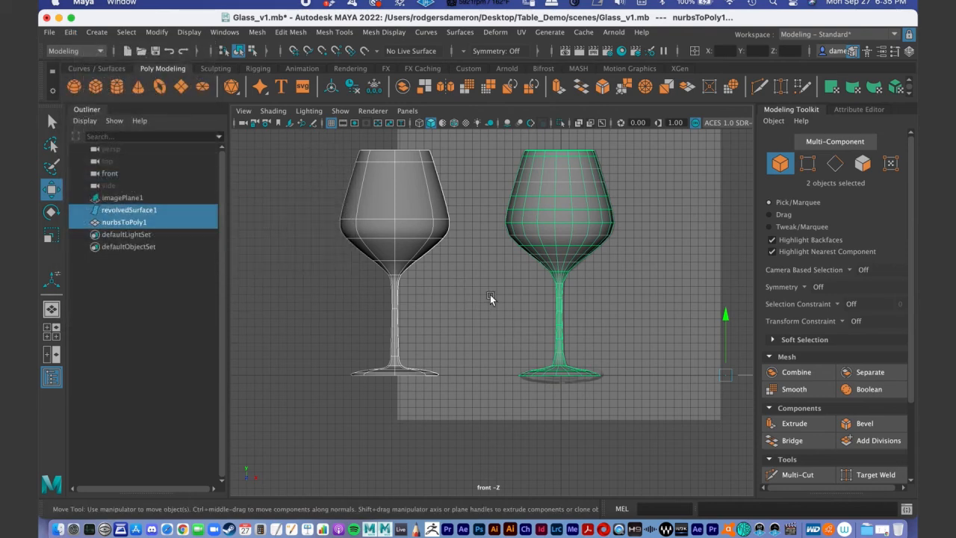
# - Try short X moves of the revolved glass and then the polygon glass, undoing each one
pyautogui.keyDown('alt'); pyautogui.moveTo(422, 275); pyautogui.dragTo(340, 280, button='middle'); pyautogui.keyUp('alt')
pyautogui.scroll(-2, 408, 236)
pyautogui.click(540, 277)
pyautogui.moveTo(292, 277); pyautogui.dragTo(349, 304)
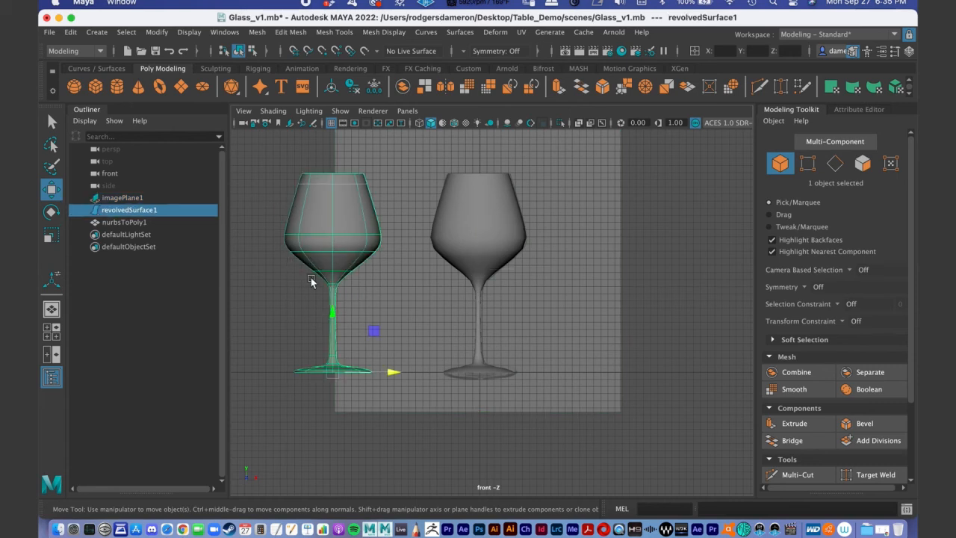
pyautogui.moveTo(400, 374); pyautogui.dragTo(368, 373)
pyautogui.press('super+z')
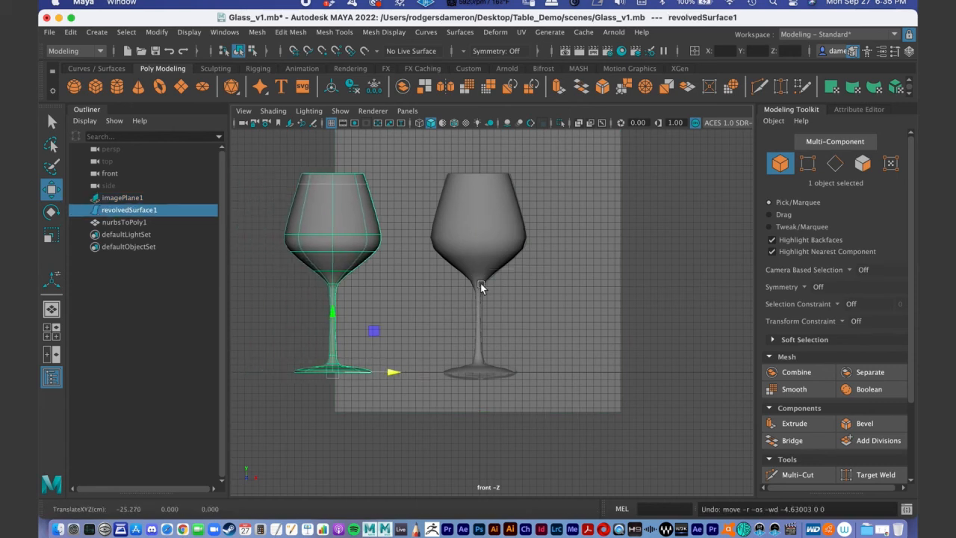
pyautogui.click(482, 247)
pyautogui.moveTo(712, 380)
pyautogui.mouseDown()
pyautogui.moveTo(738, 380)
pyautogui.moveTo(726, 379)
pyautogui.mouseUp()
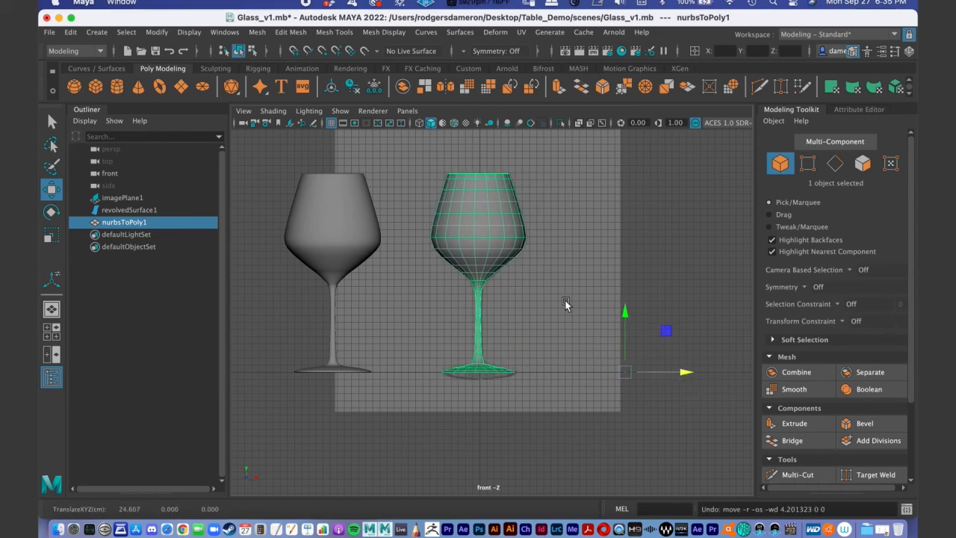
# - Move the polygon glass's pivot along X to the centre of its foot
pyautogui.scroll(5, 568, 300)
pyautogui.scroll(8, 543, 364)
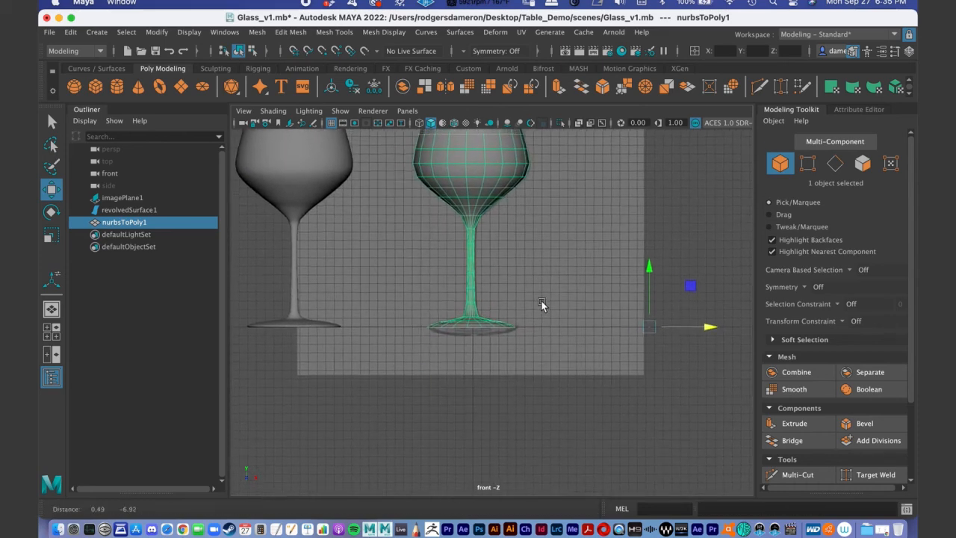
pyautogui.keyDown('alt'); pyautogui.moveTo(748, 341); pyautogui.dragTo(758, 340, button='right'); pyautogui.keyUp('alt')
pyautogui.keyDown('alt'); pyautogui.moveTo(479, 247); pyautogui.dragTo(415, 222, button='middle'); pyautogui.keyUp('alt')
pyautogui.keyDown('alt'); pyautogui.moveTo(513, 304); pyautogui.dragTo(403, 166, button='right'); pyautogui.keyUp('alt')
pyautogui.keyDown('alt'); pyautogui.moveTo(543, 343); pyautogui.dragTo(595, 385, button='middle'); pyautogui.keyUp('alt')
pyautogui.keyDown('alt'); pyautogui.moveTo(567, 325); pyautogui.dragTo(625, 266, button='right'); pyautogui.keyUp('alt')
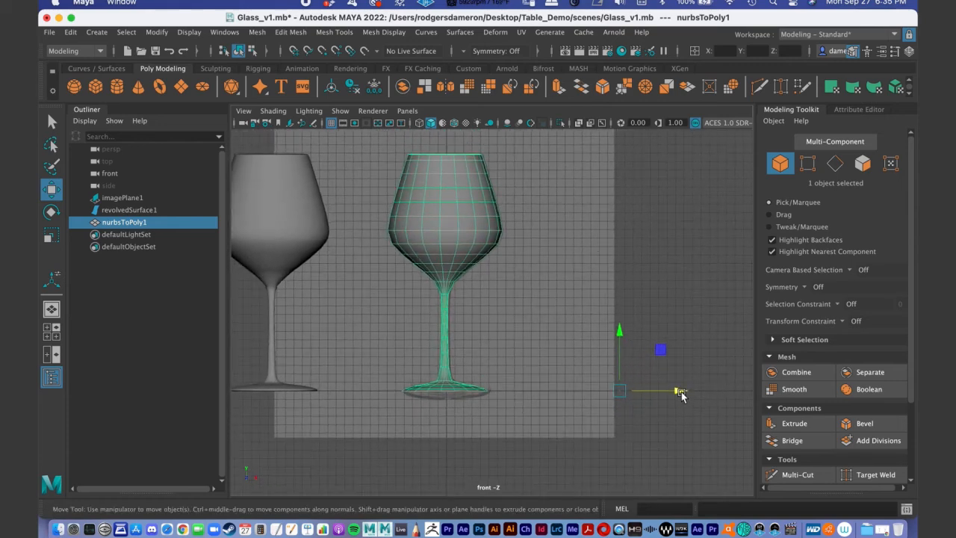
pyautogui.press('d')
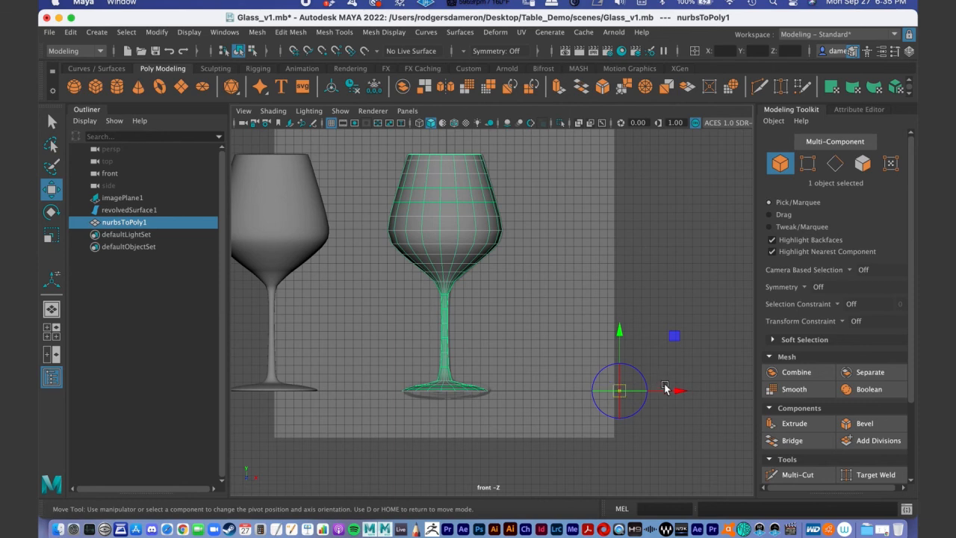
pyautogui.moveTo(681, 393); pyautogui.dragTo(507, 375)
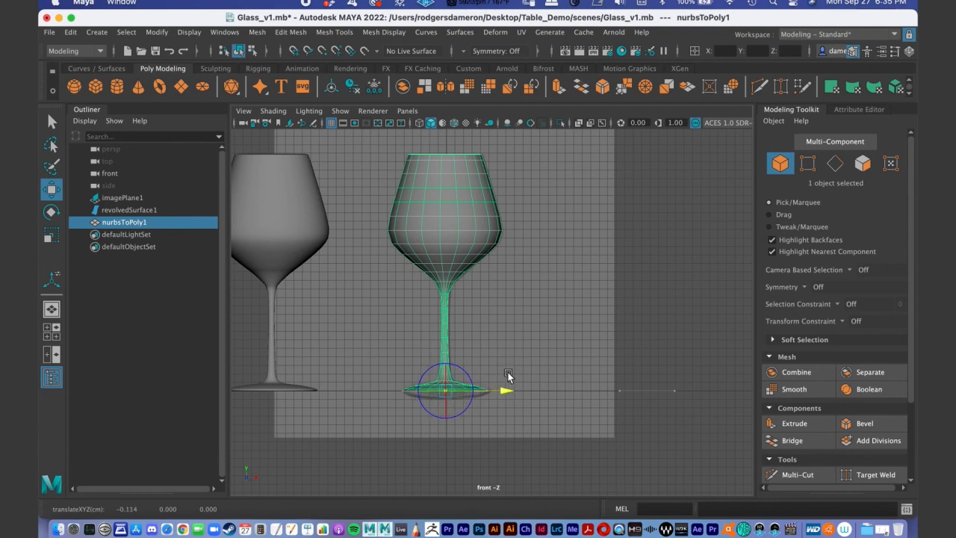
pyautogui.moveTo(508, 391); pyautogui.dragTo(507, 391)
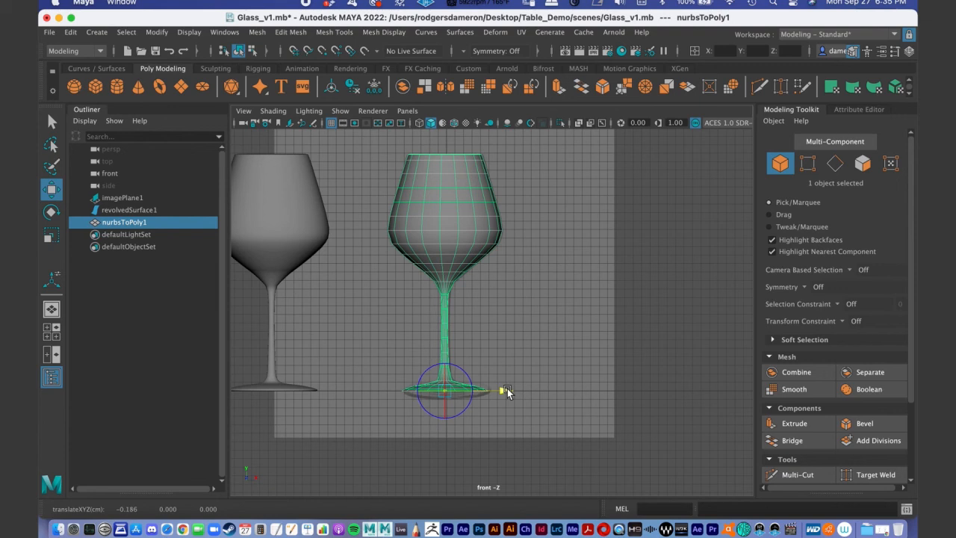
pyautogui.press('d')
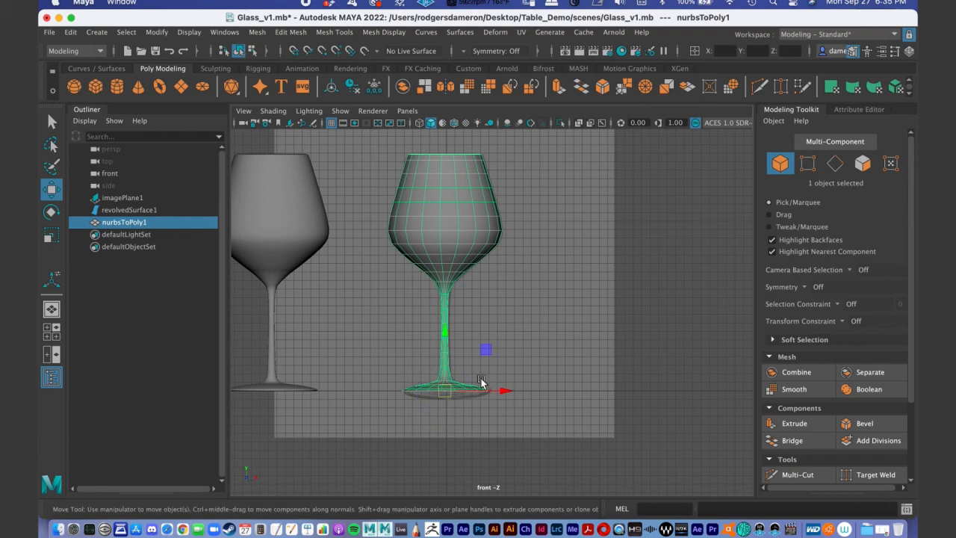
# - Try a short X move of the polygon glass with its centred pivot, and undo it
pyautogui.press('d')
pyautogui.press('d')
pyautogui.click(55, 193)
pyautogui.moveTo(501, 394); pyautogui.dragTo(521, 389)
pyautogui.hotkey('ctrl', 'z')
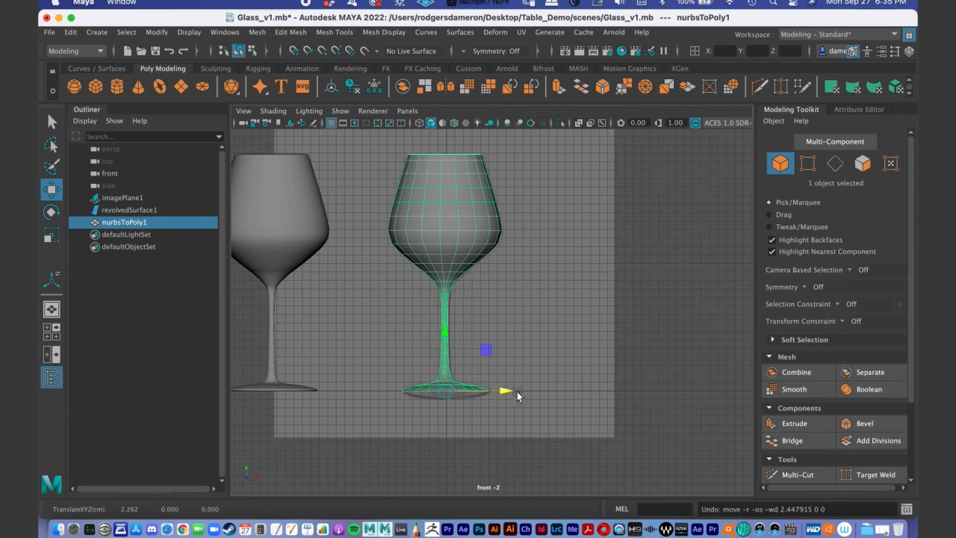
# - Shift the polygon glass aside along X, and grid-snap it back to X 0 at the scene centre
pyautogui.scroll(3, 515, 403)
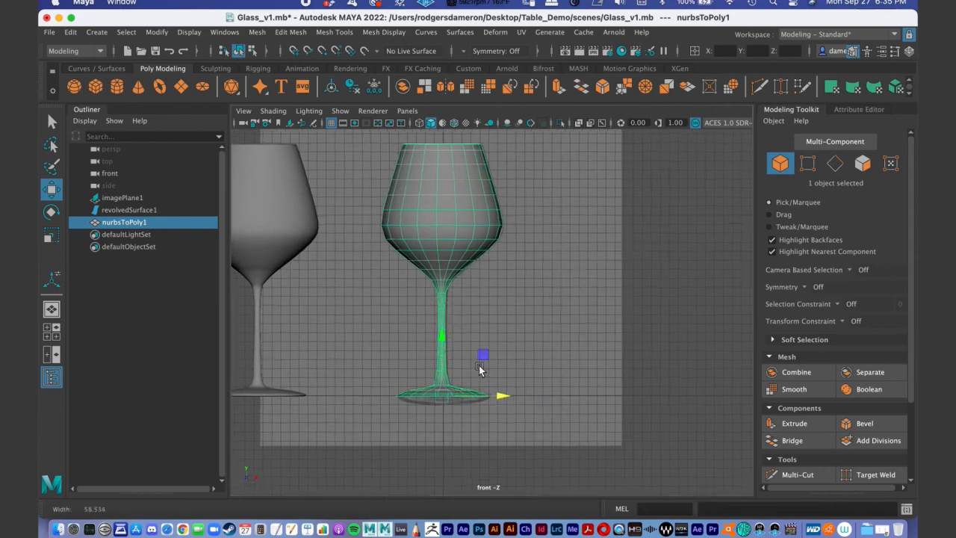
pyautogui.keyDown('alt'); pyautogui.moveTo(498, 380); pyautogui.dragTo(554, 243, button='middle'); pyautogui.keyUp('alt')
pyautogui.scroll(5, 532, 274)
pyautogui.keyDown('alt'); pyautogui.moveTo(476, 272); pyautogui.dragTo(480, 374, button='middle'); pyautogui.keyUp('alt')
pyautogui.moveTo(515, 347); pyautogui.dragTo(751, 355)
pyautogui.keyDown('alt'); pyautogui.moveTo(678, 349); pyautogui.dragTo(563, 342, button='right'); pyautogui.keyUp('alt')
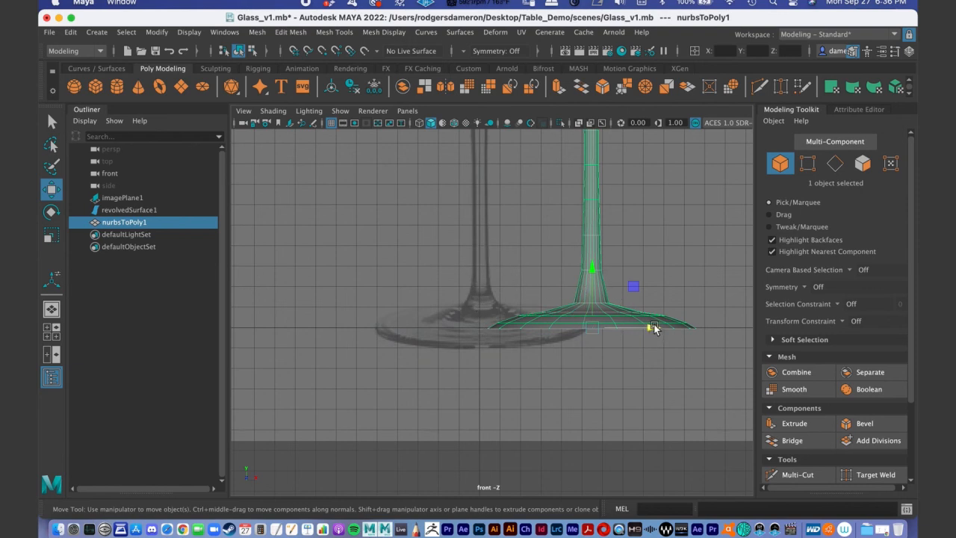
pyautogui.press('x')
pyautogui.moveTo(649, 327); pyautogui.dragTo(484, 316)
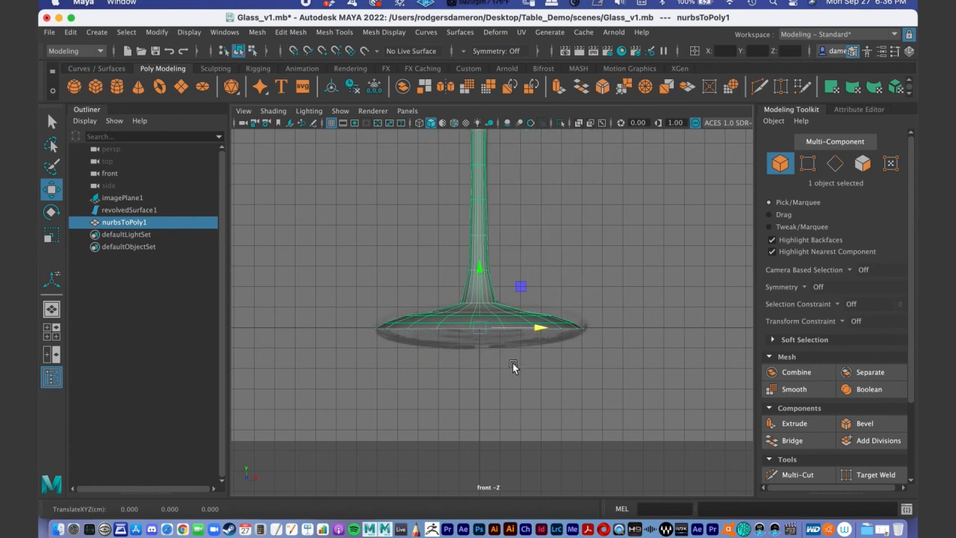
# - Try placing the polygon glass's pivot out to the side and above the foot, and undo both pivot moves
pyautogui.keyDown('alt'); pyautogui.moveTo(481, 330); pyautogui.dragTo(559, 224, button='right'); pyautogui.keyUp('alt')
pyautogui.keyDown('alt'); pyautogui.moveTo(559, 224); pyautogui.dragTo(524, 293, button='middle'); pyautogui.keyUp('alt')
pyautogui.keyDown('alt'); pyautogui.moveTo(486, 292); pyautogui.dragTo(505, 247, button='right'); pyautogui.keyUp('alt')
pyautogui.keyDown('alt'); pyautogui.moveTo(504, 248); pyautogui.dragTo(500, 250, button='middle'); pyautogui.keyUp('alt')
pyautogui.press('d')
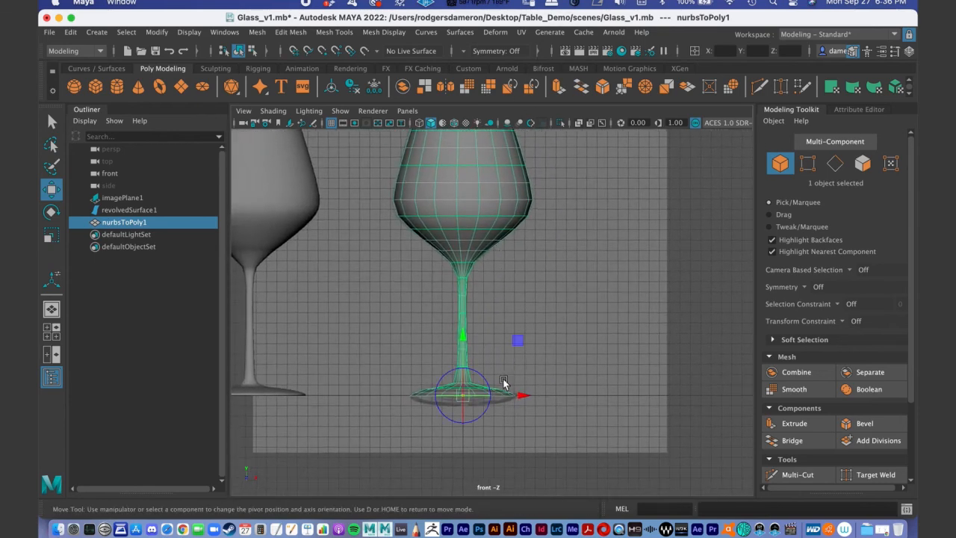
pyautogui.moveTo(521, 398); pyautogui.dragTo(637, 405)
pyautogui.moveTo(570, 340); pyautogui.dragTo(601, 259)
pyautogui.press('d')
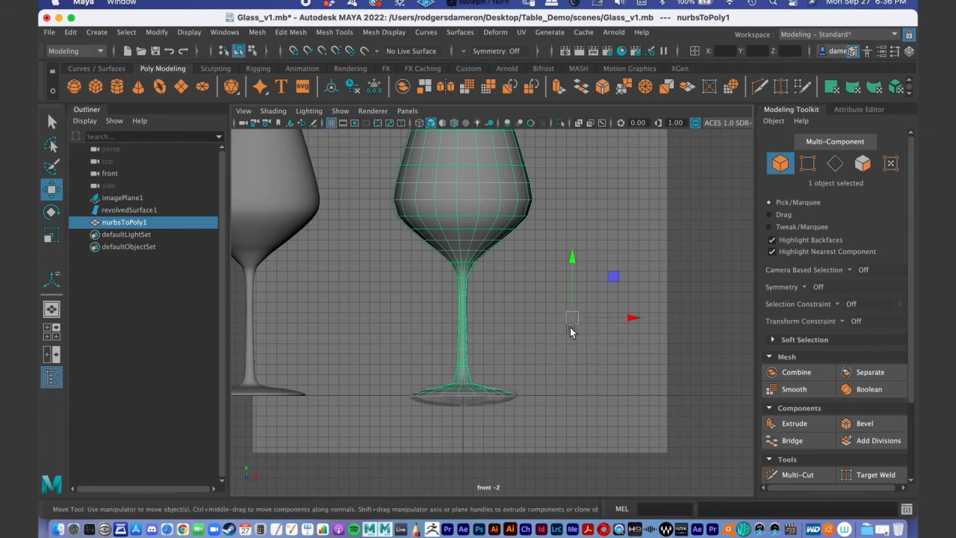
pyautogui.hotkey('ctrl', 'z')
pyautogui.hotkey('ctrl', 'z')
# - Examine the centred polygon glass against the reference image and the revolved glass in the front view
pyautogui.keyDown('alt'); pyautogui.moveTo(471, 324); pyautogui.dragTo(452, 109, button='right'); pyautogui.keyUp('alt')
pyautogui.keyDown('alt'); pyautogui.moveTo(495, 250); pyautogui.dragTo(488, 270, button='middle'); pyautogui.keyUp('alt')
pyautogui.keyDown('alt'); pyautogui.moveTo(488, 271); pyautogui.dragTo(689, 402, button='right'); pyautogui.keyUp('alt')
pyautogui.moveTo(478, 290)
pyautogui.keyDown('alt'); pyautogui.mouseDown(button='middle')
pyautogui.moveTo(509, 192)
pyautogui.moveTo(477, 277)
pyautogui.mouseUp(button='middle'); pyautogui.keyUp('alt')
pyautogui.keyDown('alt'); pyautogui.moveTo(458, 294); pyautogui.dragTo(460, 21, button='right'); pyautogui.keyUp('alt')
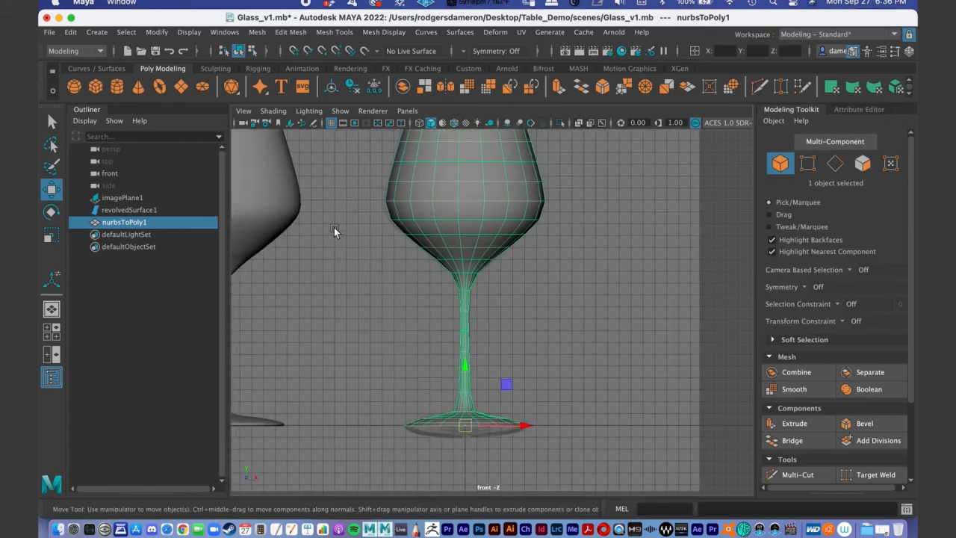
pyautogui.click(270, 206)
pyautogui.click(483, 239)
pyautogui.keyDown('alt'); pyautogui.moveTo(515, 227); pyautogui.dragTo(479, 159, button='right'); pyautogui.keyUp('alt')
pyautogui.moveTo(477, 212)
pyautogui.keyDown('alt'); pyautogui.mouseDown(button='middle')
pyautogui.moveTo(472, 226)
pyautogui.moveTo(486, 199)
pyautogui.mouseUp(button='middle'); pyautogui.keyUp('alt')
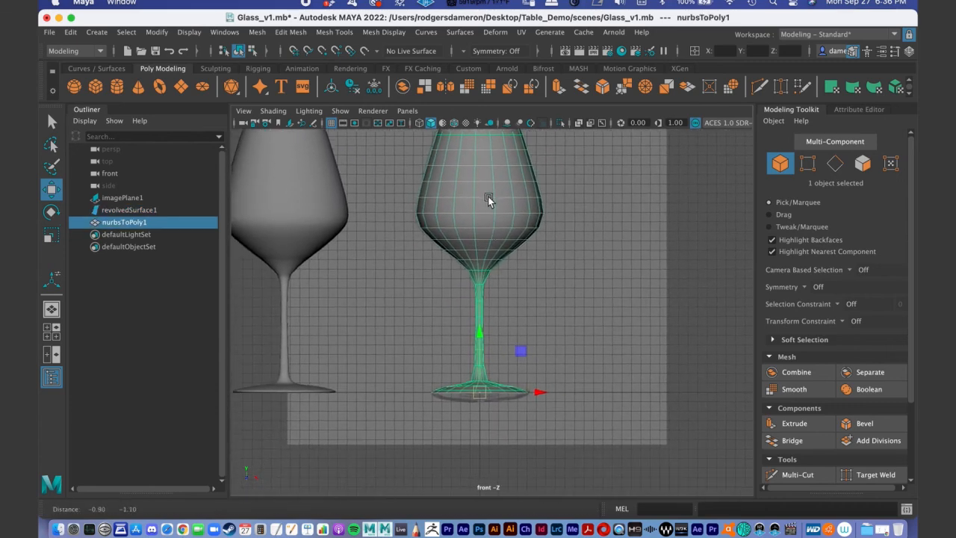
pyautogui.keyDown('alt'); pyautogui.moveTo(470, 272); pyautogui.dragTo(531, 290, button='right'); pyautogui.keyUp('alt')
pyautogui.keyDown('alt'); pyautogui.moveTo(501, 217); pyautogui.dragTo(506, 259, button='middle'); pyautogui.keyUp('alt')
pyautogui.keyDown('alt'); pyautogui.moveTo(505, 257); pyautogui.dragTo(502, 246, button='right'); pyautogui.keyUp('alt')
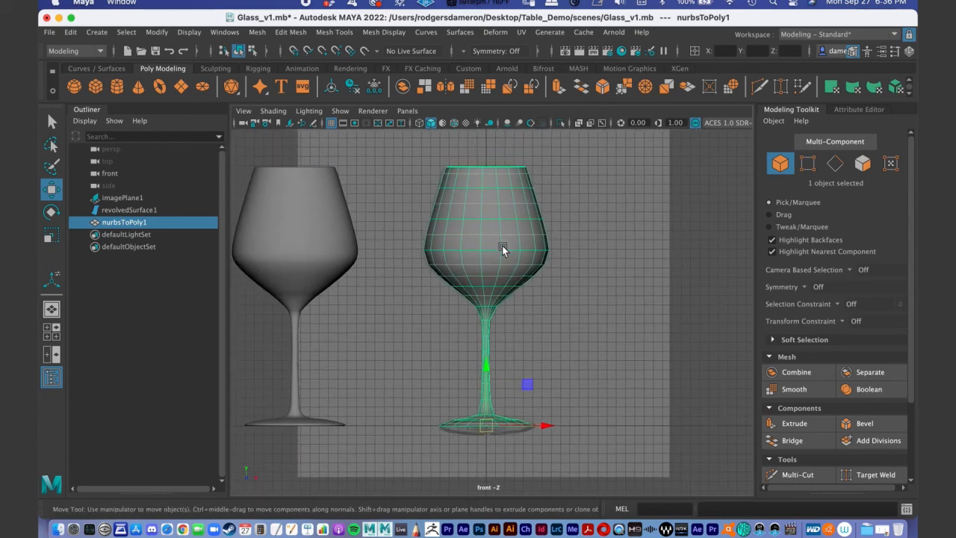
# - Smooth the polygon glass with Divisions set to 1
pyautogui.press('space')
pyautogui.keyDown('alt'); pyautogui.moveTo(617, 263); pyautogui.dragTo(657, 284); pyautogui.keyUp('alt')
pyautogui.keyDown('alt'); pyautogui.moveTo(657, 285); pyautogui.dragTo(630, 269, button='right'); pyautogui.keyUp('alt')
pyautogui.keyDown('alt'); pyautogui.moveTo(630, 268); pyautogui.dragTo(642, 269, button='middle'); pyautogui.keyUp('alt')
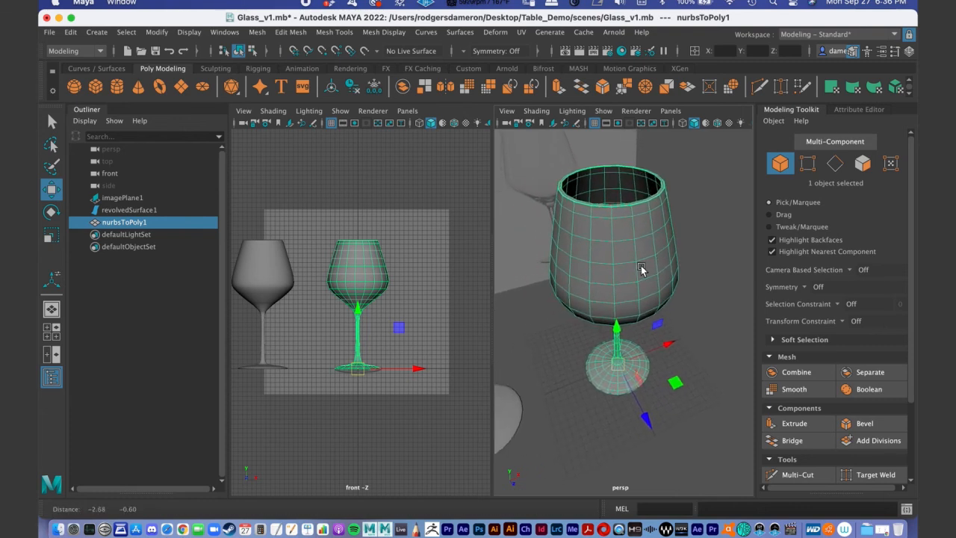
pyautogui.click(806, 389)
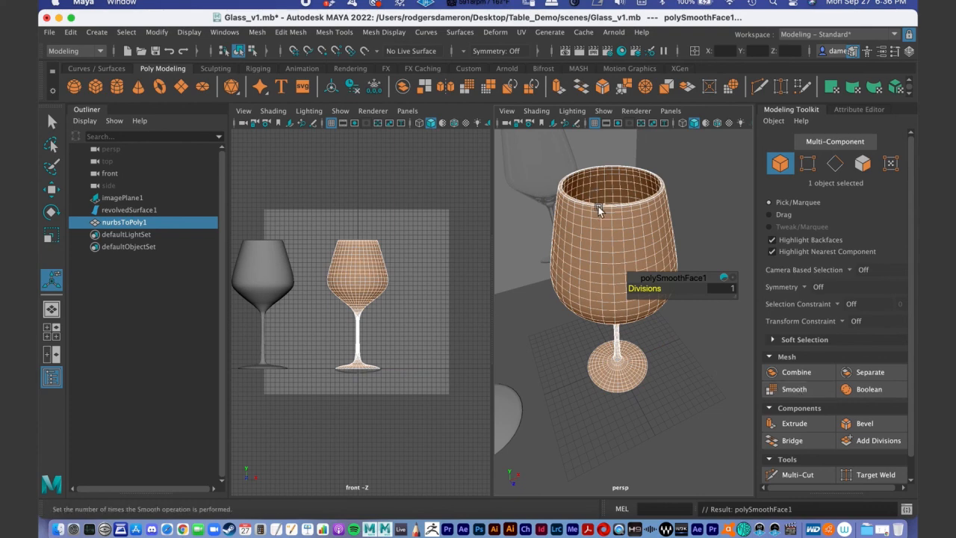
pyautogui.click(703, 224)
pyautogui.click(636, 270)
# - Examine the smoothed polygon glass in the enlarged perspective view, including its rim and the inside of the bowl
pyautogui.keyDown('alt'); pyautogui.moveTo(653, 306); pyautogui.dragTo(604, 308); pyautogui.keyUp('alt')
pyautogui.press('space')
pyautogui.scroll(-5, 550, 271)
pyautogui.keyDown('alt'); pyautogui.moveTo(533, 291); pyautogui.dragTo(511, 307); pyautogui.keyUp('alt')
pyautogui.click(605, 362)
pyautogui.keyDown('alt'); pyautogui.moveTo(550, 337); pyautogui.dragTo(523, 313); pyautogui.keyUp('alt')
pyautogui.click(523, 295)
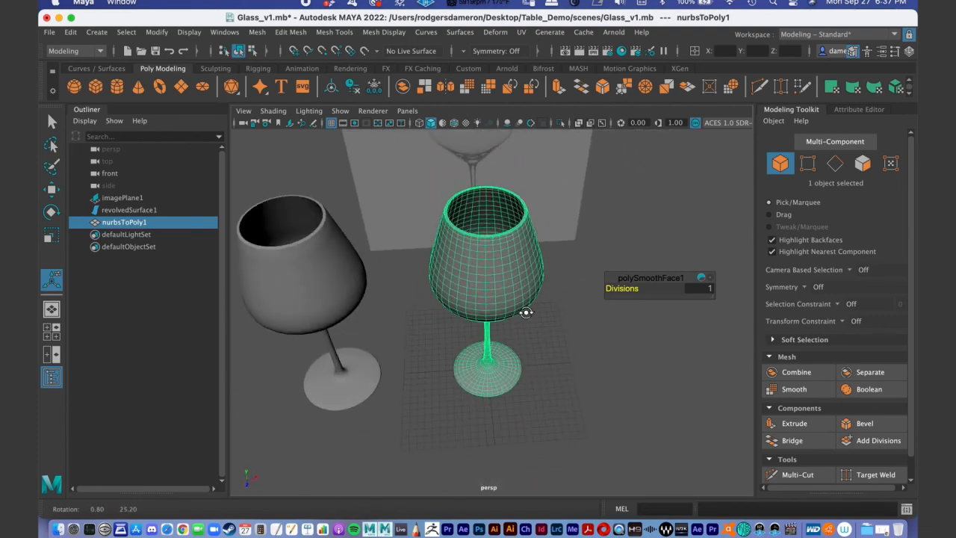
pyautogui.keyDown('alt'); pyautogui.moveTo(486, 258); pyautogui.dragTo(484, 263, button='right'); pyautogui.keyUp('alt')
pyautogui.keyDown('alt'); pyautogui.moveTo(485, 263); pyautogui.dragTo(497, 297); pyautogui.keyUp('alt')
pyautogui.moveTo(501, 360)
pyautogui.keyDown('alt'); pyautogui.mouseDown()
pyautogui.moveTo(482, 335)
pyautogui.moveTo(486, 368)
pyautogui.mouseUp(); pyautogui.keyUp('alt')
pyautogui.keyDown('alt'); pyautogui.moveTo(486, 369); pyautogui.dragTo(644, 376, button='right'); pyautogui.keyUp('alt')
pyautogui.keyDown('alt'); pyautogui.moveTo(643, 376); pyautogui.dragTo(484, 279); pyautogui.keyUp('alt')
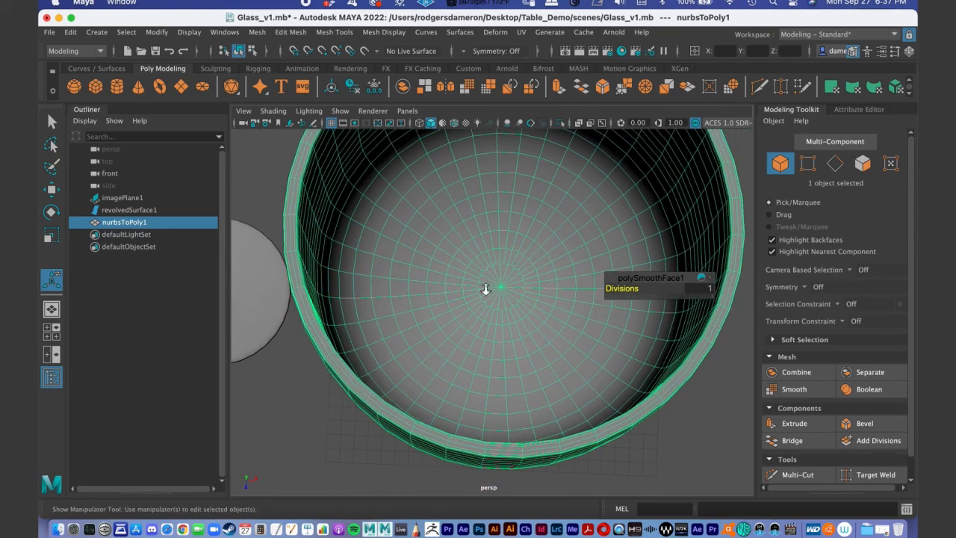
# - Examine the smoothed mesh inside the bowl, under the foot and along the stem, and compare the whole glass with the revolved one
pyautogui.keyDown('alt'); pyautogui.moveTo(484, 279); pyautogui.dragTo(526, 294, button='right'); pyautogui.keyUp('alt')
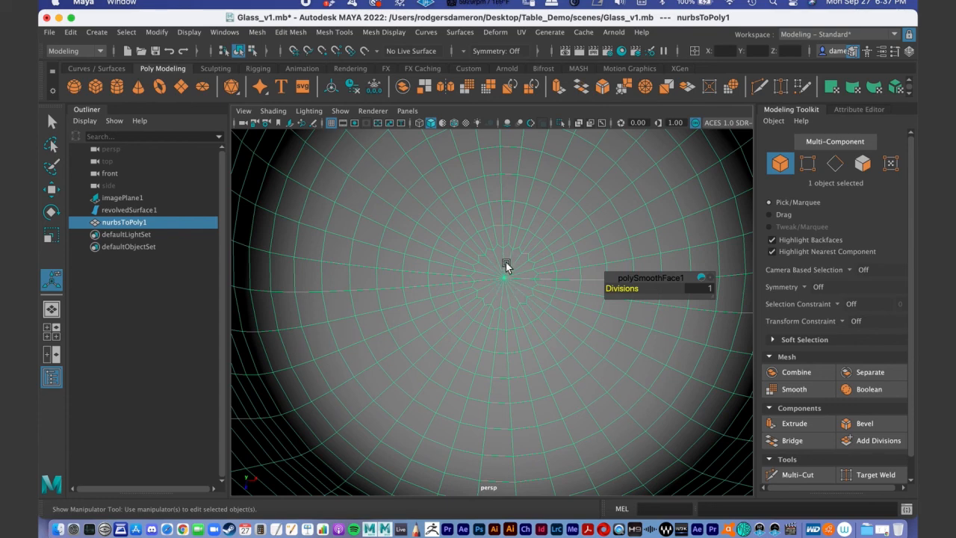
pyautogui.keyDown('alt'); pyautogui.moveTo(531, 343); pyautogui.dragTo(527, 295); pyautogui.keyUp('alt')
pyautogui.keyDown('alt'); pyautogui.moveTo(526, 295); pyautogui.dragTo(514, 157, button='middle'); pyautogui.keyUp('alt')
pyautogui.keyDown('alt'); pyautogui.moveTo(515, 158); pyautogui.dragTo(478, 324, button='right'); pyautogui.keyUp('alt')
pyautogui.keyDown('alt'); pyautogui.moveTo(478, 324); pyautogui.dragTo(508, 277); pyautogui.keyUp('alt')
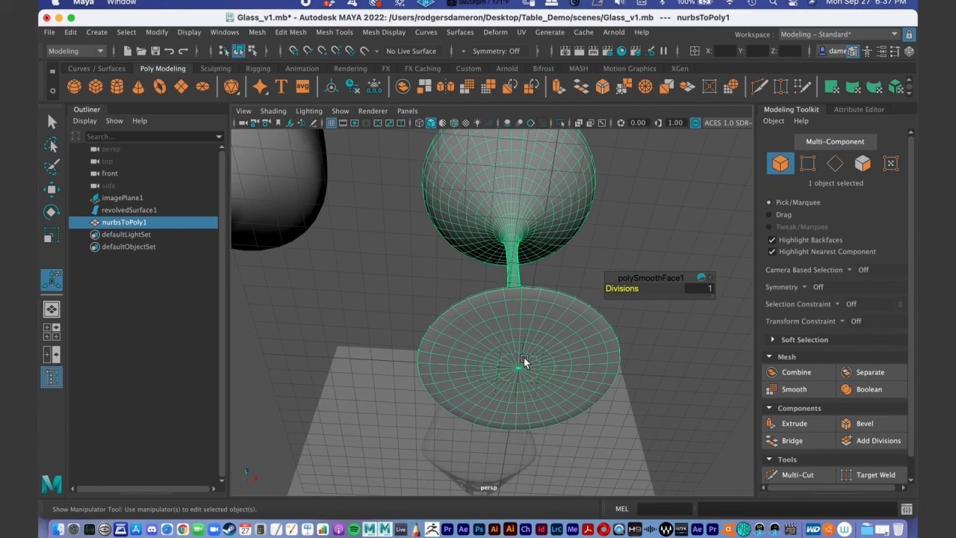
pyautogui.keyDown('alt'); pyautogui.moveTo(515, 278); pyautogui.dragTo(469, 299); pyautogui.keyUp('alt')
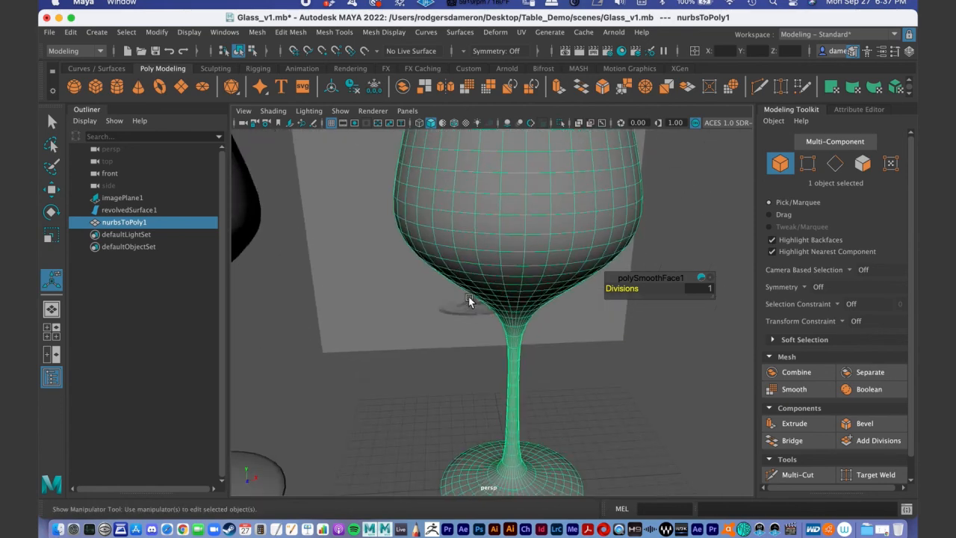
pyautogui.keyDown('alt'); pyautogui.moveTo(468, 296); pyautogui.dragTo(371, 119, button='right'); pyautogui.keyUp('alt')
pyautogui.keyDown('alt'); pyautogui.moveTo(475, 291); pyautogui.dragTo(488, 295, button='middle'); pyautogui.keyUp('alt')
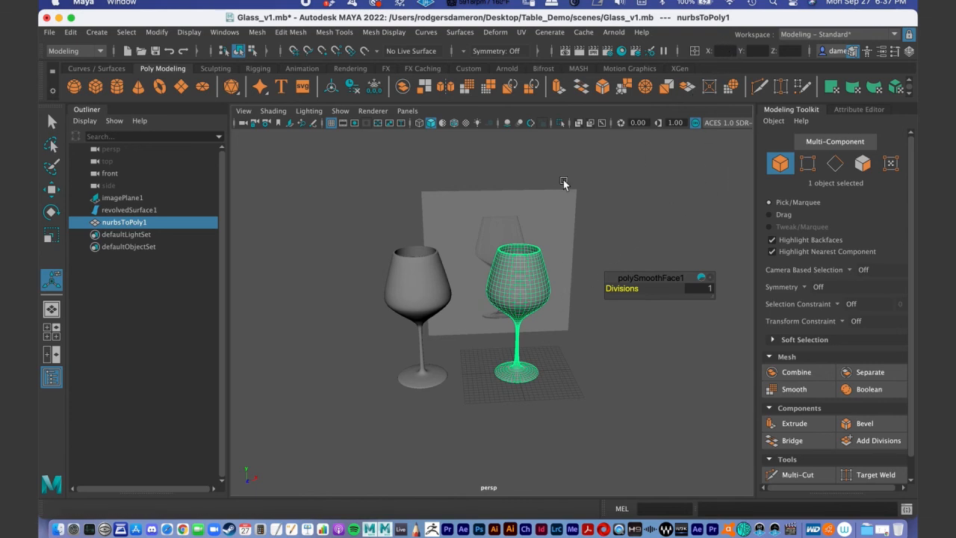
pyautogui.keyDown('alt'); pyautogui.moveTo(532, 282); pyautogui.dragTo(550, 327); pyautogui.keyUp('alt')
# - Move the polygon glass sideways along X, away from the grid, and return it to the grid centre with an absolute X value
pyautogui.press('w')
pyautogui.moveTo(579, 371); pyautogui.dragTo(664, 371)
pyautogui.scroll(-3, 665, 371)
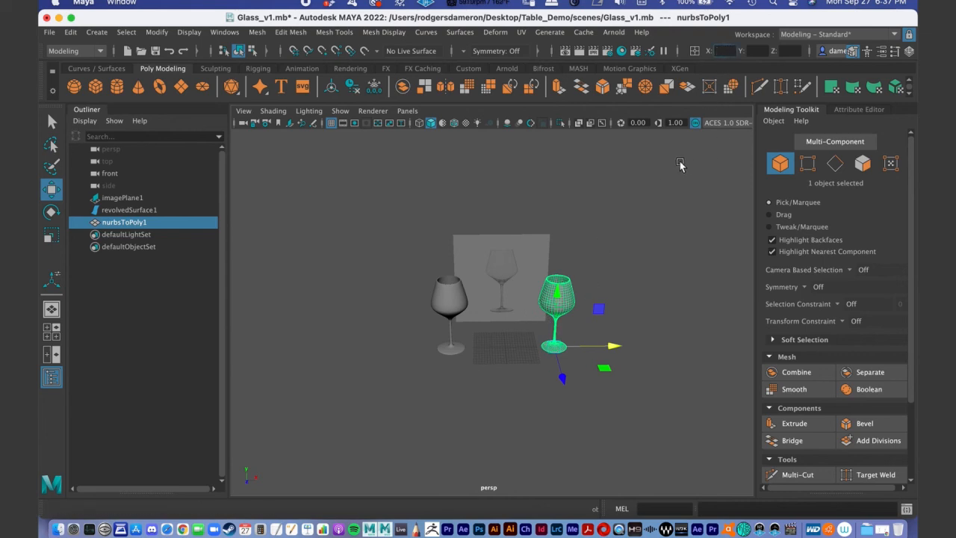
pyautogui.press('Return')
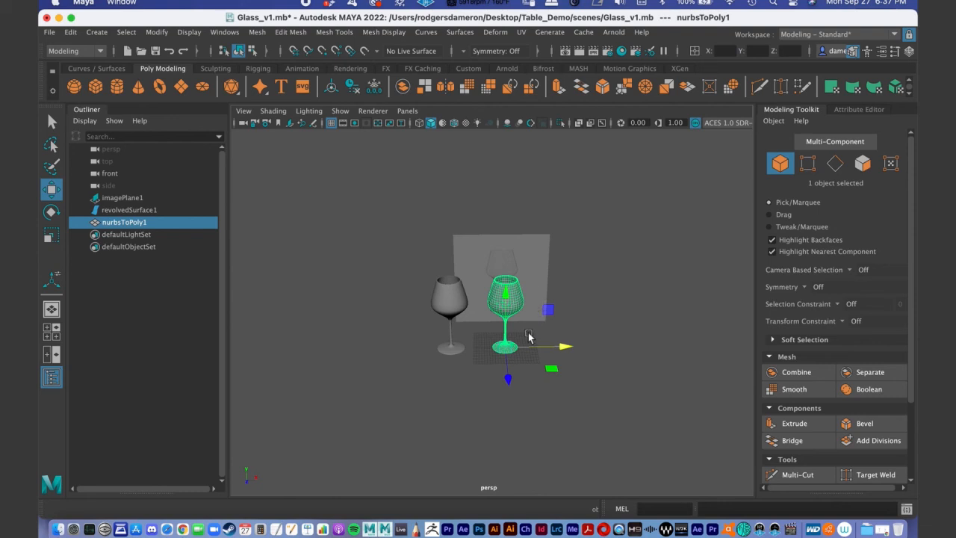
# - Move the polygon glass far off the grid, sideways and upward, and reset its absolute X, Y and Z position to 0
pyautogui.keyDown('alt'); pyautogui.moveTo(528, 338); pyautogui.dragTo(482, 143, button='right'); pyautogui.keyUp('alt')
pyautogui.moveTo(560, 327); pyautogui.dragTo(685, 326)
pyautogui.moveTo(624, 356); pyautogui.dragTo(596, 298)
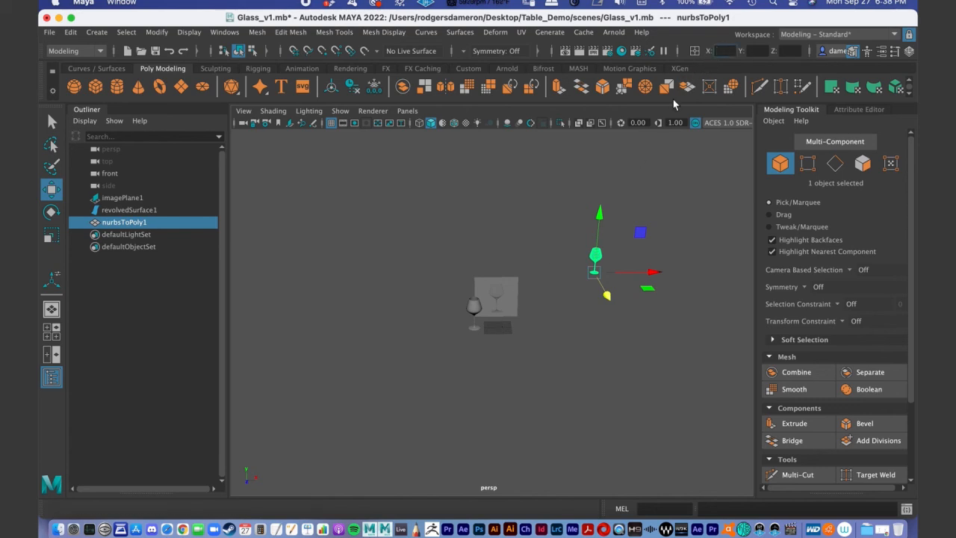
pyautogui.write('0')
pyautogui.press('Return')
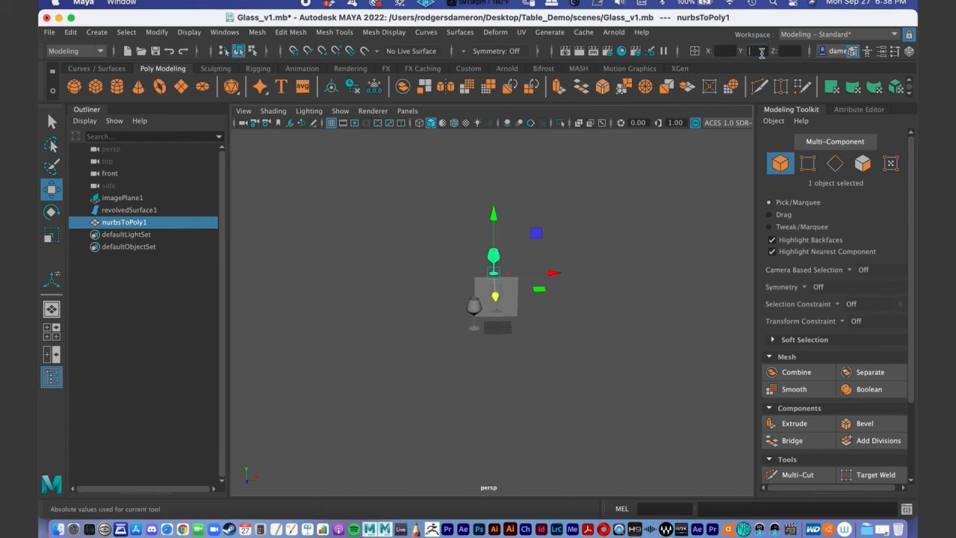
pyautogui.write('0')
pyautogui.click(792, 50)
pyautogui.write('0')
pyautogui.press('Return')
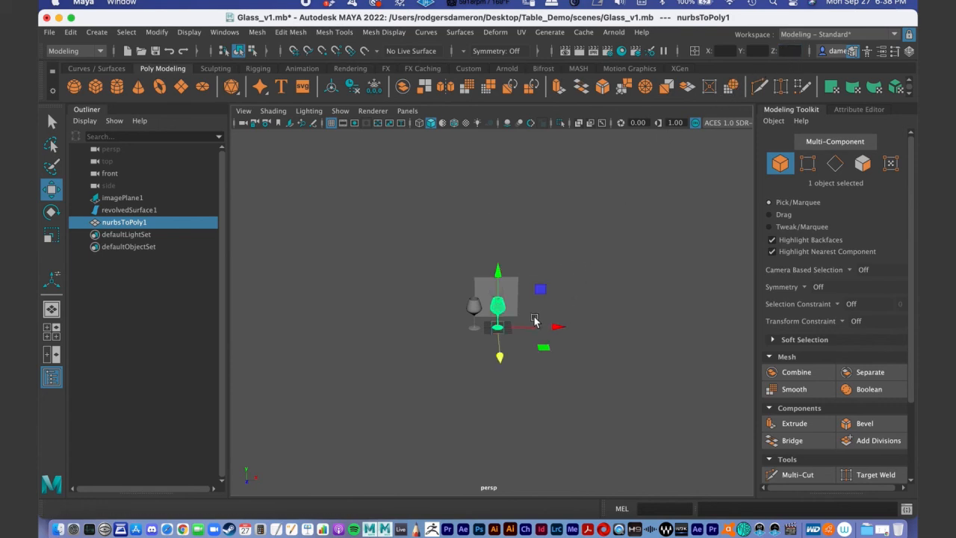
# - Frame the polygon glass and examine its placement on the grid beside the revolved glass and the reference image
pyautogui.press('f')
pyautogui.keyDown('alt'); pyautogui.moveTo(570, 333); pyautogui.dragTo(546, 297); pyautogui.keyUp('alt')
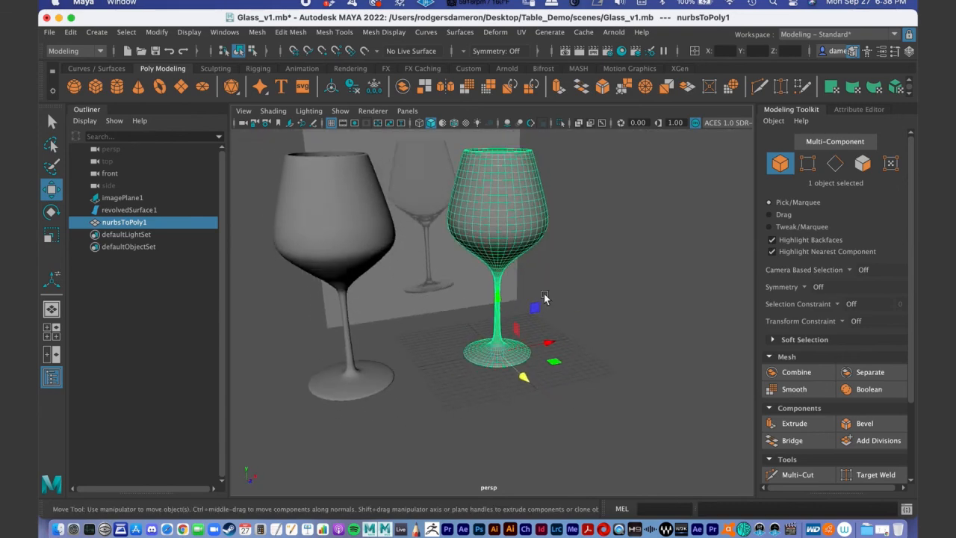
pyautogui.keyDown('alt'); pyautogui.moveTo(546, 297); pyautogui.dragTo(486, 206, button='right'); pyautogui.keyUp('alt')
pyautogui.keyDown('alt'); pyautogui.moveTo(566, 295); pyautogui.dragTo(524, 271); pyautogui.keyUp('alt')
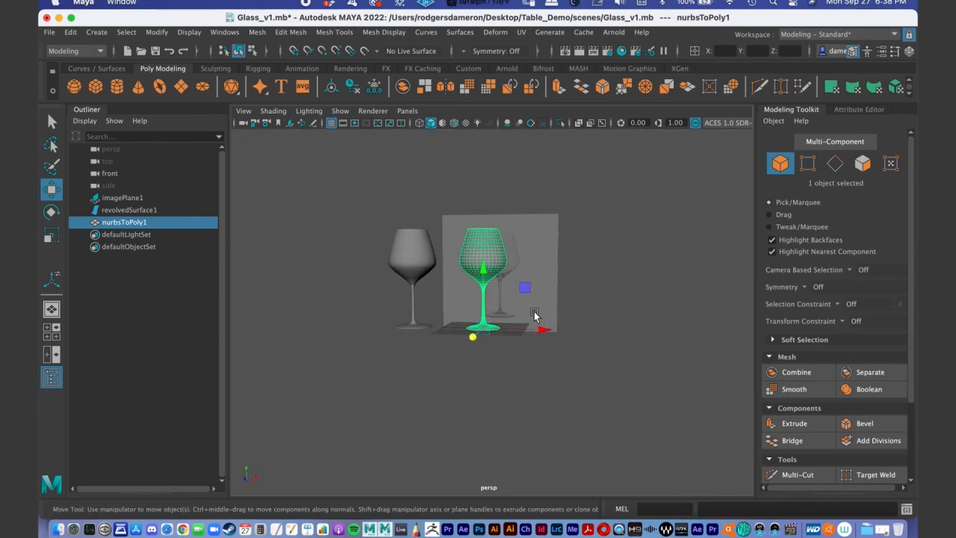